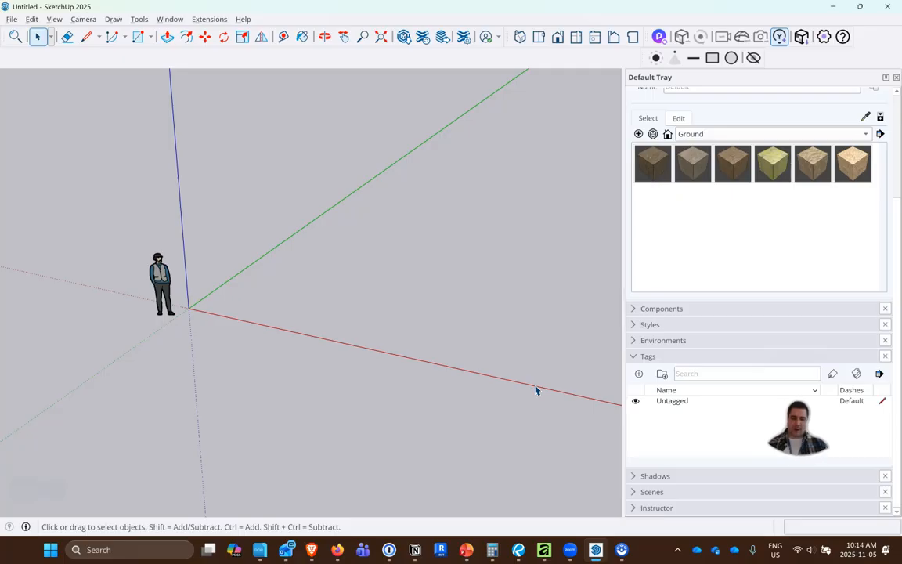
# - Switch to the Bunkie Floor Plans PDF in Revu and examine the foundation plan's overall dimensions and wall thicknesses
pyautogui.click(539, 494)
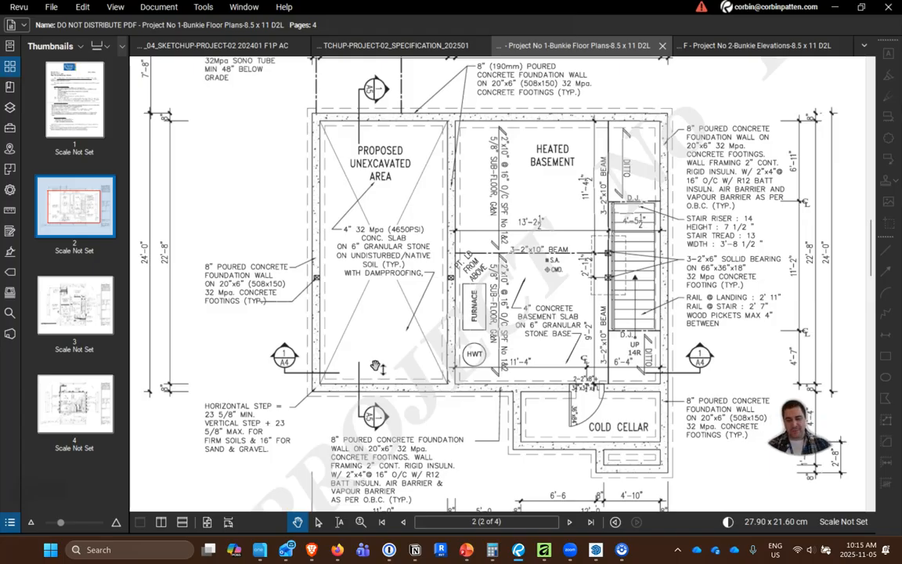
pyautogui.scroll(-3, 245, 255)
pyautogui.scroll(3, 241, 257)
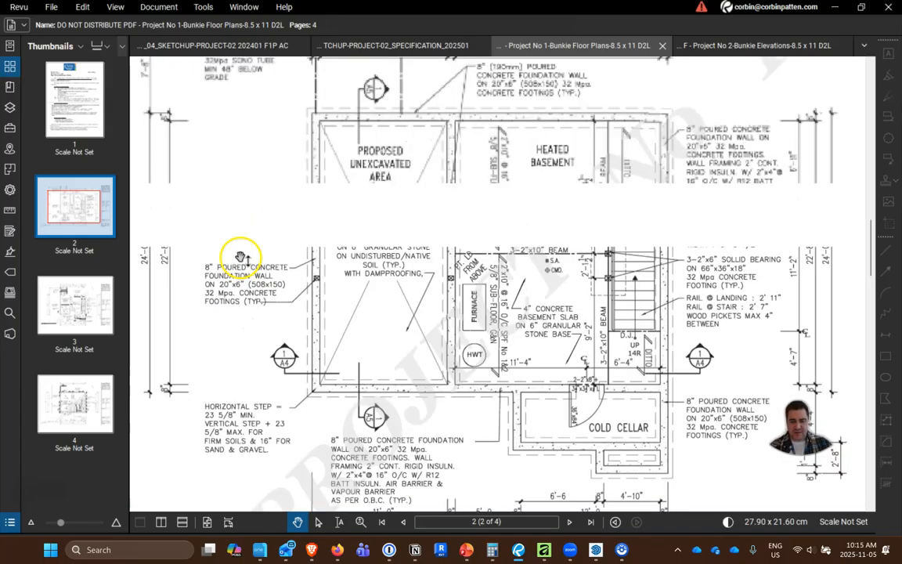
pyautogui.scroll(1, 147, 280)
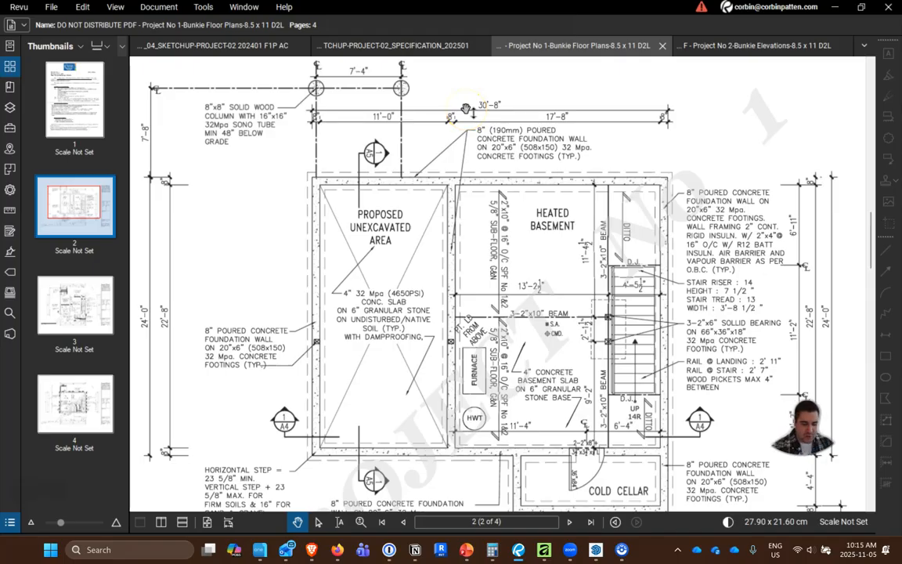
pyautogui.hotkey('alt', 'Tab')
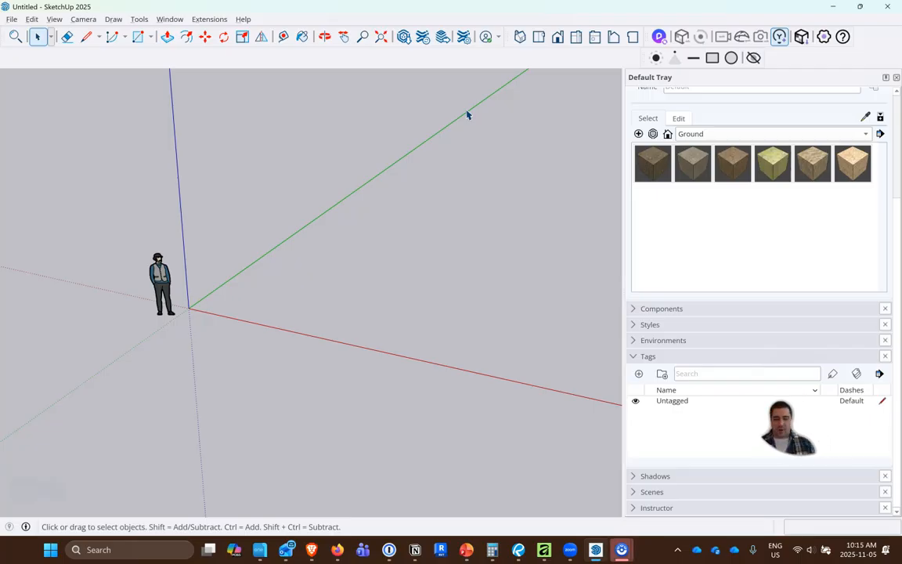
# - Check the ground floor plan's overall width, and in SketchUp draw a 30' 8" line parallel to the red axis
pyautogui.click(86, 37)
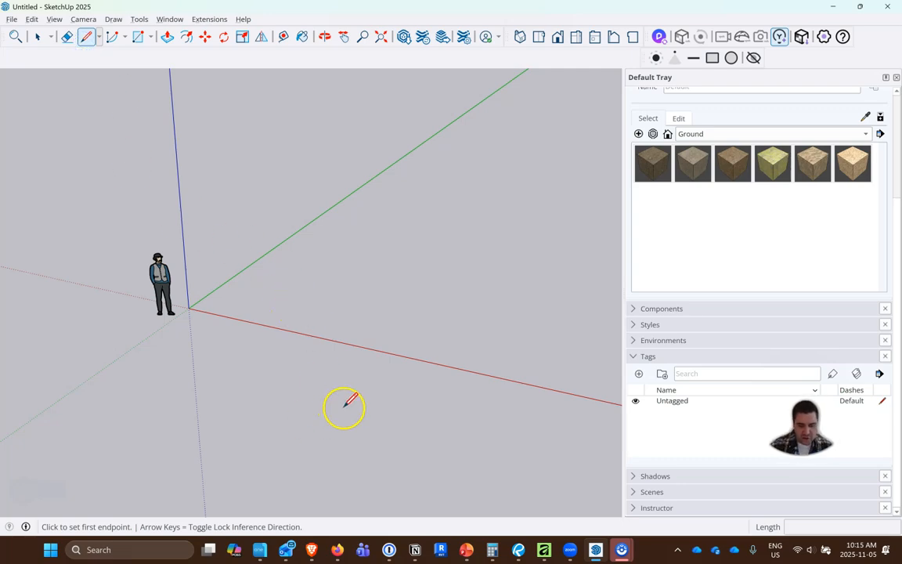
pyautogui.hotkey('alt', 'Tab')
pyautogui.scroll(-15, 541, 381)
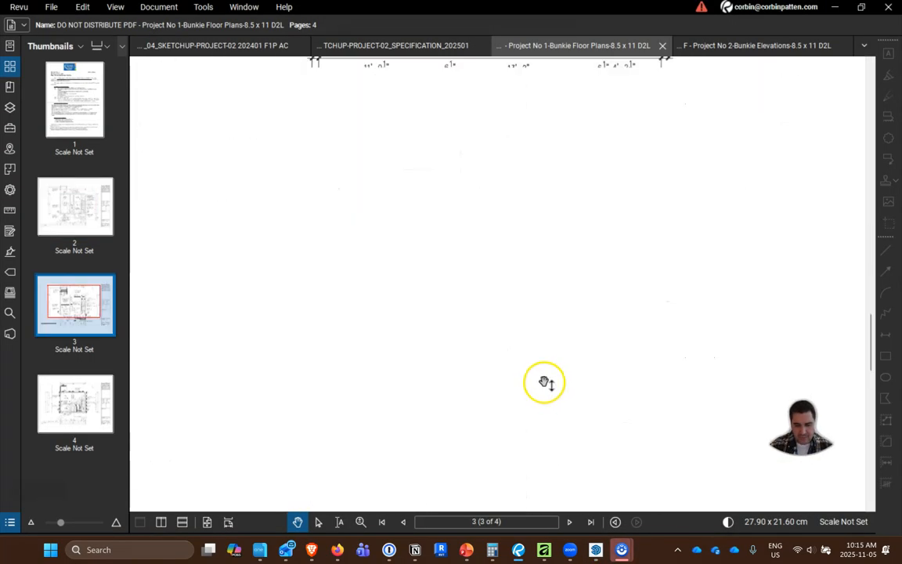
pyautogui.scroll(-5, 551, 384)
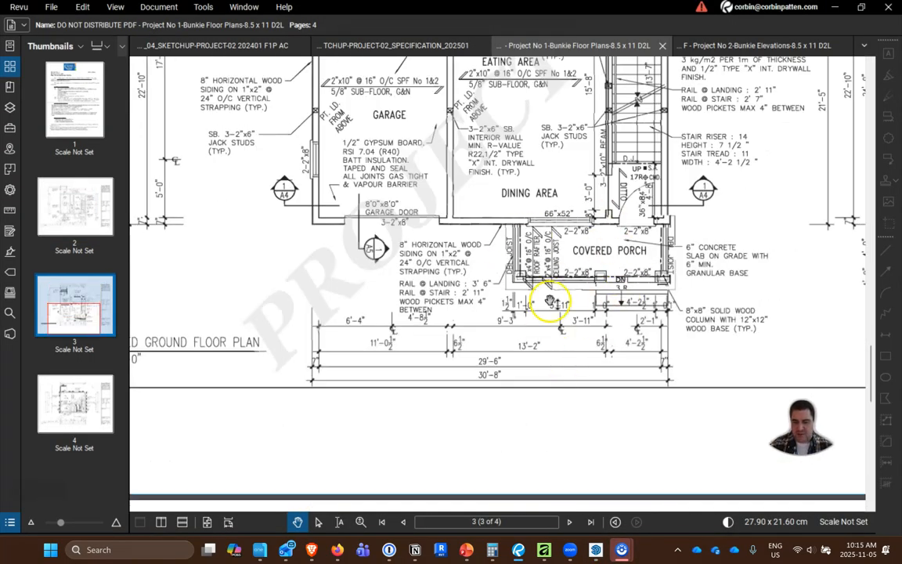
pyautogui.hotkey('alt', 'Tab')
pyautogui.click(298, 295)
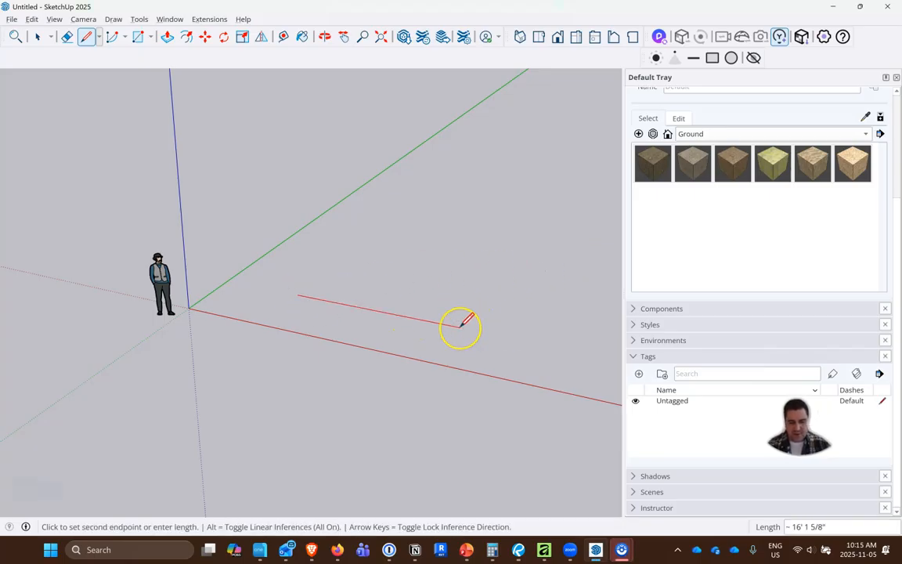
pyautogui.write('30')
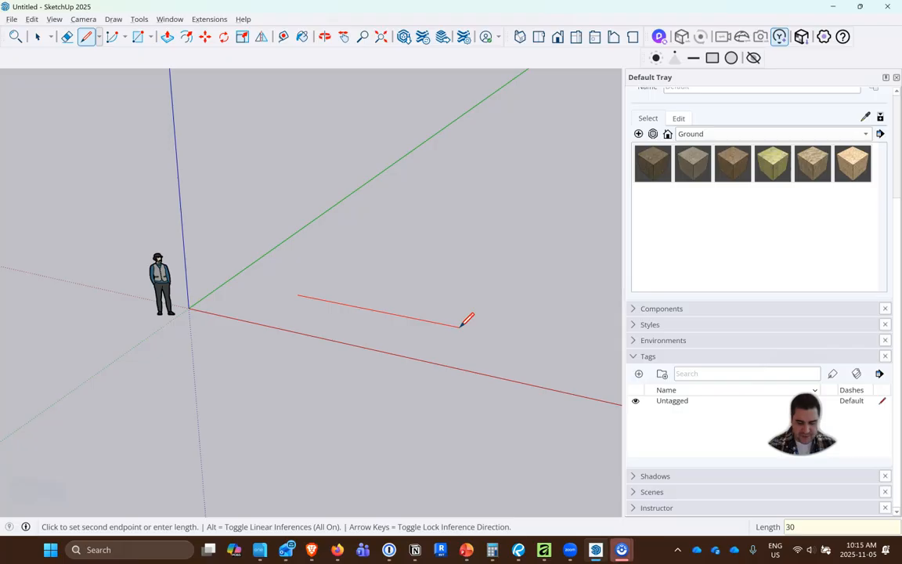
pyautogui.write("' 8")
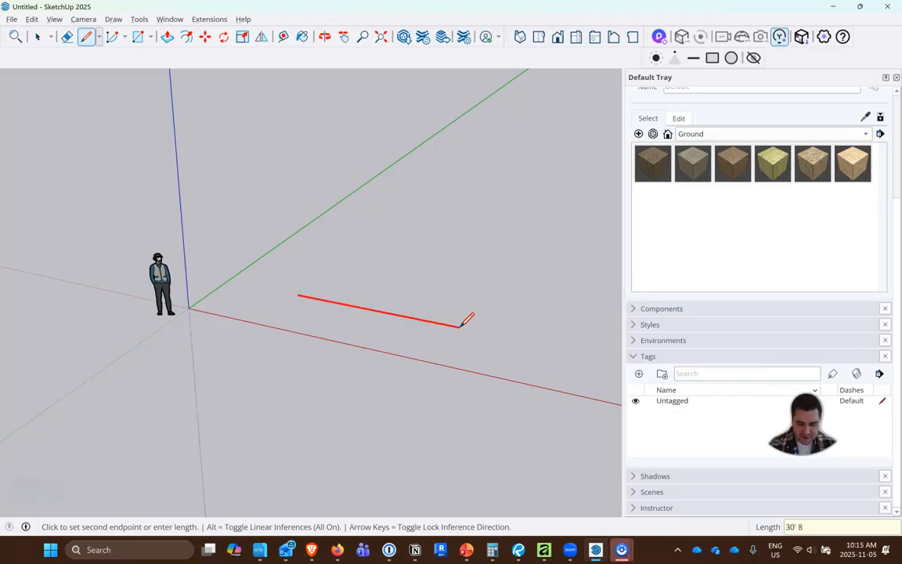
pyautogui.press('Return')
# - Draw a 24' line parallel to the green axis from the far end of the first line
pyautogui.click(65, 267)
pyautogui.scroll(-5, 49, 325)
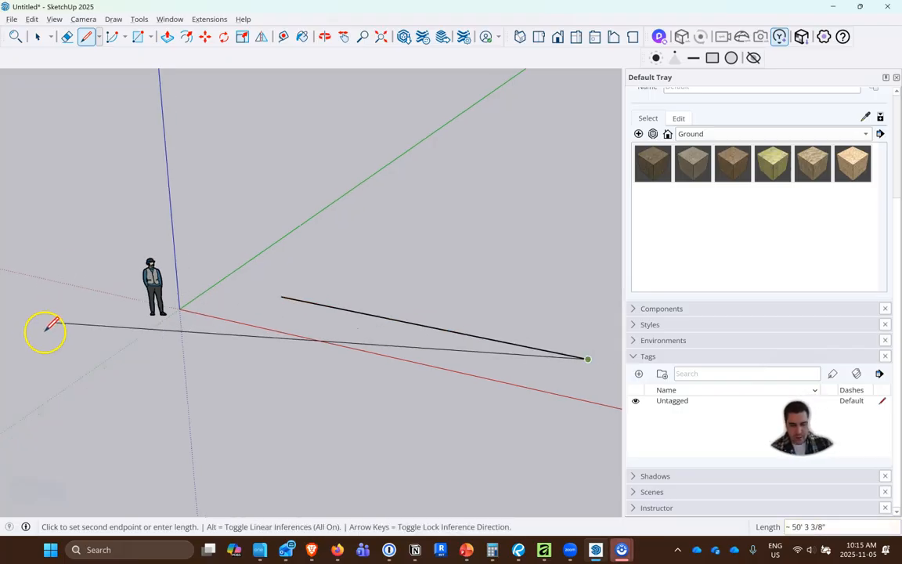
pyautogui.scroll(2, 221, 304)
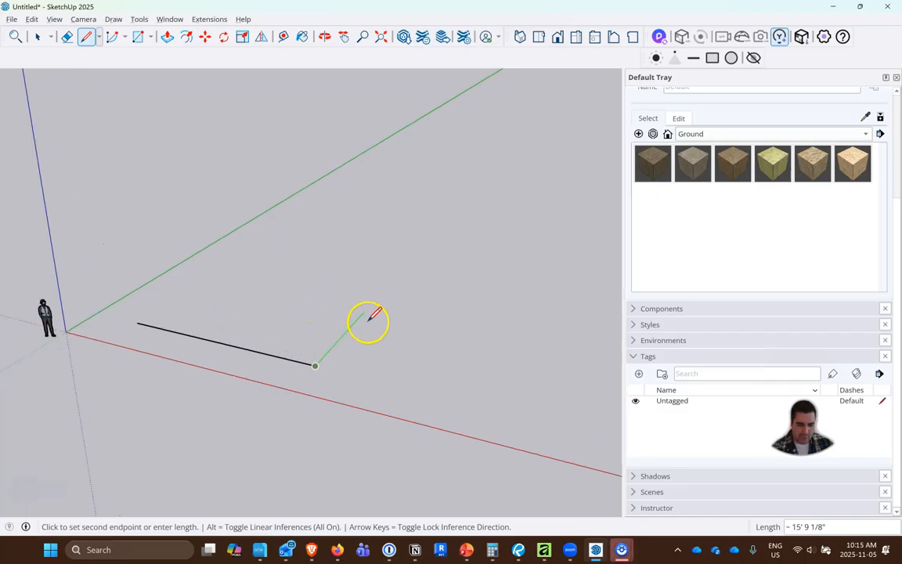
pyautogui.write('254')
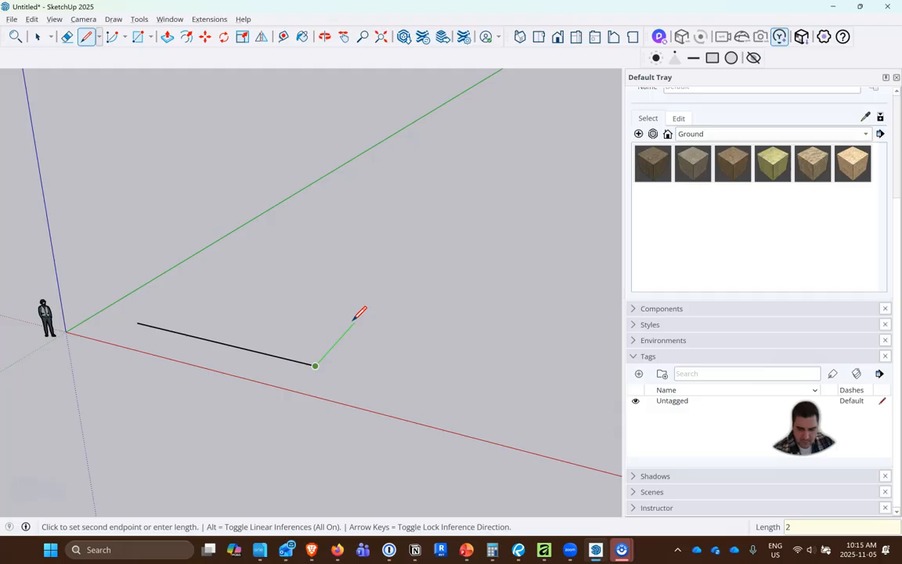
pyautogui.press('Return')
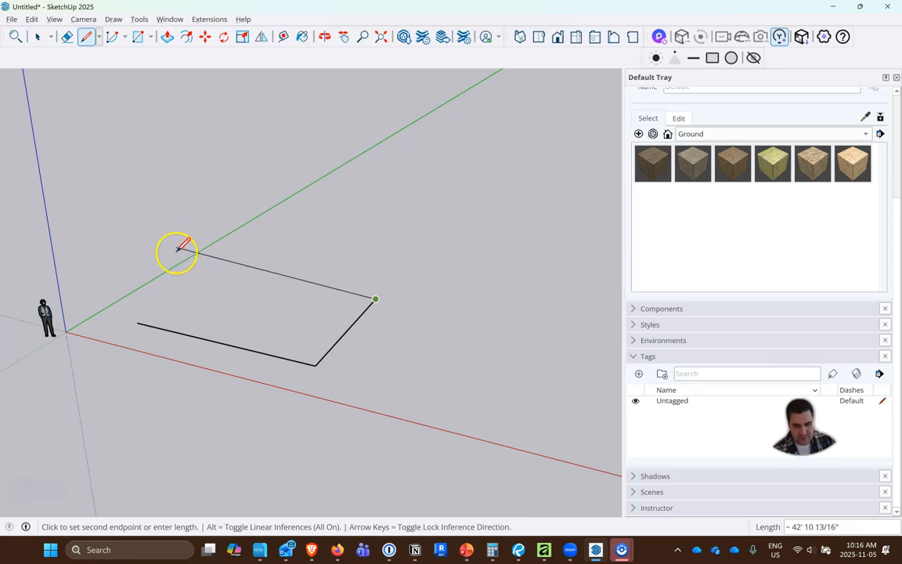
# - Draw the opposite 30' 8" side parallel to the red axis and close the rectangle at its starting corner
pyautogui.write("30' 8")
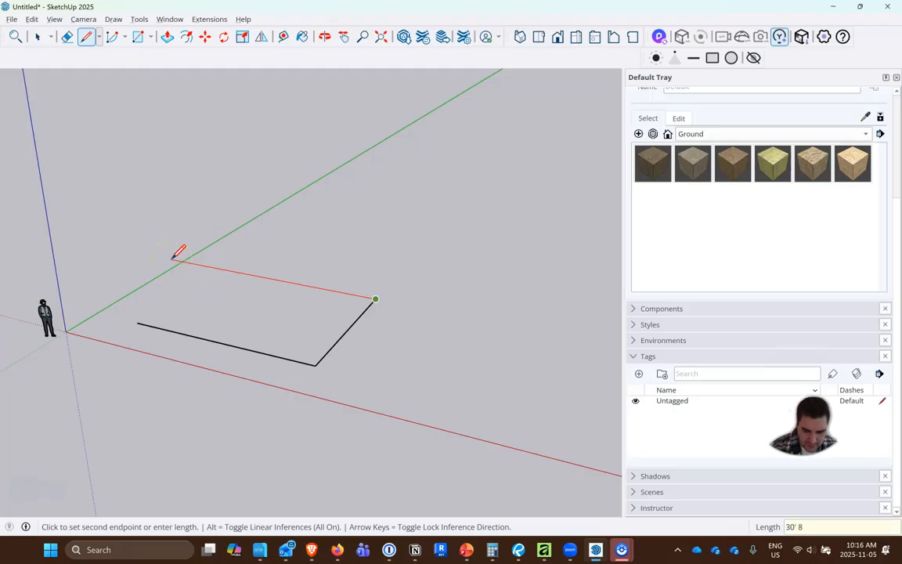
pyautogui.press('Return')
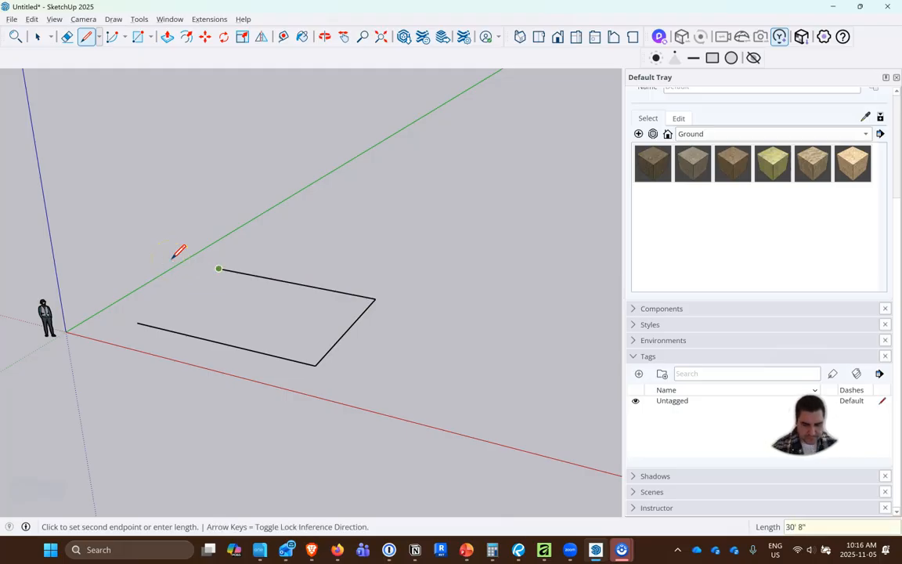
pyautogui.click(137, 323)
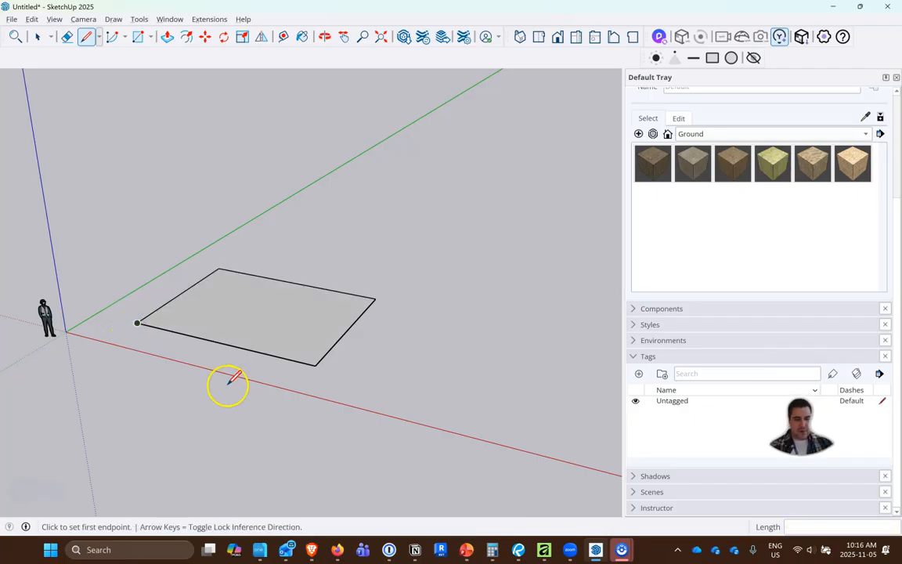
# - Offset the rectangle's perimeter inward by 8" to outline the foundation wall thickness
pyautogui.scroll(2, 233, 381)
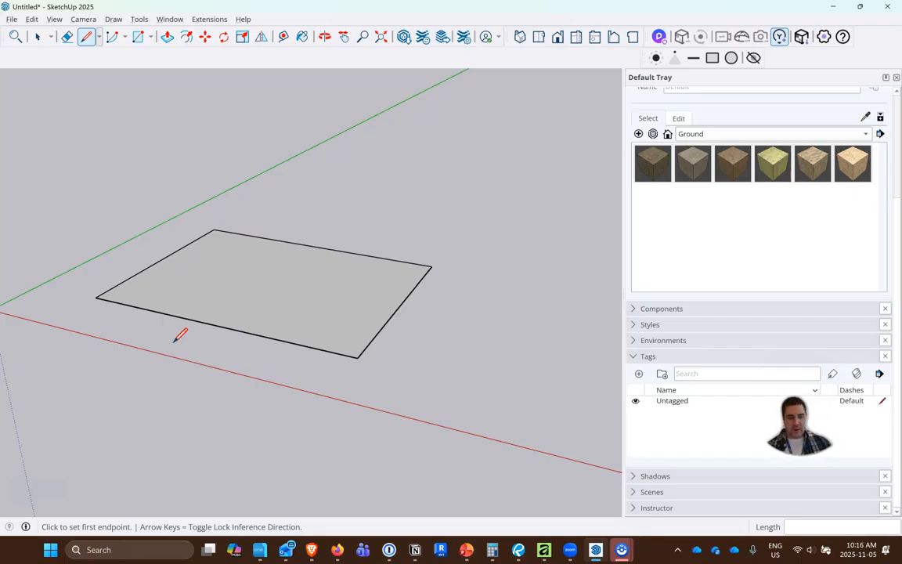
pyautogui.click(185, 39)
pyautogui.click(206, 313)
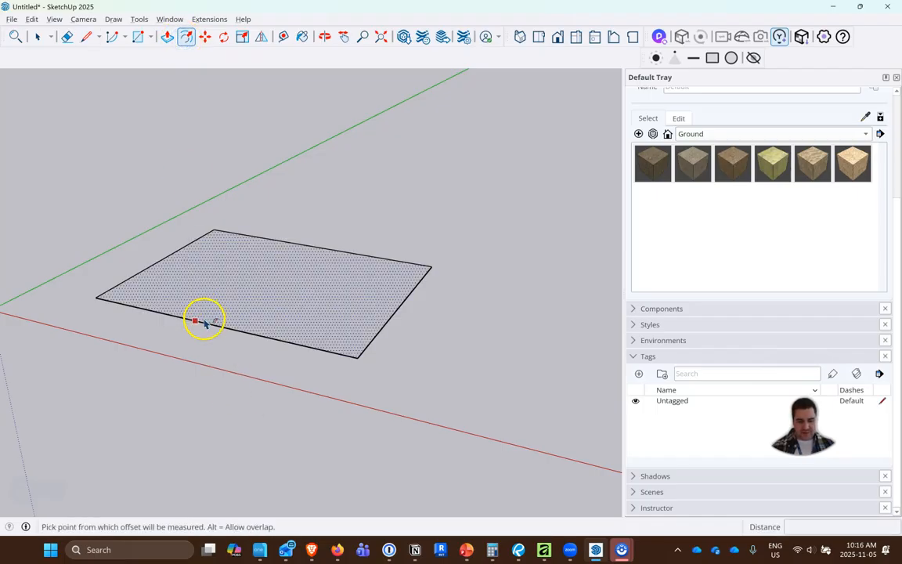
pyautogui.write('8')
pyautogui.press('Return')
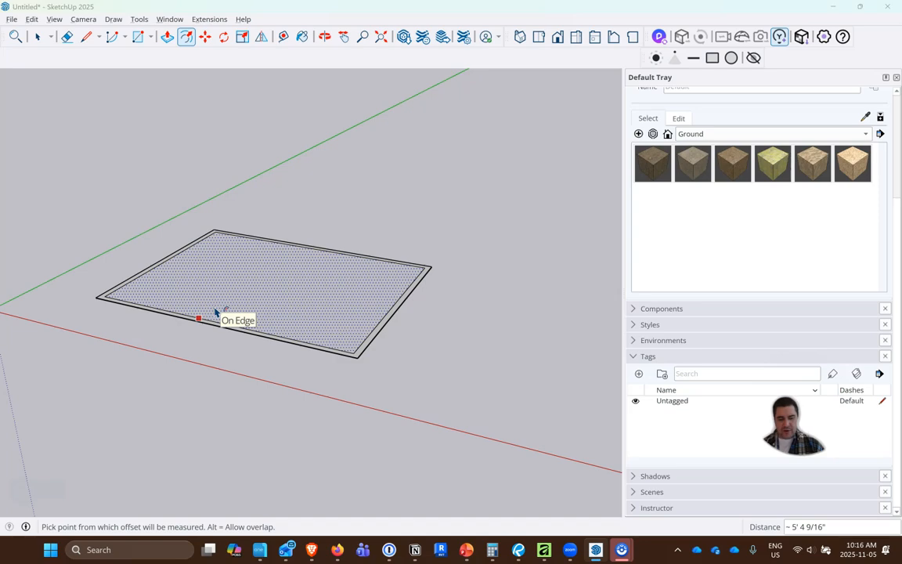
# - Consult the foundation plan for the dividing wall's location, and draw an 11' line along the inner back edge from its left corner
pyautogui.hotkey('alt', 'Tab')
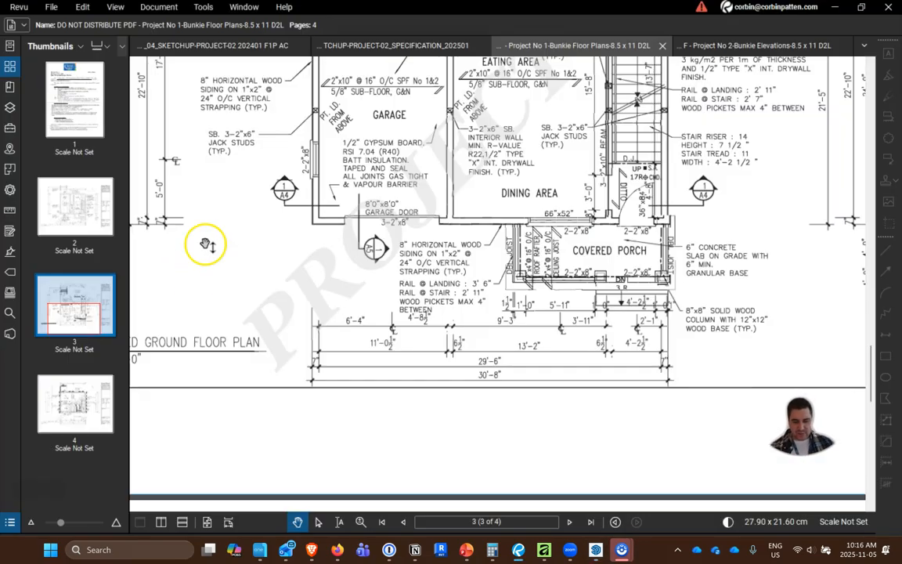
pyautogui.scroll(-5, 373, 275)
pyautogui.scroll(15, 373, 276)
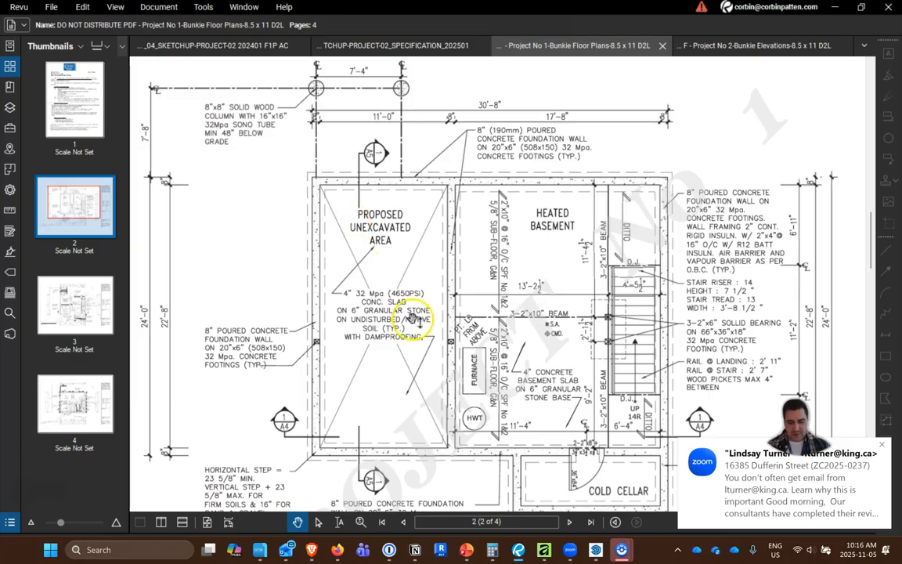
pyautogui.click(883, 444)
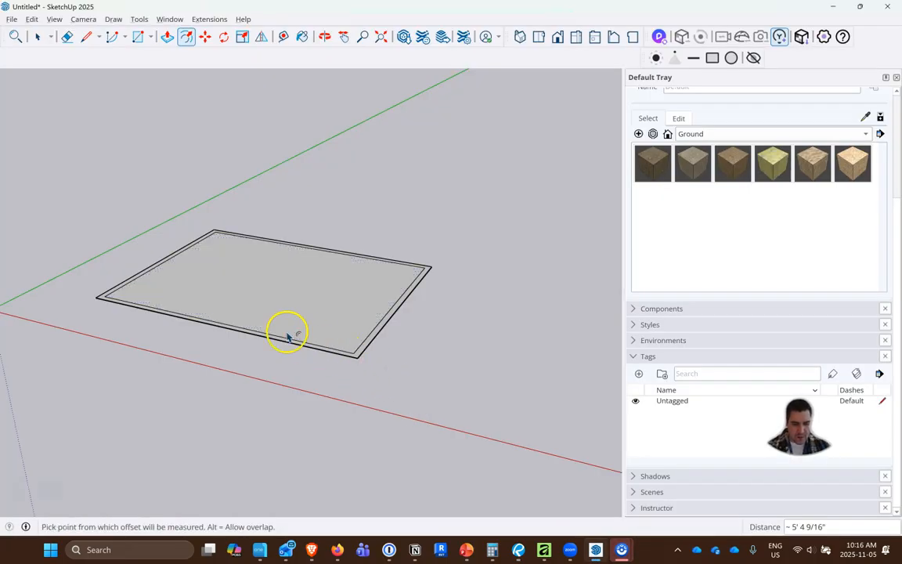
pyautogui.click(86, 37)
pyautogui.scroll(3, 217, 239)
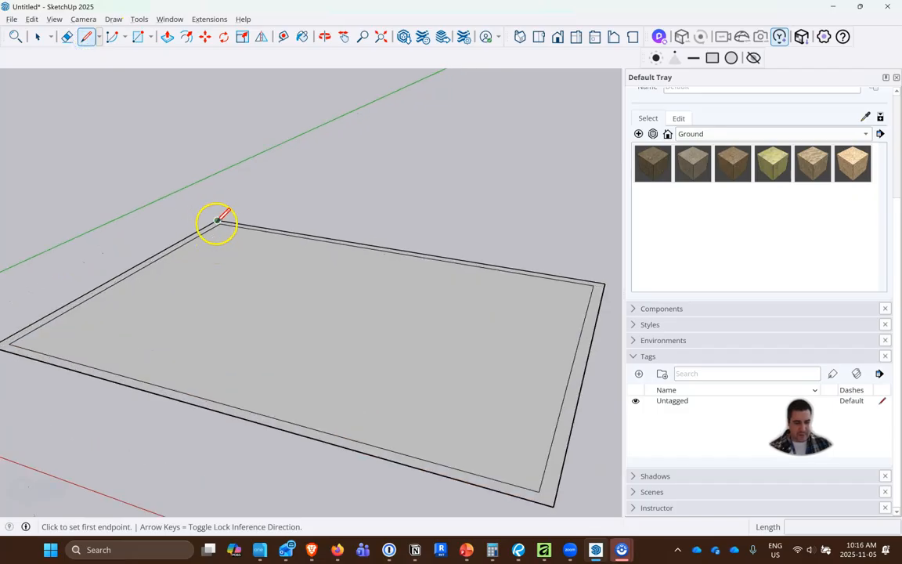
pyautogui.scroll(2, 219, 222)
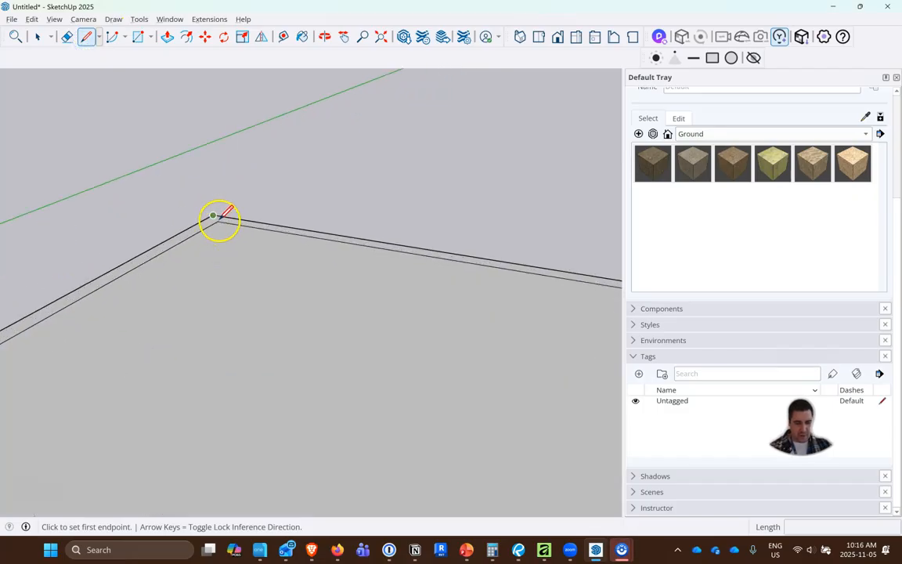
pyautogui.click(218, 221)
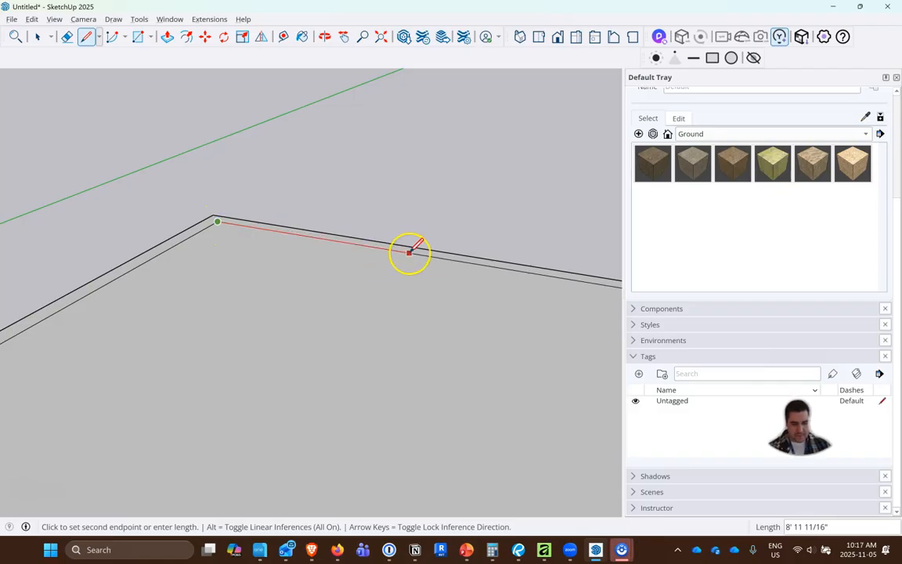
pyautogui.write("11'")
pyautogui.press('Return')
# - Draw the dividing wall's first line from the 11' point straight across to the opposite inner edge
pyautogui.moveTo(370, 222)
pyautogui.mouseDown(button='middle')
pyautogui.moveTo(329, 262)
pyautogui.moveTo(432, 378)
pyautogui.mouseUp(button='middle')
pyautogui.scroll(-3, 322, 292)
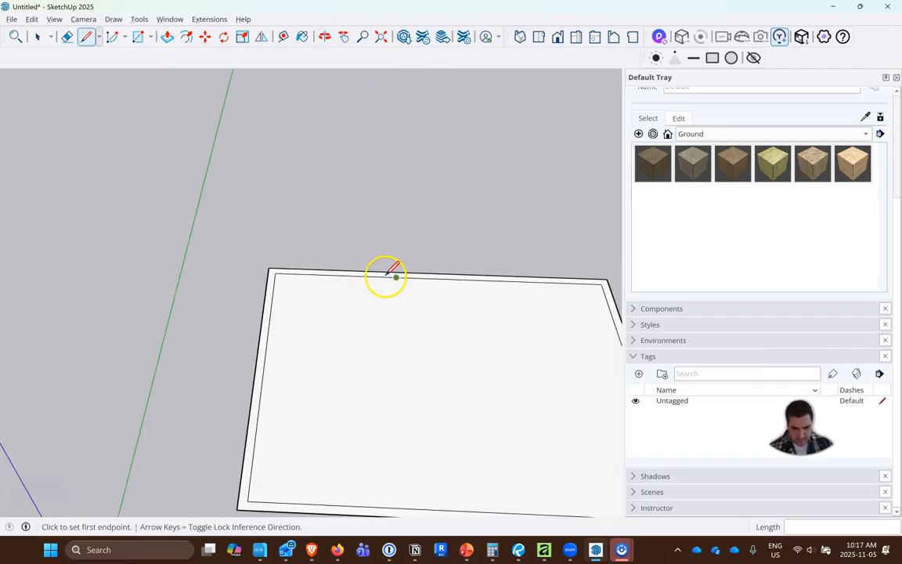
pyautogui.click(395, 275)
pyautogui.scroll(-1, 397, 276)
pyautogui.scroll(-2, 397, 275)
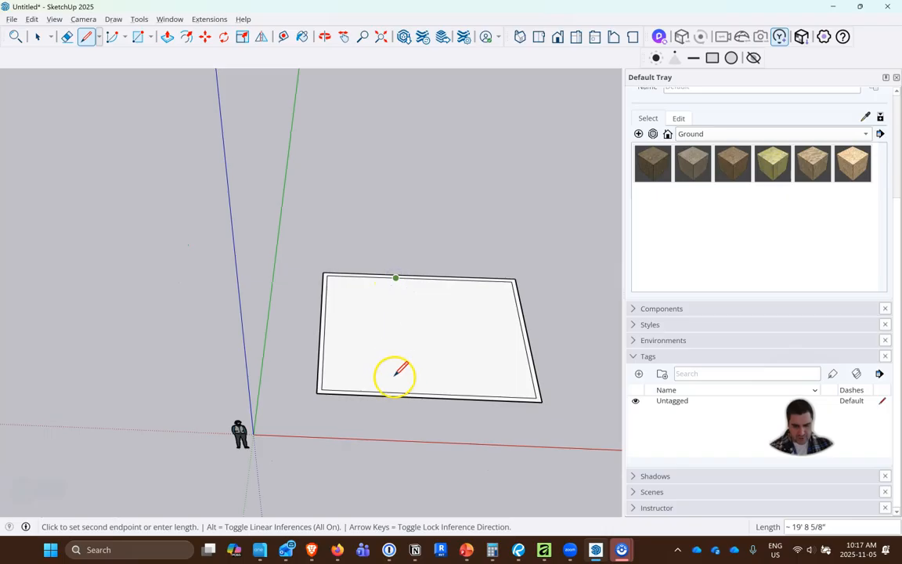
pyautogui.click(400, 392)
# - Mark 8" along the inner front edge and draw the dividing wall's second line from there to the inner back edge
pyautogui.scroll(3, 401, 392)
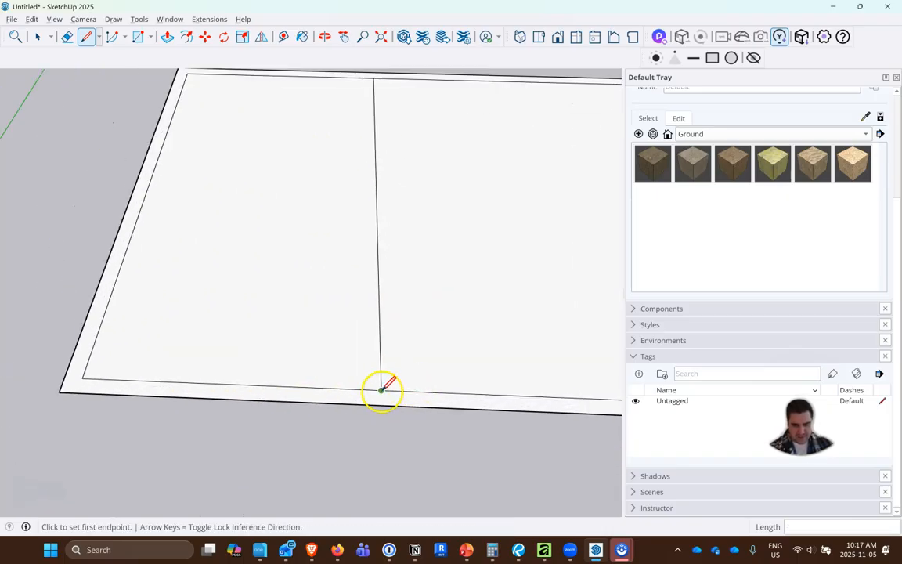
pyautogui.click(381, 390)
pyautogui.write('8')
pyautogui.press('Return')
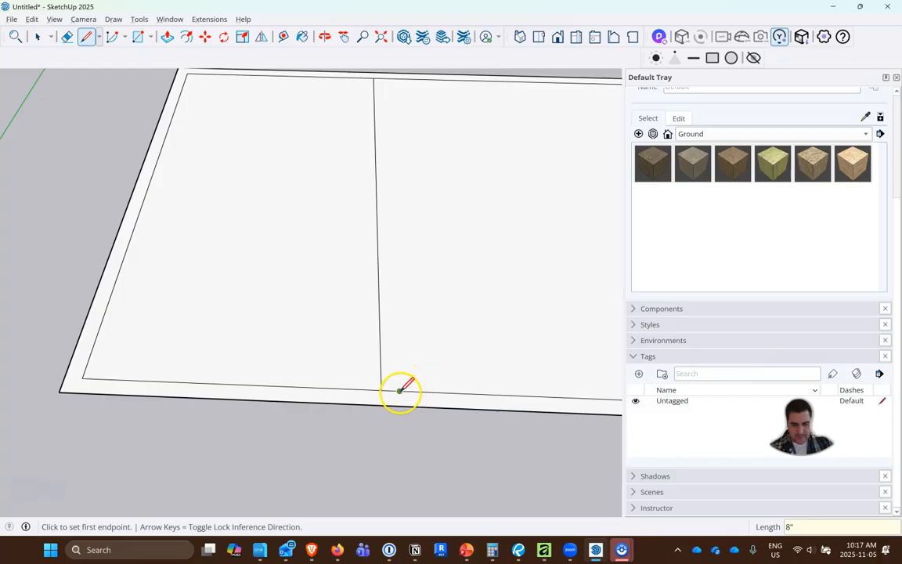
pyautogui.click(399, 390)
pyautogui.scroll(-4, 398, 384)
pyautogui.click(388, 161)
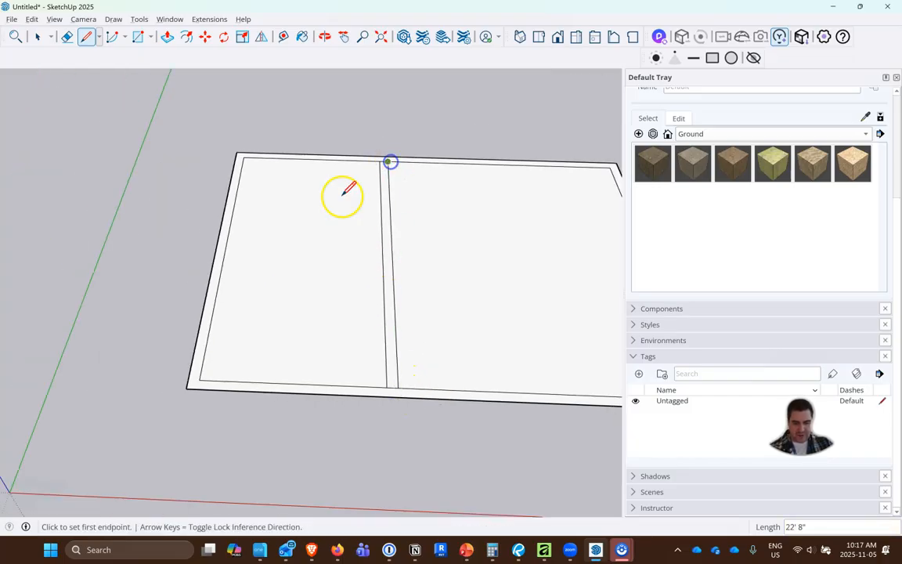
# - Delete the two room faces on either side of the dividing wall, leaving only the wall outline faces
pyautogui.click(36, 36)
pyautogui.moveTo(268, 345); pyautogui.dragTo(376, 392, button='middle')
pyautogui.click(311, 271)
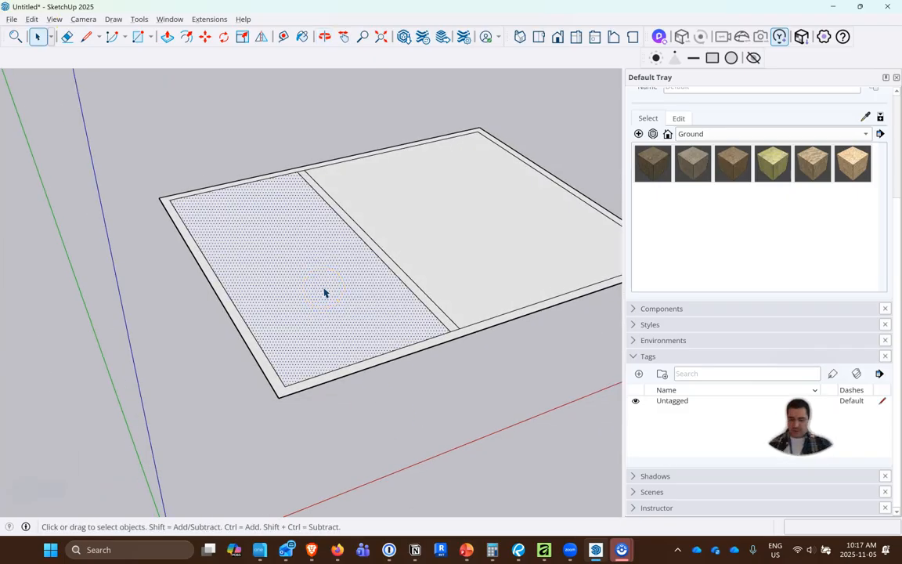
pyautogui.press('Delete')
pyautogui.click(464, 201)
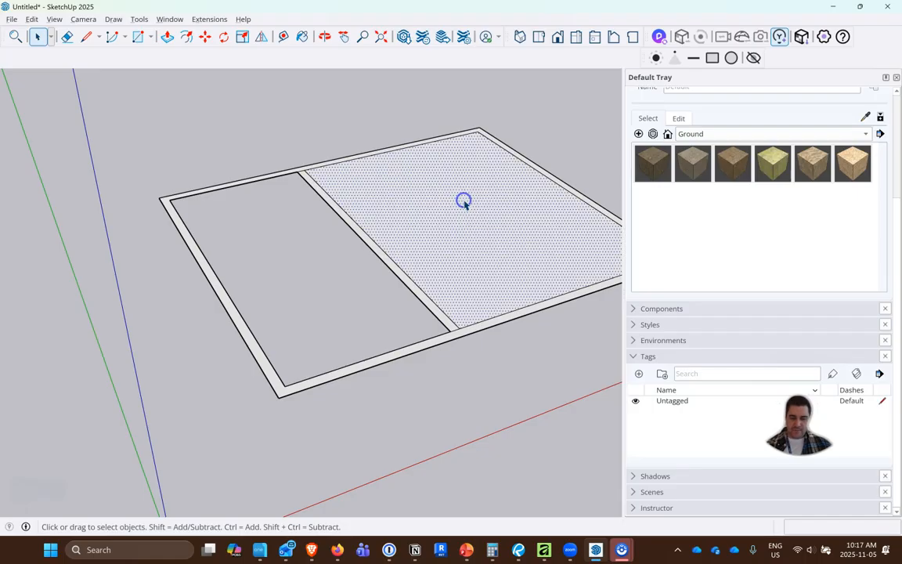
pyautogui.press('Delete')
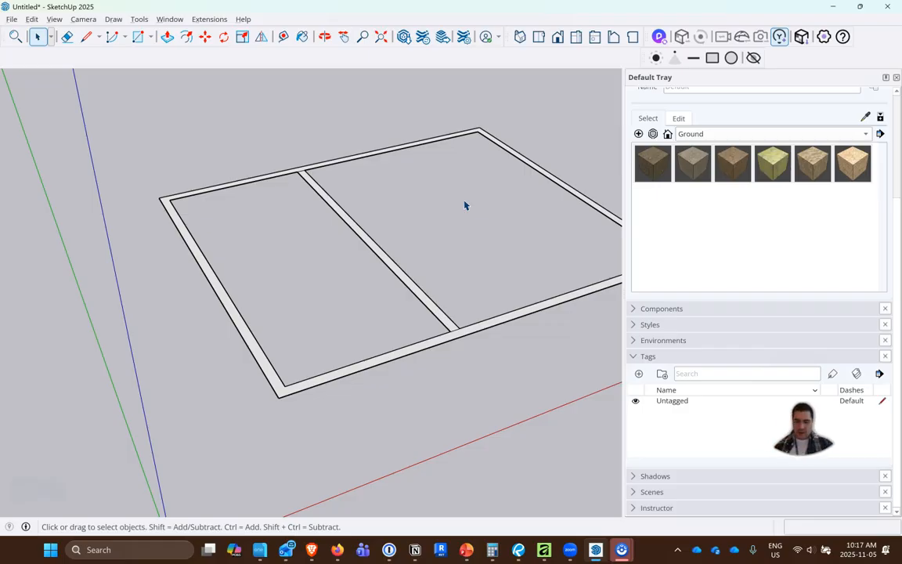
pyautogui.scroll(-3, 143, 282)
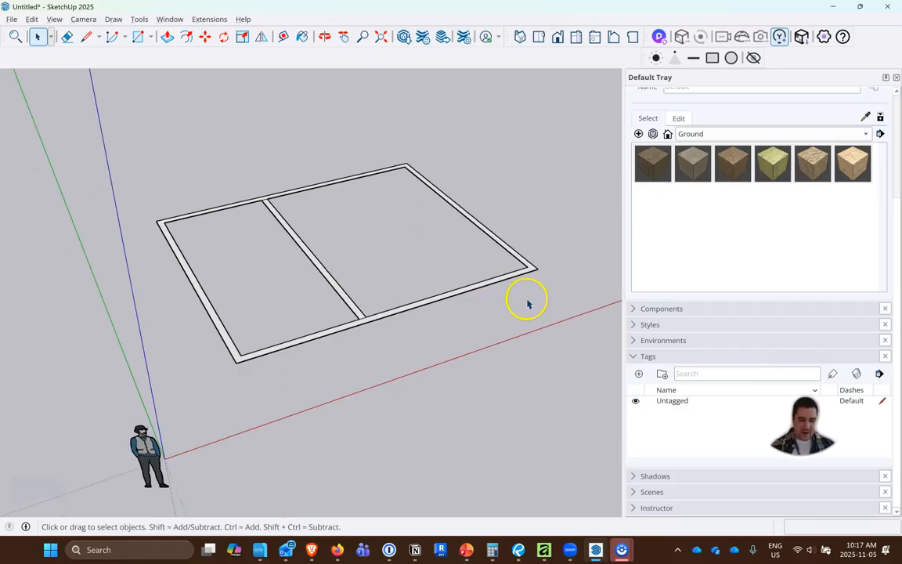
# - Consult the foundation plan for the cold cellar's dimensions and its location along the front wall
pyautogui.scroll(3, 600, 294)
pyautogui.click(88, 38)
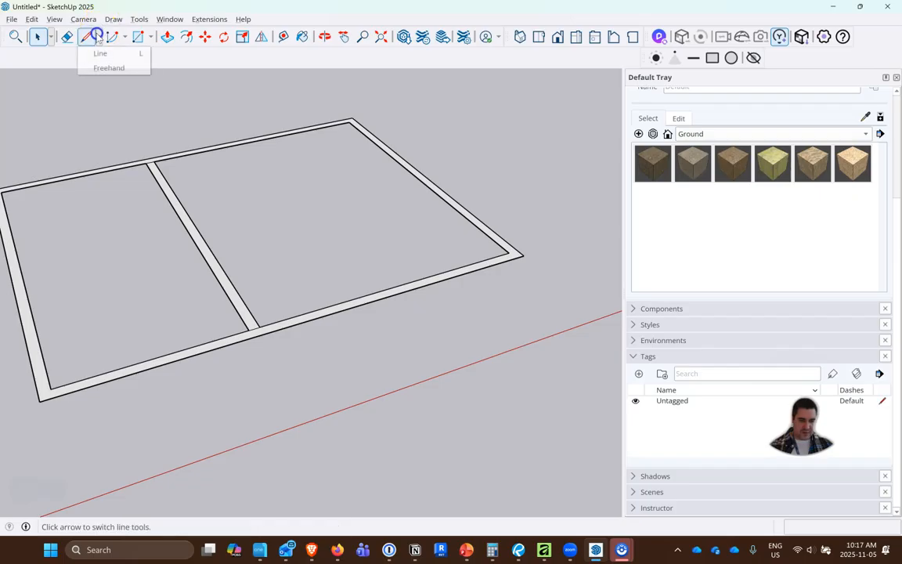
pyautogui.click(88, 42)
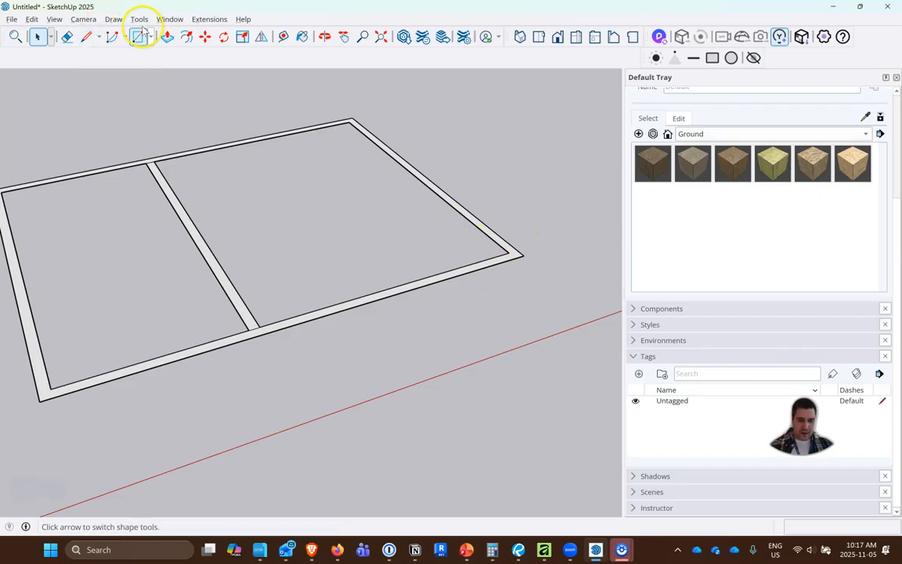
pyautogui.click(86, 37)
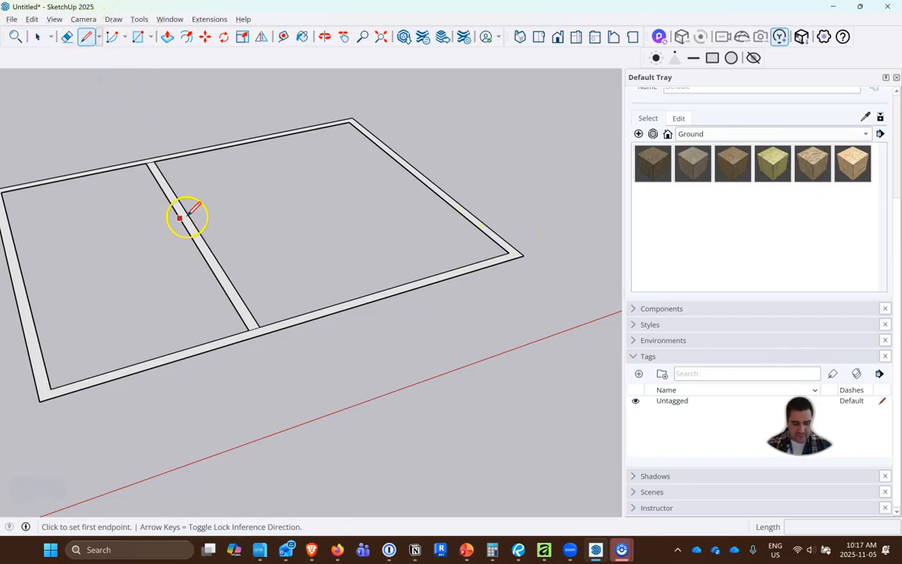
pyautogui.hotkey('alt', 'Tab')
pyautogui.scroll(-3, 631, 214)
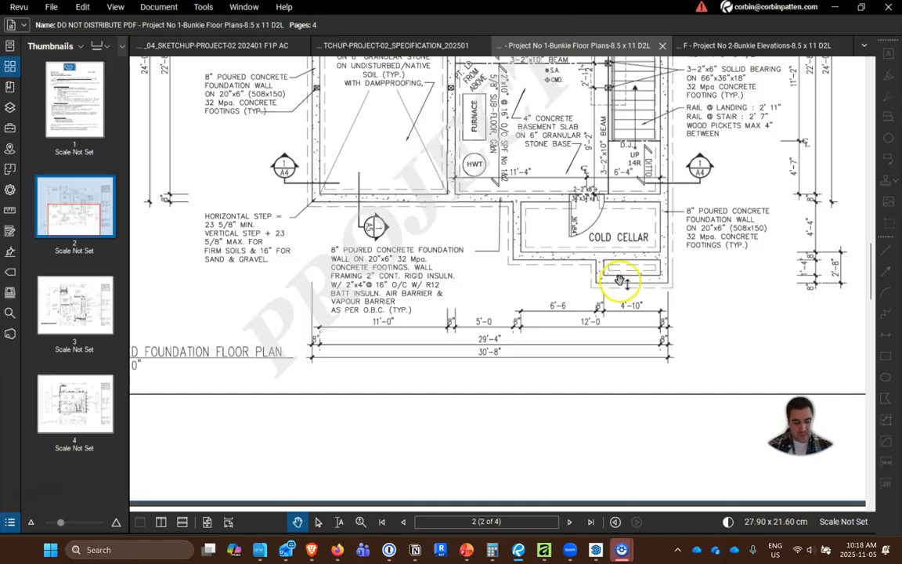
pyautogui.hotkey('alt', 'Tab')
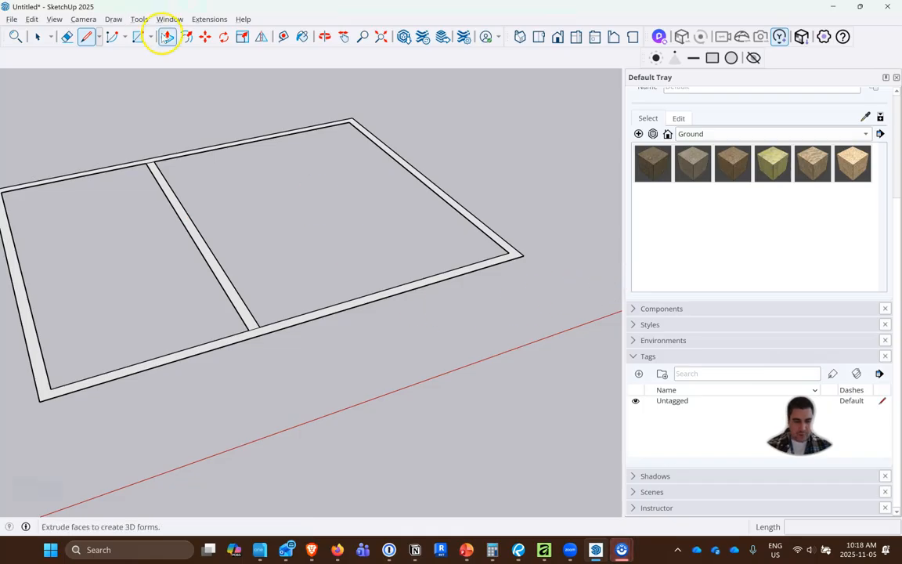
# - Mark 8" along the outer front edge from its right corner, and continue the line 12' along the same edge
pyautogui.click(525, 255)
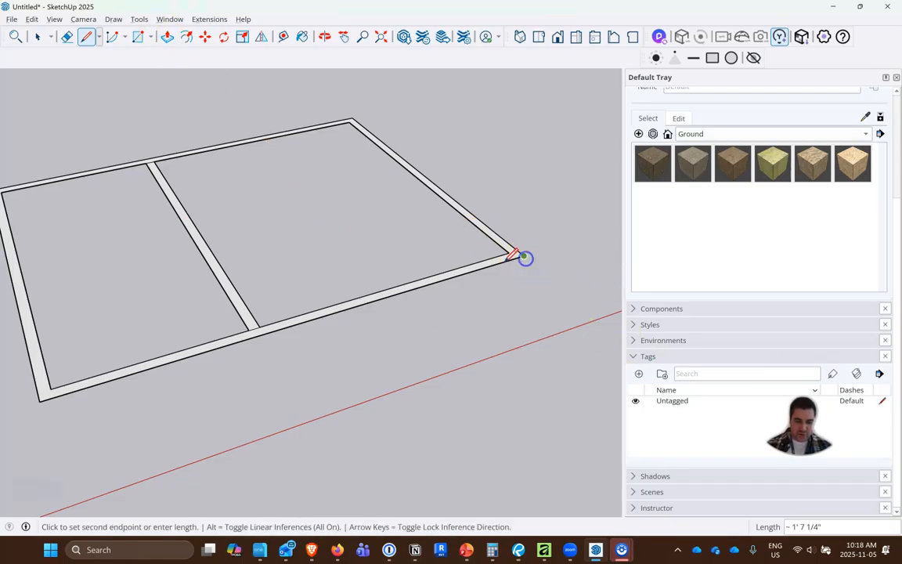
pyautogui.moveTo(507, 261); pyautogui.dragTo(483, 268)
pyautogui.write('8')
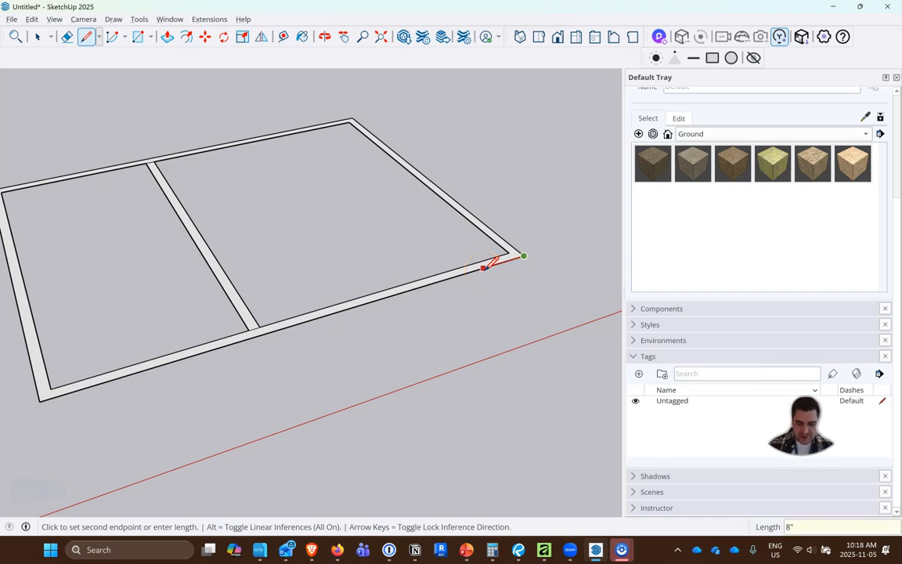
pyautogui.press('Return')
pyautogui.click(517, 257)
pyautogui.write('12')
pyautogui.press('Return')
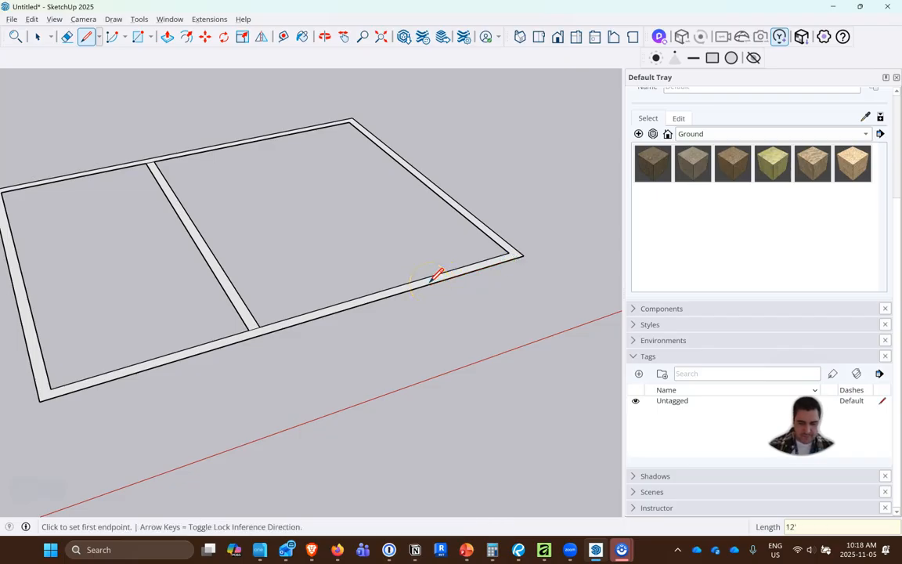
# - Mark a further 8" along the outer front edge from the end of the 12' line
pyautogui.click(352, 308)
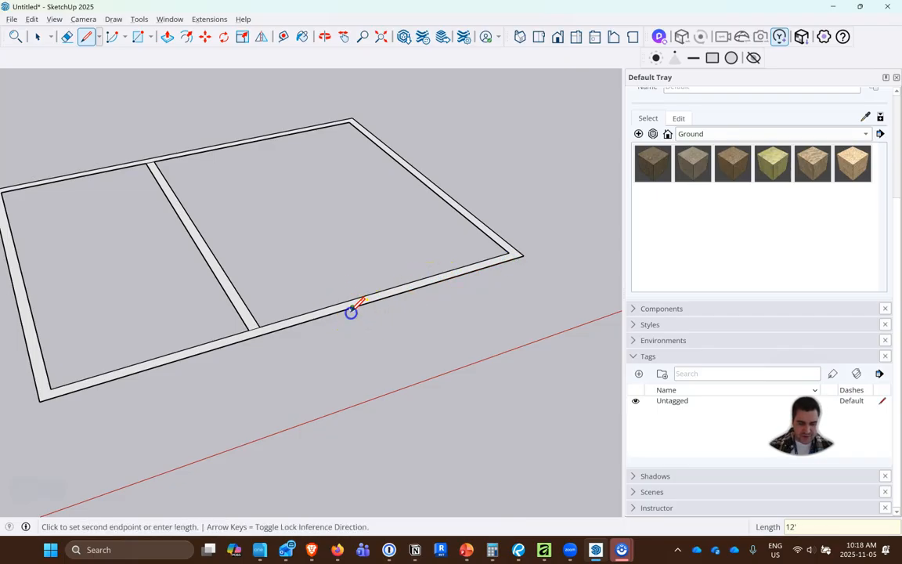
pyautogui.write('8')
pyautogui.press('Return')
pyautogui.click(352, 308)
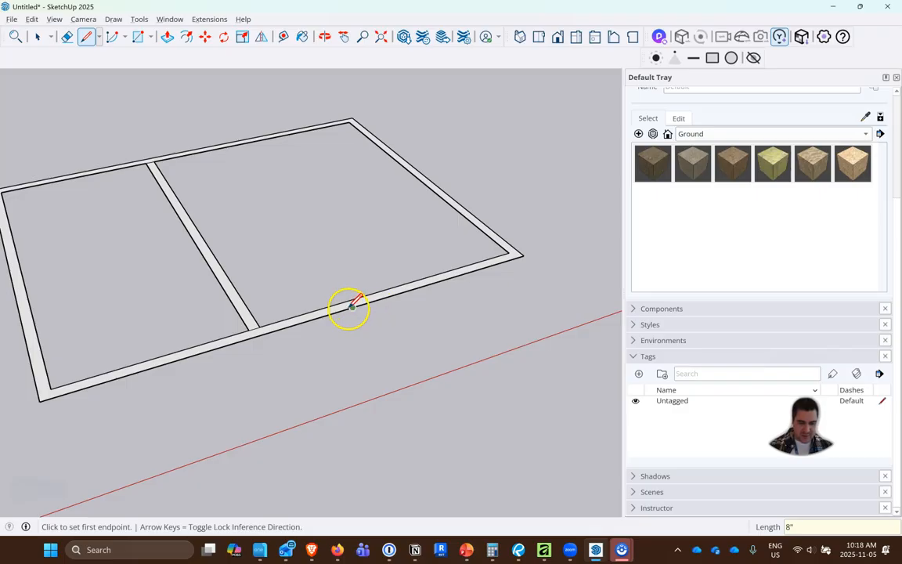
# - Draw the cold cellar's outer outline 5' deep from the last 8" mark around to the right front corner
pyautogui.click(342, 311)
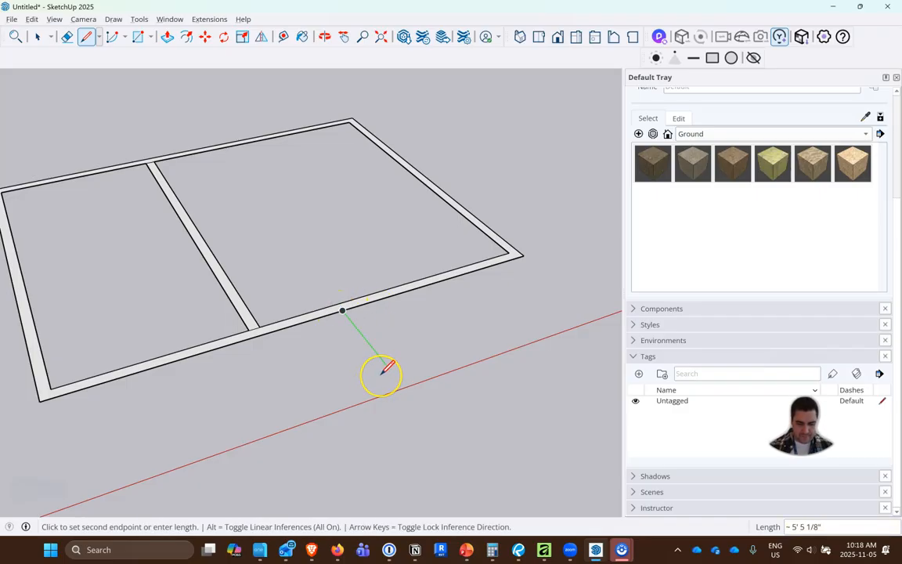
pyautogui.click(385, 363)
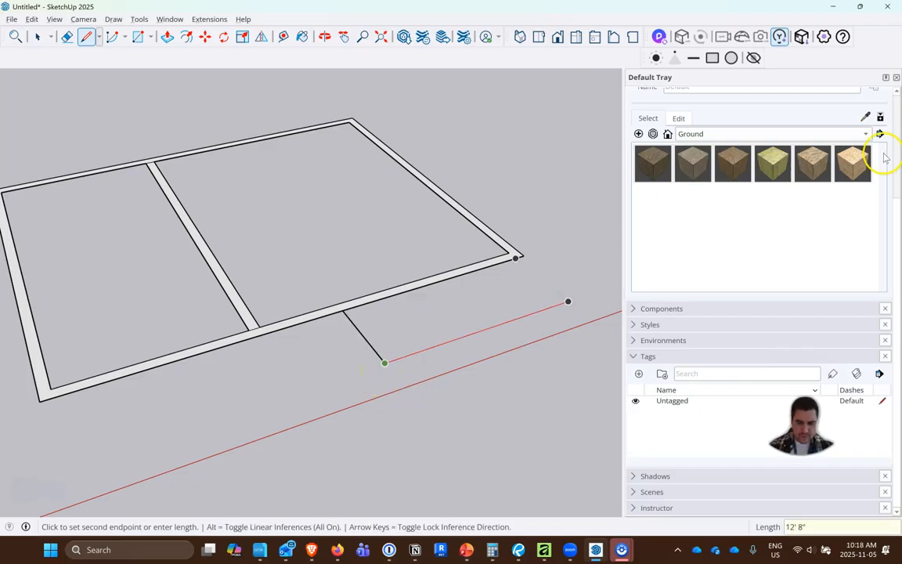
pyautogui.click(577, 299)
pyautogui.click(530, 257)
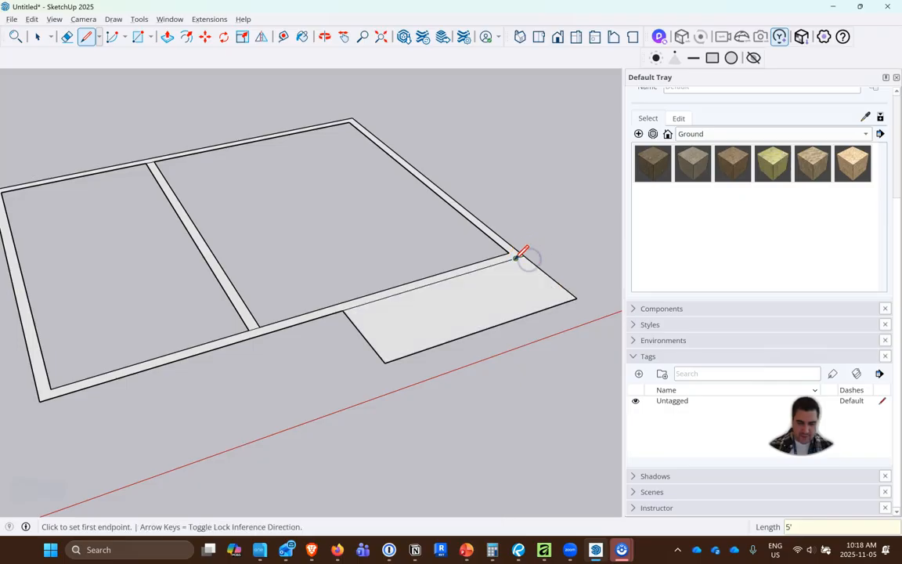
# - Draw the cold cellar's inner right line from the first 8" mark to its outer front edge, and mark 8" back along it
pyautogui.click(516, 258)
pyautogui.click(567, 301)
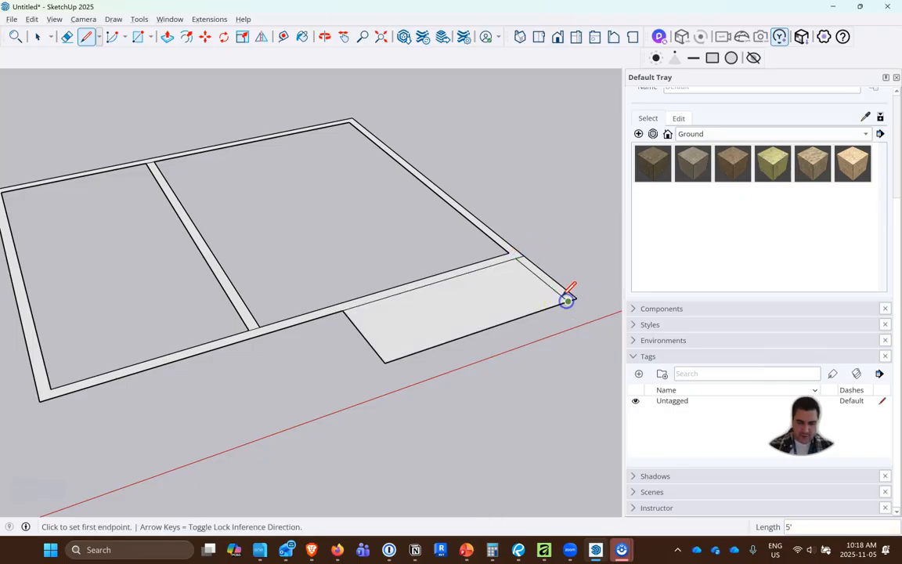
pyautogui.click(568, 300)
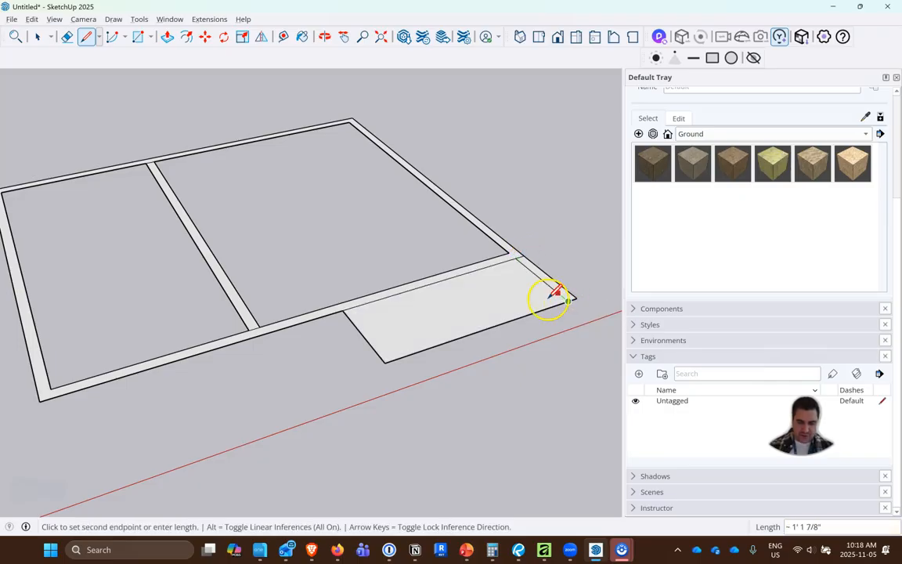
pyautogui.write('8"')
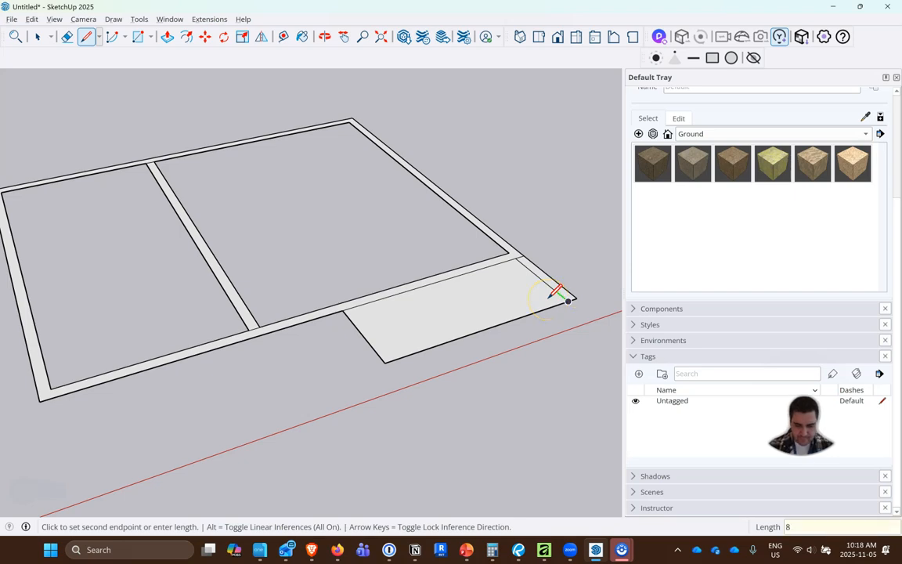
pyautogui.press('Return')
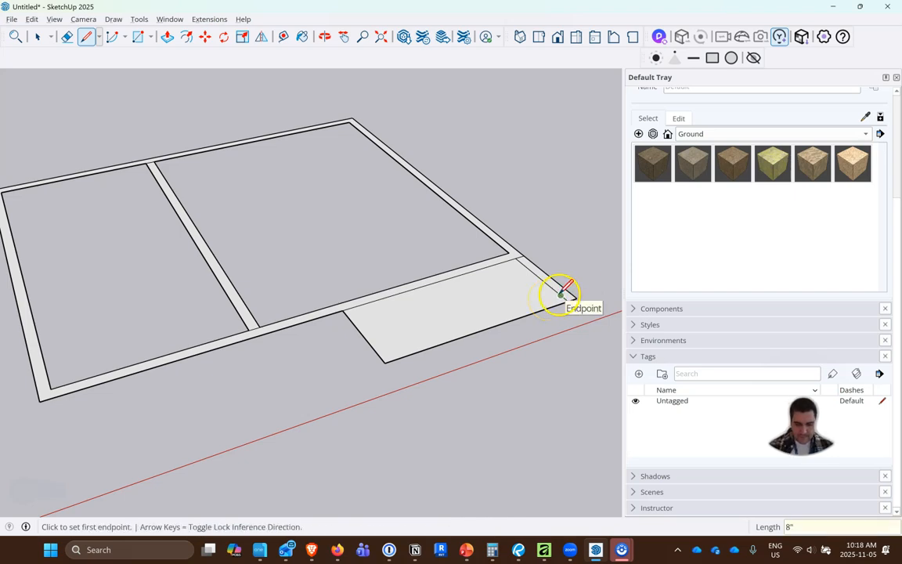
# - Draw the cold cellar's inner front line from the 8" mark straight across to its outer left edge
pyautogui.click(561, 295)
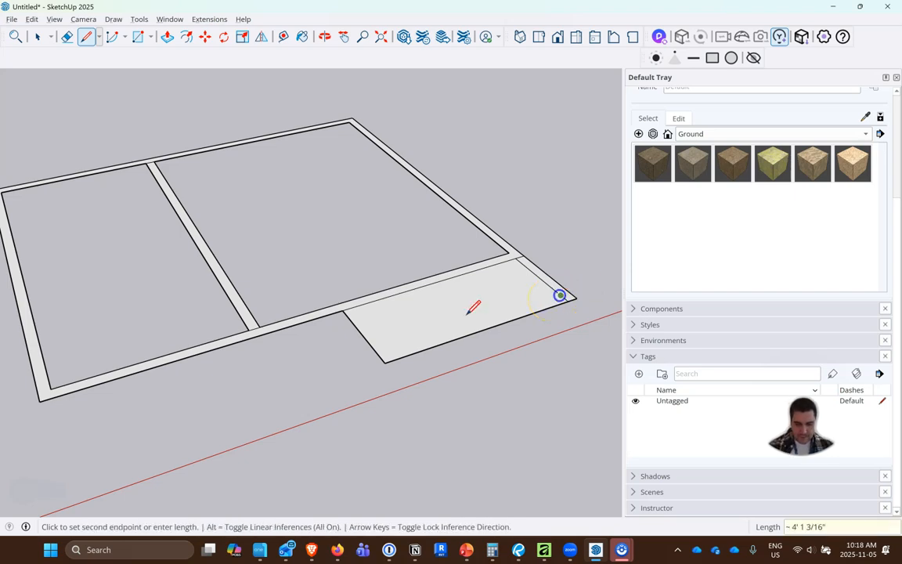
pyautogui.rightClick(384, 362)
pyautogui.press('Escape')
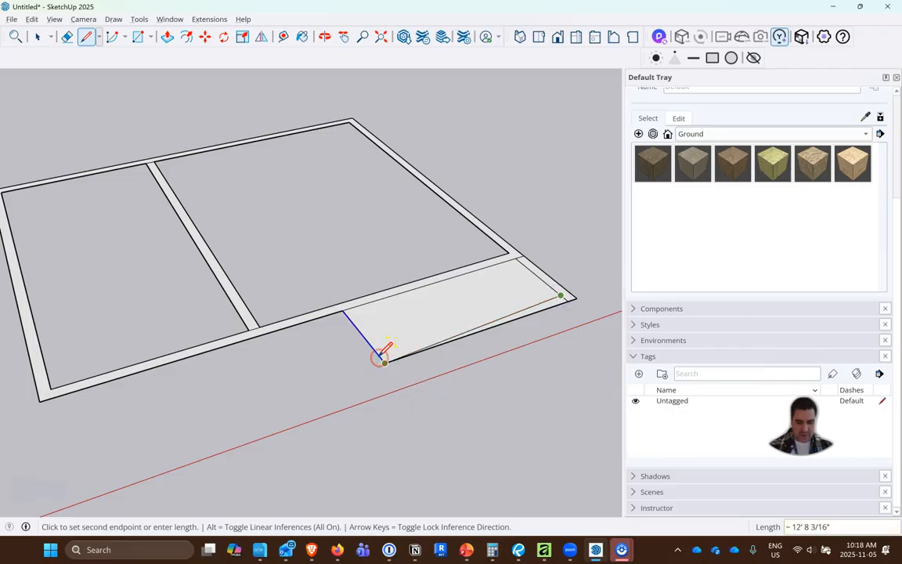
pyautogui.click(378, 356)
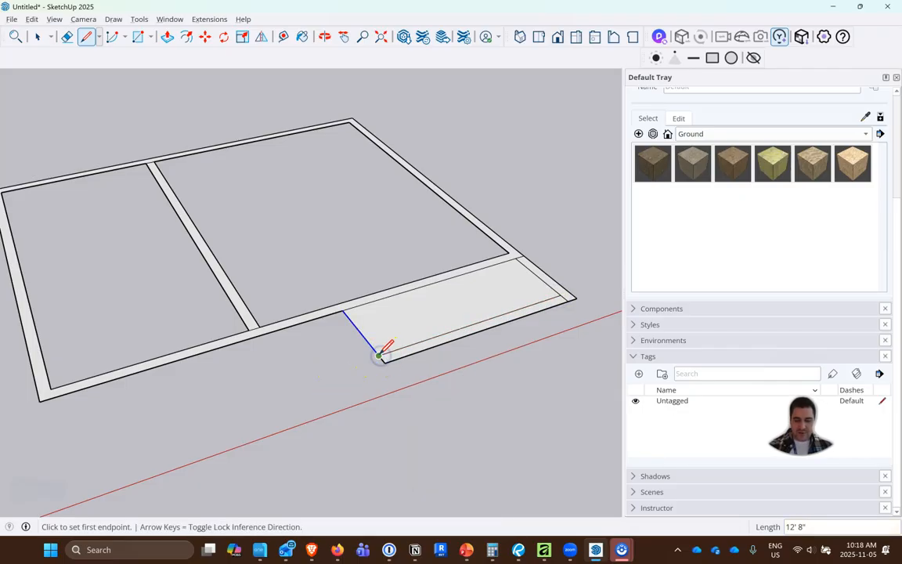
# - Draw the cold cellar's 4' 4" inner left line from the end of the 12' line to the inner front line
pyautogui.click(378, 357)
pyautogui.click(365, 300)
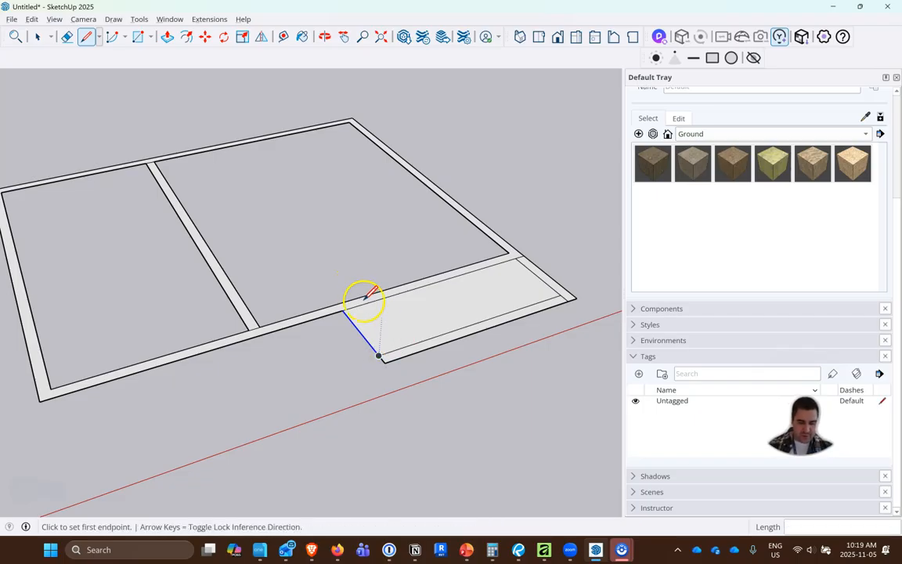
pyautogui.click(353, 307)
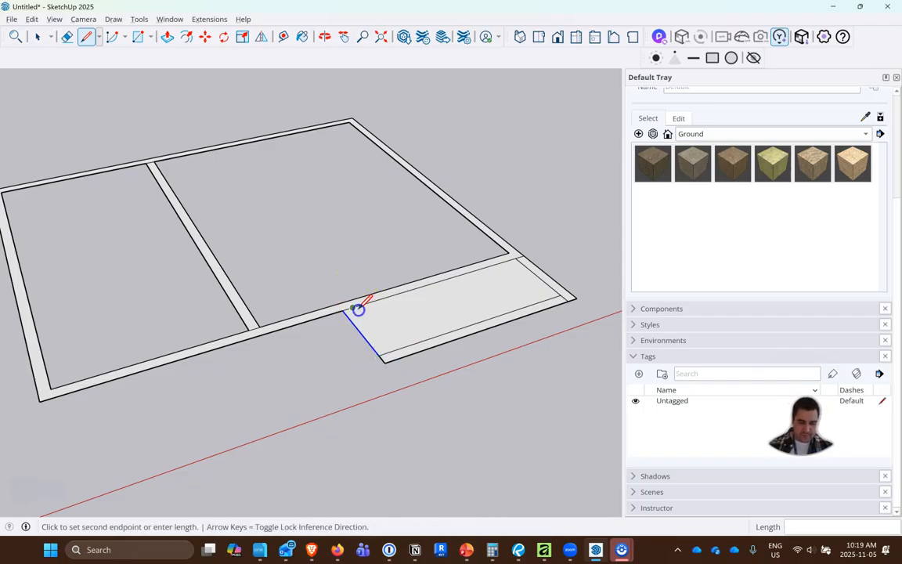
pyautogui.click(389, 352)
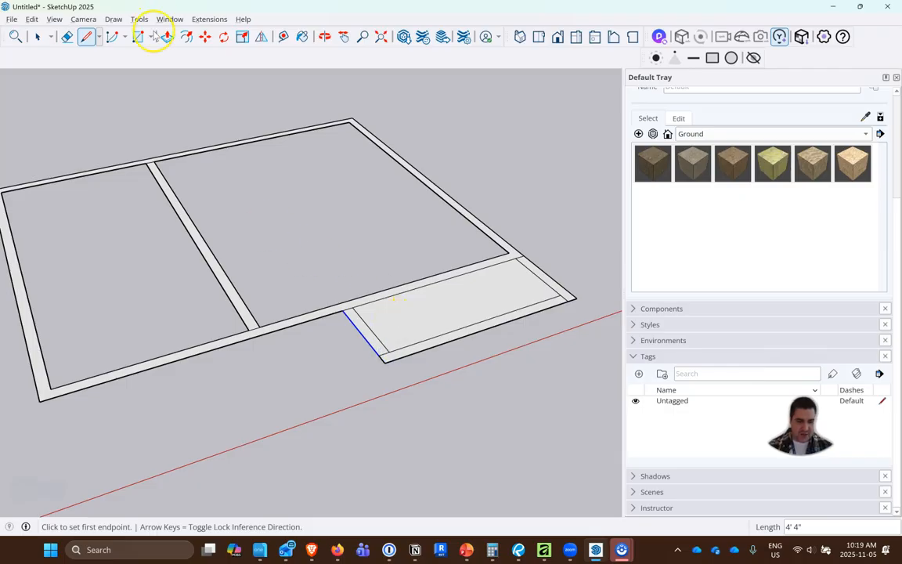
# - Erase the leftover line segments crossing the walls at the cold cellar's corners
pyautogui.click(66, 36)
pyautogui.scroll(3, 392, 351)
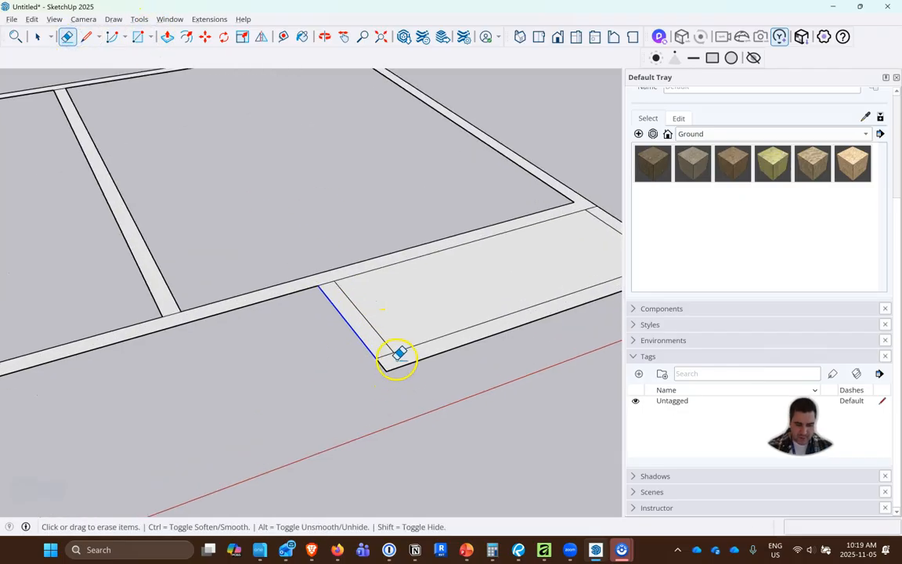
pyautogui.scroll(-3, 539, 322)
pyautogui.scroll(4, 570, 296)
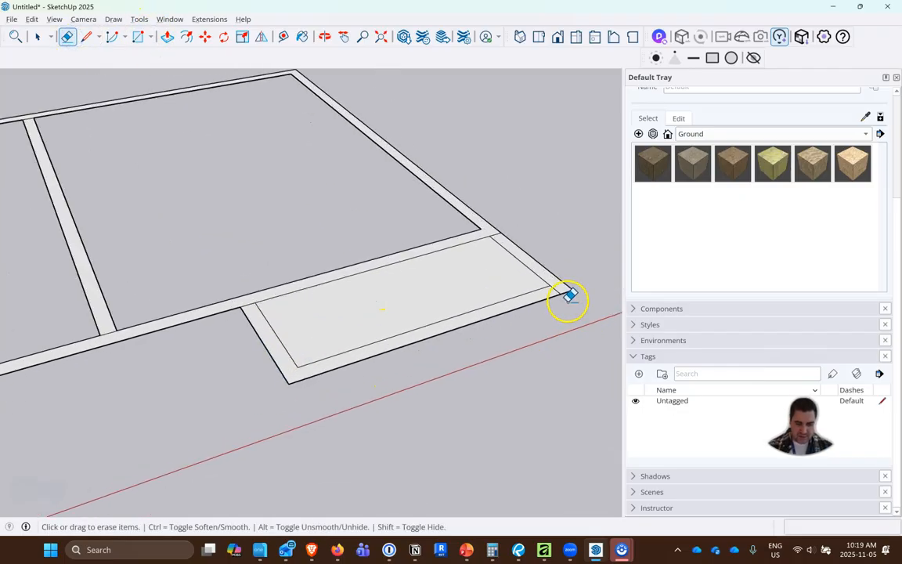
pyautogui.scroll(2, 487, 223)
pyautogui.scroll(-2, 483, 217)
pyautogui.scroll(2, 481, 221)
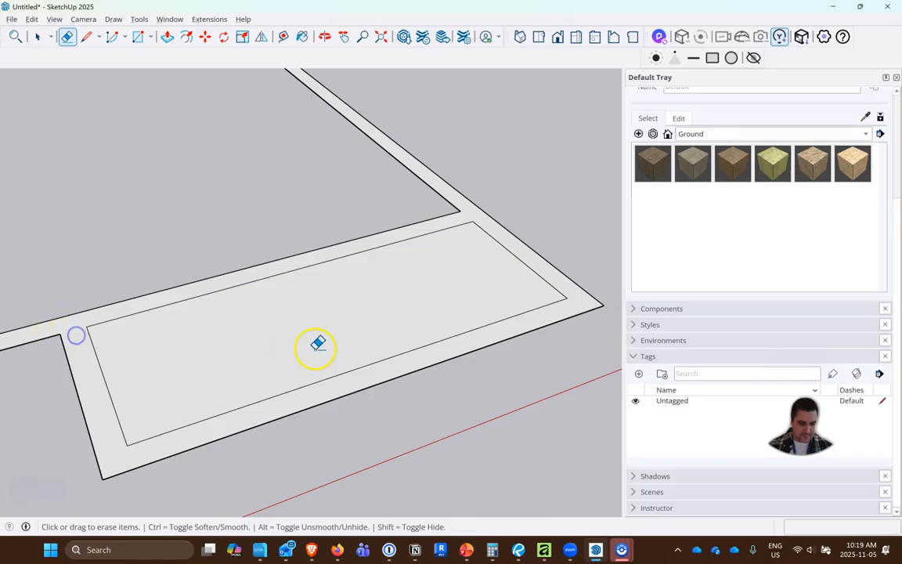
# - Erase the leftover segments where the dividing wall meets the front and back walls
pyautogui.scroll(-3, 317, 345)
pyautogui.scroll(4, 81, 362)
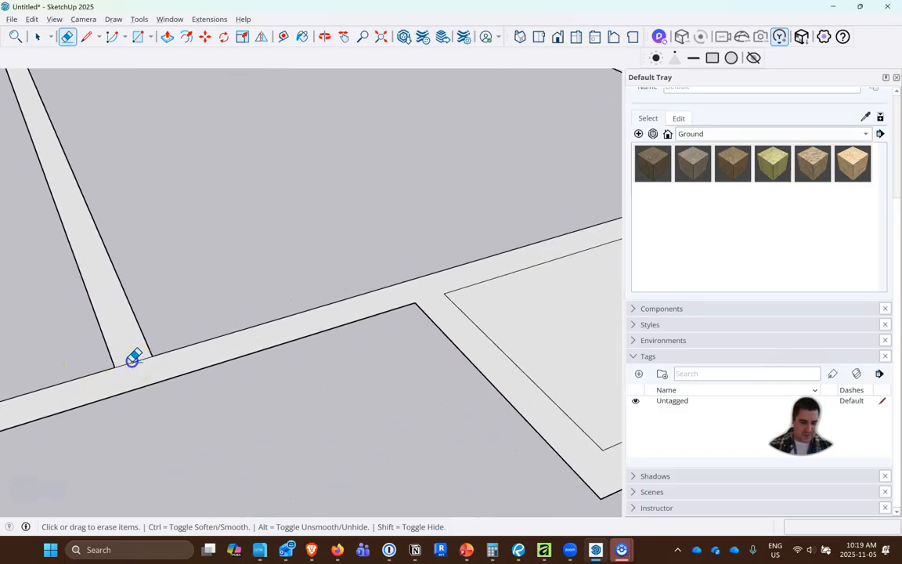
pyautogui.scroll(-4, 317, 395)
pyautogui.scroll(4, 156, 205)
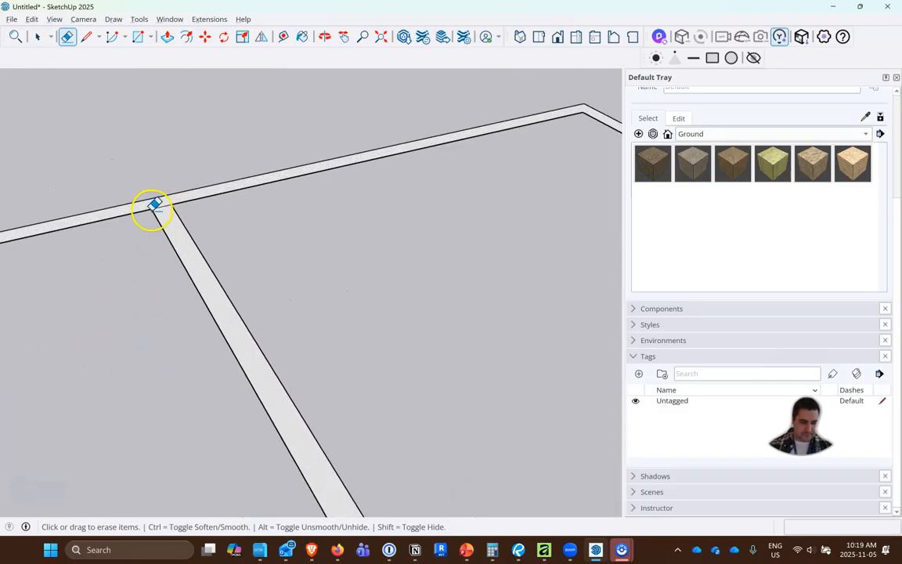
pyautogui.scroll(2, 155, 209)
pyautogui.moveTo(170, 200); pyautogui.dragTo(170, 213)
# - Consult the foundation plan for the cold cellar's front projection, and draw a 2' line outward from the cellar's right front corner
pyautogui.scroll(-4, 131, 202)
pyautogui.scroll(-4, 122, 202)
pyautogui.scroll(2, 261, 312)
pyautogui.scroll(2, 566, 308)
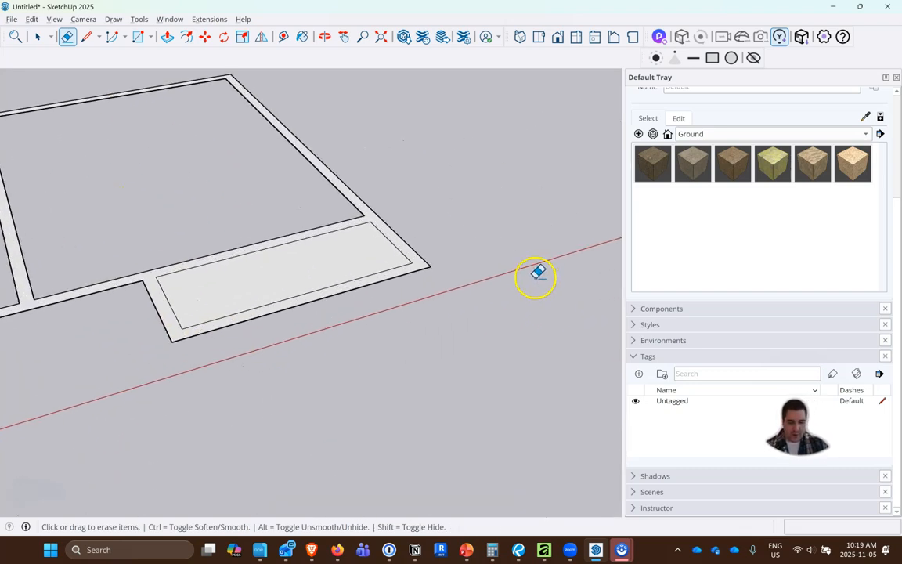
pyautogui.hotkey('alt', 'Tab')
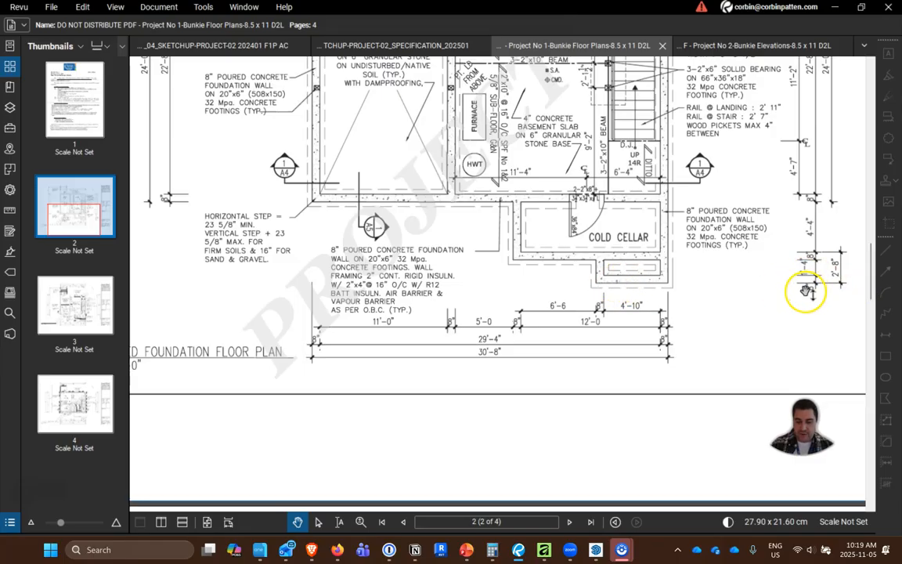
pyautogui.hotkey('alt', 'Tab')
pyautogui.click(86, 37)
pyautogui.click(429, 266)
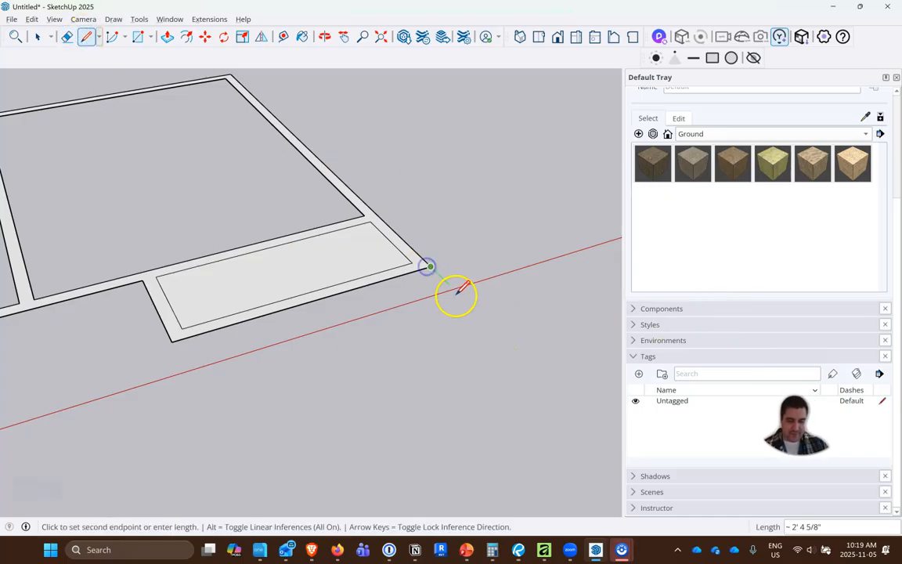
pyautogui.write('2')
pyautogui.press('Return')
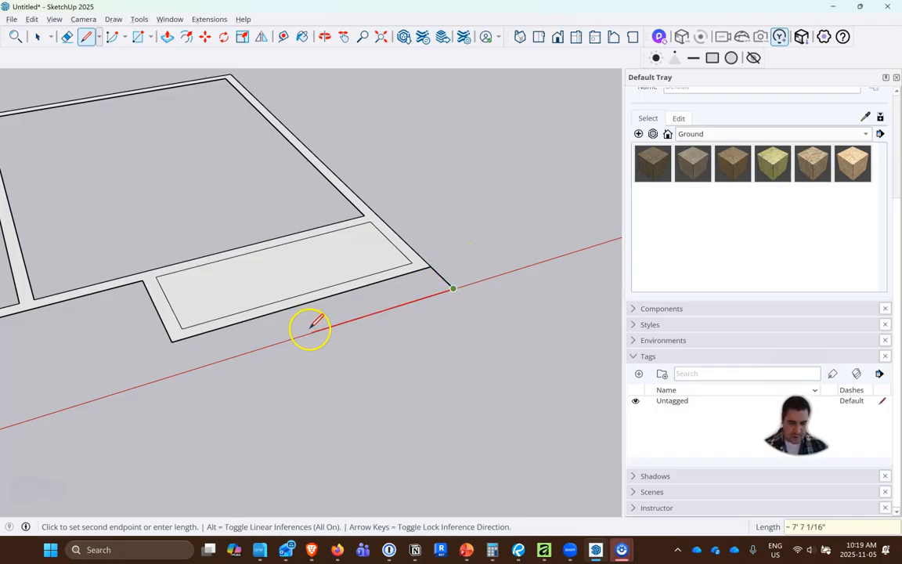
pyautogui.press('Escape')
# - Mark off 8" and a further 4' 10" along the cold cellar's front edge from its right corner, checking the foundation plan
pyautogui.click(431, 267)
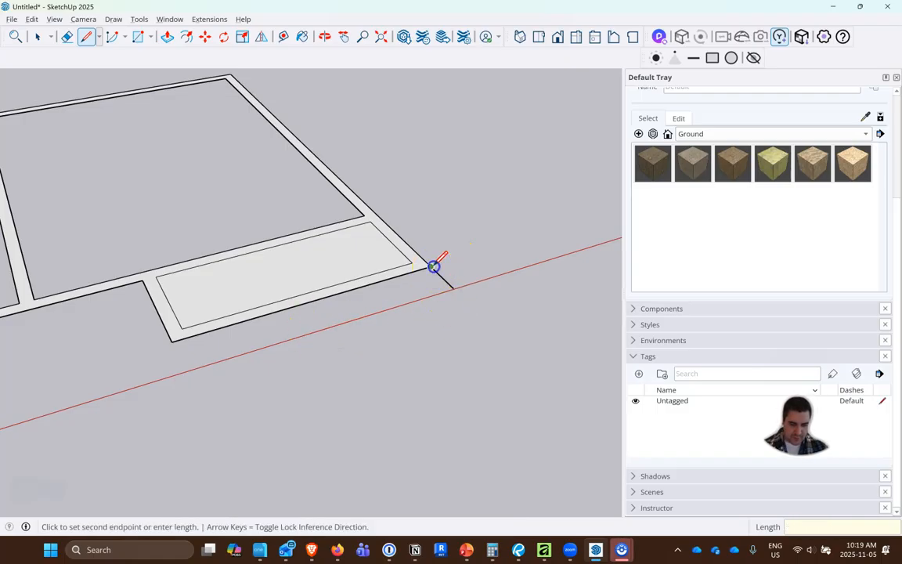
pyautogui.click(418, 272)
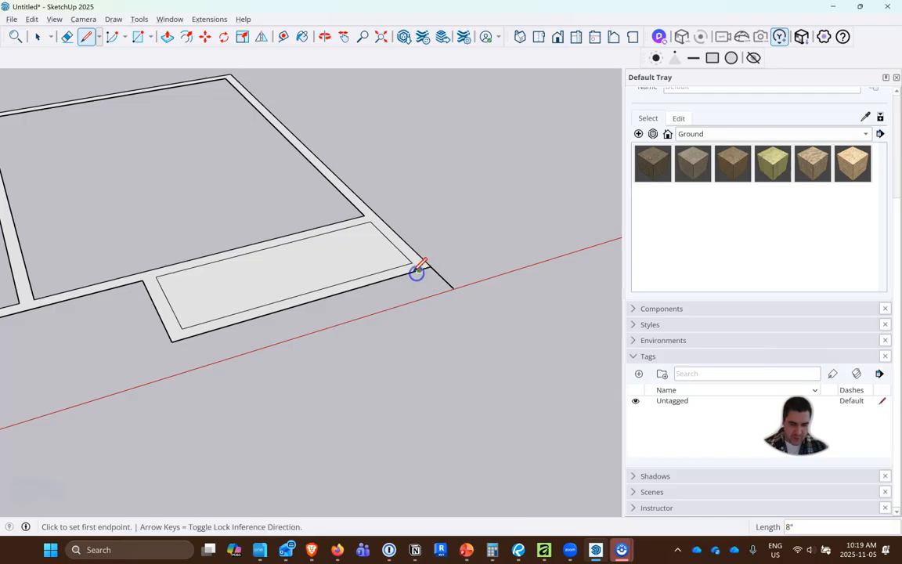
pyautogui.moveTo(420, 270); pyautogui.dragTo(331, 294)
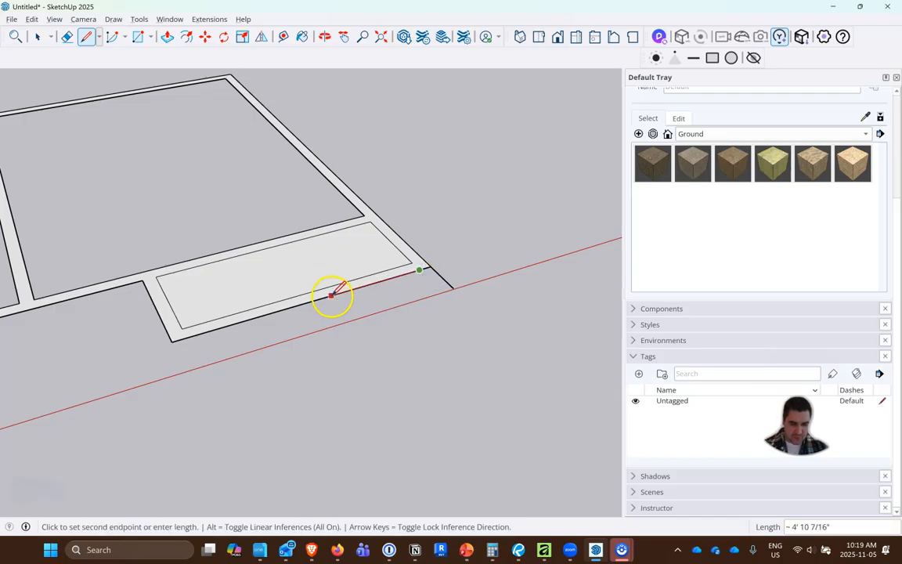
pyautogui.hotkey('alt', 'Tab')
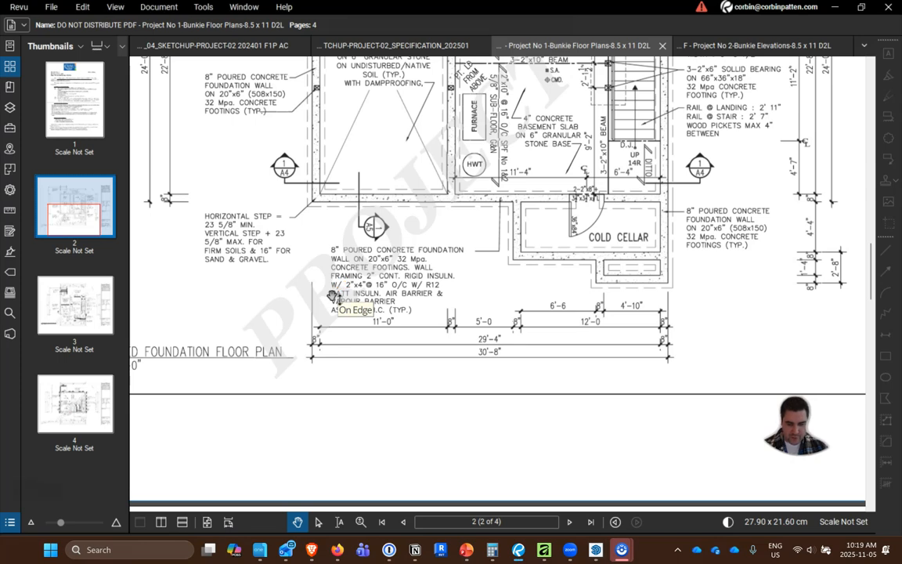
pyautogui.hotkey('alt', 'Tab')
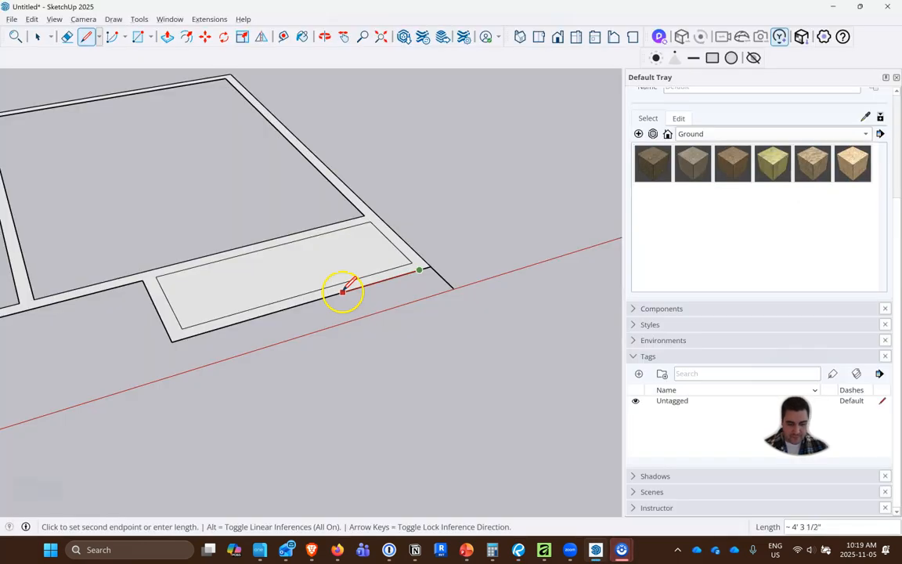
pyautogui.write("4'1")
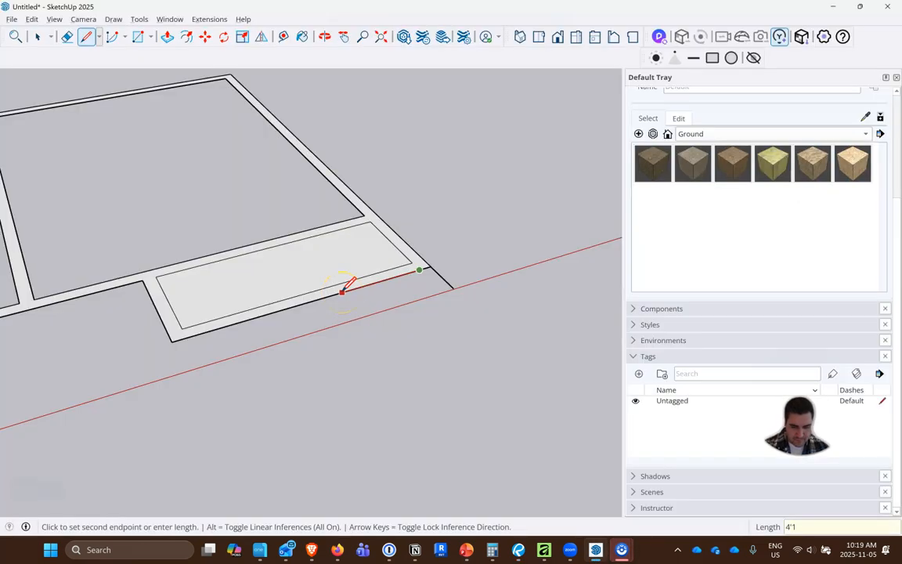
pyautogui.write('0"')
pyautogui.press('Return')
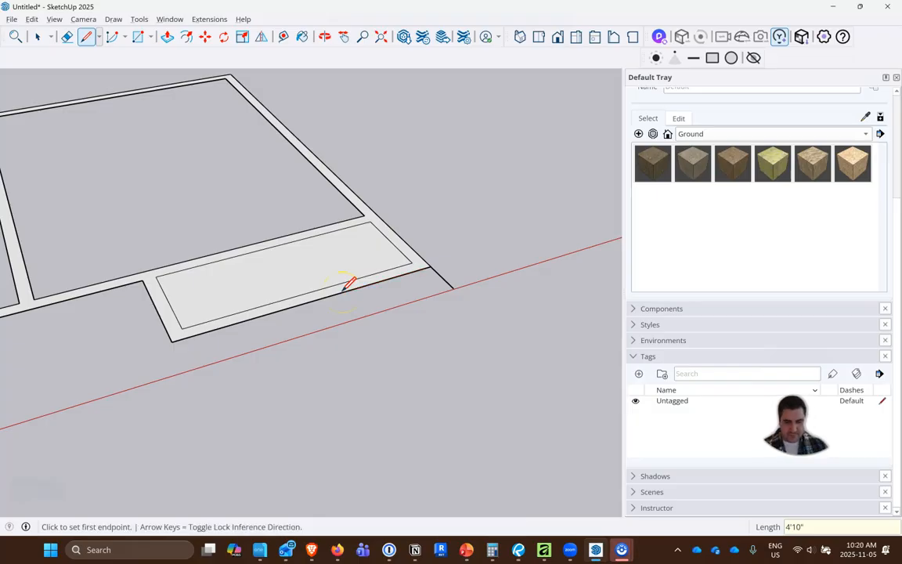
# - Mark another 8" along the front edge, and draw the projection's outer left and front lines to meet the existing 2' line
pyautogui.click(335, 294)
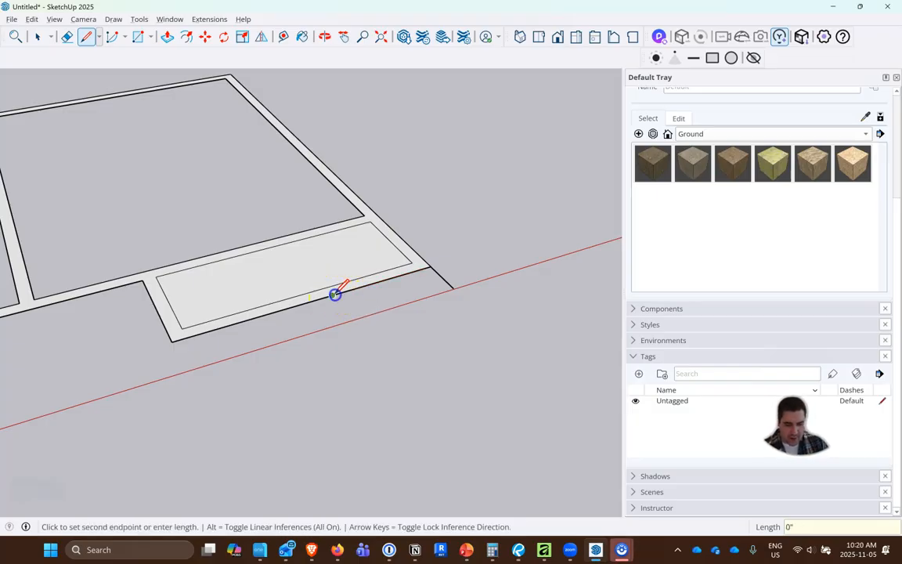
pyautogui.write('8"')
pyautogui.press('Return')
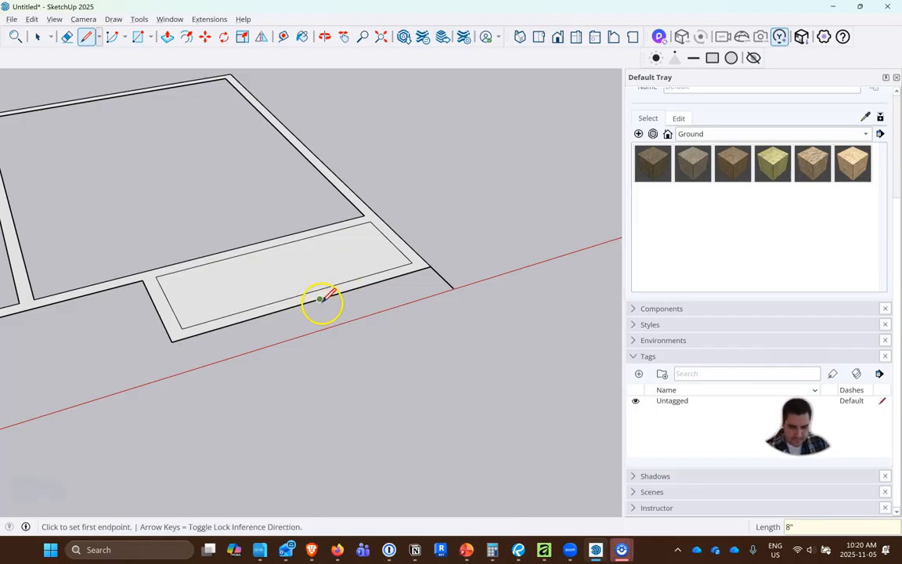
pyautogui.click(320, 301)
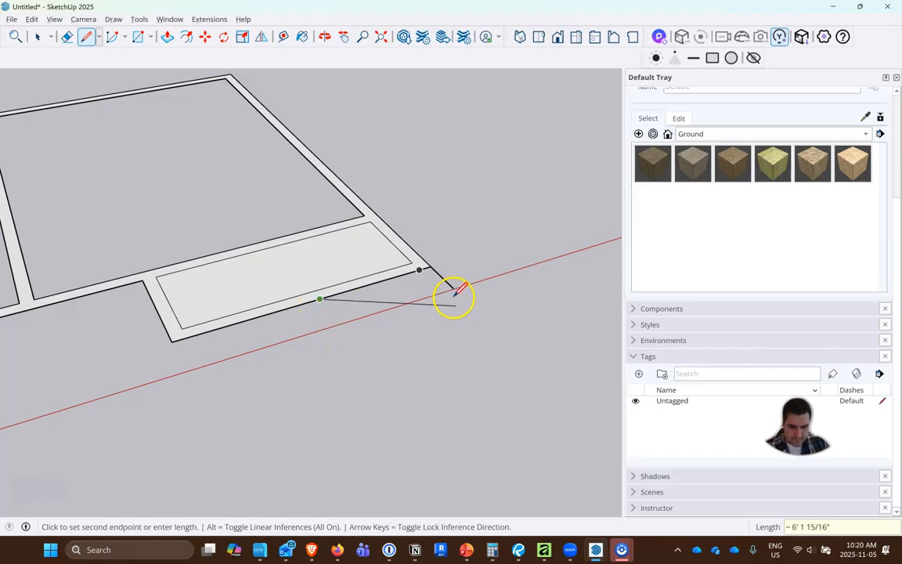
pyautogui.click(338, 323)
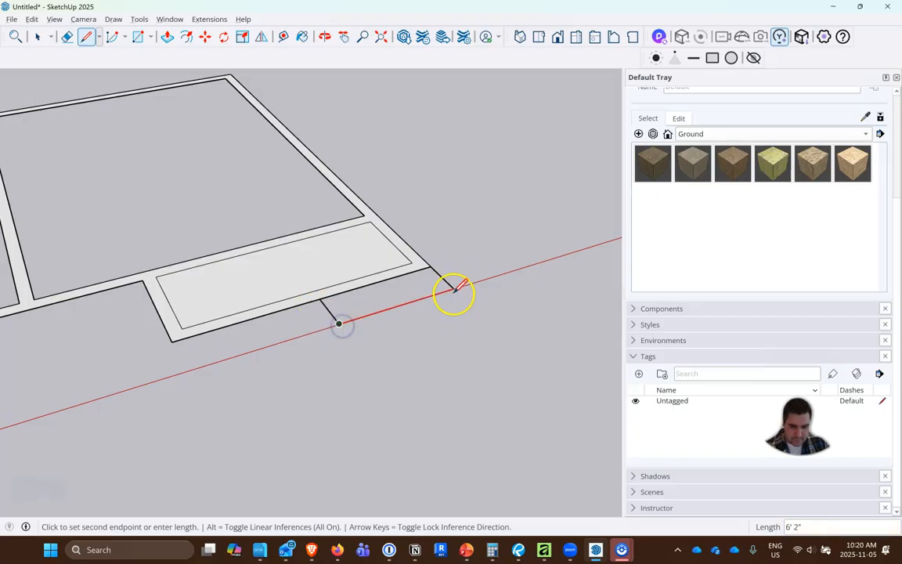
pyautogui.click(453, 289)
# - Draw the projection's two inner side lines from the 8" marks on the cellar's front edge to the projection's front line
pyautogui.click(419, 271)
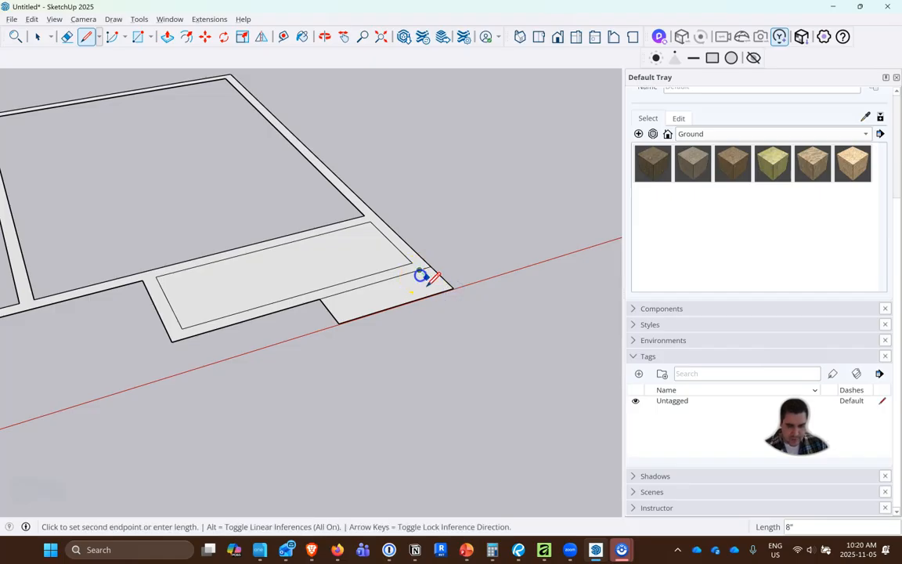
pyautogui.click(443, 292)
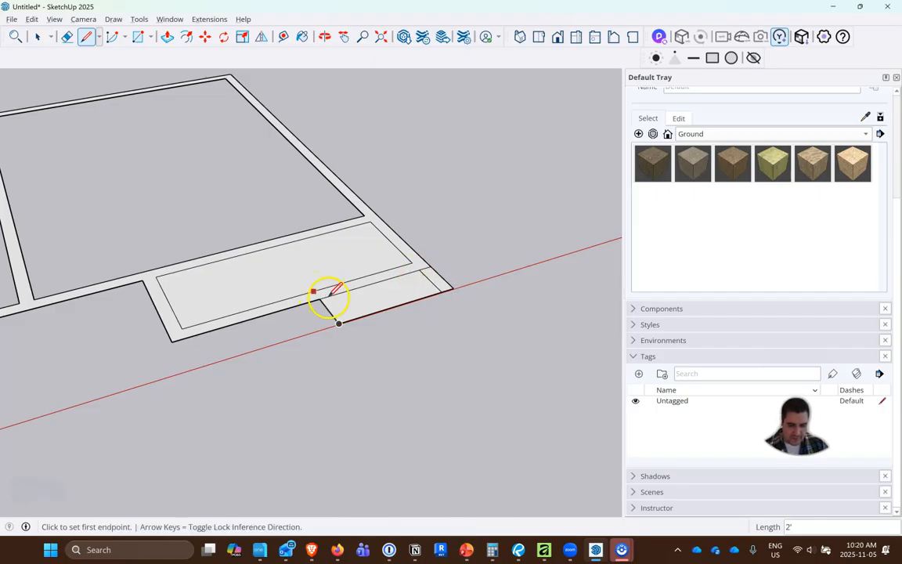
pyautogui.click(335, 296)
pyautogui.click(351, 320)
# - Mark 8" inward from the projection's front line and draw its 4' 10" inner front line from that point
pyautogui.click(348, 318)
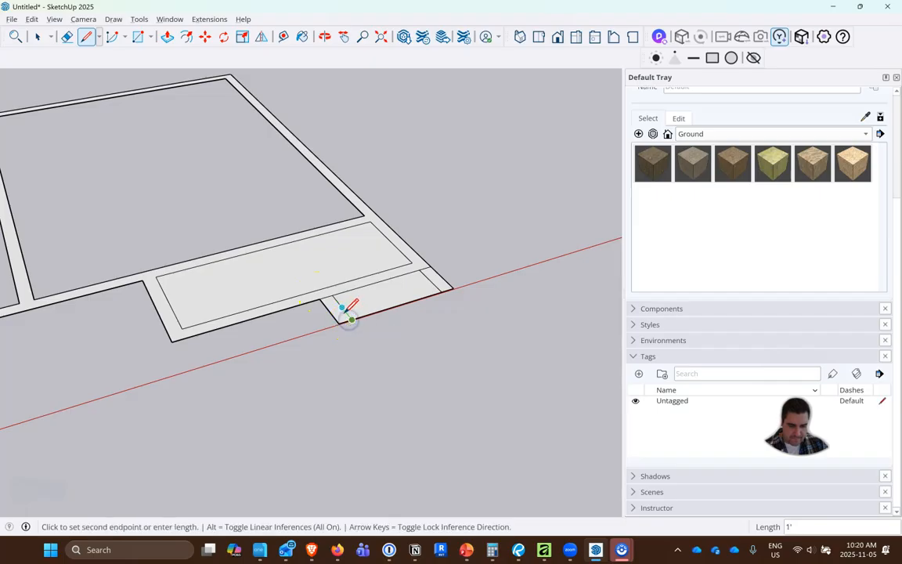
pyautogui.write('8')
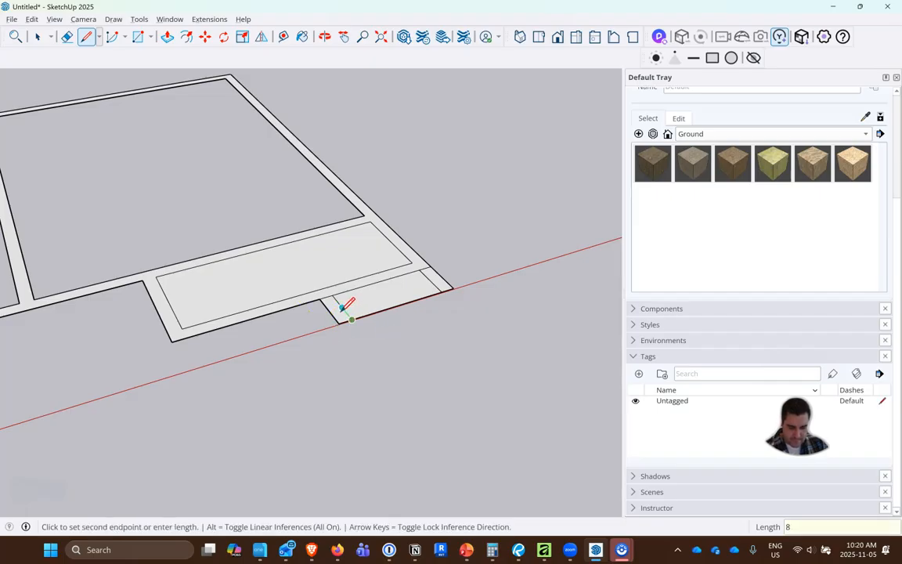
pyautogui.press('Return')
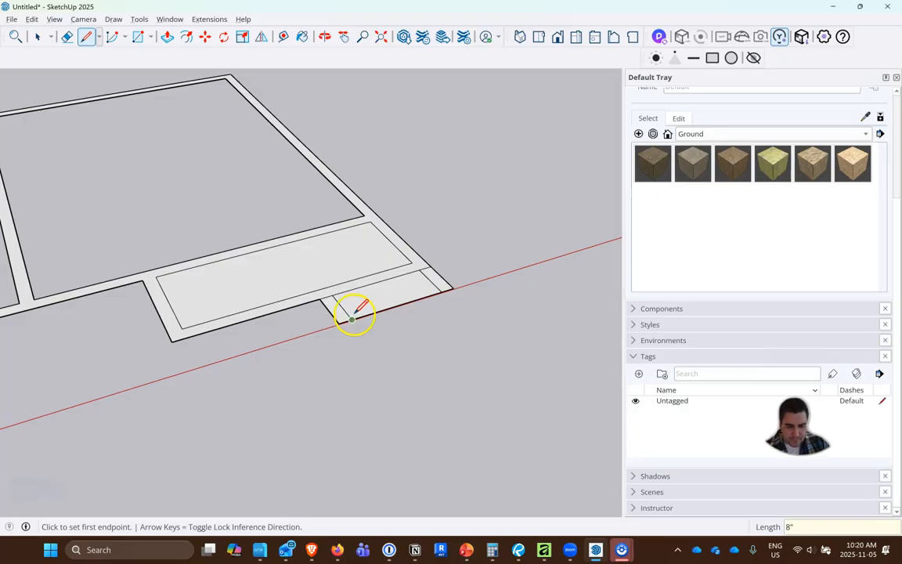
pyautogui.click(345, 312)
pyautogui.click(432, 283)
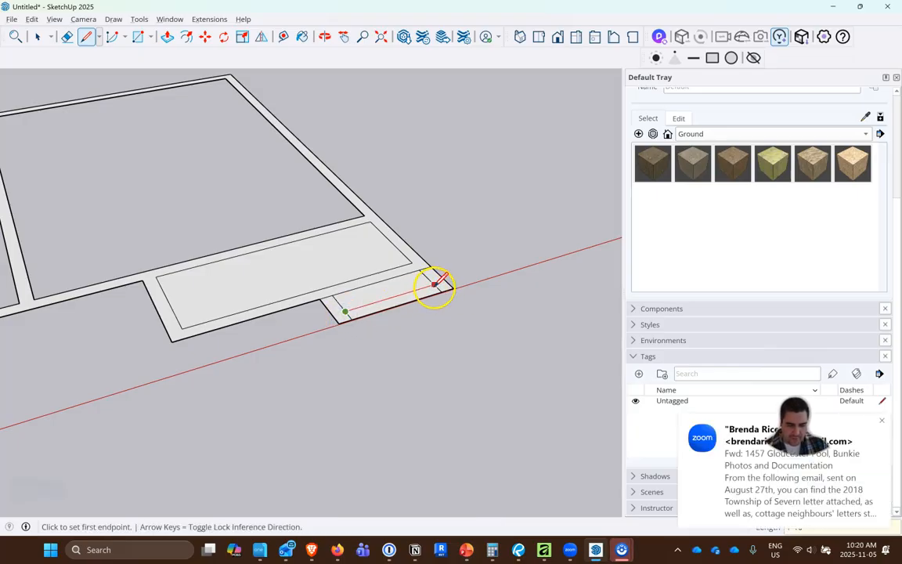
pyautogui.click(882, 420)
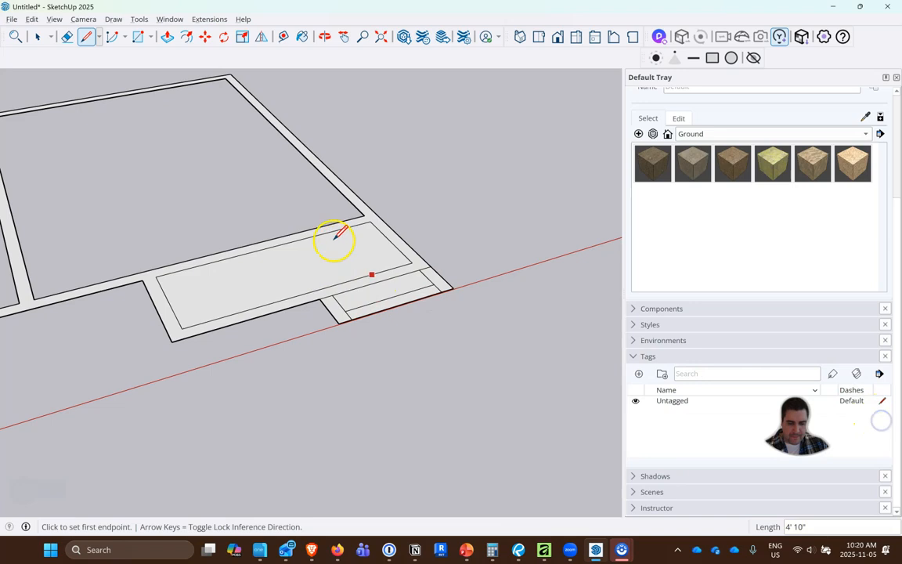
# - Erase the leftover line segments crossing the walls at the projection's four inner corners
pyautogui.click(66, 43)
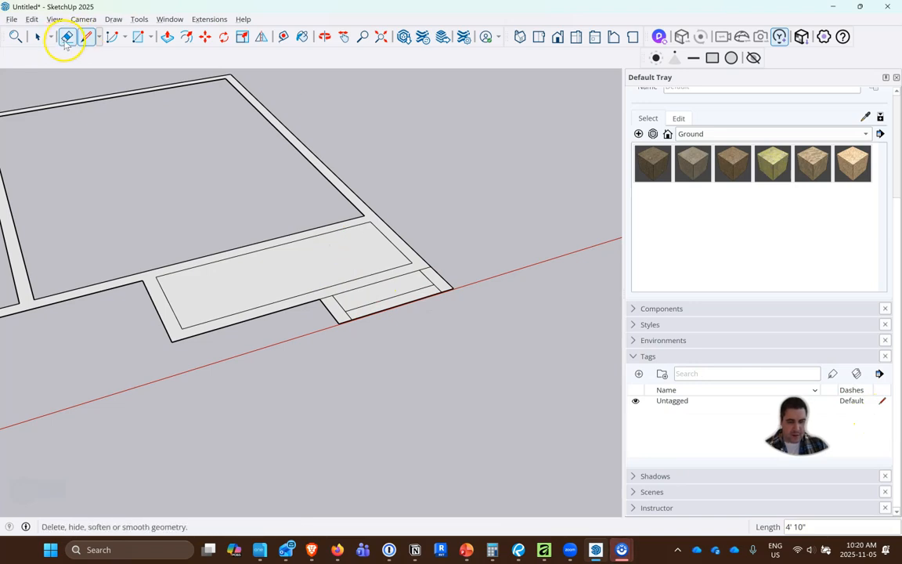
pyautogui.scroll(5, 353, 313)
pyautogui.click(341, 307)
pyautogui.moveTo(541, 262); pyautogui.dragTo(548, 237)
pyautogui.click(513, 203)
pyautogui.click(291, 261)
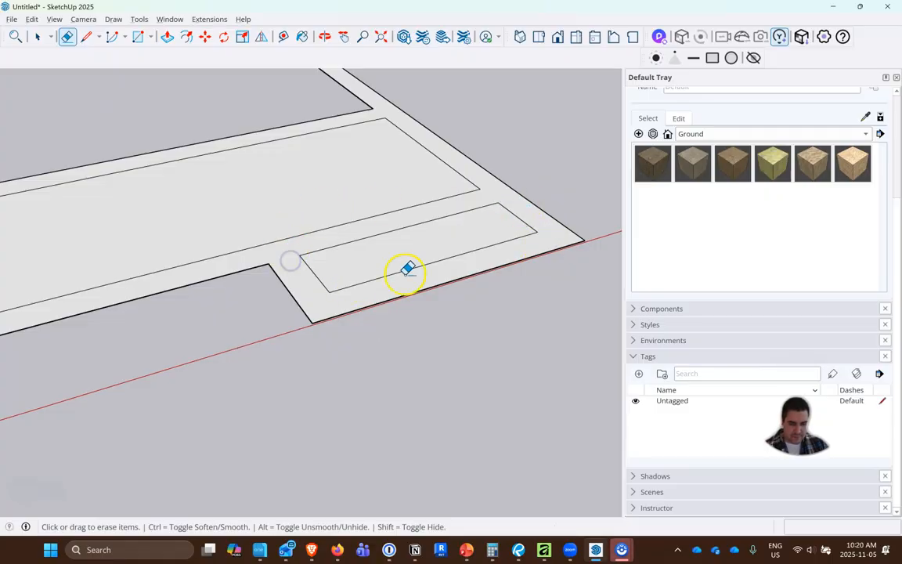
# - Delete the faces inside the cold cellar and its front projection, leaving only the wall outlines filled
pyautogui.scroll(-8, 543, 225)
pyautogui.scroll(4, 500, 204)
pyautogui.click(36, 36)
pyautogui.click(423, 229)
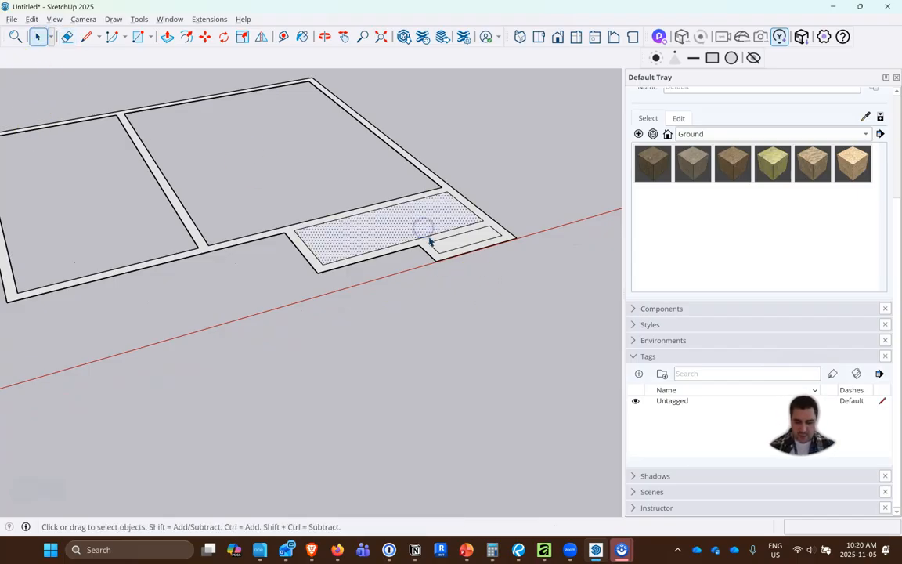
pyautogui.click(440, 248)
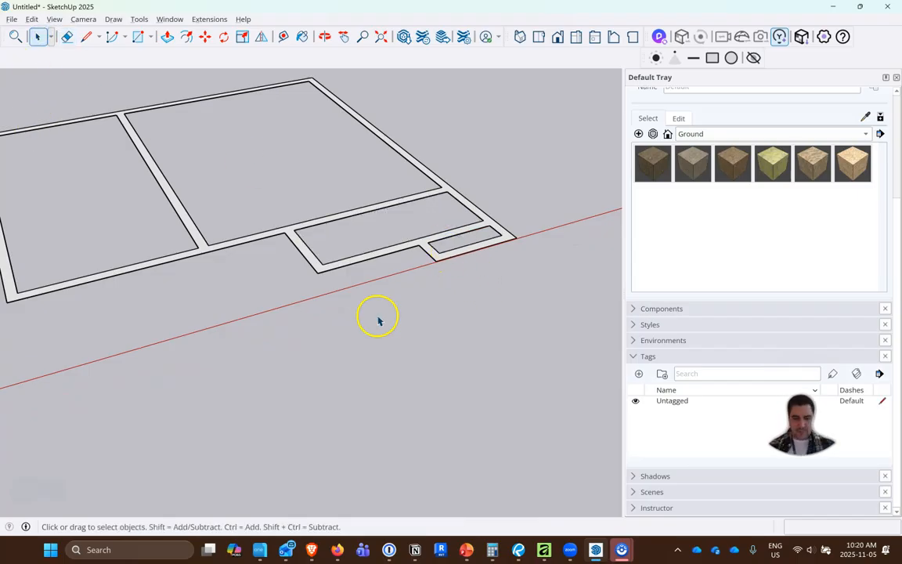
pyautogui.scroll(-3, 405, 249)
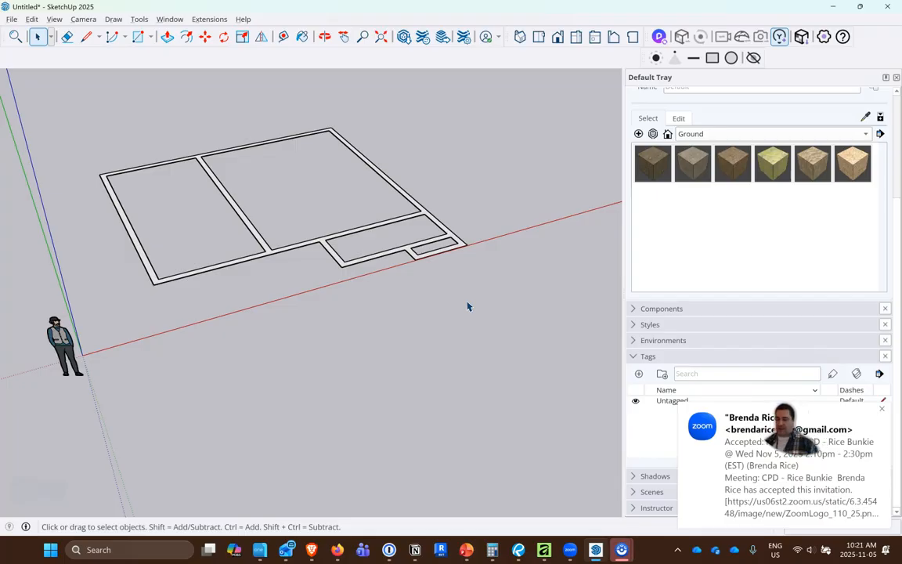
pyautogui.click(165, 36)
pyautogui.scroll(2, 227, 259)
pyautogui.scroll(1, 262, 308)
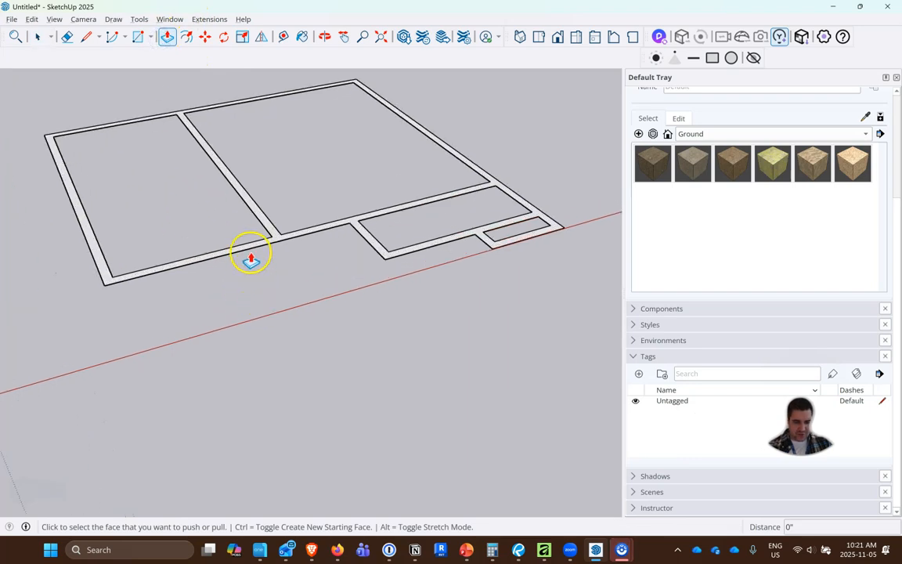
pyautogui.click(252, 251)
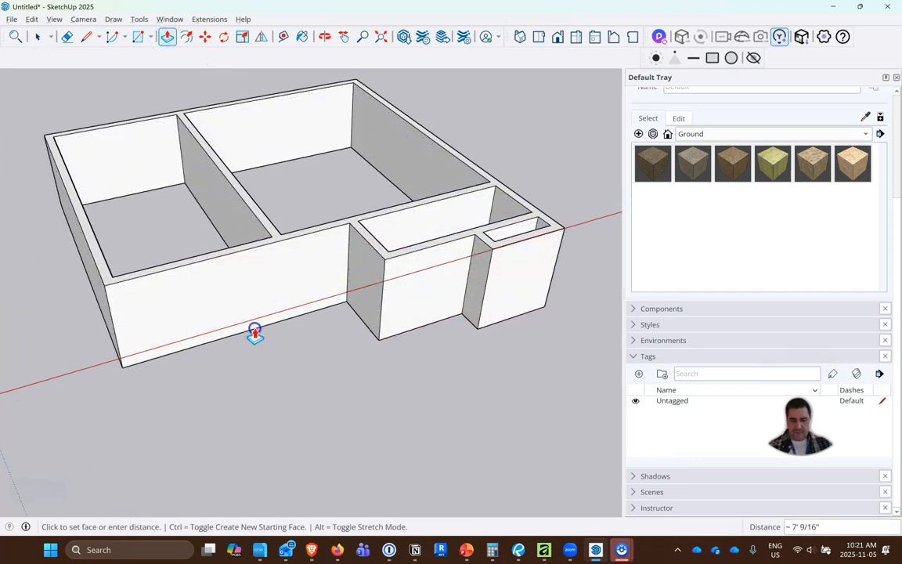
pyautogui.click(259, 333)
pyautogui.hotkey('ctrl', 'z')
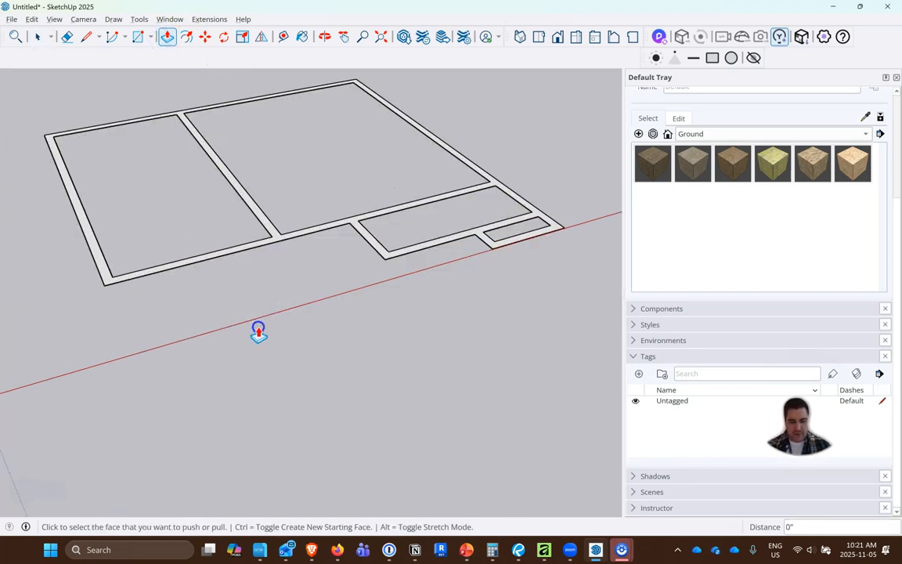
# - Switch to Revu and examine the basement foundation wall heights in the elevations PDF's longitudinal cross-section
pyautogui.hotkey('alt', 'Tab')
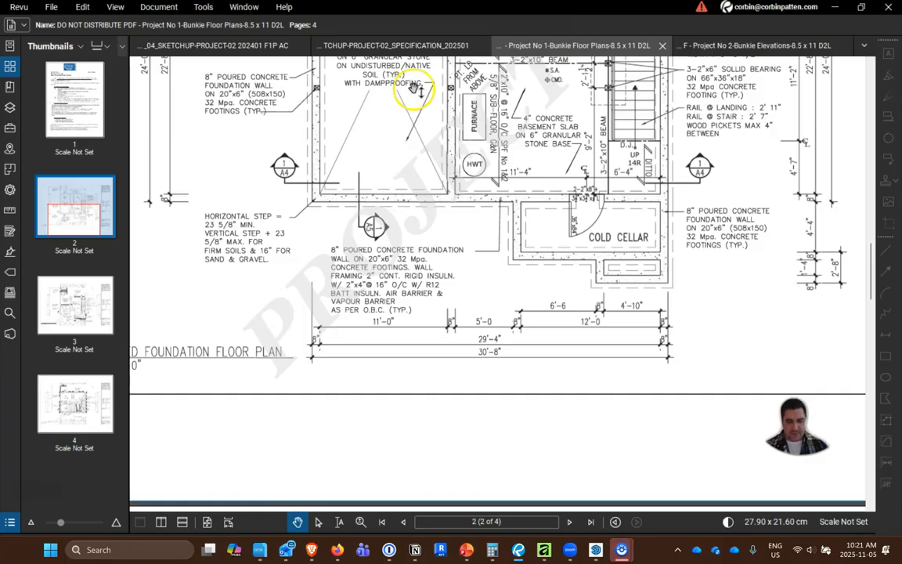
pyautogui.click(702, 45)
pyautogui.scroll(-5, 439, 177)
pyautogui.scroll(-1, 439, 176)
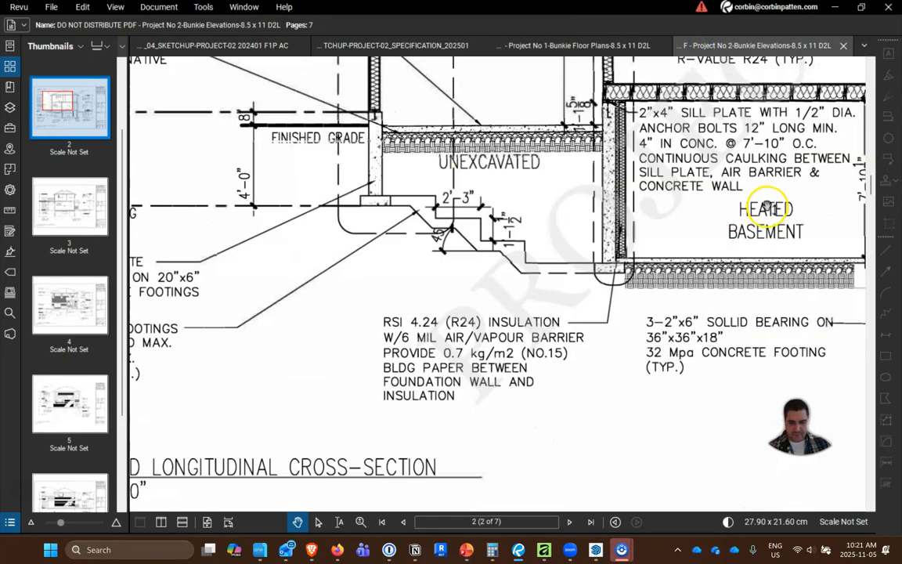
pyautogui.moveTo(799, 155); pyautogui.dragTo(792, 218)
pyautogui.moveTo(312, 249); pyautogui.dragTo(413, 250)
pyautogui.moveTo(802, 190); pyautogui.dragTo(231, 197)
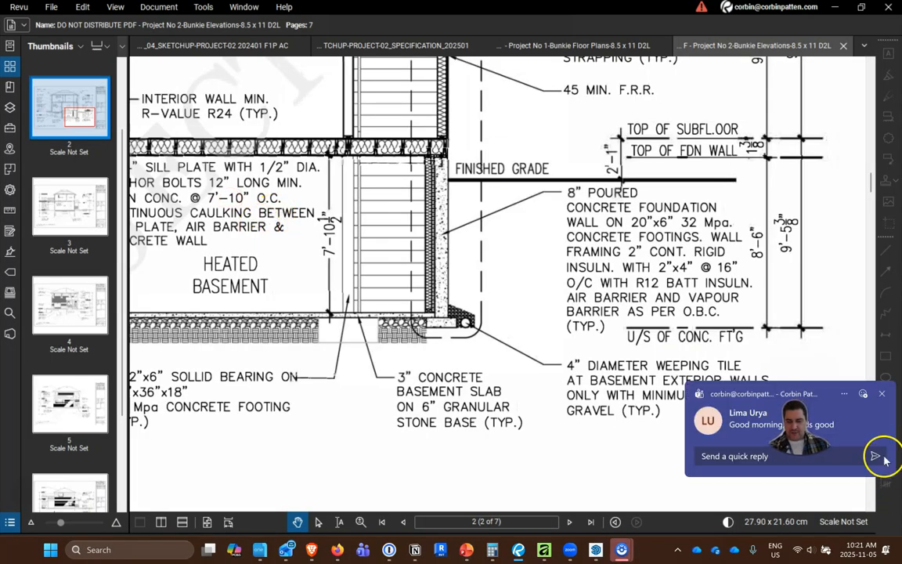
pyautogui.click(882, 394)
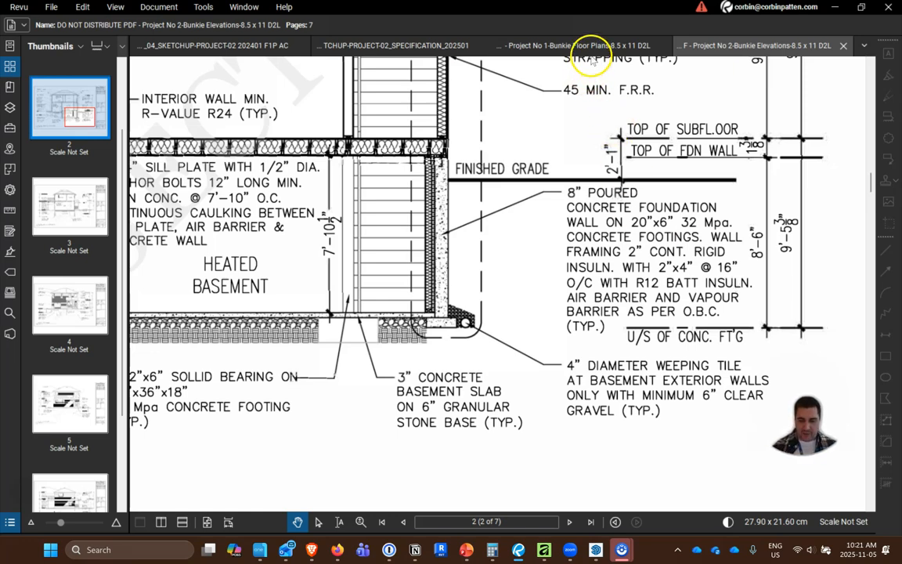
# - Review the foundation walls on the floor plans PDF, and return to the foundation wall heights in the elevations PDF
pyautogui.click(544, 45)
pyautogui.moveTo(289, 185); pyautogui.dragTo(316, 411)
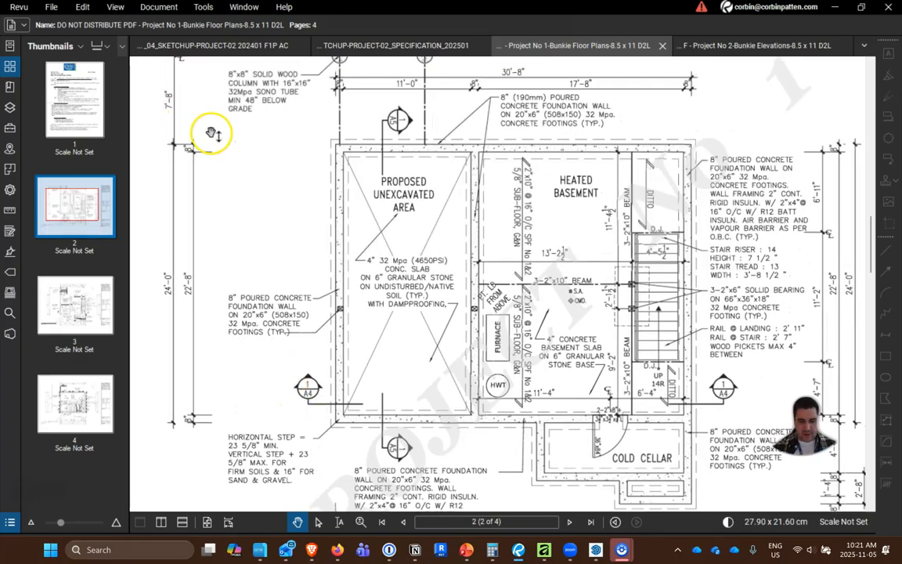
pyautogui.moveTo(211, 133); pyautogui.dragTo(222, 142)
pyautogui.moveTo(608, 151); pyautogui.dragTo(604, 214)
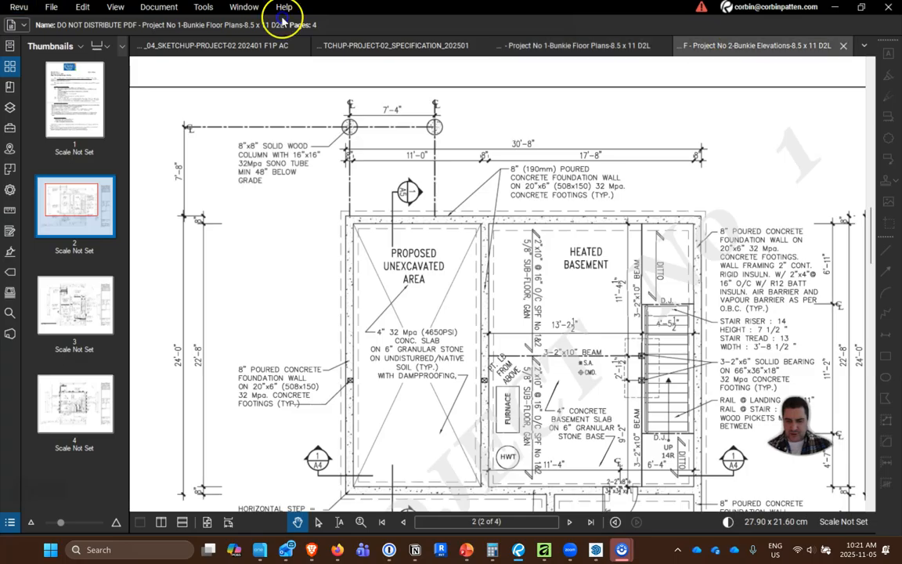
pyautogui.click(752, 45)
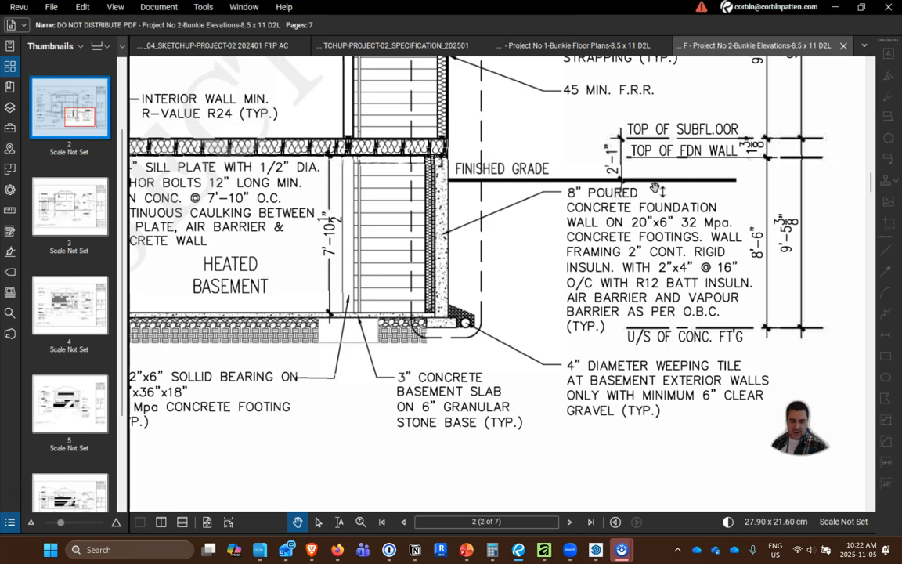
# - Switch to SketchUp and extrude the foundation wall face 8' downward with Push/Pull
pyautogui.hotkey('alt', 'Tab')
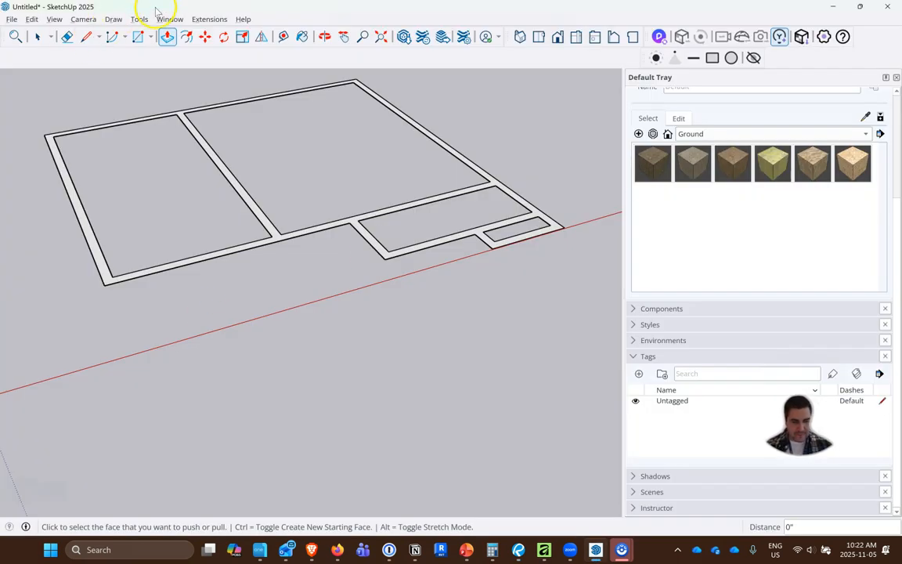
pyautogui.click(303, 235)
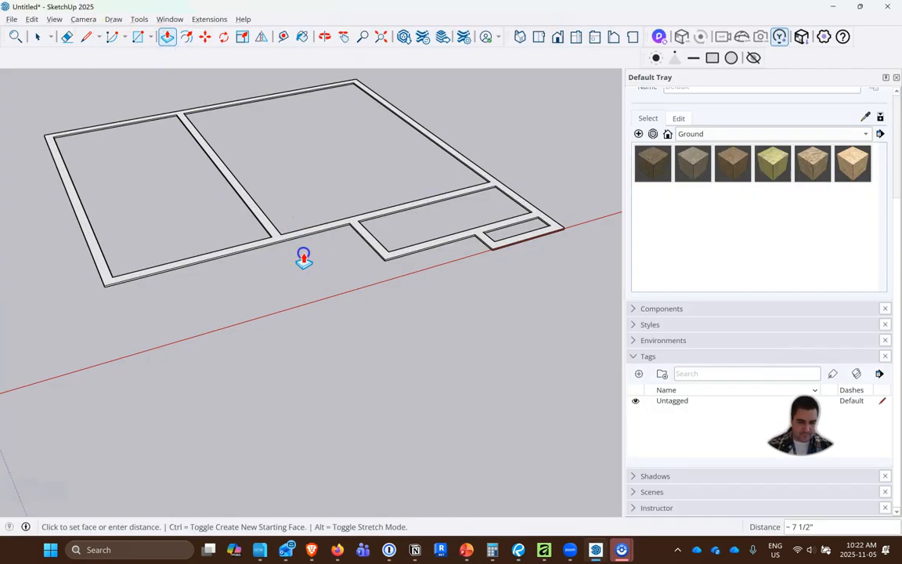
pyautogui.write("8'")
pyautogui.press('Return')
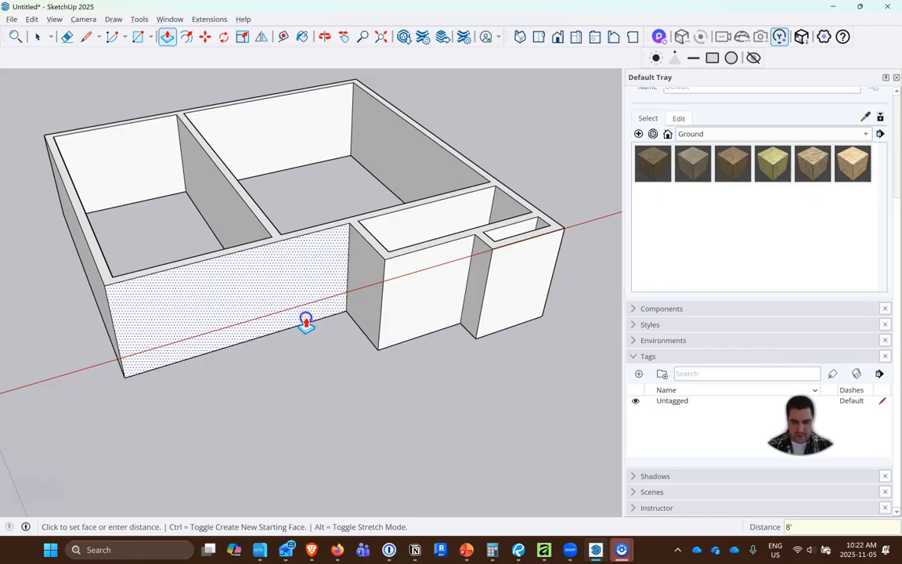
# - Select all of the extruded foundation walls and make them a group
pyautogui.moveTo(540, 367); pyautogui.dragTo(30, 80, button='middle')
pyautogui.click(36, 36)
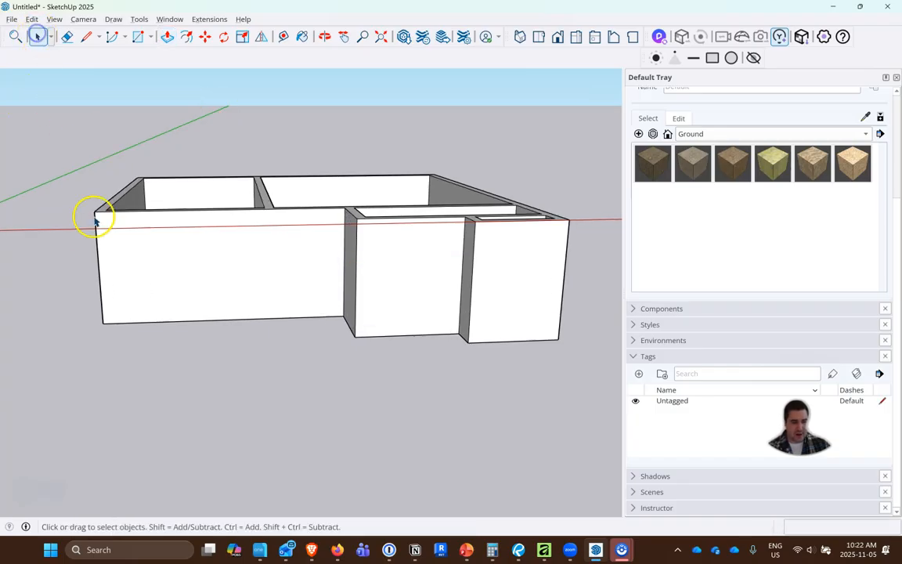
pyautogui.scroll(-2, 79, 156)
pyautogui.moveTo(53, 126); pyautogui.dragTo(479, 347)
pyautogui.rightClick(376, 275)
pyautogui.moveTo(406, 355)
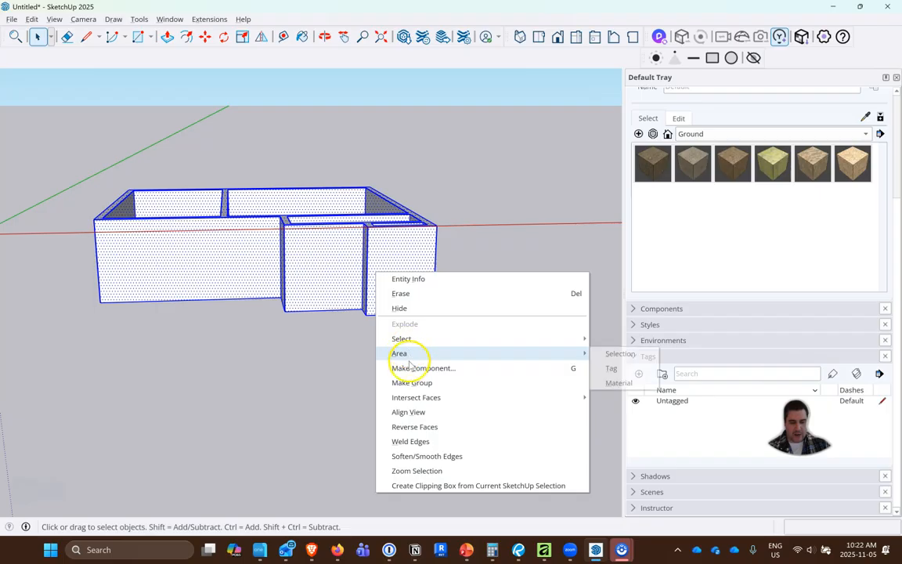
pyautogui.click(406, 382)
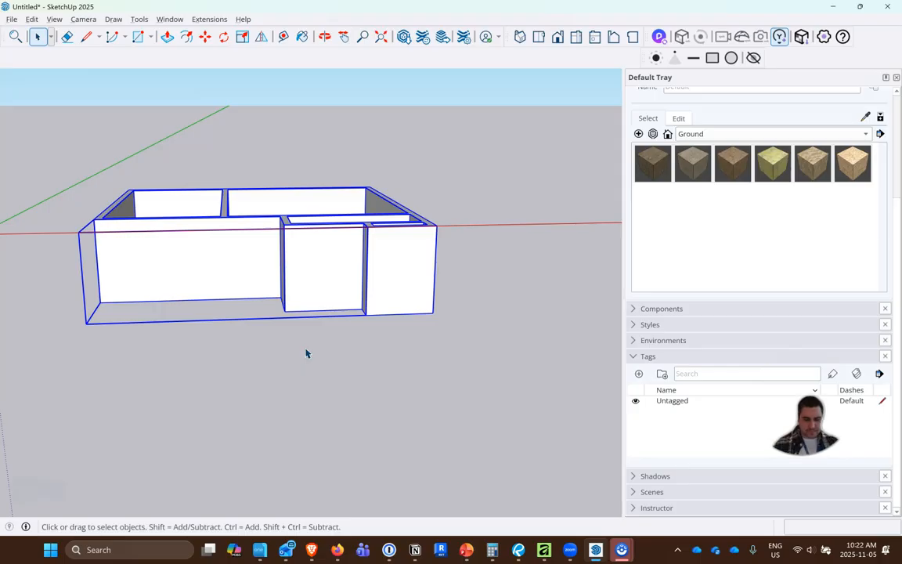
pyautogui.click(344, 271)
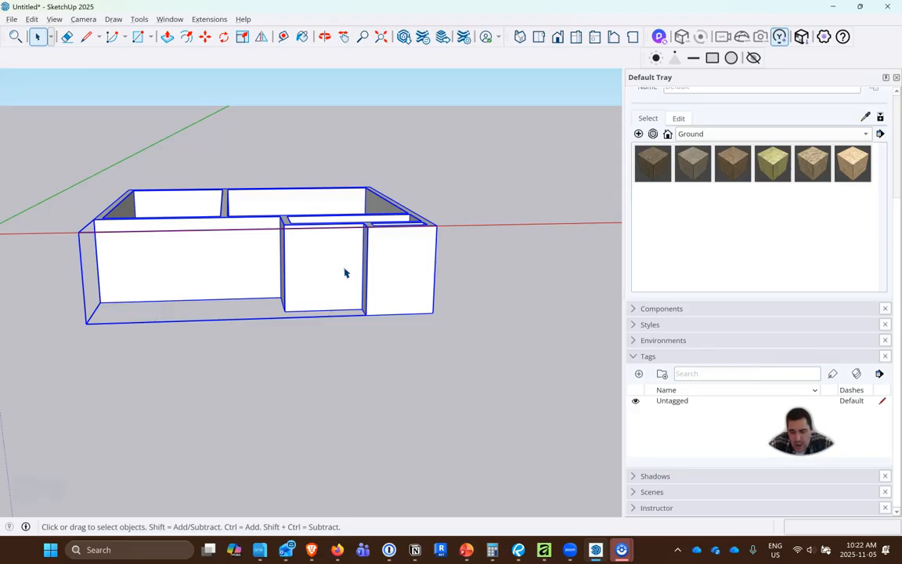
pyautogui.click(139, 18)
pyautogui.moveTo(168, 19)
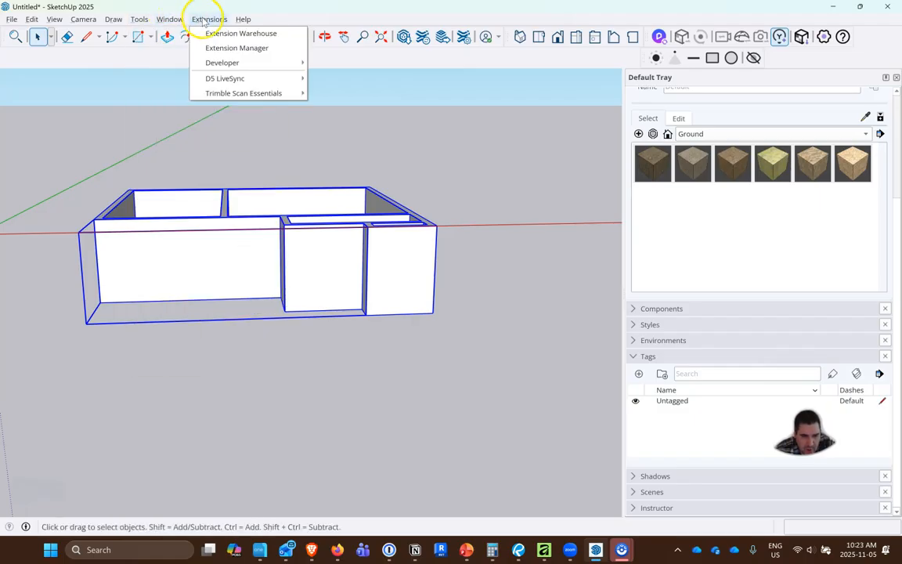
pyautogui.moveTo(213, 22)
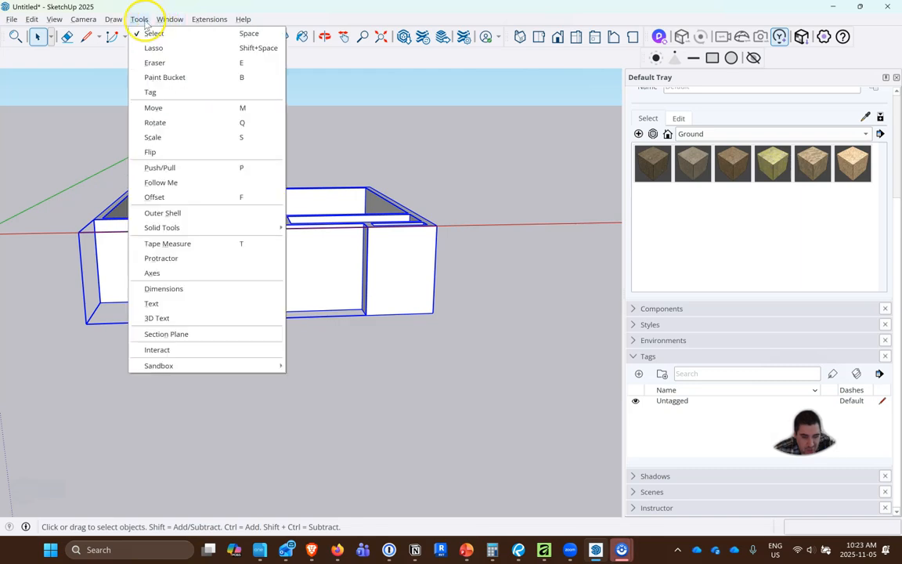
pyautogui.moveTo(119, 26)
pyautogui.moveTo(93, 20)
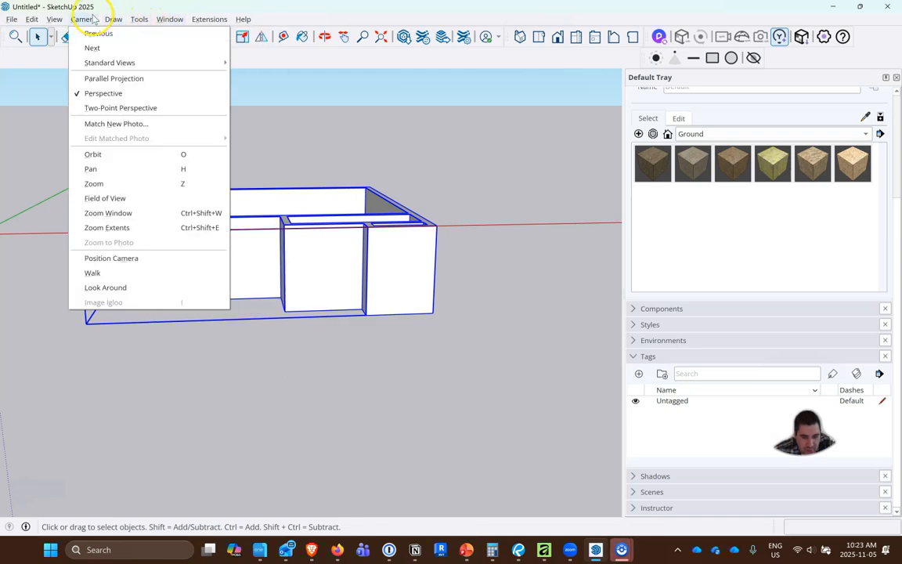
pyautogui.moveTo(55, 23)
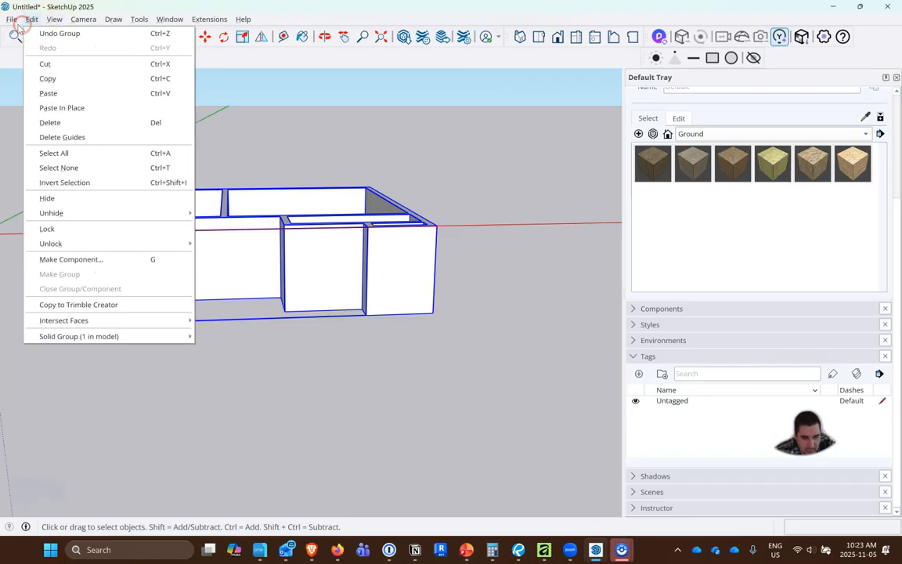
pyautogui.click(19, 21)
pyautogui.moveTo(92, 201)
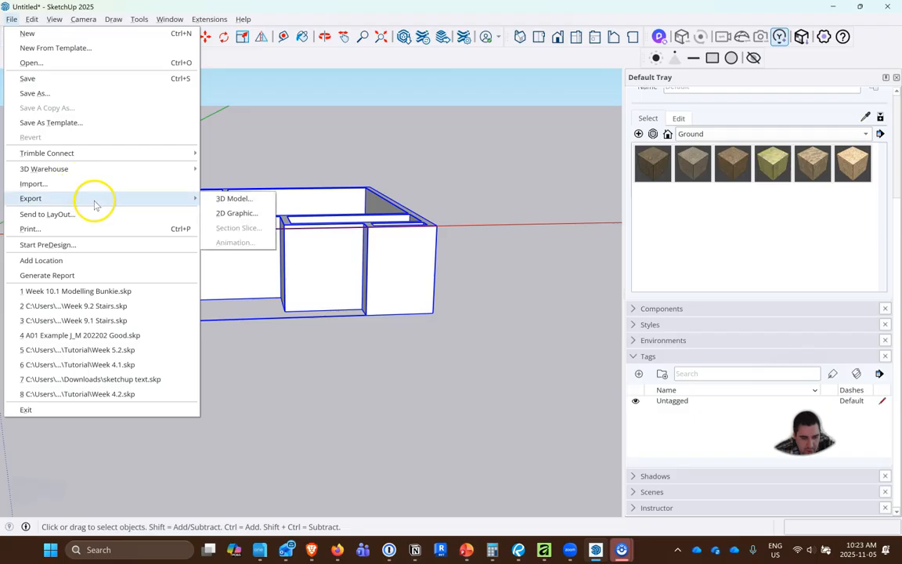
pyautogui.moveTo(95, 172)
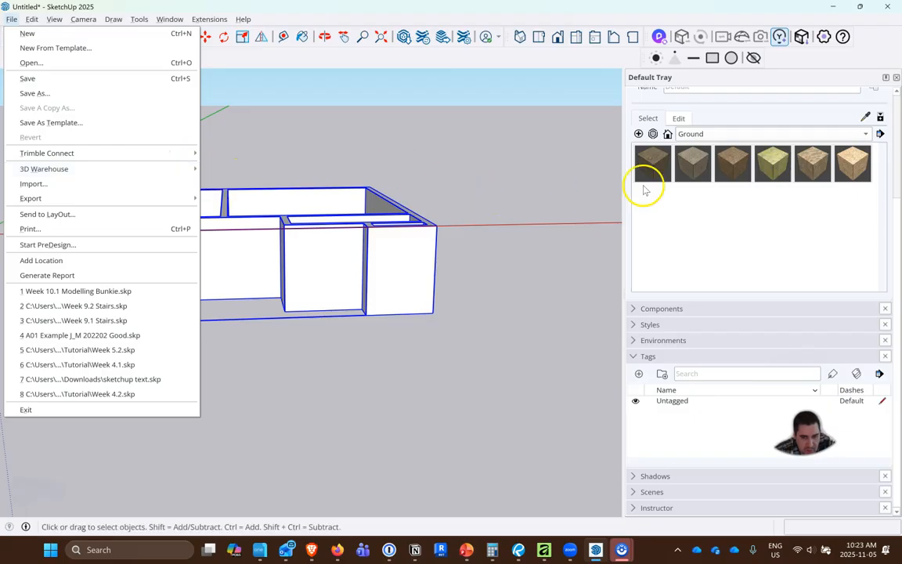
pyautogui.click(550, 264)
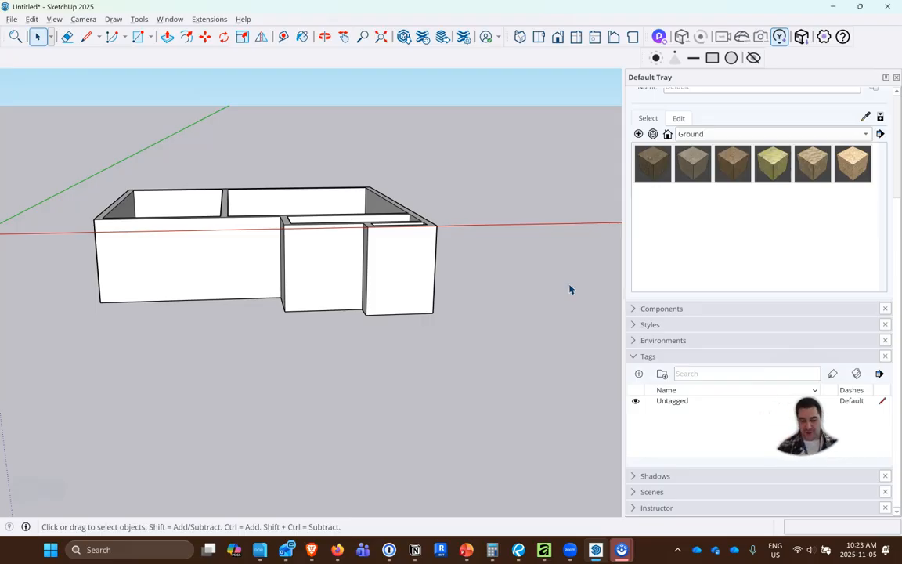
# - Display the foundation wall group's entity information and create a tag named "Walls - Foundation"
pyautogui.click(258, 232)
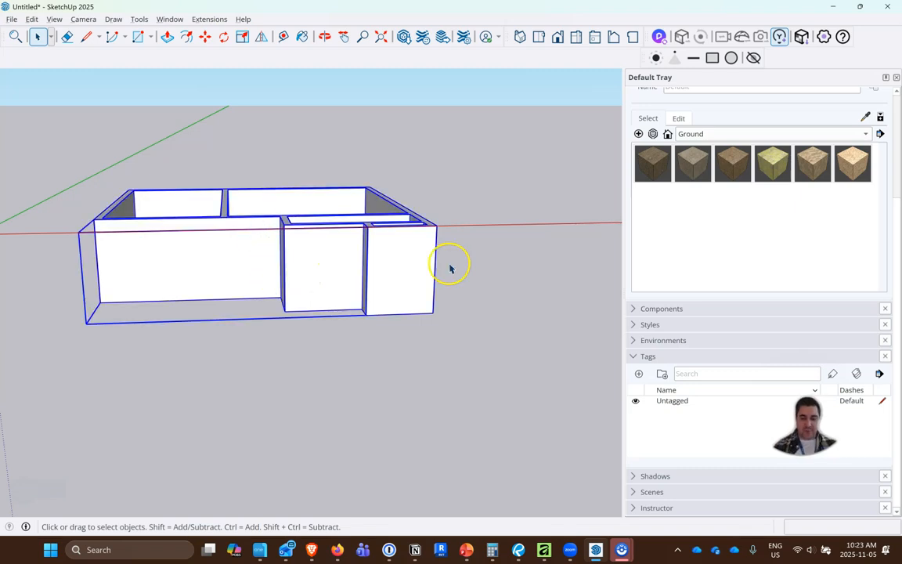
pyautogui.scroll(3, 816, 124)
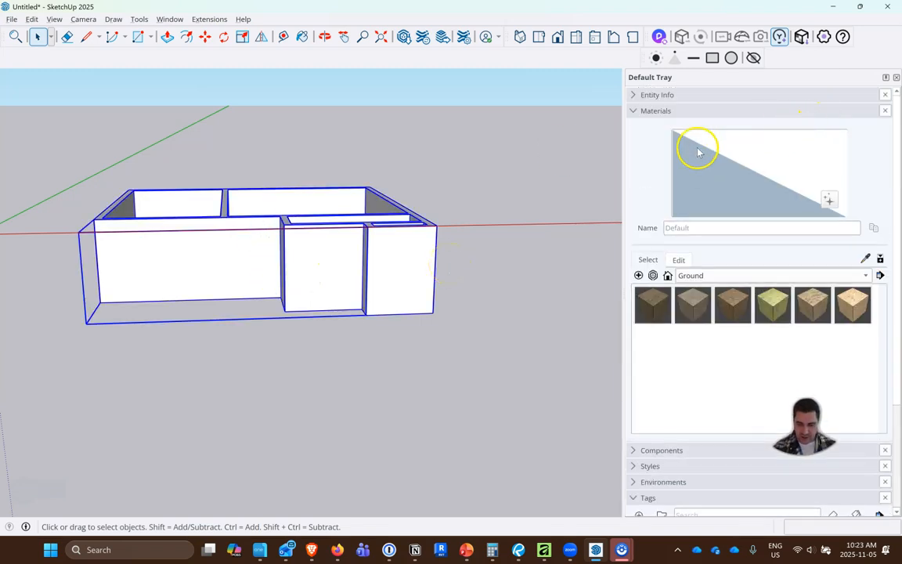
pyautogui.click(683, 111)
pyautogui.click(673, 95)
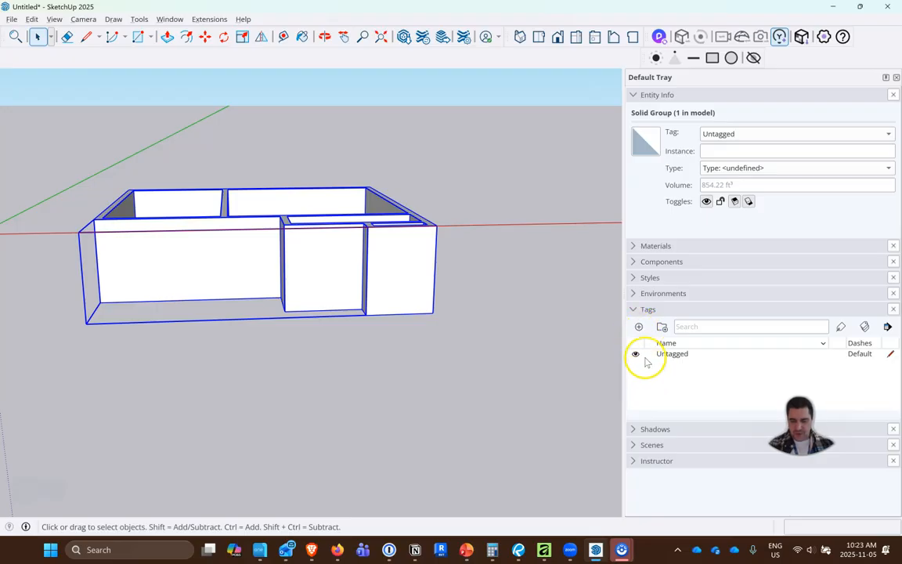
pyautogui.click(639, 328)
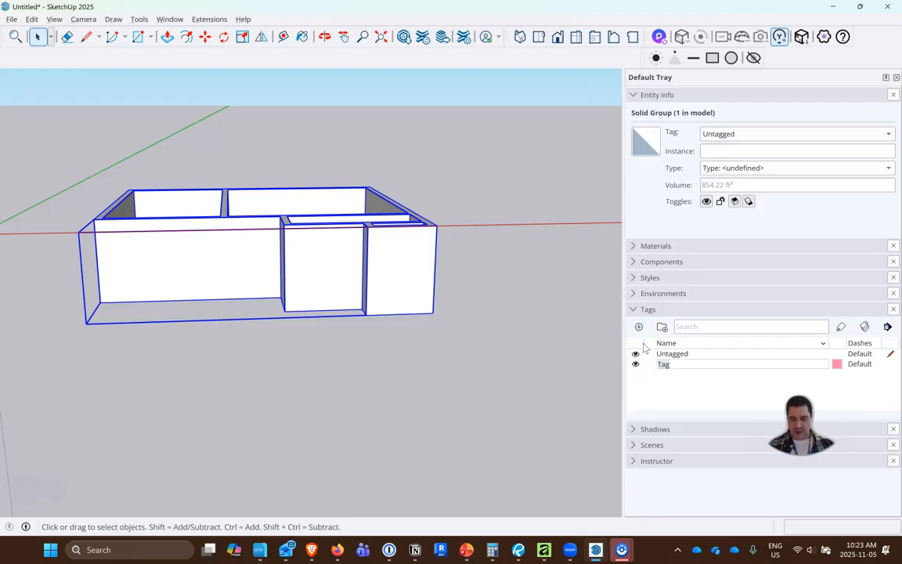
pyautogui.write('Walls')
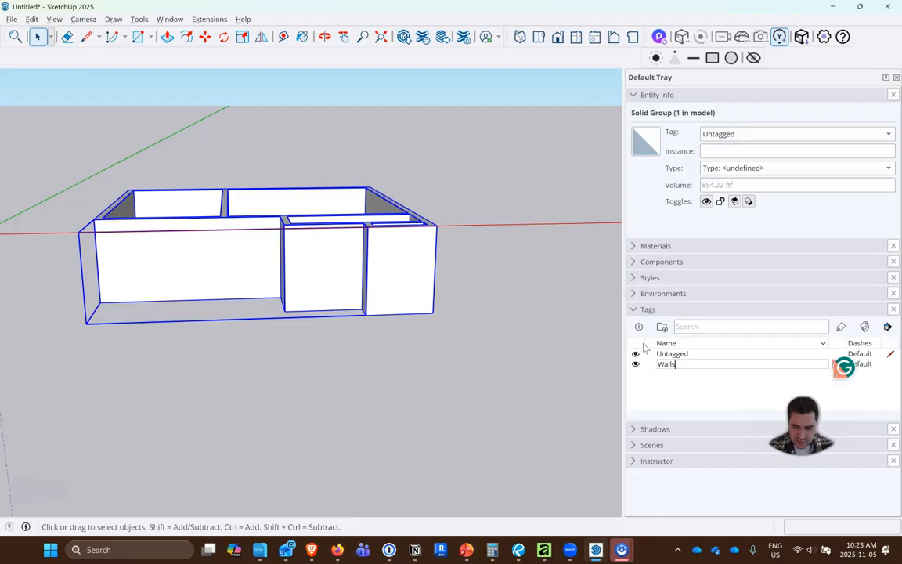
pyautogui.write(' - Foundation')
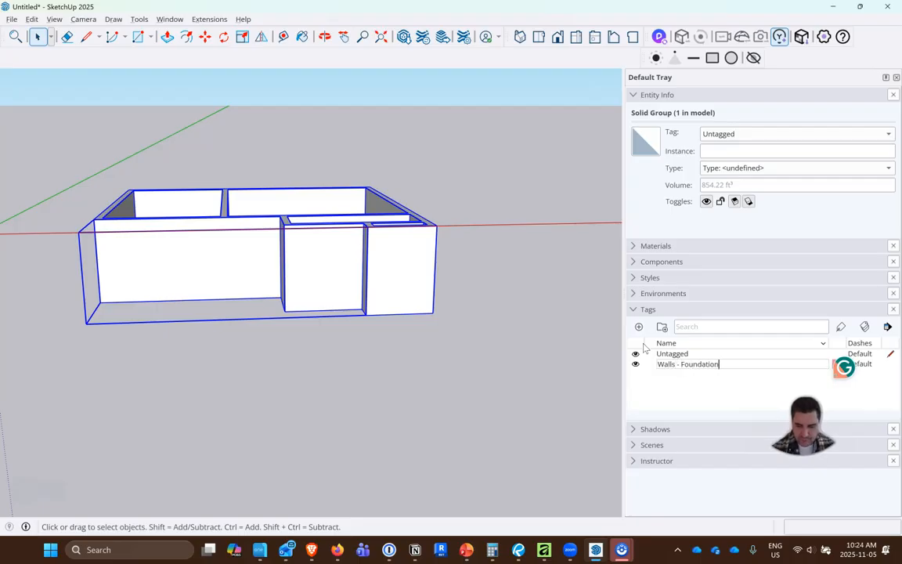
pyautogui.press('Return')
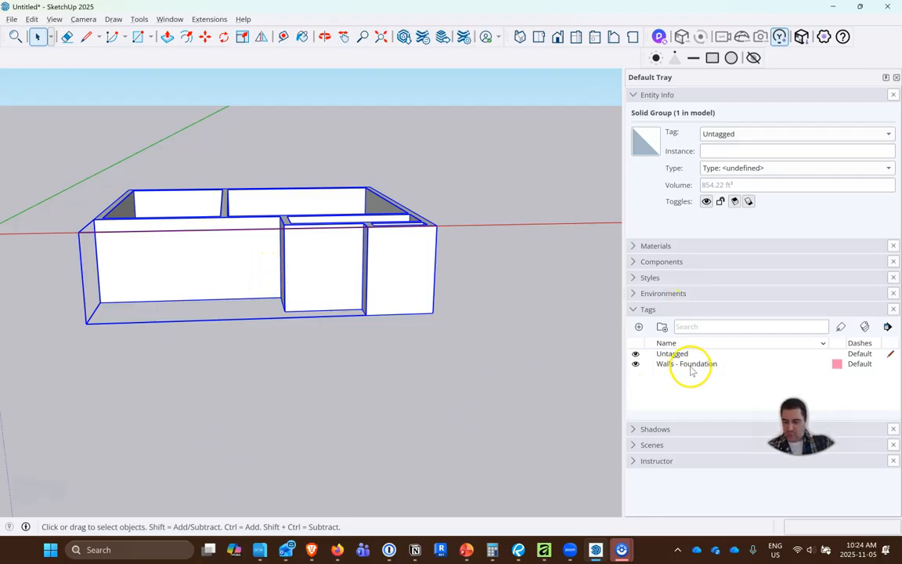
# - Assign the "Walls - Foundation" tag to the foundation wall group
pyautogui.click(861, 136)
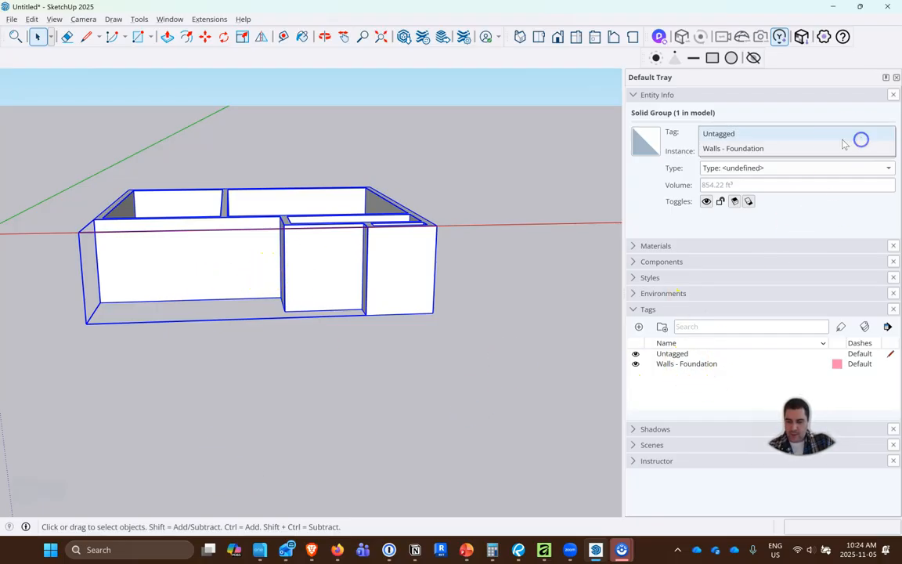
pyautogui.click(779, 148)
pyautogui.click(542, 281)
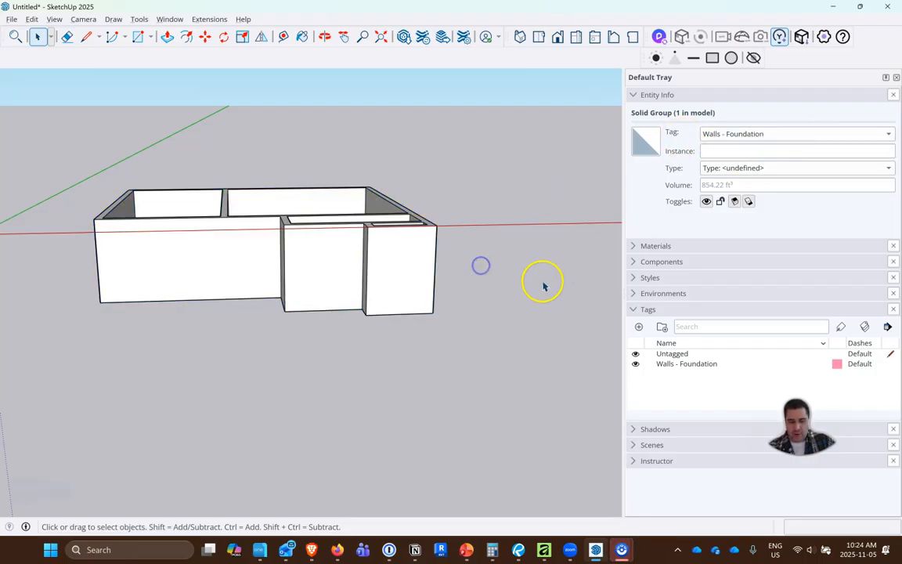
# - Trace the foundation's outer base edge with lines along the front wall and around the cold cellar to the small projection's inner corner
pyautogui.scroll(5, 95, 257)
pyautogui.scroll(-10, 157, 322)
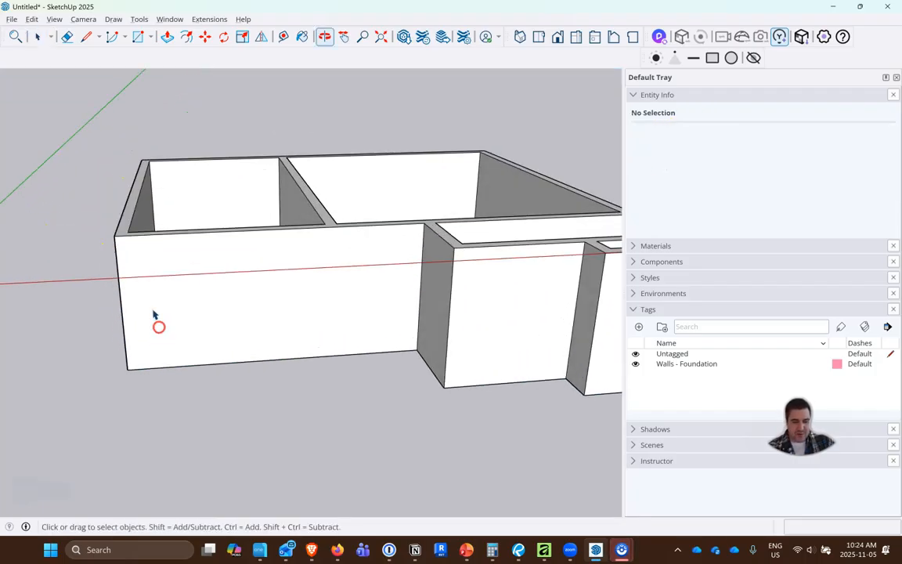
pyautogui.click(86, 36)
pyautogui.click(137, 329)
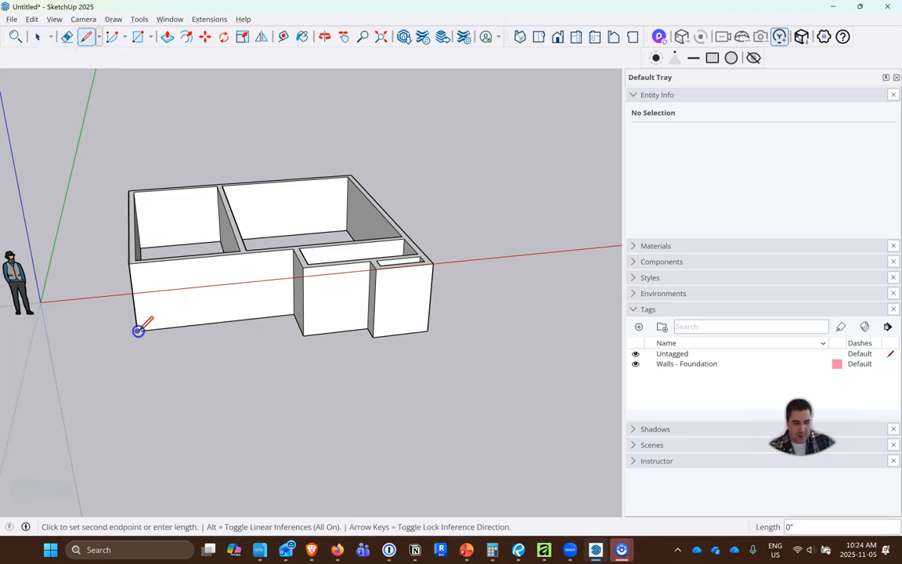
pyautogui.click(294, 314)
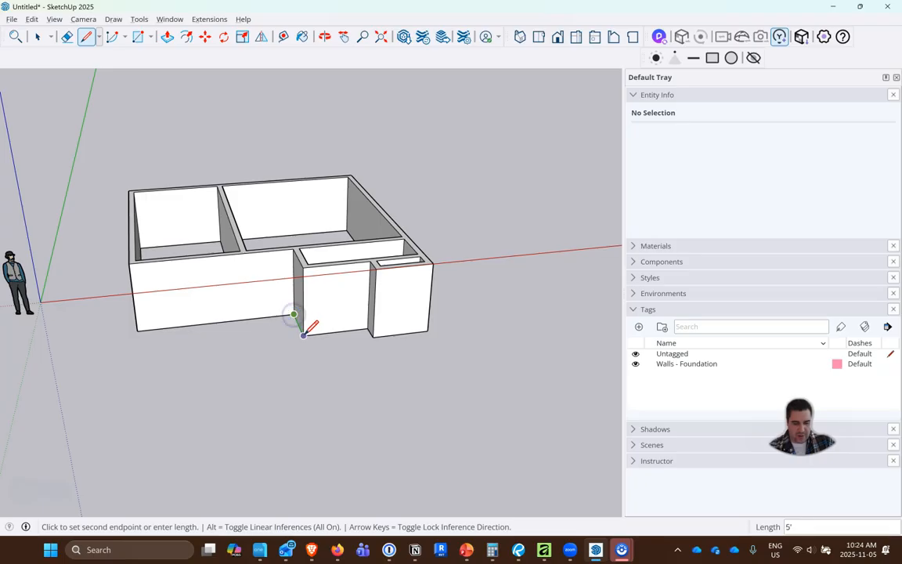
pyautogui.moveTo(303, 335); pyautogui.dragTo(370, 329)
pyautogui.click(367, 329)
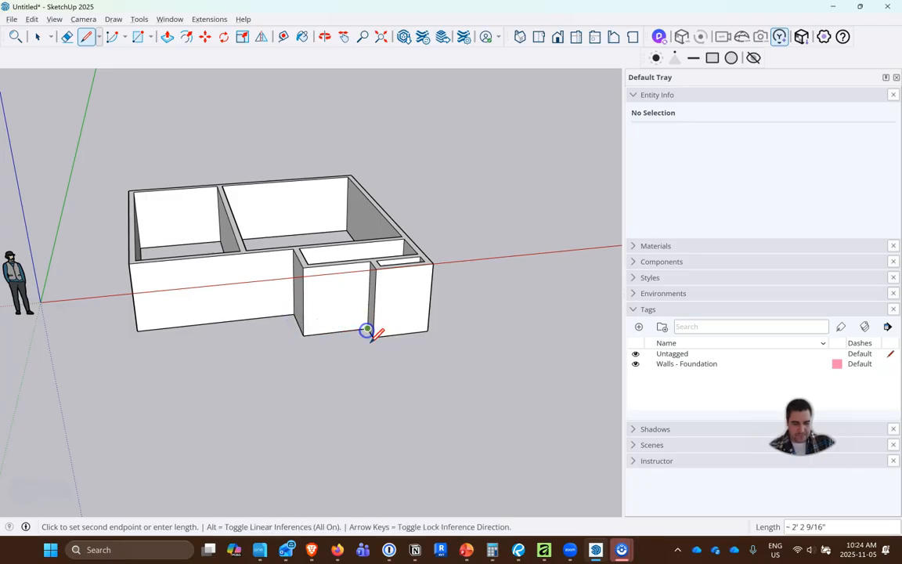
# - Try to trace the base edges around the small front projection, and undo those two lines
pyautogui.click(374, 341)
pyautogui.click(425, 330)
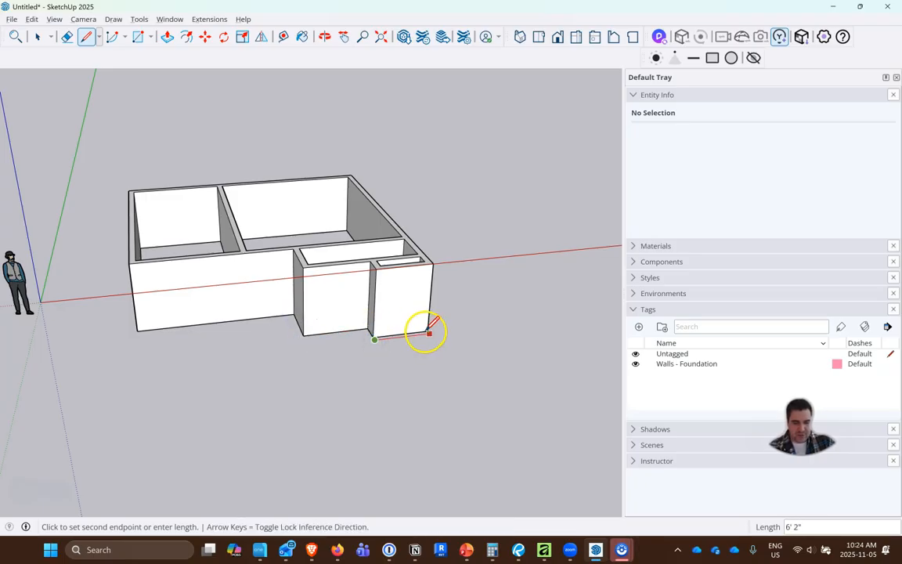
pyautogui.scroll(5, 415, 334)
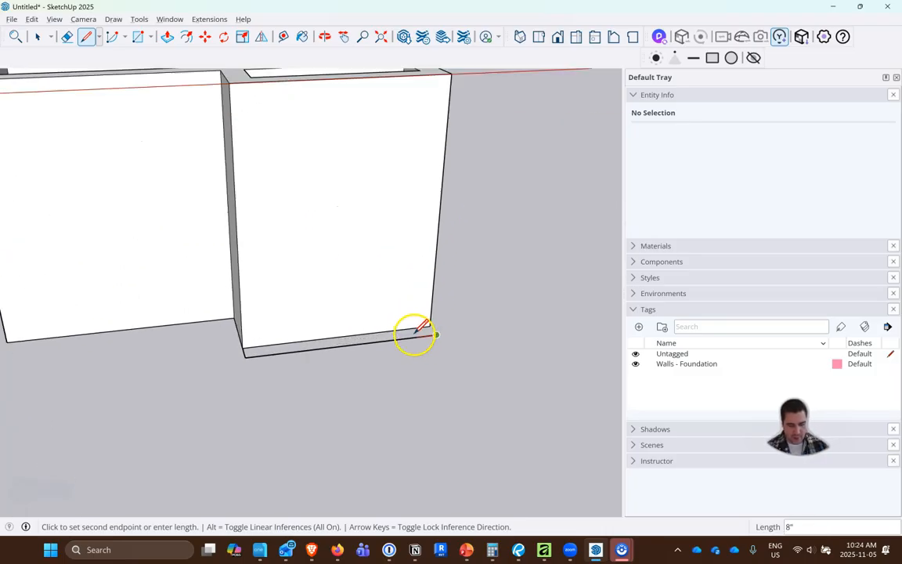
pyautogui.scroll(-1, 415, 333)
pyautogui.press('Escape')
pyautogui.hotkey('ctrl', 'z')
pyautogui.hotkey('ctrl', 'z')
# - Trace the foundation's remaining outer base edges with lines, from the small projection around the long side, back and 24' walls, closing the outline
pyautogui.click(245, 319)
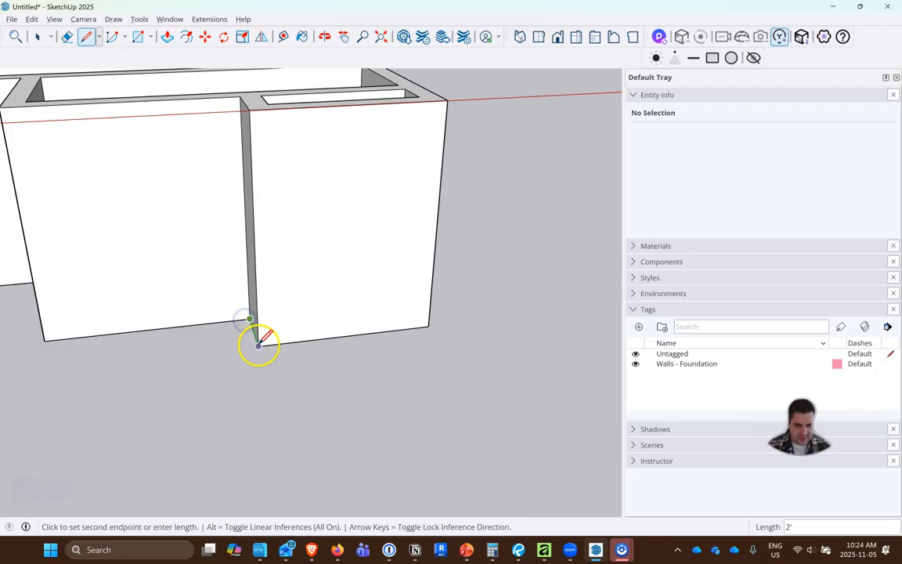
pyautogui.click(258, 346)
pyautogui.moveTo(427, 327); pyautogui.dragTo(166, 292, button='middle')
pyautogui.scroll(-5, 212, 333)
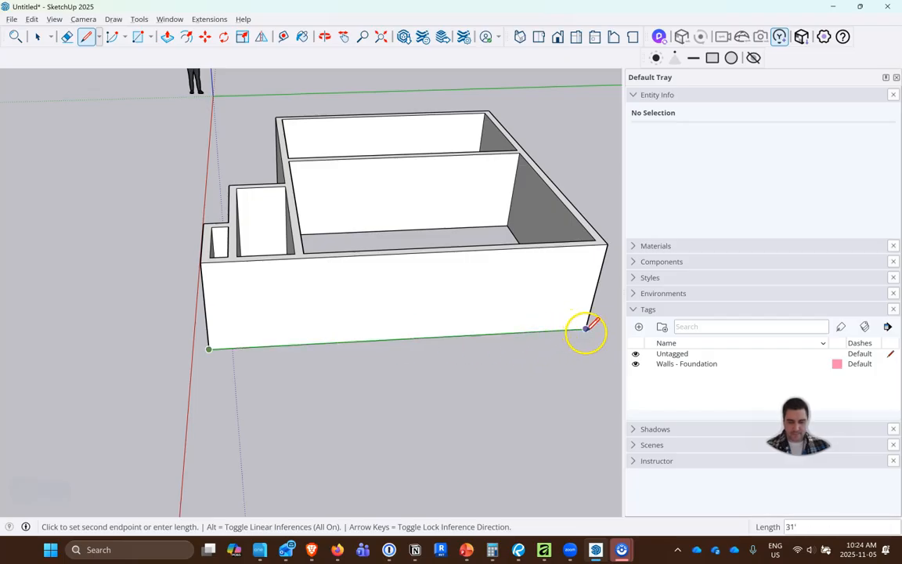
pyautogui.moveTo(586, 329); pyautogui.dragTo(92, 334, button='middle')
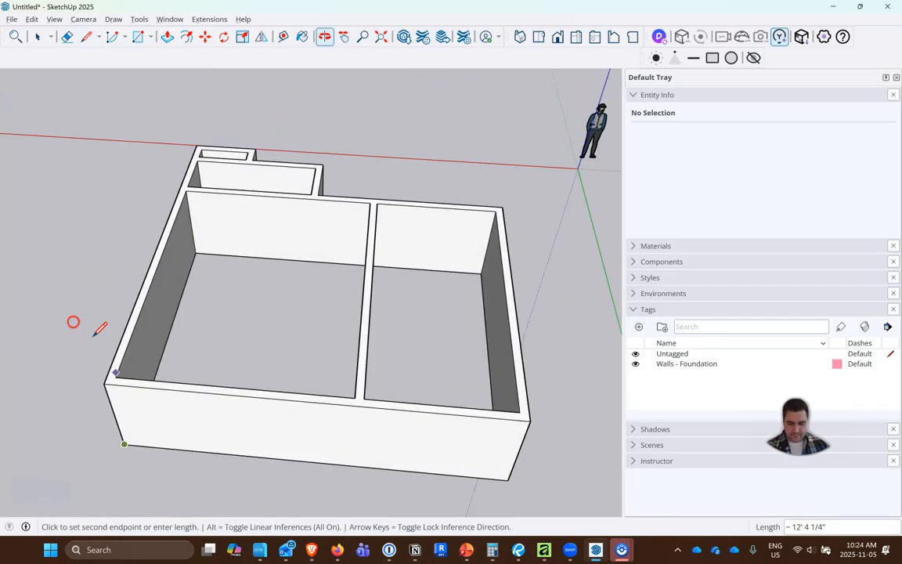
pyautogui.click(502, 474)
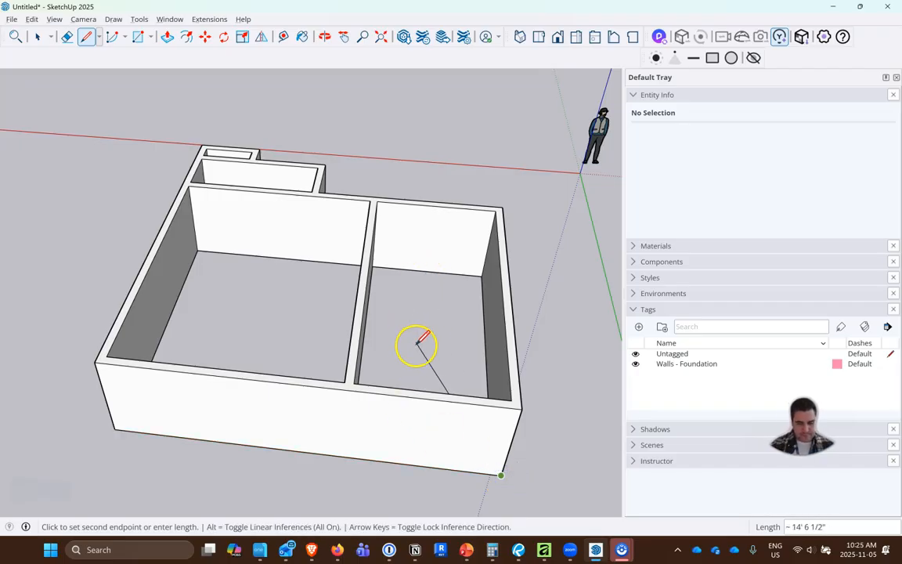
pyautogui.press('Escape')
pyautogui.moveTo(530, 353); pyautogui.dragTo(222, 490, button='middle')
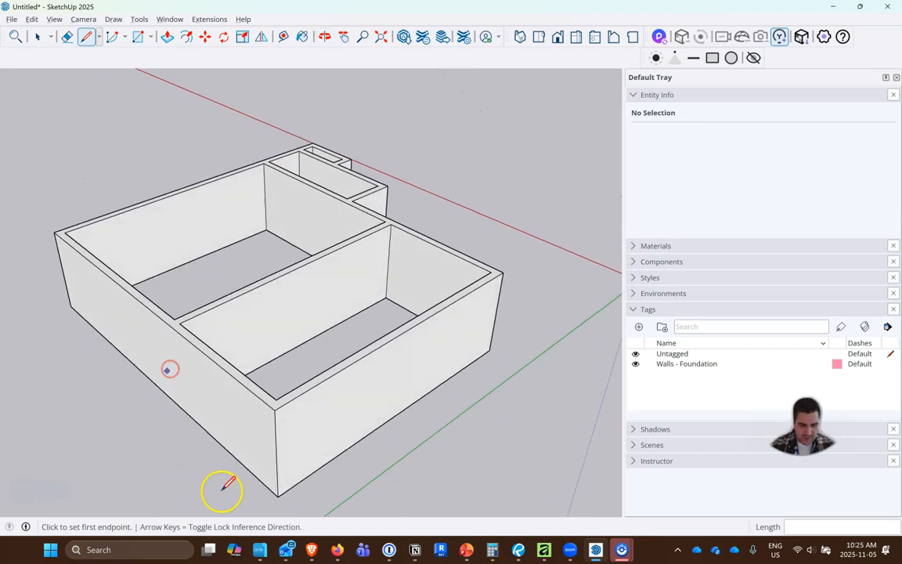
pyautogui.click(278, 496)
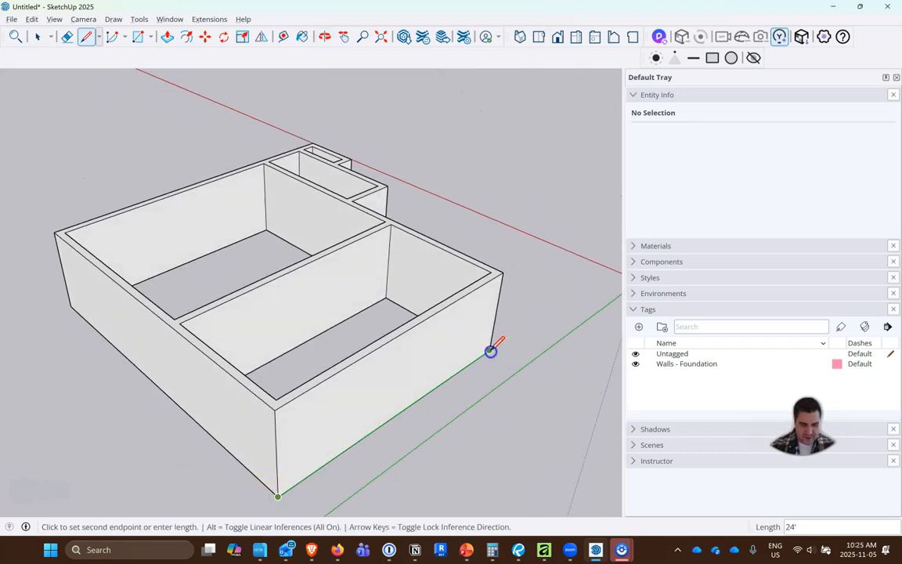
pyautogui.press('Escape')
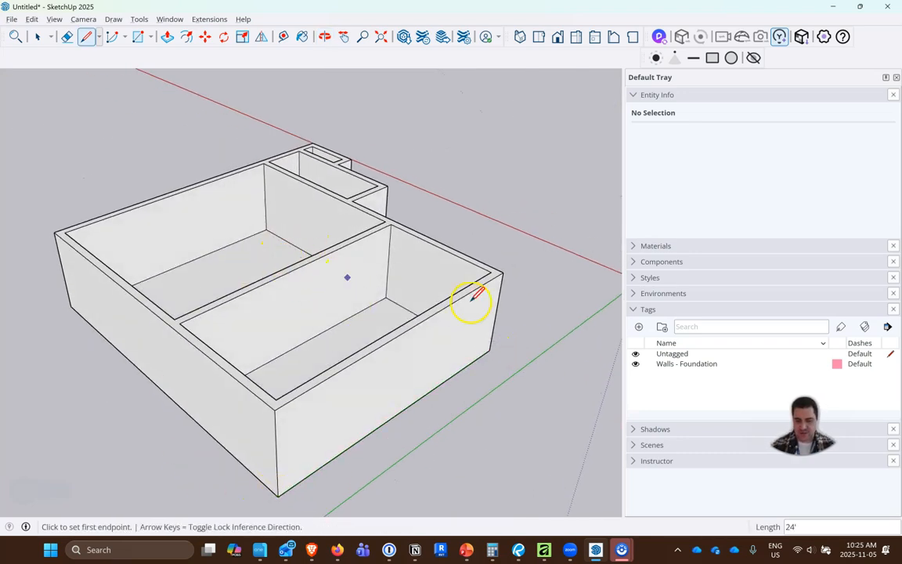
# - Hide the "Walls - Foundation" tag and offset the traced base face 6" outward
pyautogui.click(635, 363)
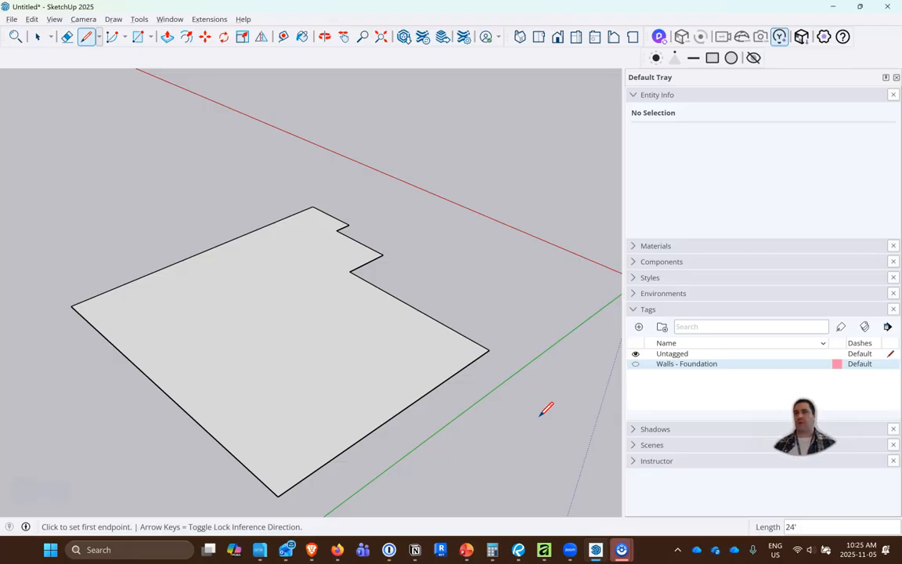
pyautogui.click(204, 36)
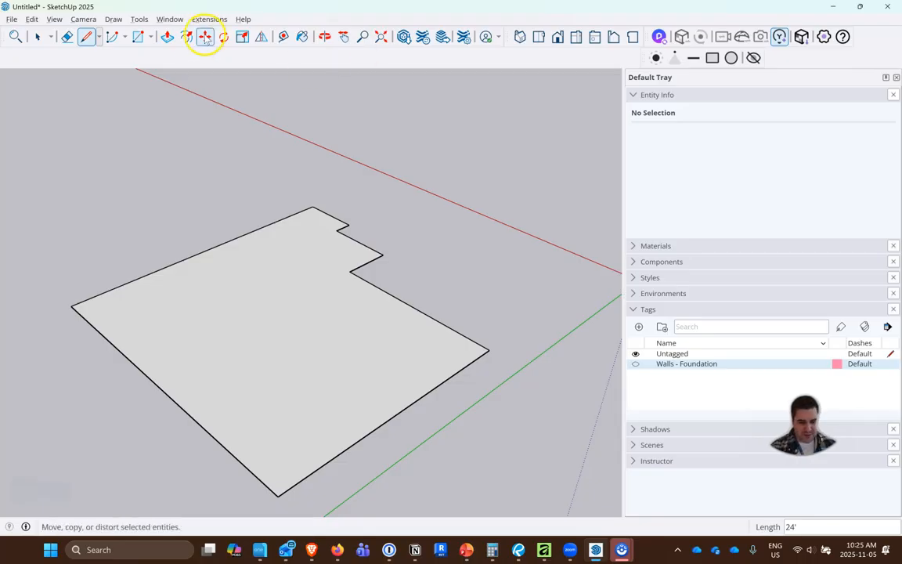
pyautogui.click(185, 36)
pyautogui.click(397, 413)
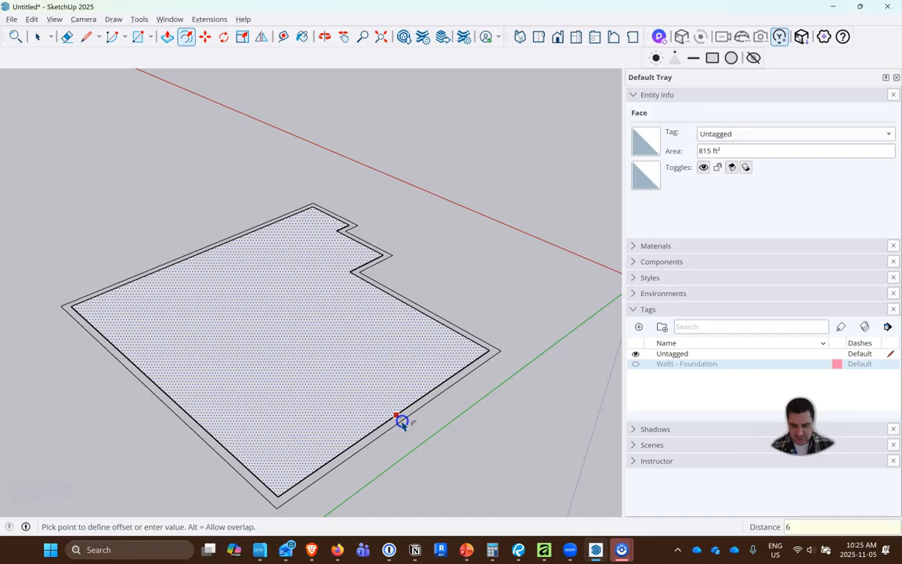
pyautogui.click(400, 421)
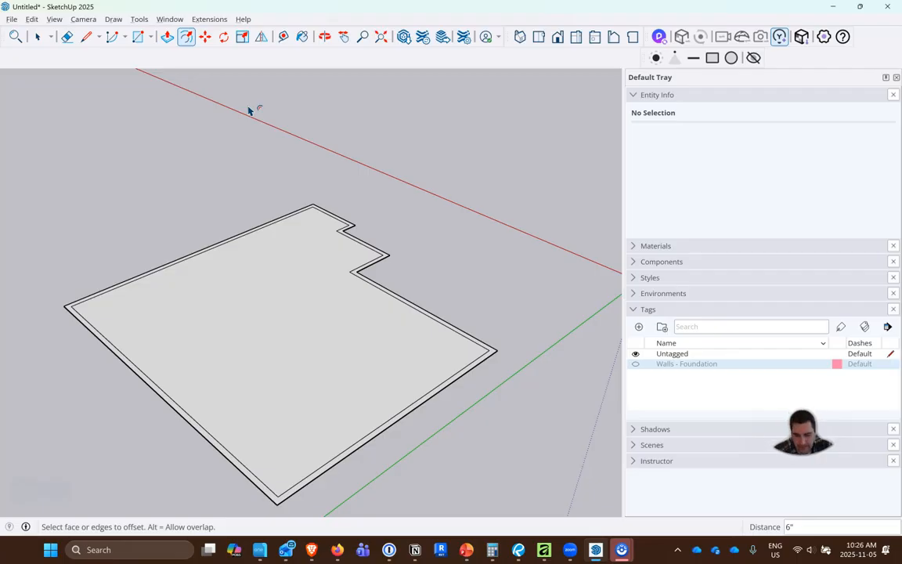
# - Offset the original base outline 8" inward, and offset the resulting inner face another 6" inward
pyautogui.scroll(5, 318, 488)
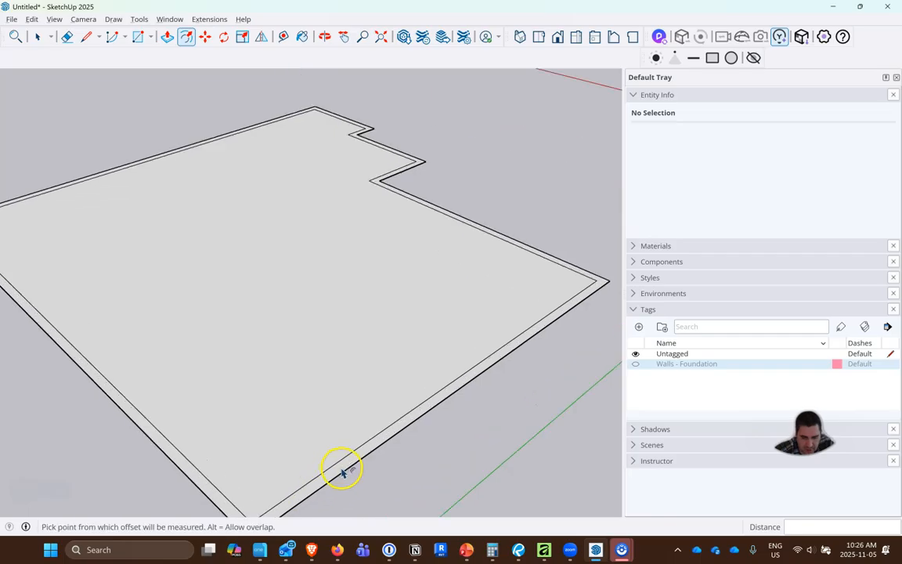
pyautogui.click(356, 446)
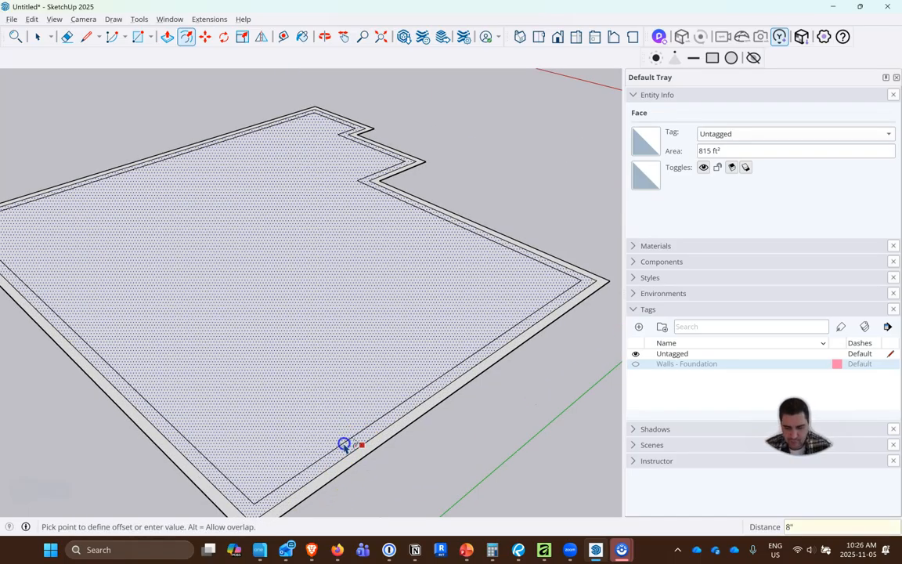
pyautogui.click(344, 445)
pyautogui.click(329, 436)
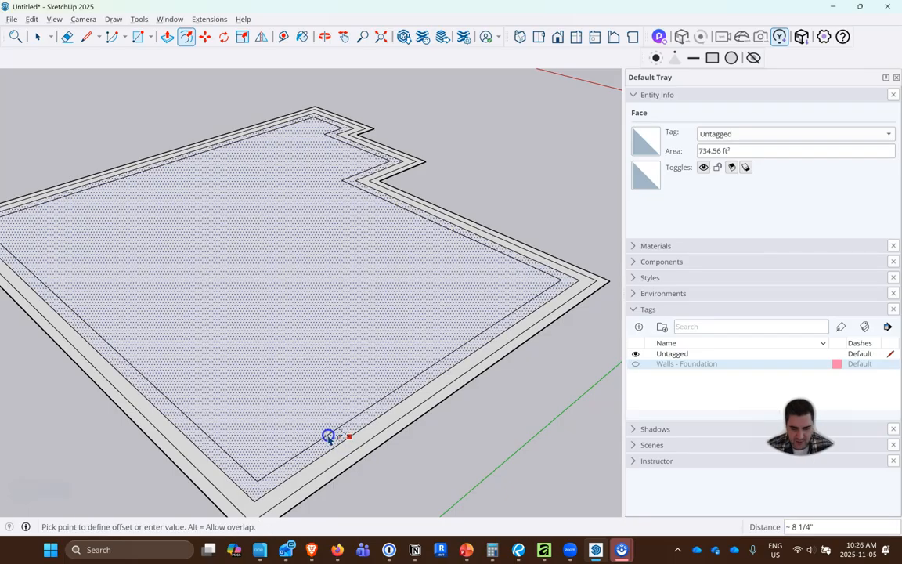
pyautogui.press('Return')
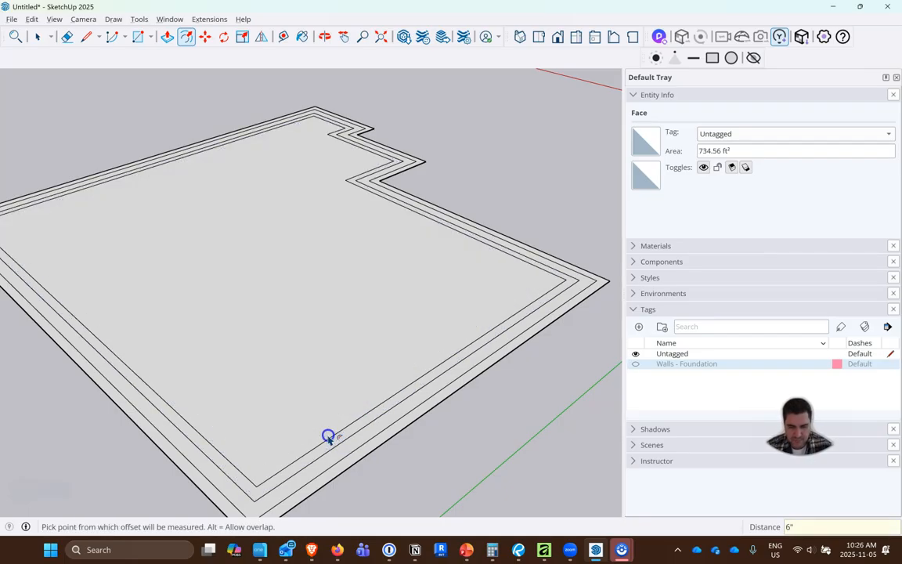
# - Erase the two intermediate offset lines along the main walls and around the large jog, keeping the outermost and innermost outlines
pyautogui.click(65, 37)
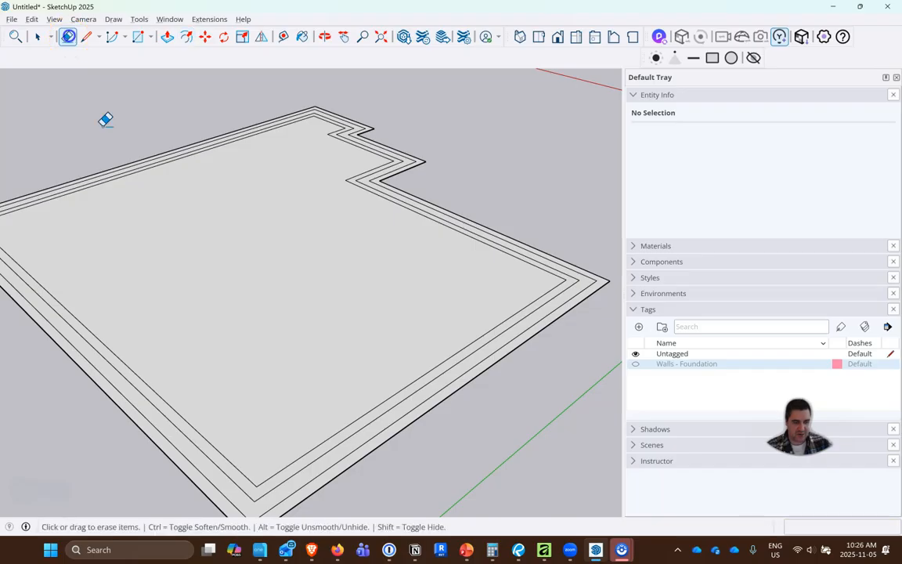
pyautogui.moveTo(286, 482); pyautogui.dragTo(228, 499)
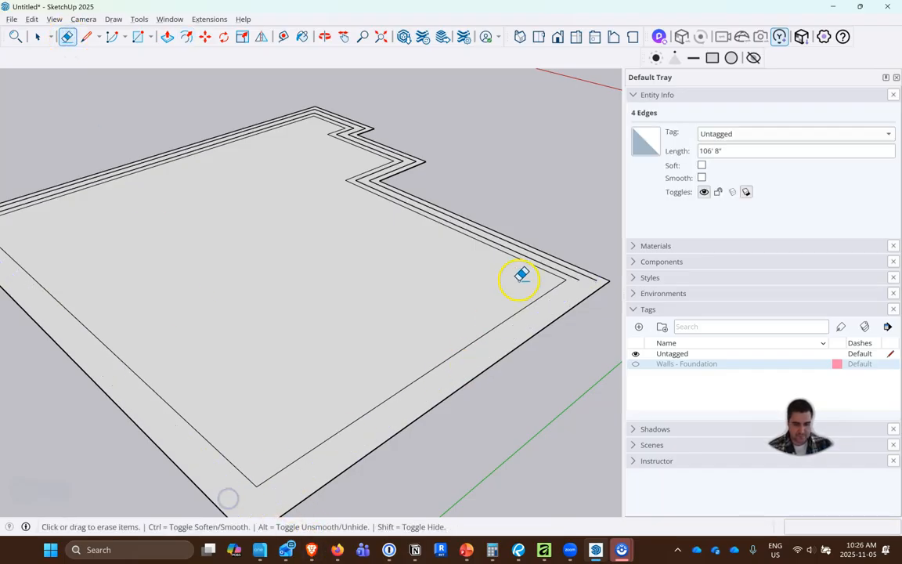
pyautogui.scroll(2, 563, 268)
pyautogui.scroll(2, 290, 103)
pyautogui.scroll(3, 289, 98)
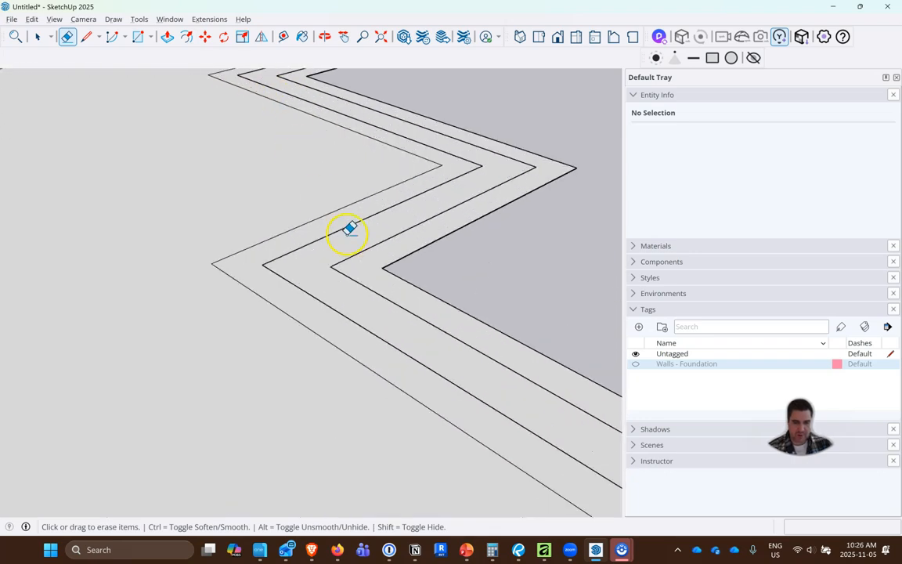
pyautogui.scroll(1, 347, 232)
pyautogui.moveTo(362, 328)
pyautogui.mouseDown()
pyautogui.moveTo(345, 308)
pyautogui.moveTo(273, 328)
pyautogui.moveTo(350, 274)
pyautogui.mouseUp()
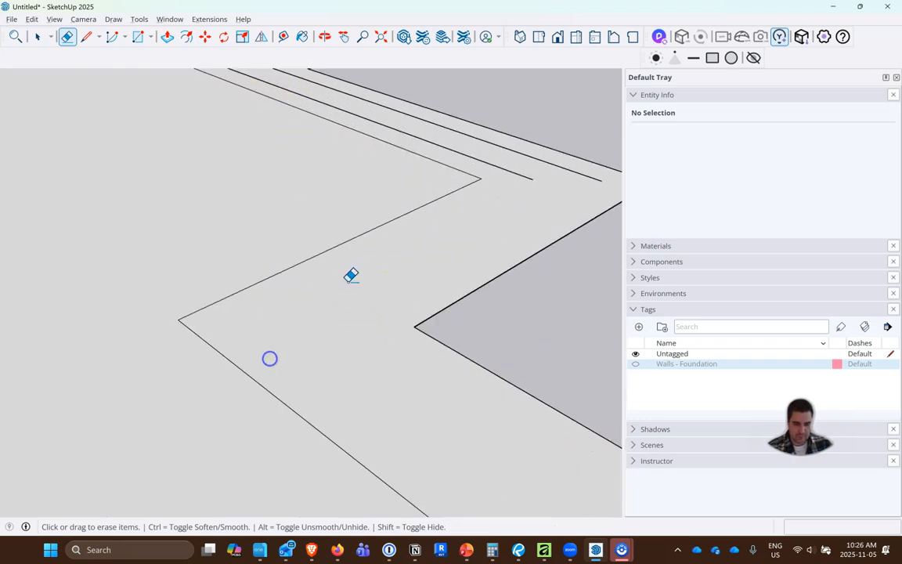
pyautogui.moveTo(470, 155); pyautogui.dragTo(468, 137)
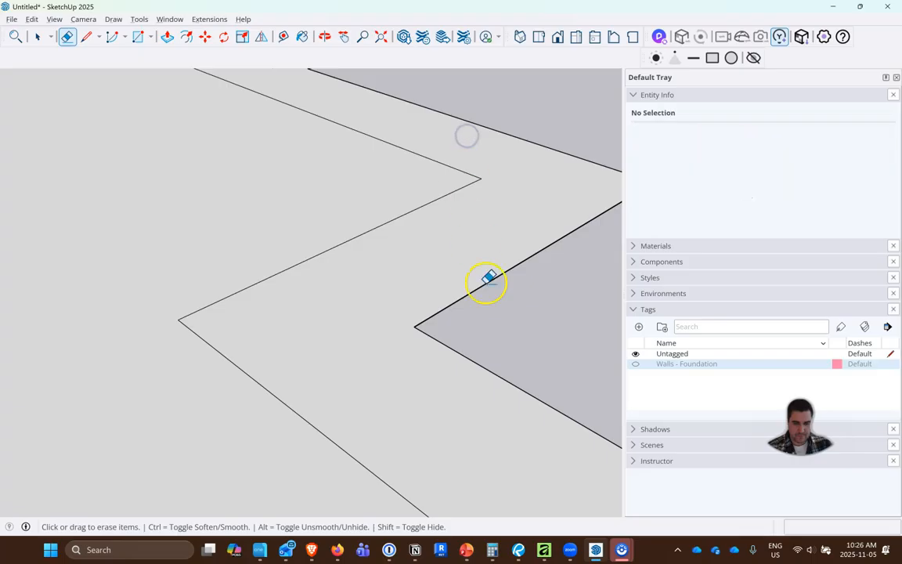
# - Erase the remaining intermediate offset lines around the small front projection, leaving only the outer and inner footing outlines
pyautogui.scroll(-4, 486, 277)
pyautogui.scroll(4, 374, 147)
pyautogui.moveTo(306, 118)
pyautogui.mouseDown()
pyautogui.moveTo(297, 137)
pyautogui.moveTo(298, 110)
pyautogui.moveTo(276, 135)
pyautogui.moveTo(294, 138)
pyautogui.mouseUp()
pyautogui.moveTo(519, 242); pyautogui.dragTo(489, 233)
pyautogui.moveTo(489, 233); pyautogui.dragTo(520, 197, button='middle')
pyautogui.scroll(-8, 517, 201)
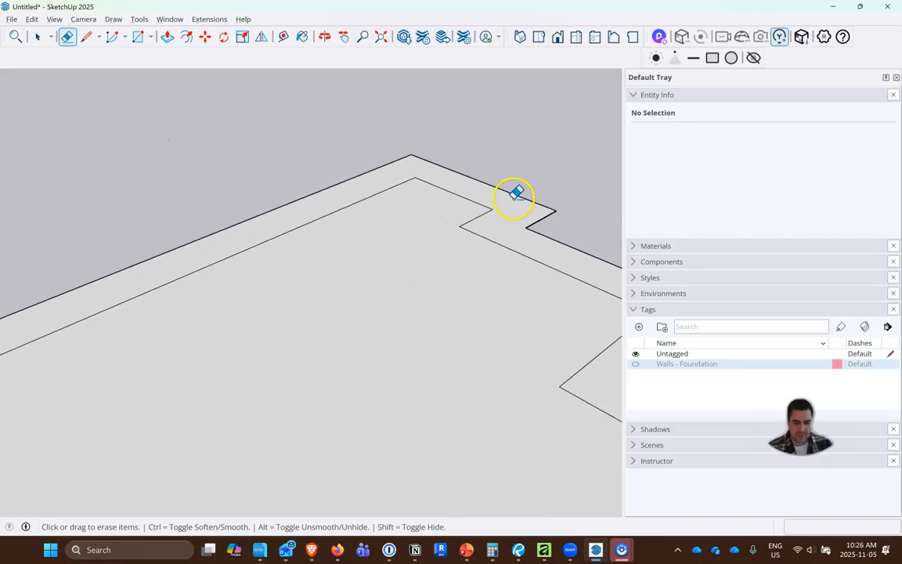
pyautogui.scroll(-3, 220, 262)
pyautogui.scroll(1, 556, 301)
pyautogui.scroll(2, 462, 337)
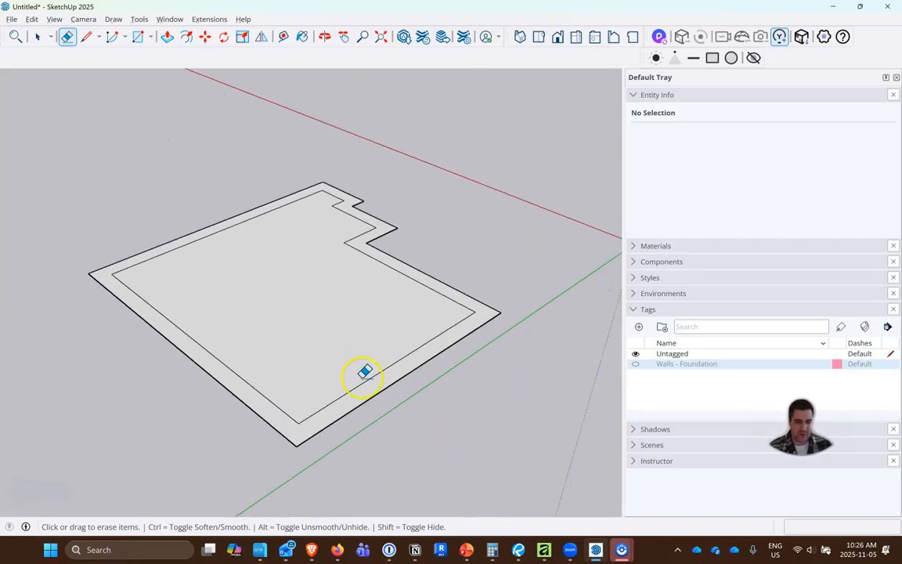
pyautogui.scroll(2, 391, 451)
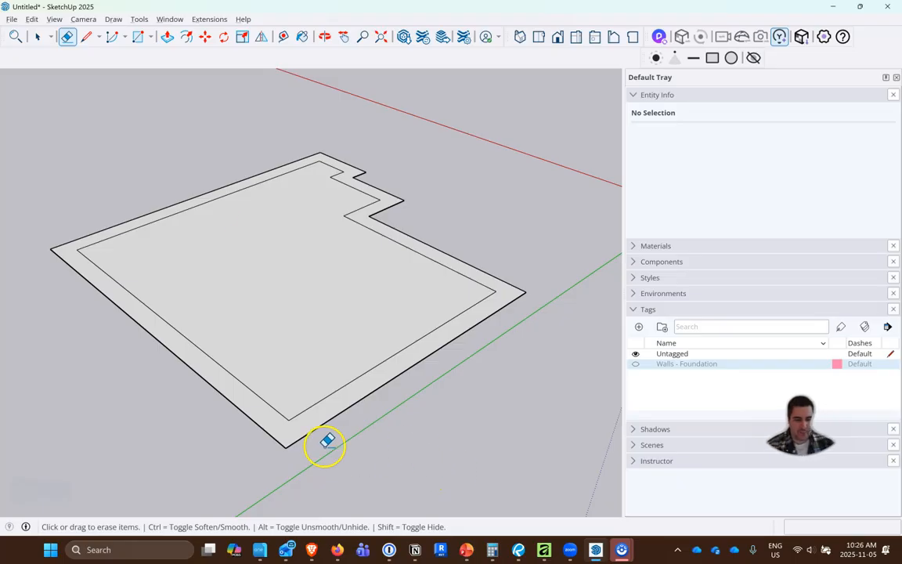
# - Draw an 11' line from the inner outline's corner at the large jog straight across to the opposite inner edge
pyautogui.click(88, 37)
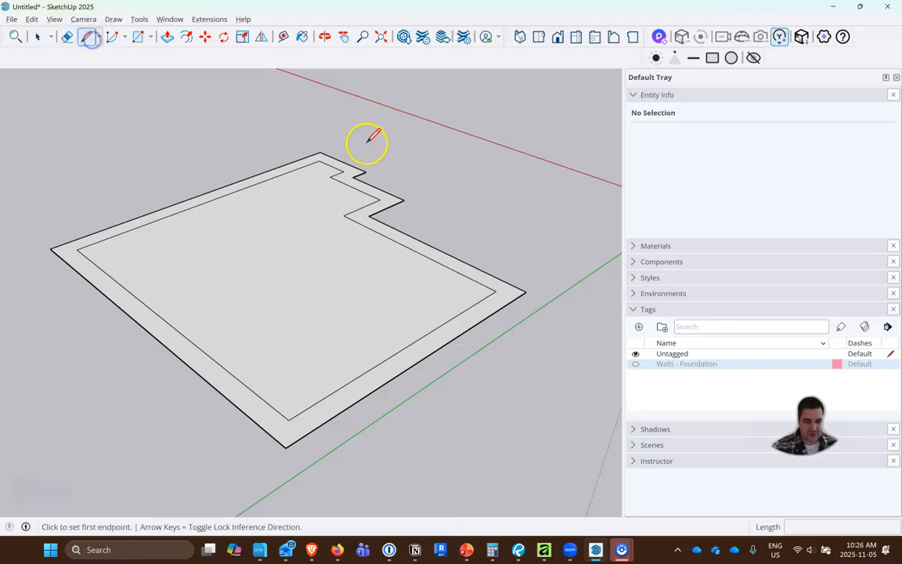
pyautogui.scroll(2, 298, 191)
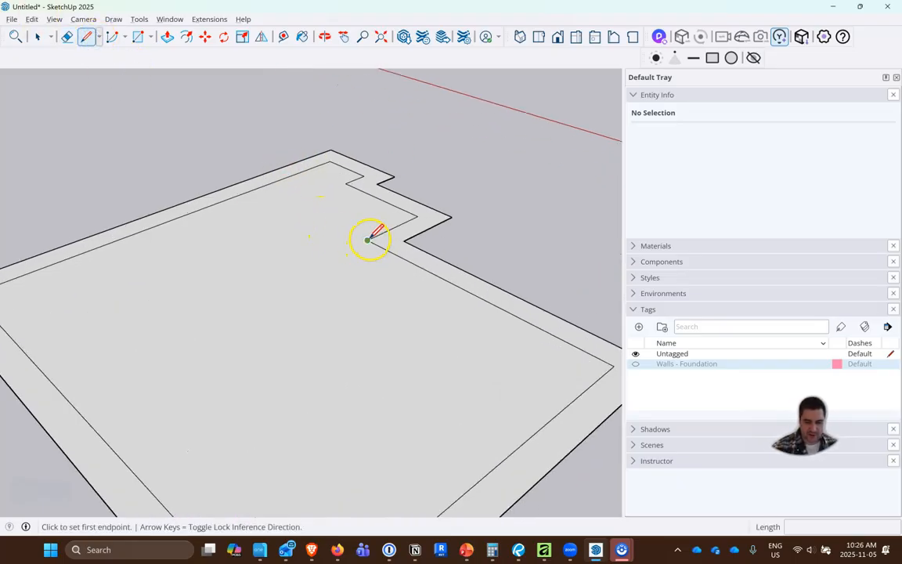
pyautogui.click(368, 239)
pyautogui.click(261, 185)
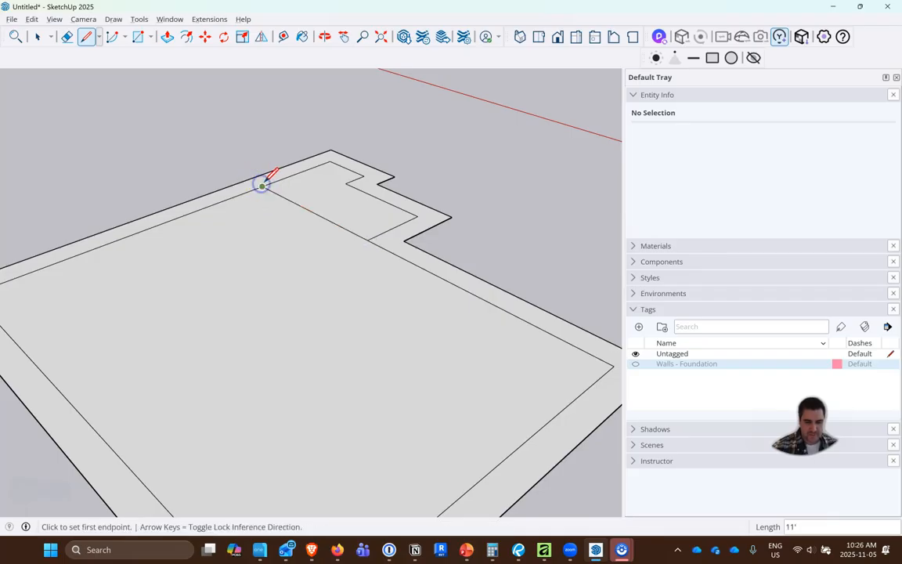
# - Draw a 20" line along the inner edge from the crossing line's end, and a parallel line from there across to the jog's inner edge
pyautogui.scroll(2, 261, 186)
pyautogui.click(256, 190)
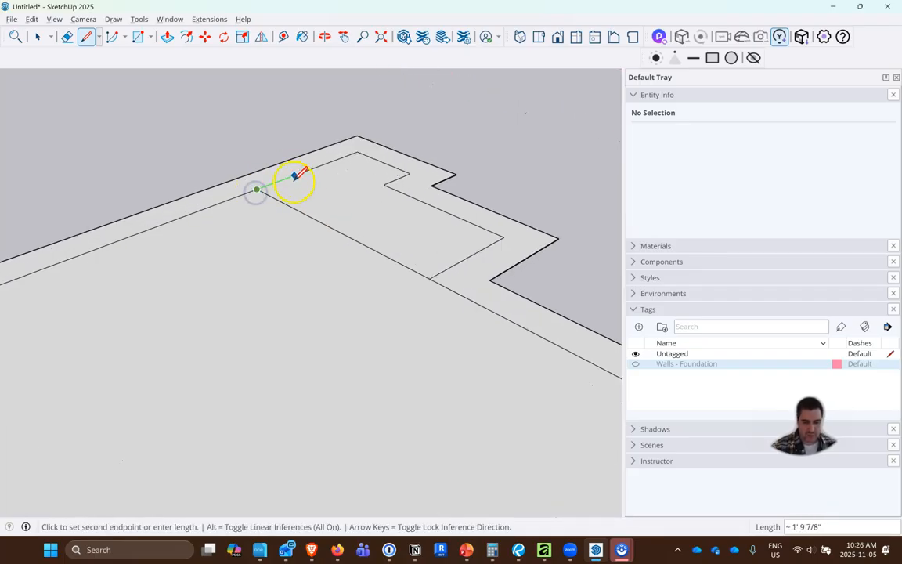
pyautogui.write('2')
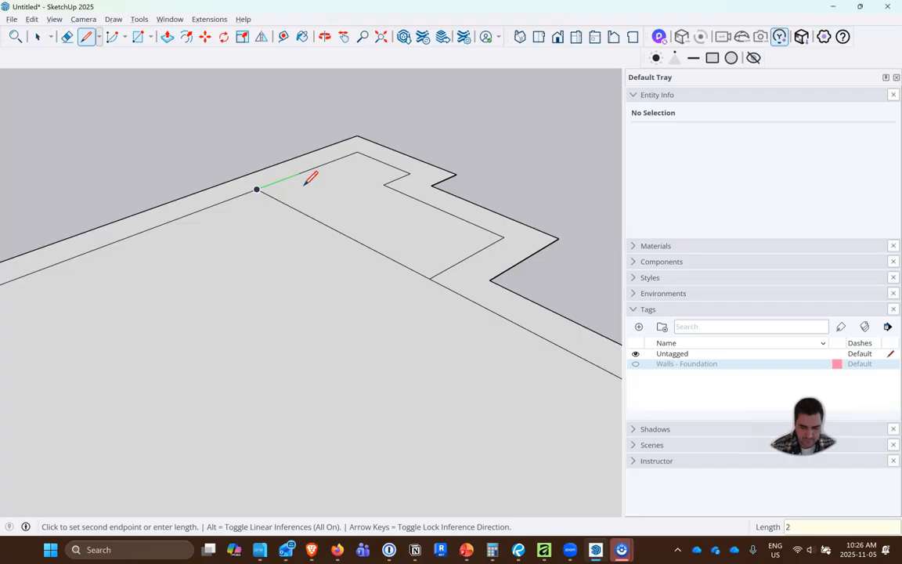
pyautogui.write('0"')
pyautogui.press('Return')
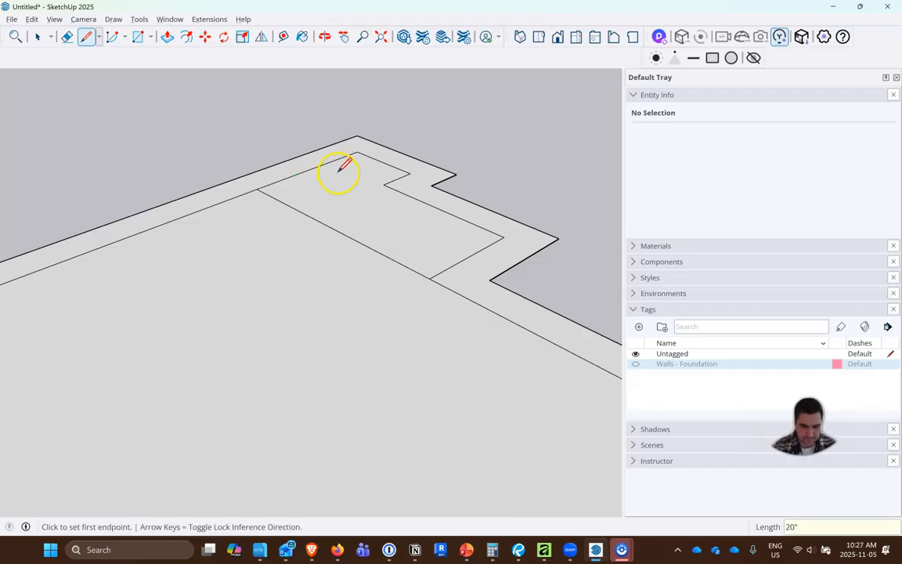
pyautogui.click(283, 179)
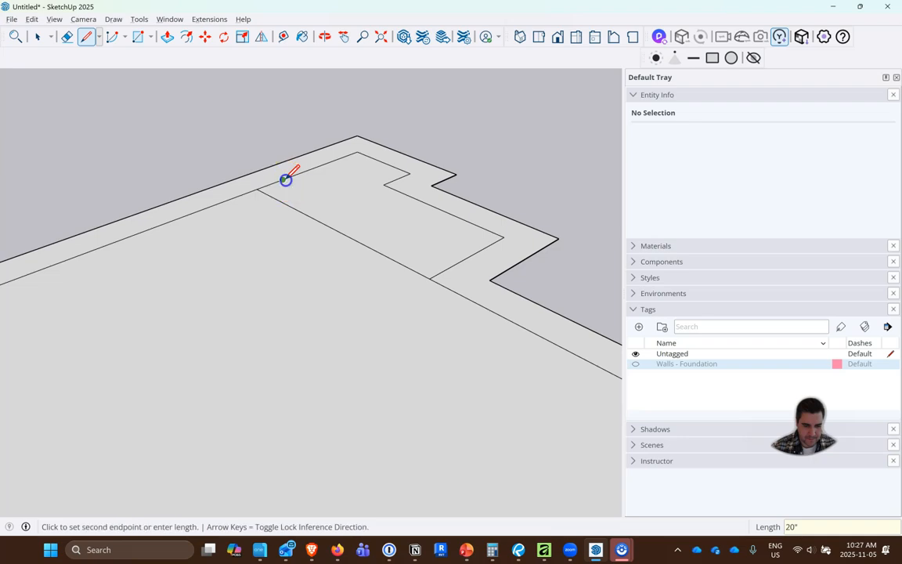
pyautogui.click(455, 258)
# - Draw a line from the small projection's inner corner across to the opposite inner edge, and a 1' 8" line along that edge
pyautogui.scroll(2, 345, 141)
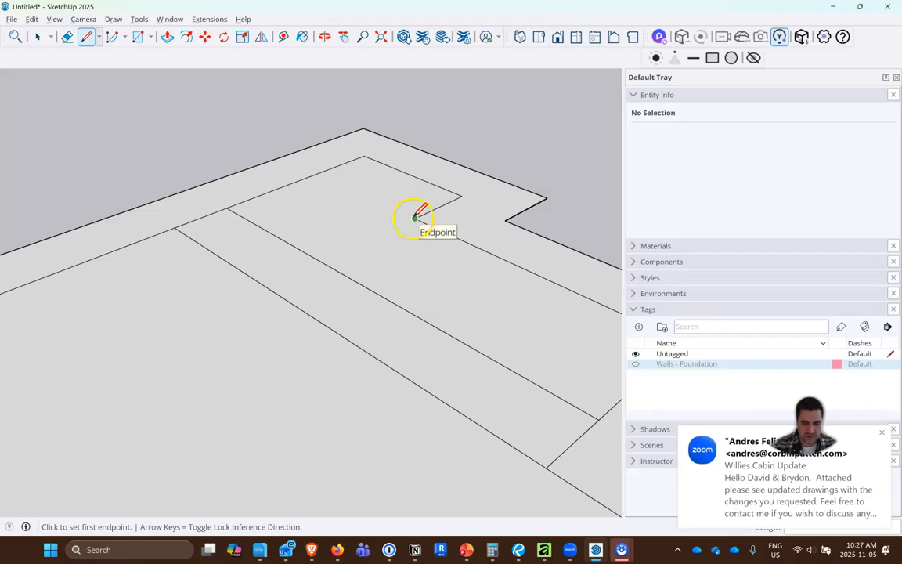
pyautogui.click(416, 217)
pyautogui.click(316, 174)
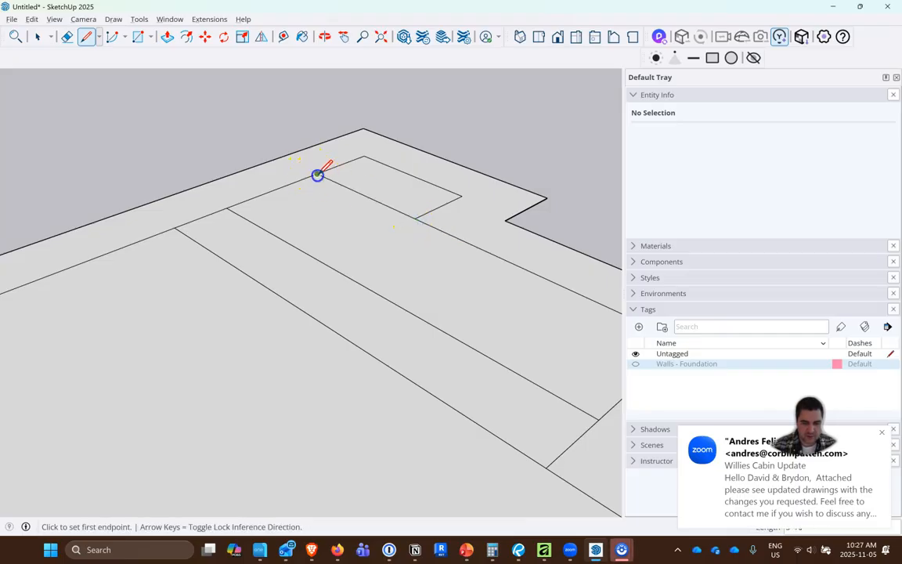
pyautogui.moveTo(319, 173); pyautogui.dragTo(350, 159)
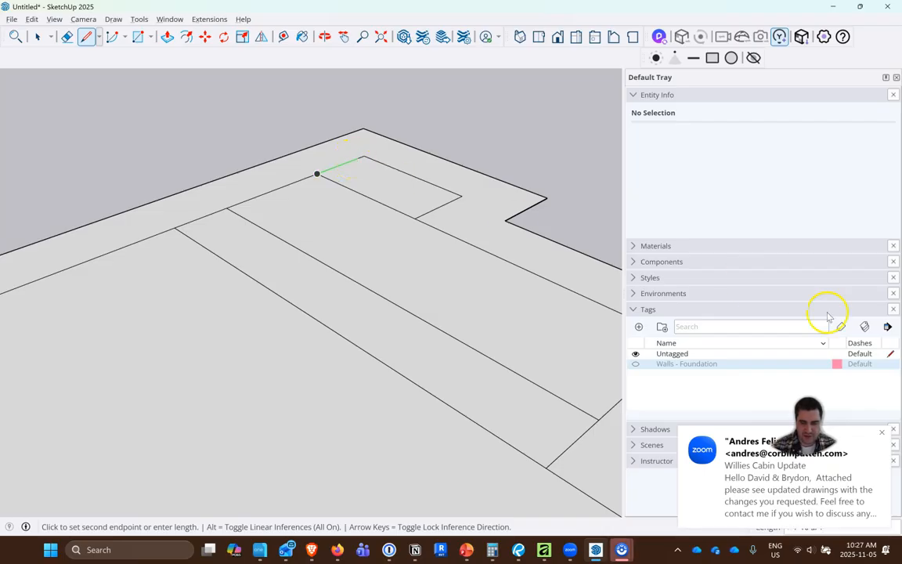
pyautogui.click(881, 432)
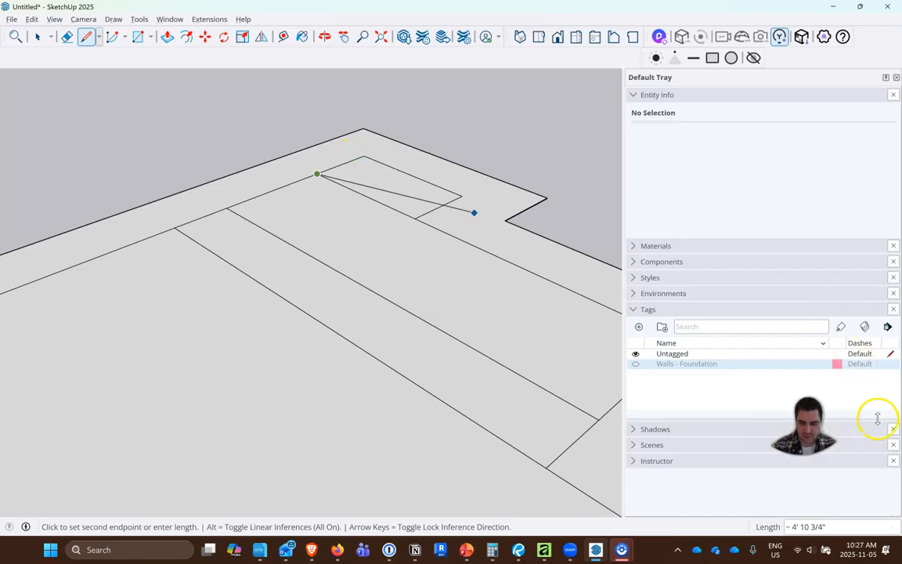
pyautogui.click(357, 158)
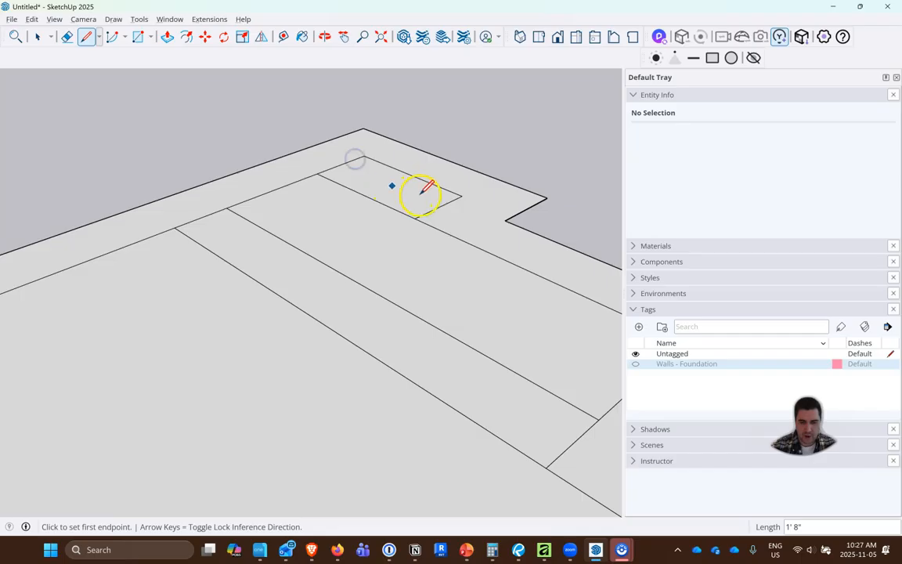
# - Draw a 3' 10" line from the 1' 8" line's end across the small projection, and erase the leftover edge segments crossing the footing strips
pyautogui.click(357, 157)
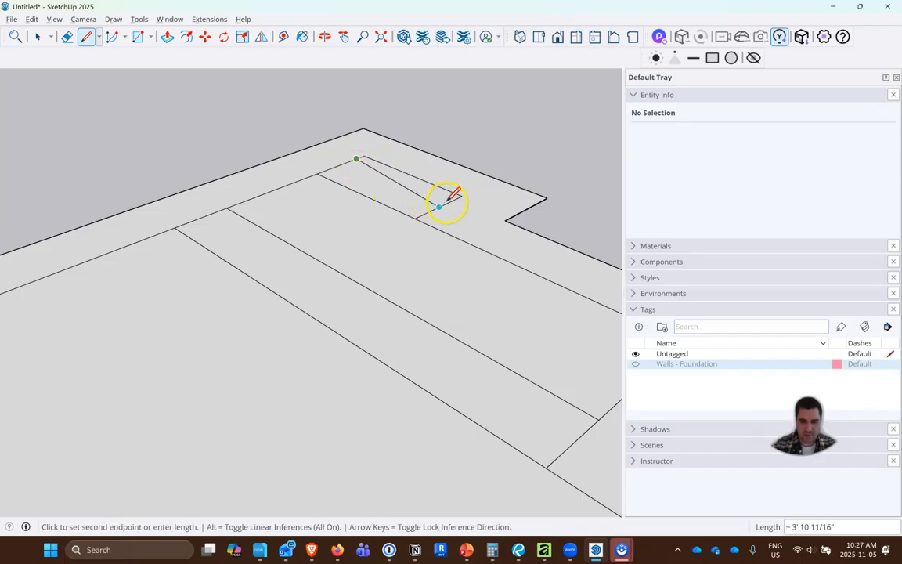
pyautogui.click(461, 196)
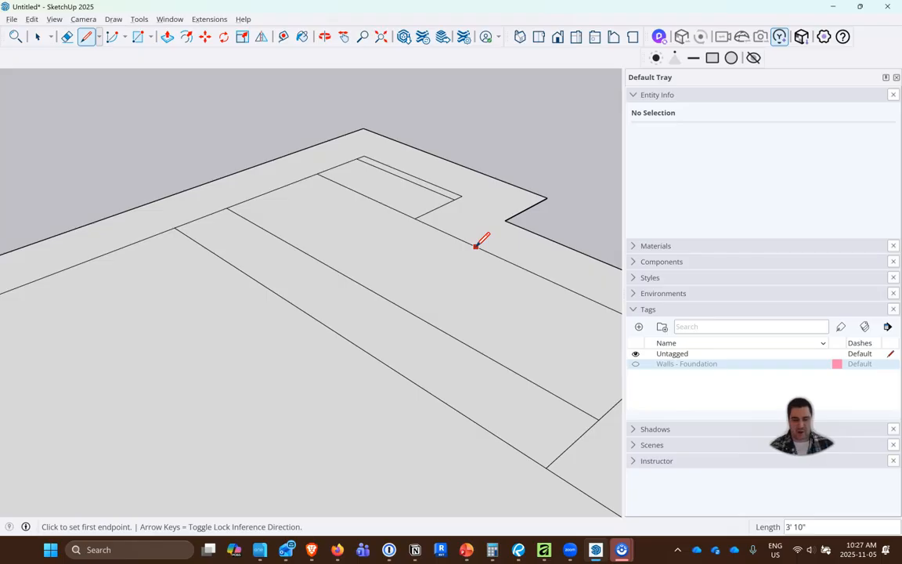
pyautogui.click(67, 37)
pyautogui.click(211, 215)
pyautogui.click(340, 166)
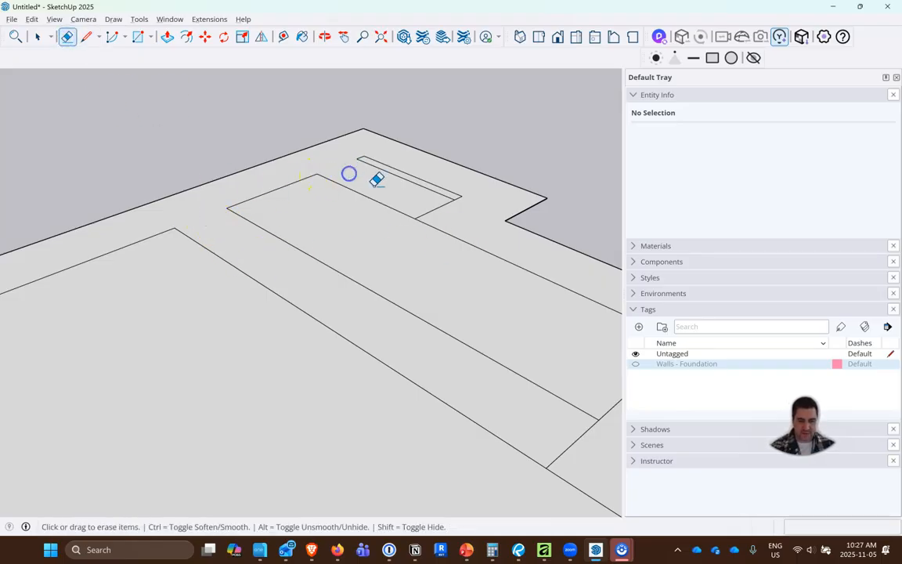
pyautogui.moveTo(445, 214)
pyautogui.mouseDown(button='middle')
pyautogui.moveTo(304, 145)
pyautogui.moveTo(500, 351)
pyautogui.mouseUp(button='middle')
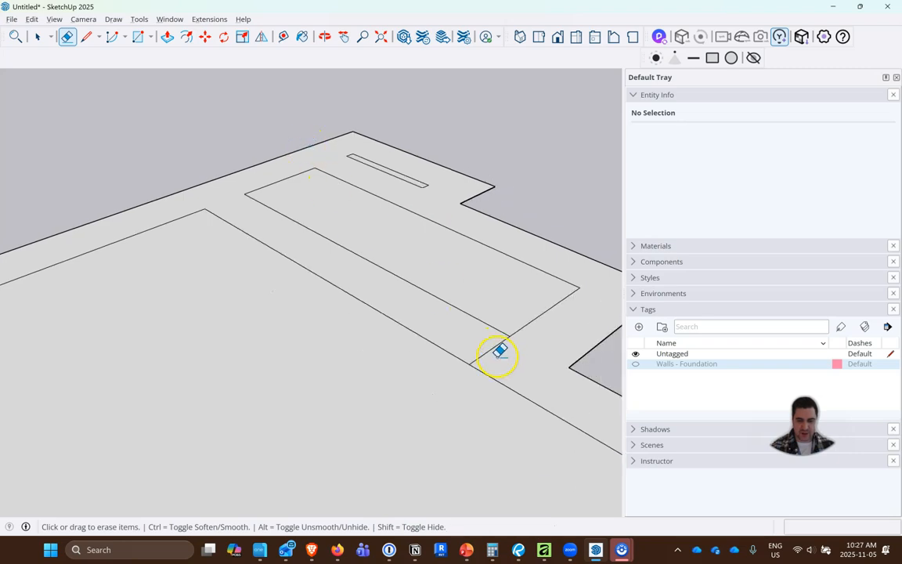
pyautogui.scroll(-8, 286, 264)
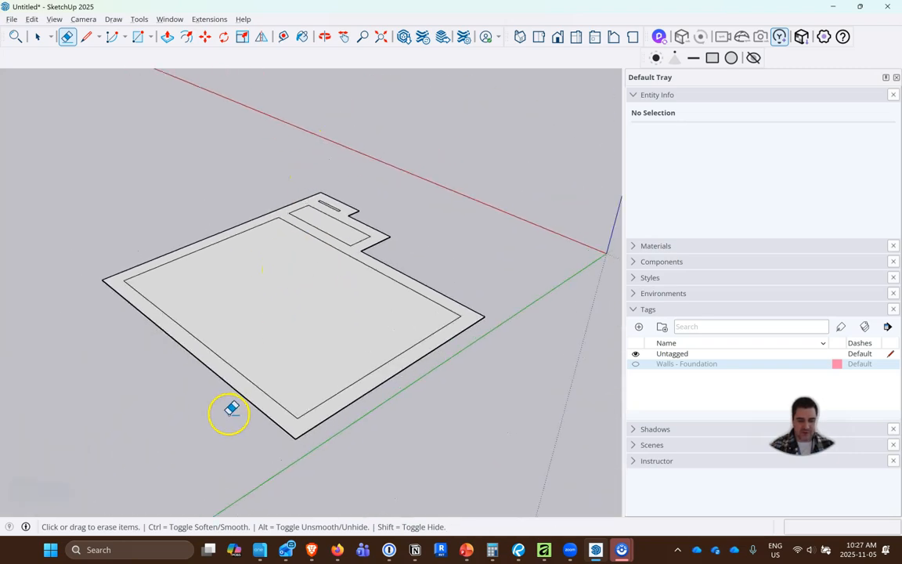
pyautogui.scroll(1, 231, 409)
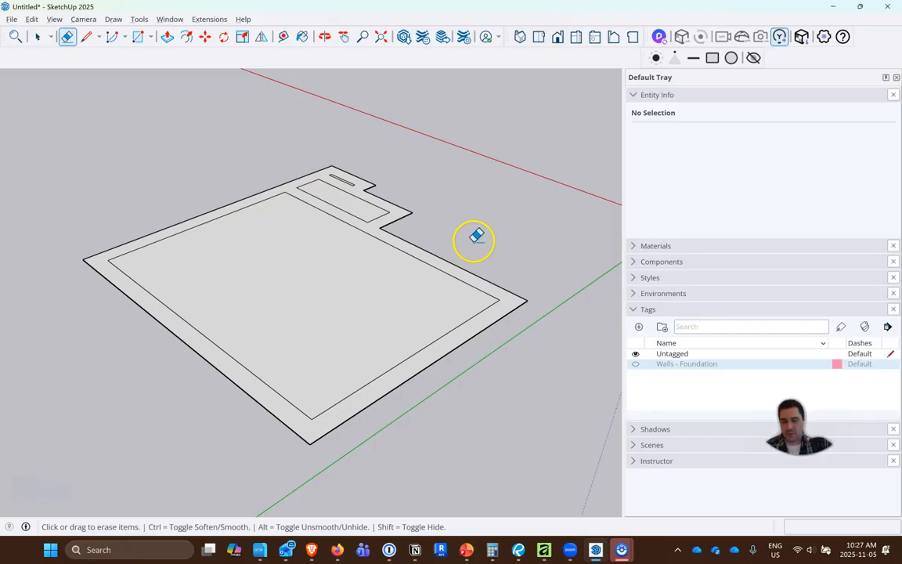
# - Show the Walls - Foundation tag and draw a 22' 2" line along the smaller room's base of the interior dividing wall
pyautogui.click(635, 363)
pyautogui.moveTo(214, 227)
pyautogui.mouseDown(button='middle')
pyautogui.moveTo(205, 392)
pyautogui.moveTo(145, 332)
pyautogui.moveTo(91, 195)
pyautogui.mouseUp(button='middle')
pyautogui.press('e')
pyautogui.click(87, 36)
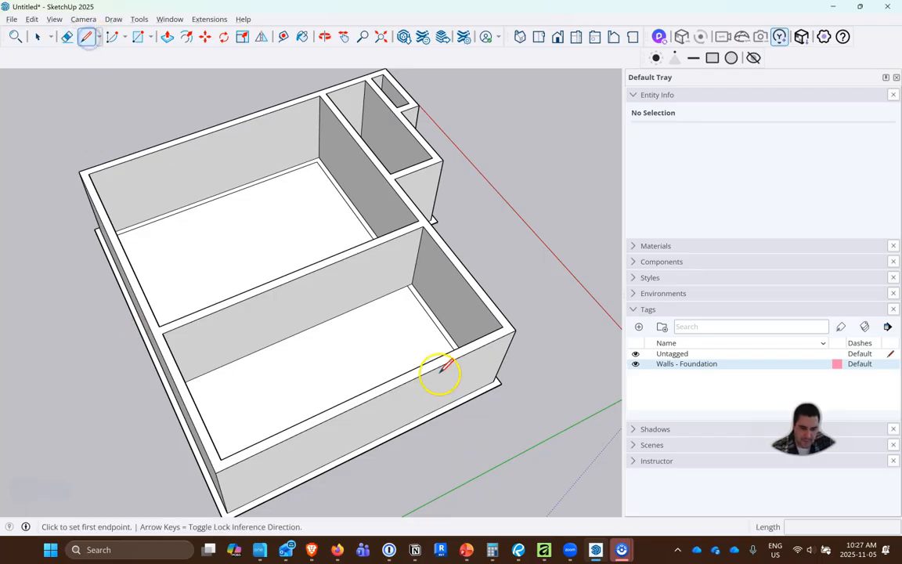
pyautogui.scroll(3, 389, 240)
pyautogui.click(402, 253)
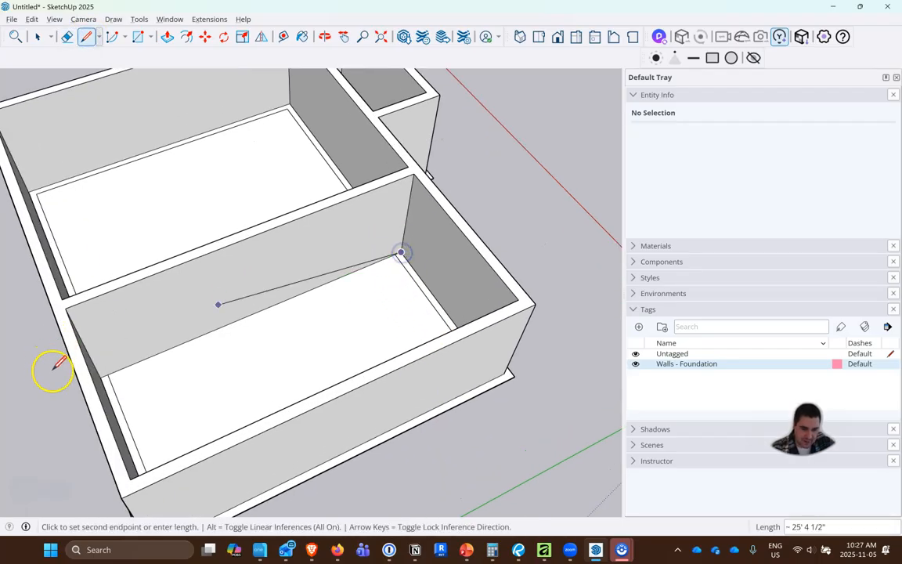
pyautogui.click(110, 373)
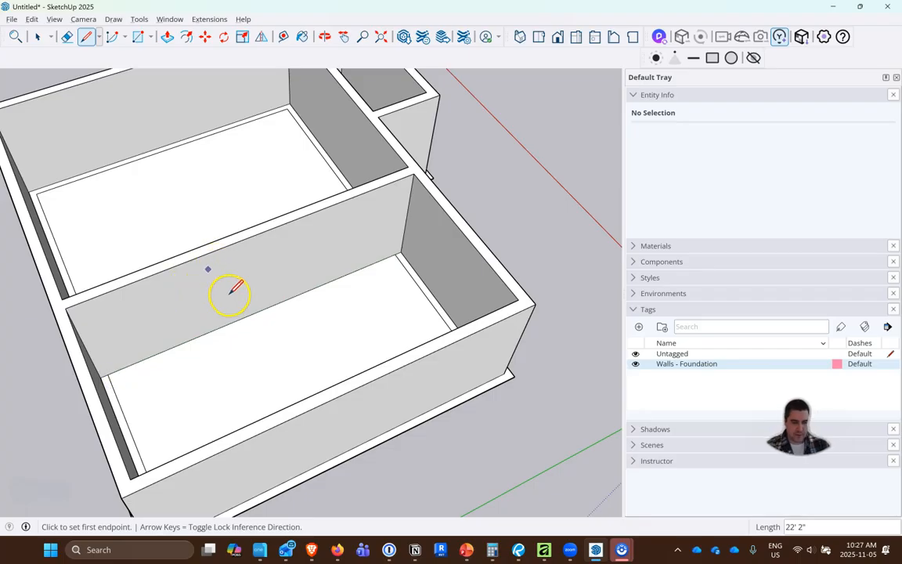
# - In the larger room, draw a 6" line out from the dividing wall's base and a parallel line from its end to the opposite footing edge
pyautogui.moveTo(315, 380); pyautogui.dragTo(251, 272, button='middle')
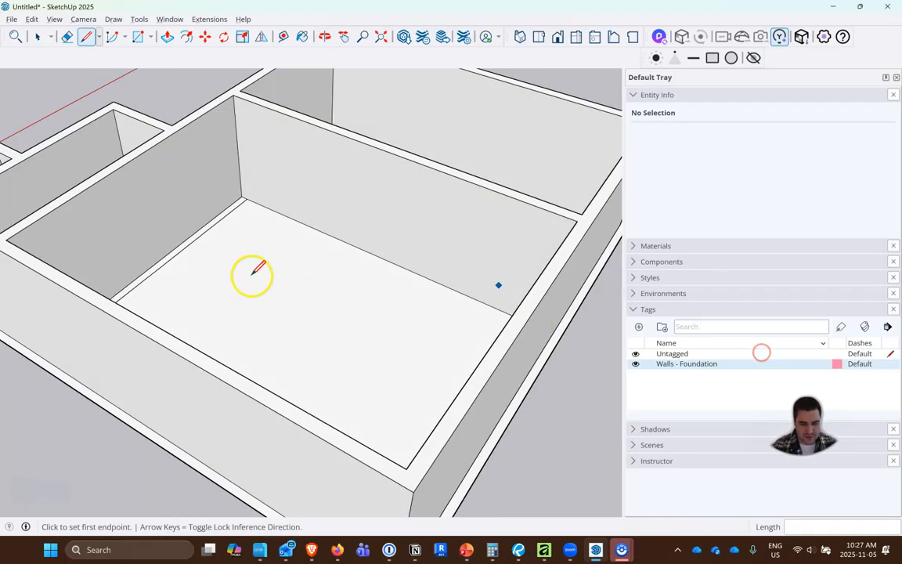
pyautogui.scroll(5, 248, 196)
pyautogui.click(248, 197)
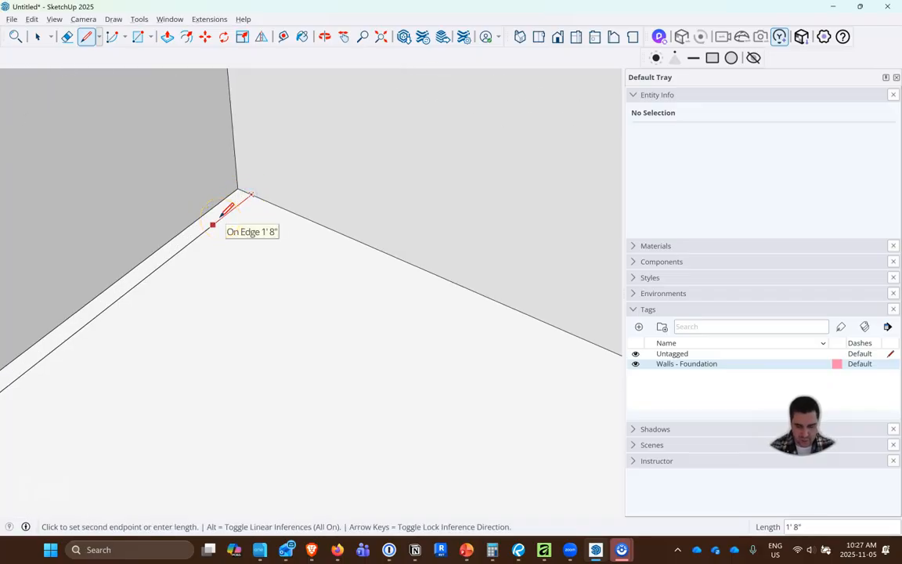
pyautogui.write('6')
pyautogui.press('Return')
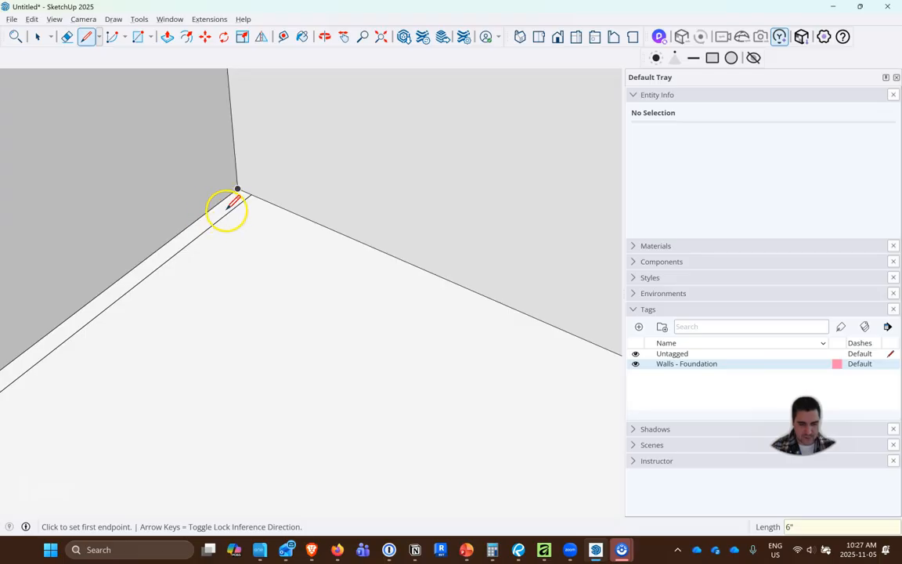
pyautogui.moveTo(195, 232); pyautogui.dragTo(430, 301, button='middle')
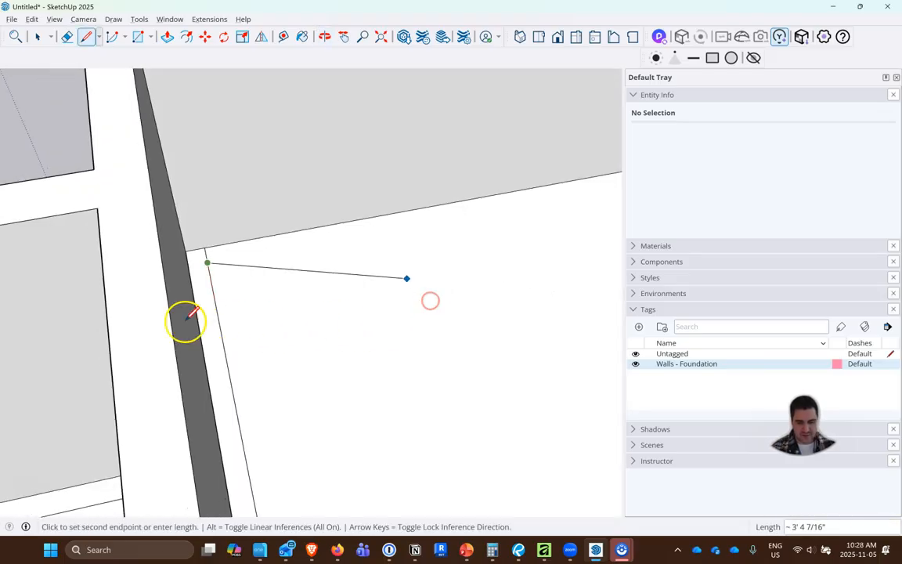
pyautogui.scroll(-2, 185, 322)
pyautogui.scroll(-2, 114, 324)
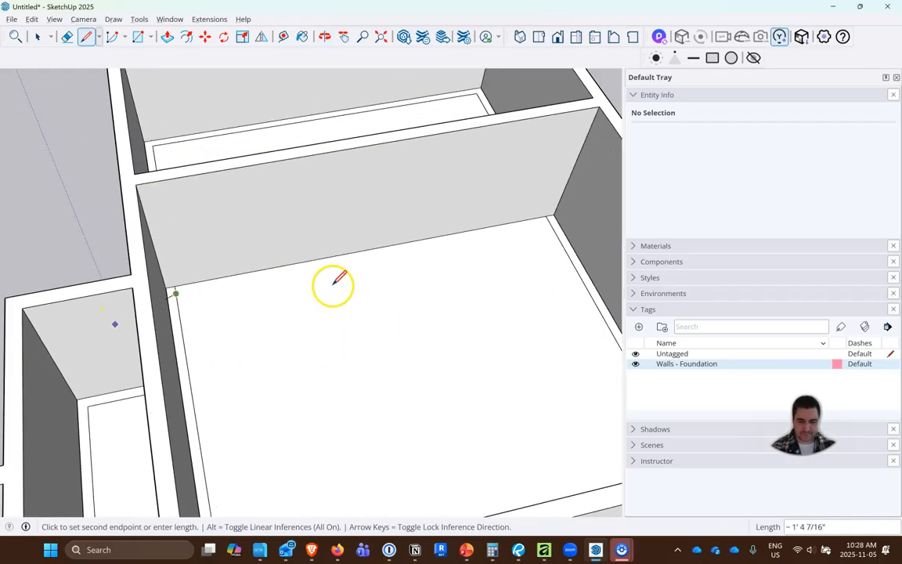
pyautogui.click(547, 222)
# - In the smaller room, draw a 6" line out from the dividing wall's base and a parallel 21' 8" line across from its end
pyautogui.moveTo(487, 287); pyautogui.dragTo(272, 268, button='middle')
pyautogui.scroll(3, 135, 167)
pyautogui.scroll(1, 135, 167)
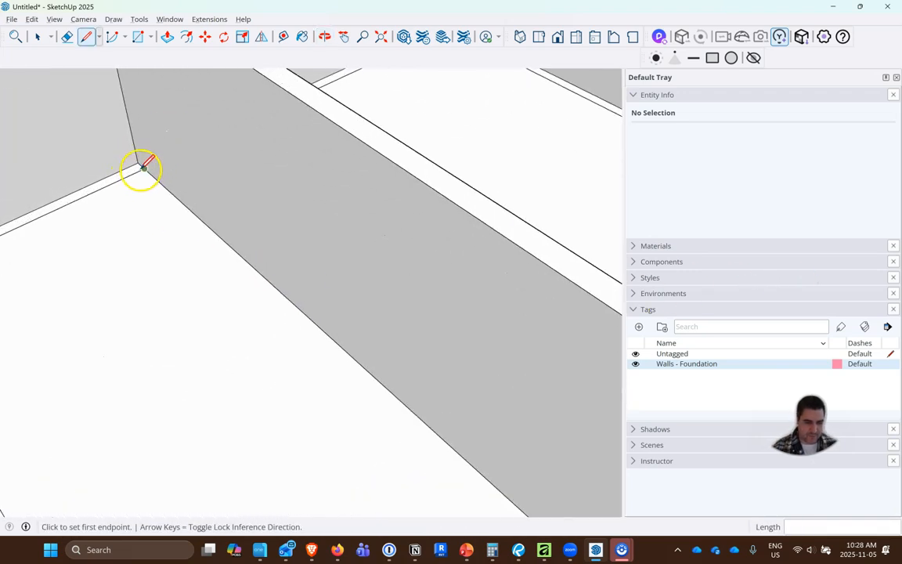
pyautogui.click(140, 167)
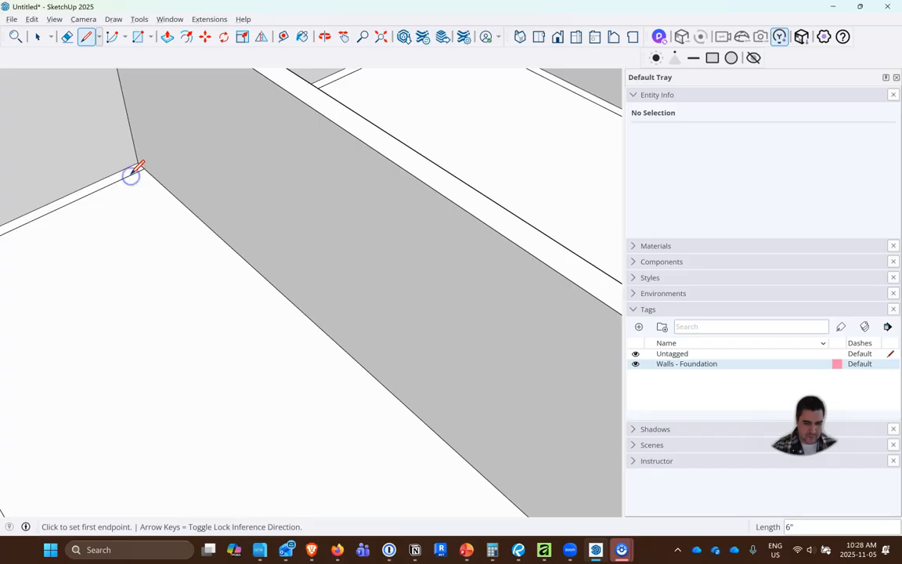
pyautogui.press('o')
pyautogui.moveTo(278, 257); pyautogui.dragTo(539, 284, button='middle')
pyautogui.scroll(-5, 68, 211)
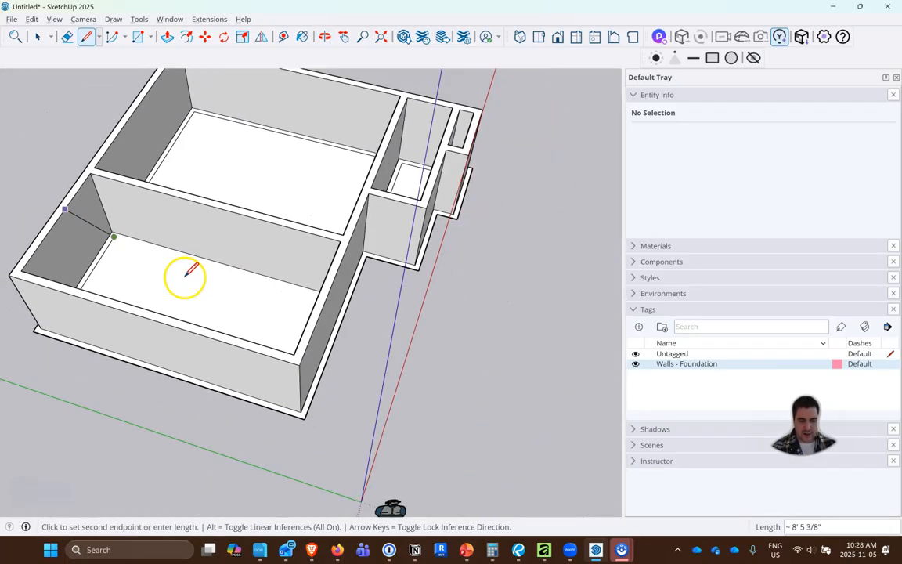
pyautogui.scroll(2, 184, 275)
pyautogui.moveTo(185, 276); pyautogui.dragTo(410, 299, button='middle')
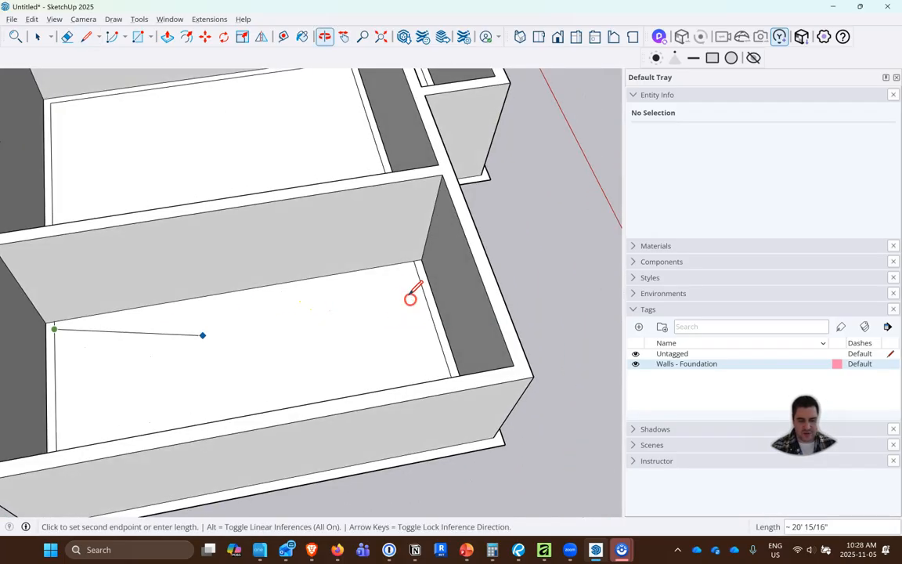
pyautogui.click(409, 245)
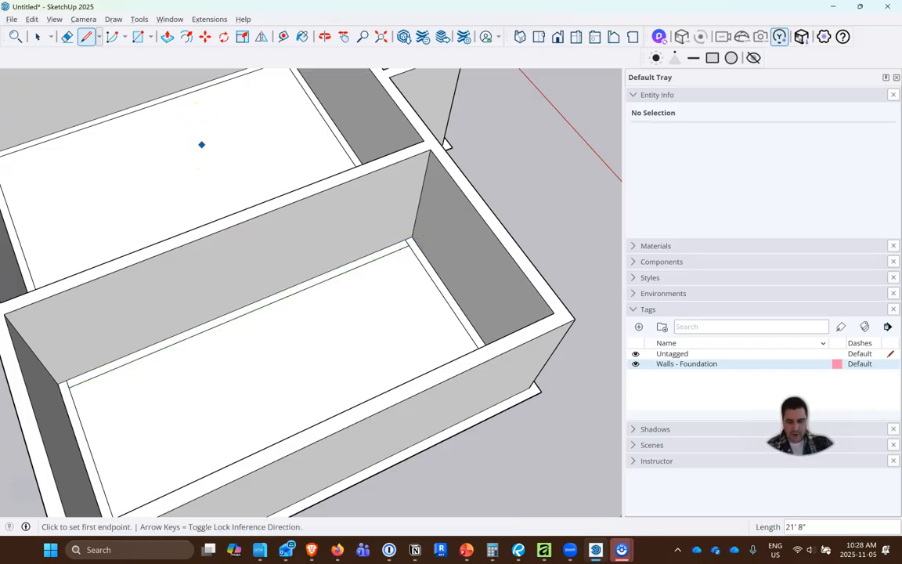
# - Hide the Walls - Foundation tag and erase the middle line and the edge segments closing both ends of the dividing footing strip
pyautogui.click(635, 364)
pyautogui.moveTo(403, 356); pyautogui.dragTo(531, 241, button='middle')
pyautogui.scroll(3, 23, 408)
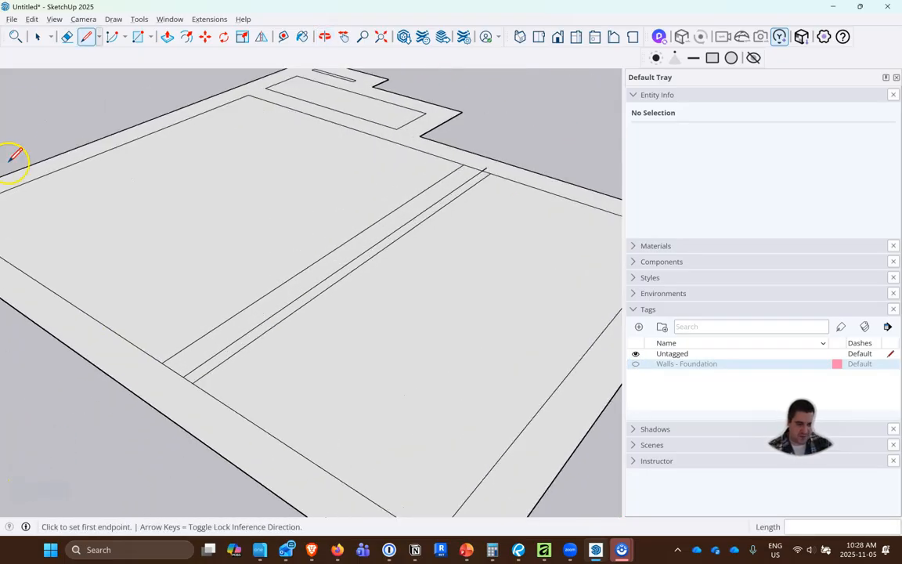
pyautogui.click(68, 36)
pyautogui.click(188, 375)
pyautogui.scroll(4, 485, 166)
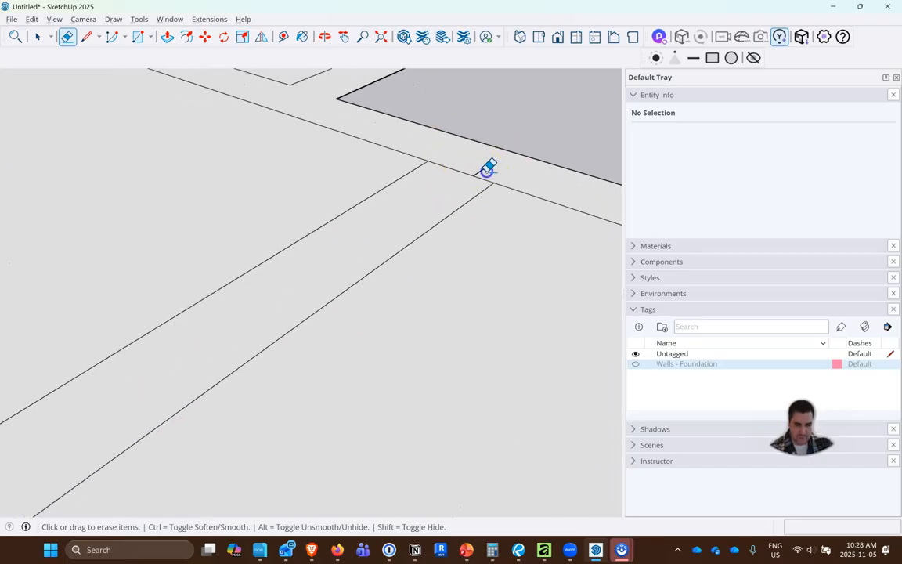
pyautogui.click(461, 184)
pyautogui.scroll(-6, 452, 200)
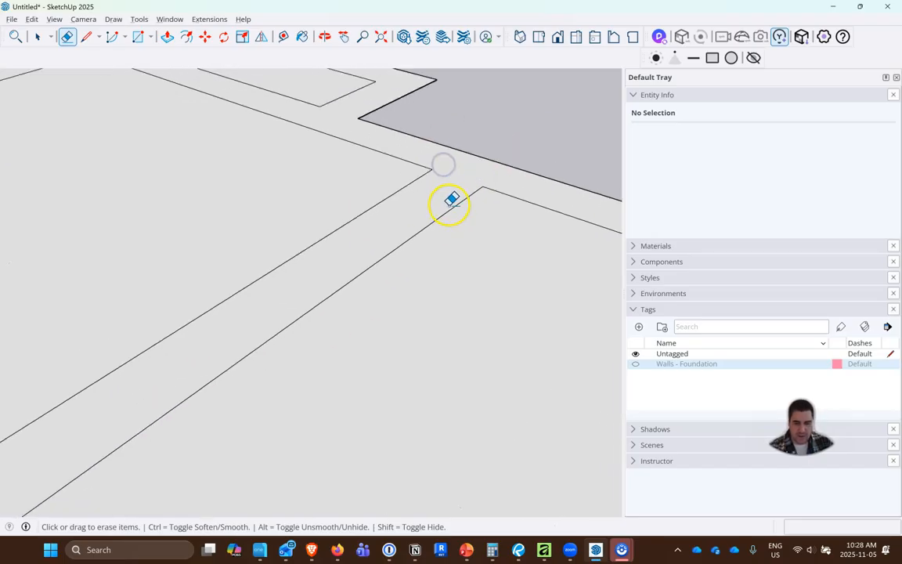
# - Delete the two large faces enclosed by the inner footing outlines on either side of the dividing strip
pyautogui.click(37, 36)
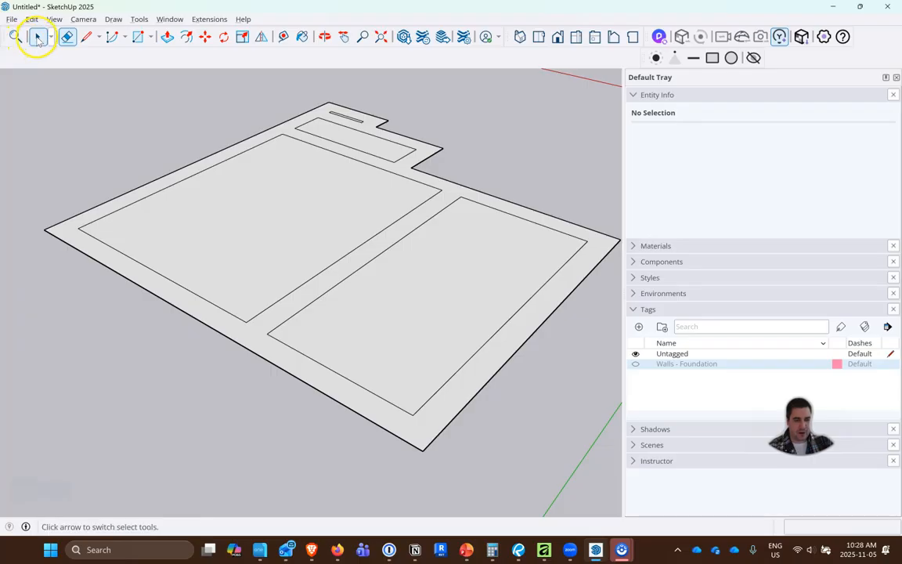
pyautogui.click(479, 306)
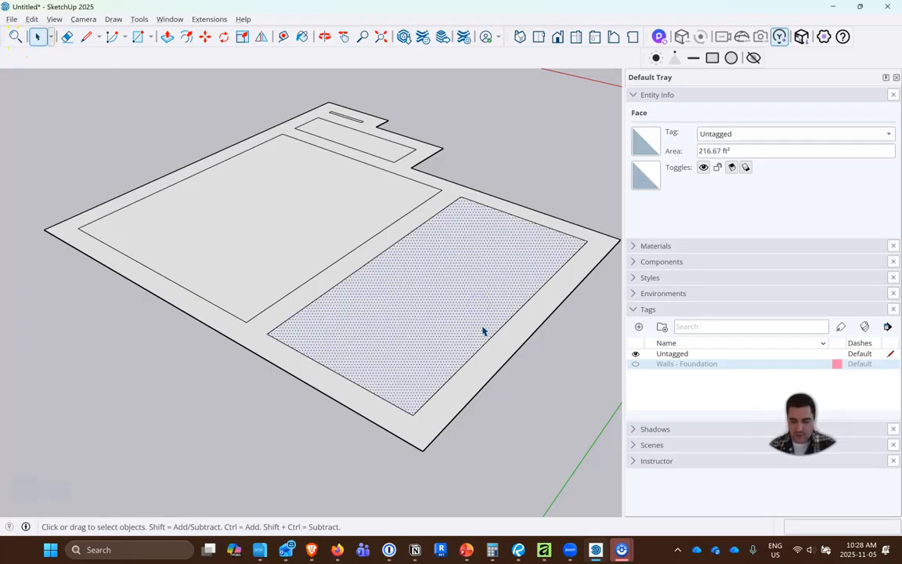
pyautogui.press('Delete')
pyautogui.click(310, 211)
pyautogui.press('Delete')
# - Delete the enclosed face in the large jog and the narrow one in the small projection
pyautogui.scroll(5, 347, 114)
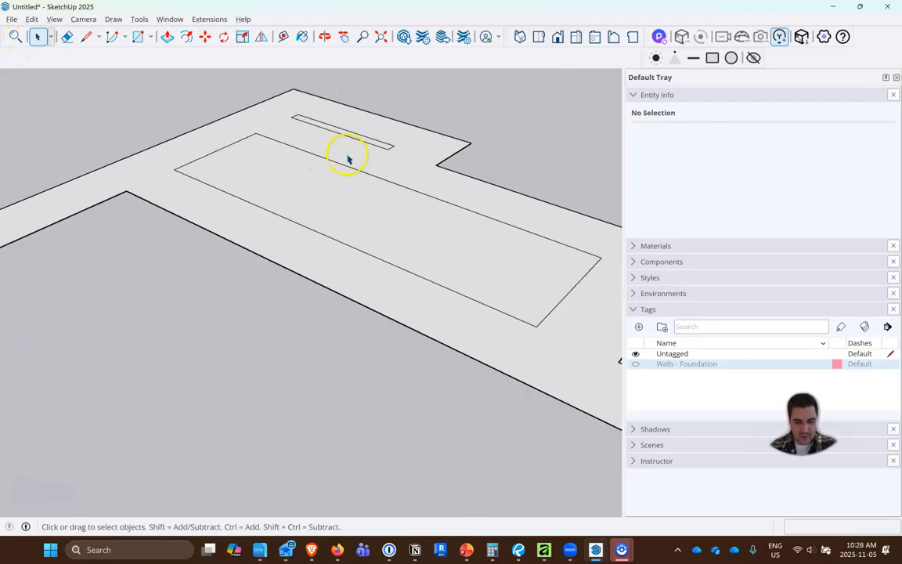
pyautogui.scroll(3, 349, 159)
pyautogui.click(318, 215)
pyautogui.press('Delete')
pyautogui.click(347, 130)
pyautogui.press('Delete')
pyautogui.scroll(-3, 280, 178)
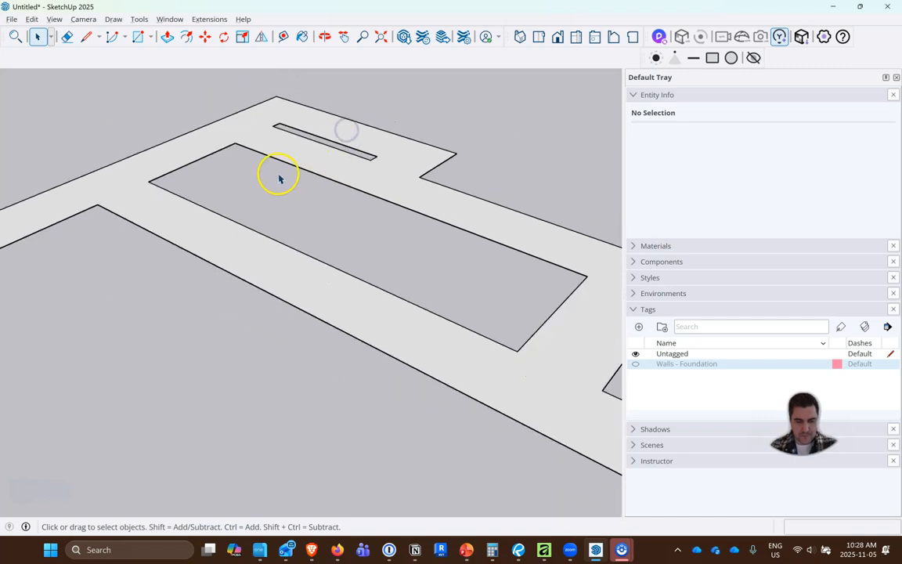
pyautogui.scroll(-5, 280, 179)
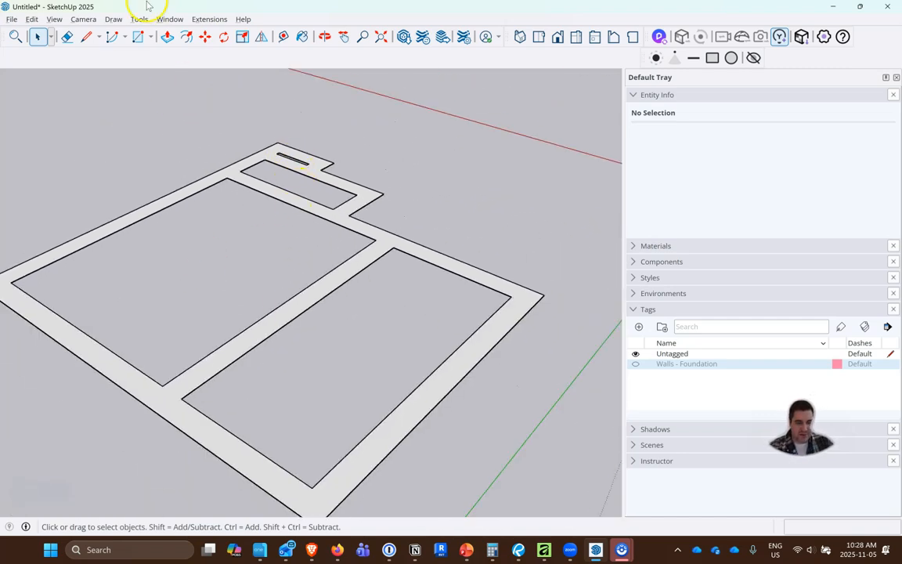
# - Push/Pull the footing face downward to a 6" thickness and show the Walls - Foundation tag
pyautogui.click(167, 38)
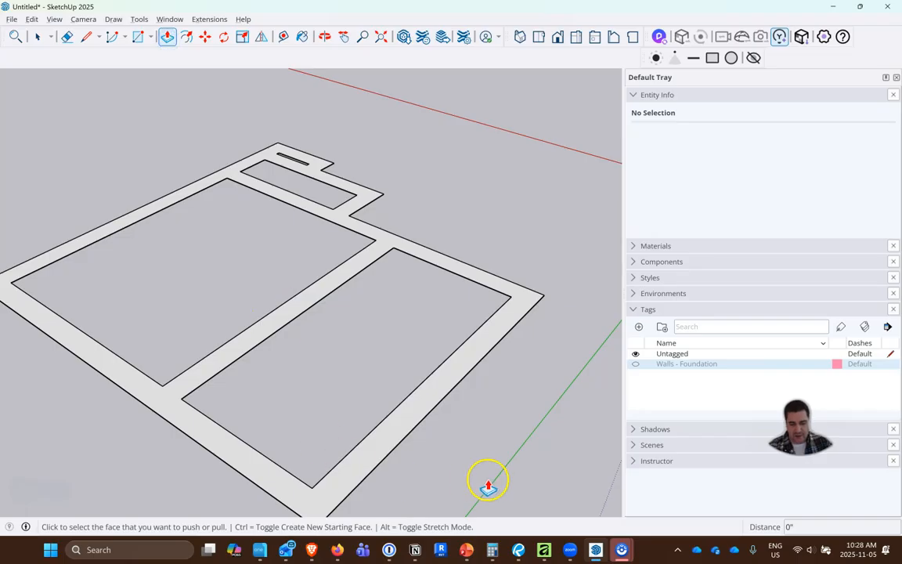
pyautogui.click(439, 413)
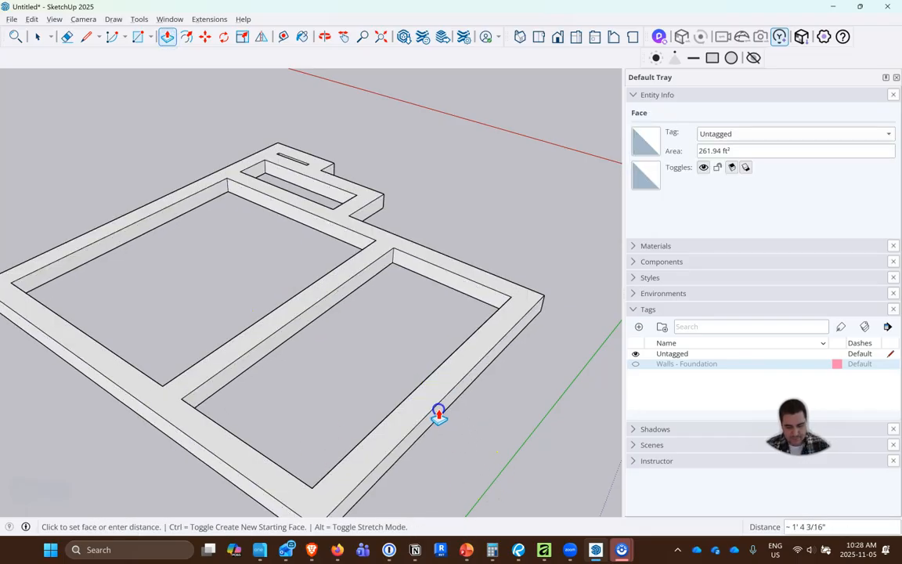
pyautogui.press('Escape')
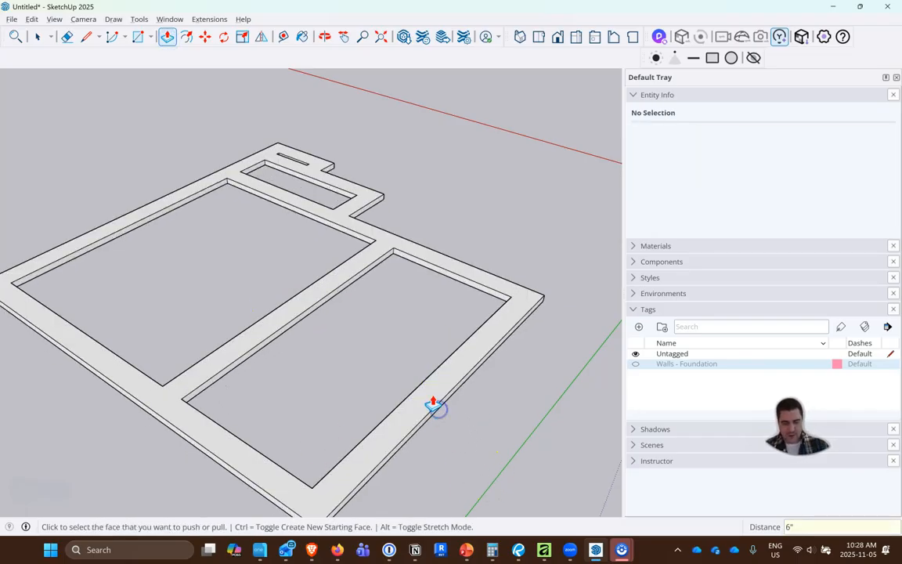
pyautogui.click(635, 364)
pyautogui.scroll(-5, 491, 409)
pyautogui.moveTo(491, 409); pyautogui.dragTo(31, 376, button='middle')
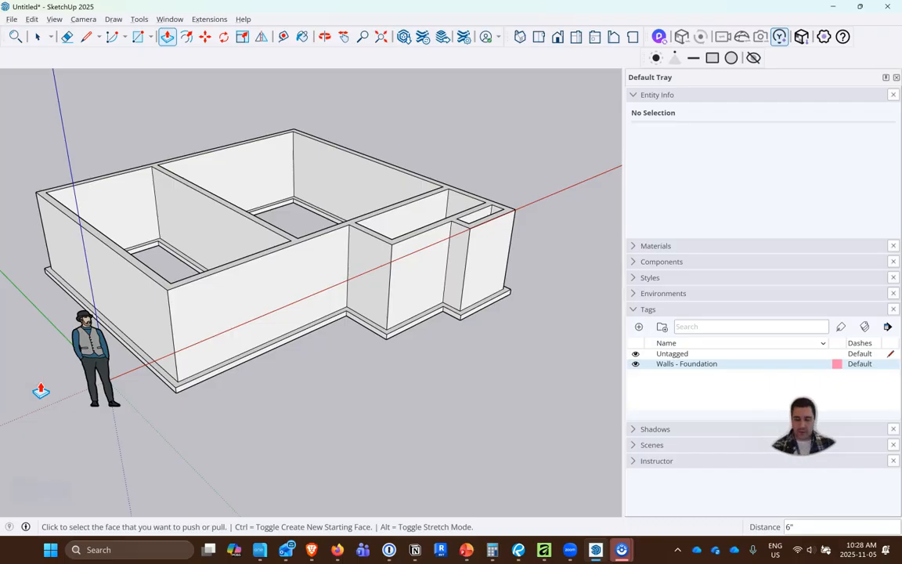
# - Hide the Walls - Foundation tag, select all the footing geometry and make it a group
pyautogui.click(636, 365)
pyautogui.moveTo(413, 342); pyautogui.dragTo(142, 359, button='middle')
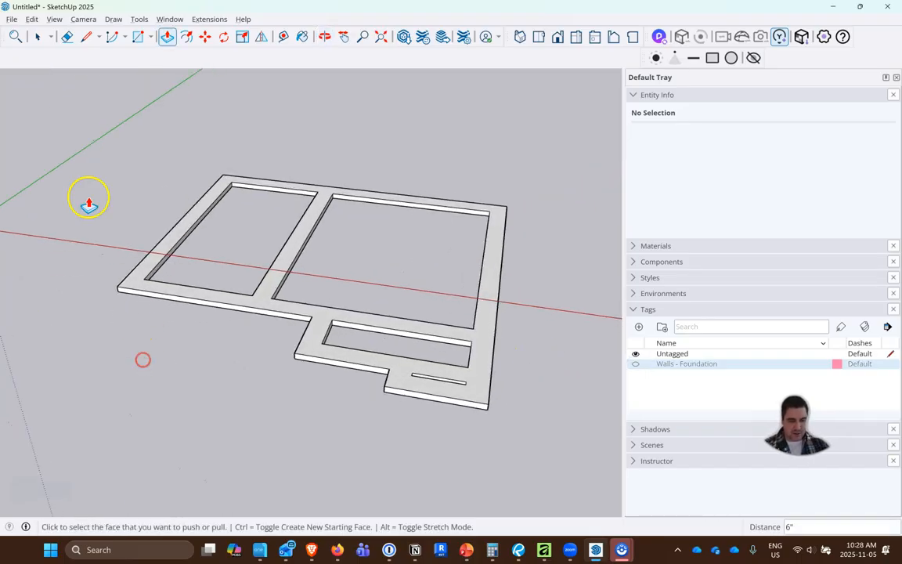
pyautogui.click(37, 36)
pyautogui.moveTo(622, 481); pyautogui.dragTo(585, 475)
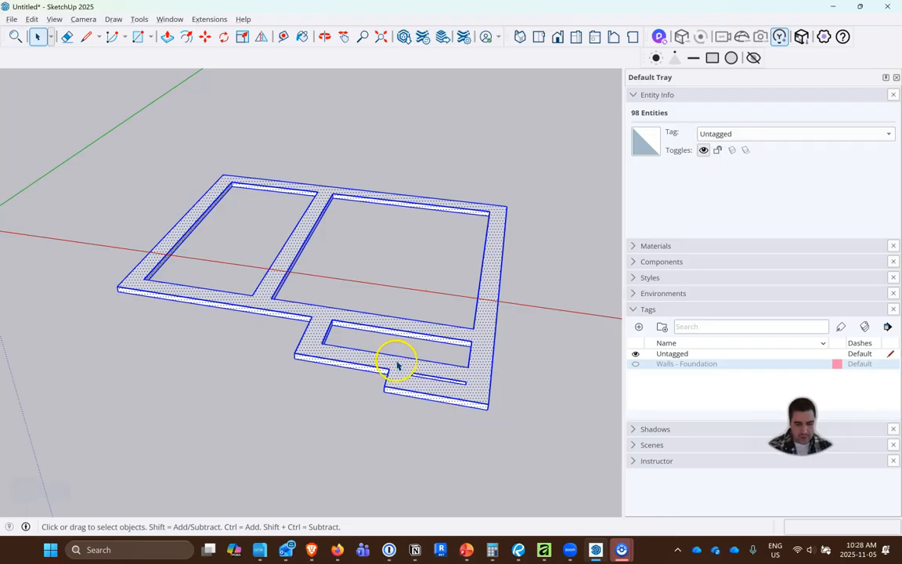
pyautogui.rightClick(434, 328)
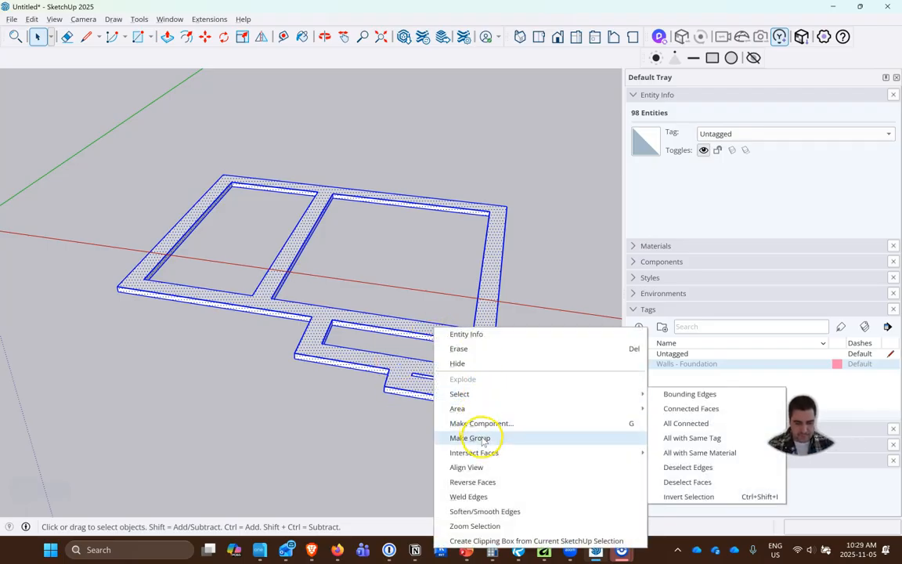
pyautogui.click(483, 439)
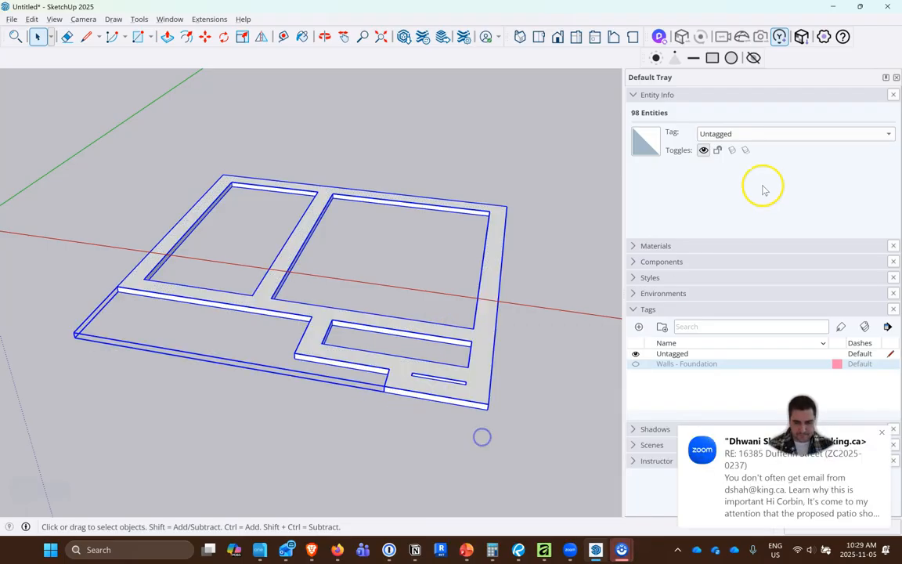
# - Create a tag named Footings and assign the footing group to it
pyautogui.click(639, 328)
pyautogui.write('Footir')
pyautogui.write('gs')
pyautogui.press('Return')
pyautogui.click(730, 137)
pyautogui.click(730, 148)
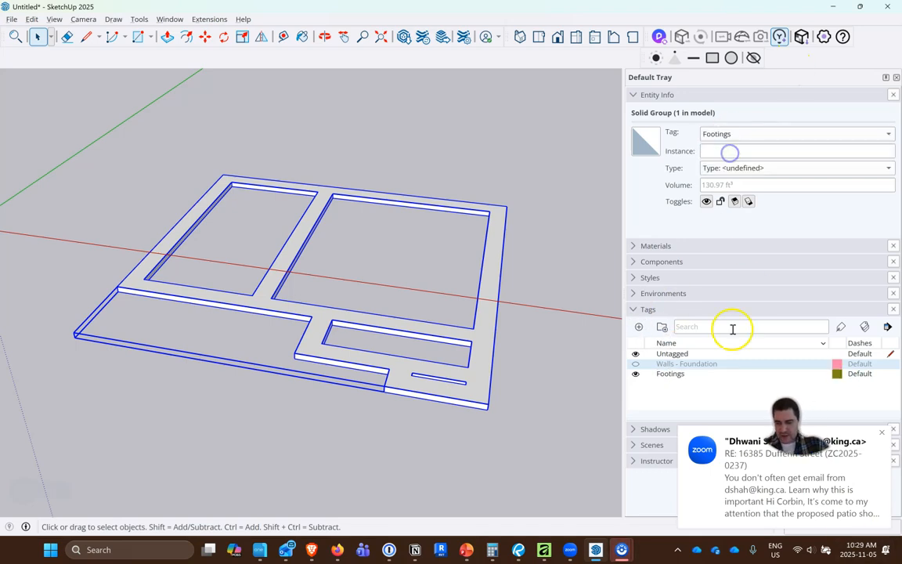
# - Show the Walls - Foundation tag and inspect how the walls sit on the footings
pyautogui.click(635, 364)
pyautogui.moveTo(639, 369); pyautogui.dragTo(614, 389, button='middle')
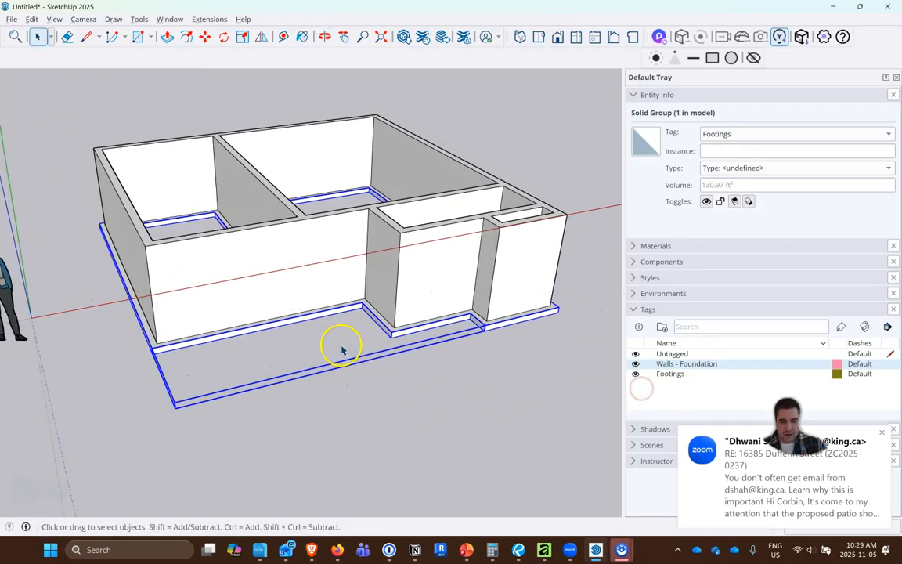
pyautogui.scroll(-2, 489, 302)
pyautogui.scroll(2, 508, 288)
pyautogui.scroll(-2, 510, 299)
pyautogui.scroll(-1, 510, 298)
pyautogui.scroll(2, 244, 175)
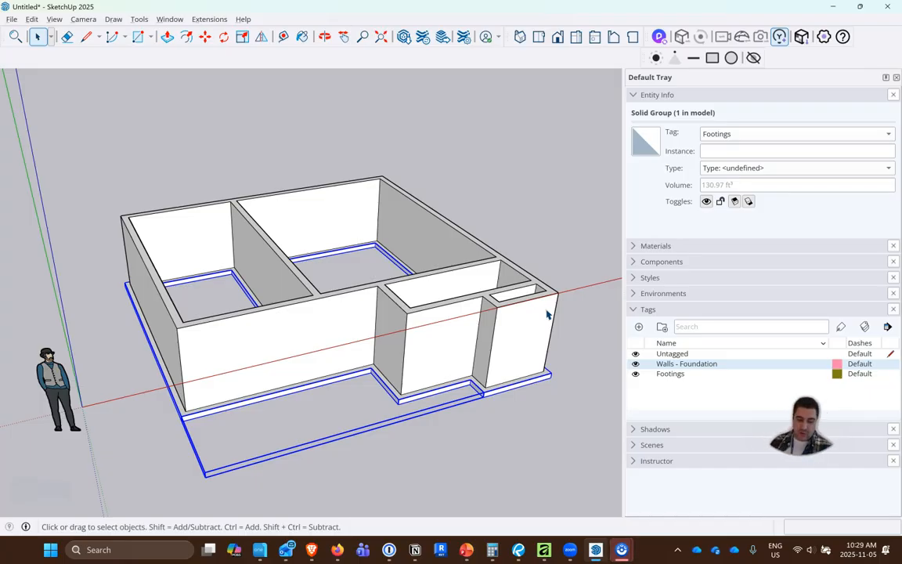
# - Switch to the PDF elevations and examine the cross-section's floor, foundation wall and footing levels around the heated basement
pyautogui.hotkey('alt', 'Tab')
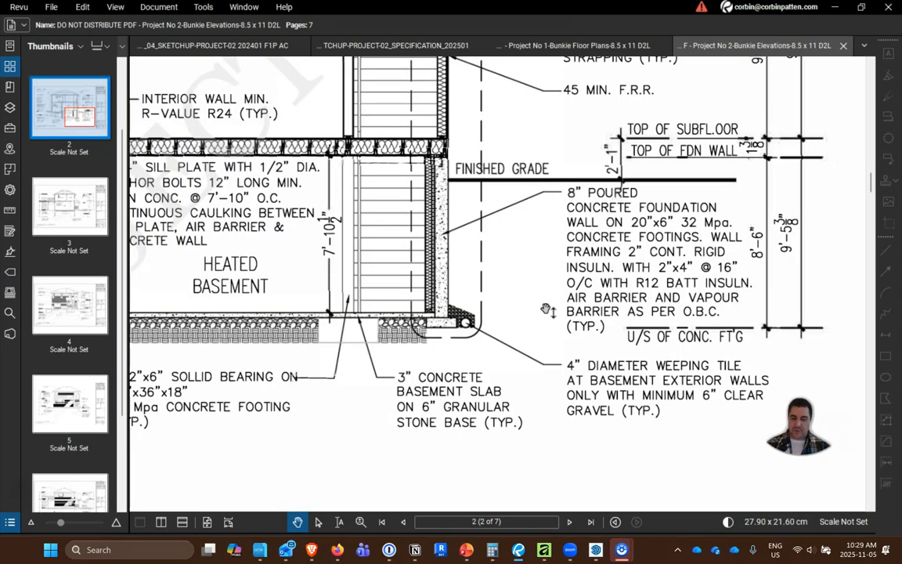
pyautogui.scroll(-5, 540, 286)
pyautogui.scroll(6, 558, 286)
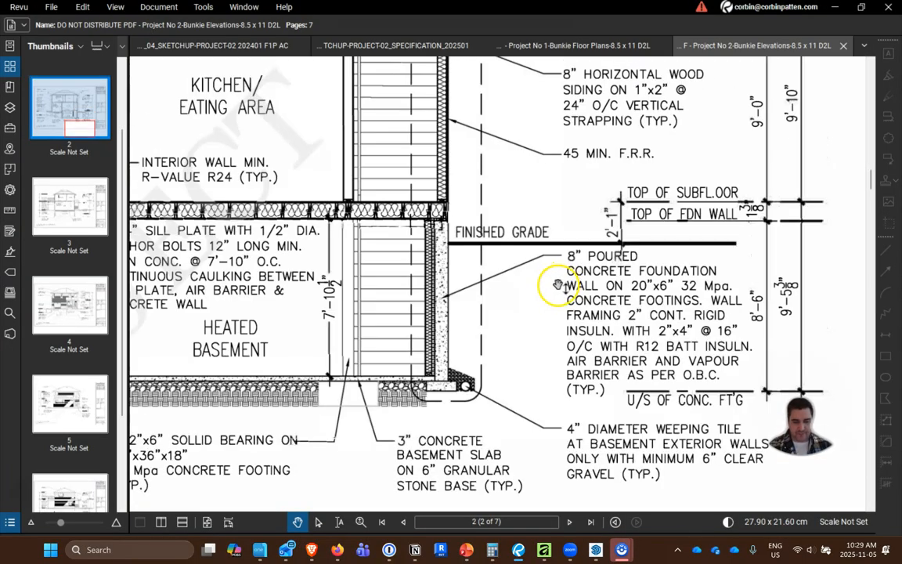
pyautogui.scroll(-4, 558, 286)
pyautogui.scroll(3, 480, 309)
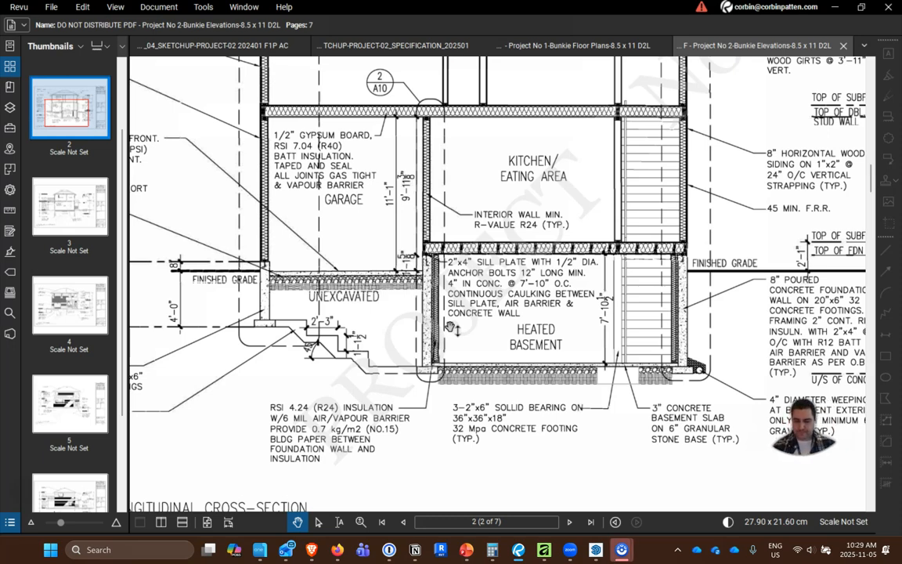
pyautogui.scroll(2, 777, 277)
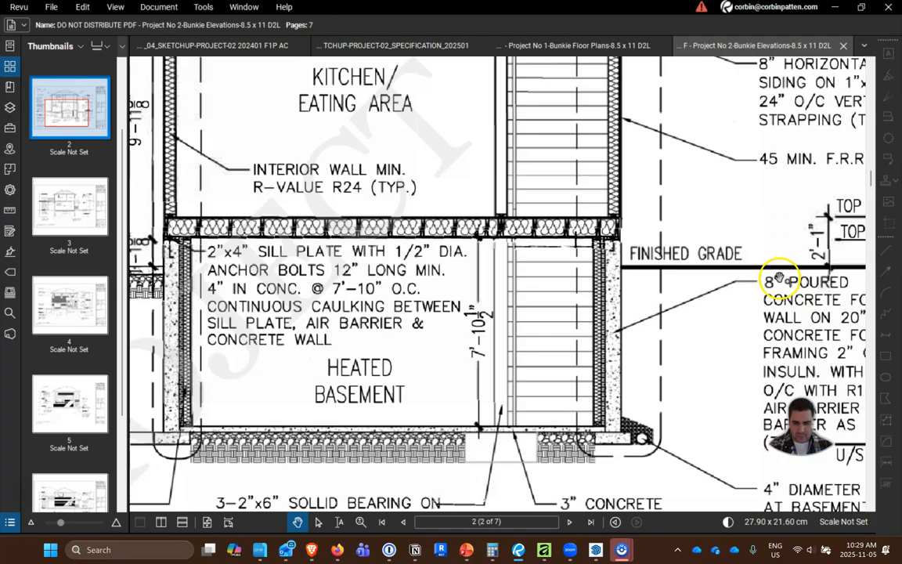
pyautogui.scroll(-3, 646, 249)
pyautogui.scroll(2, 619, 230)
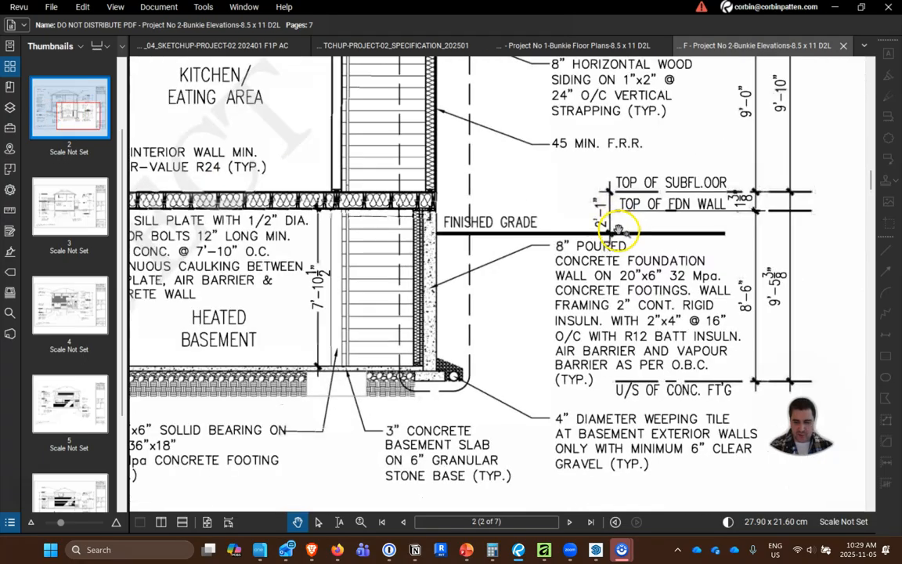
pyautogui.scroll(-2, 439, 242)
pyautogui.scroll(2, 312, 233)
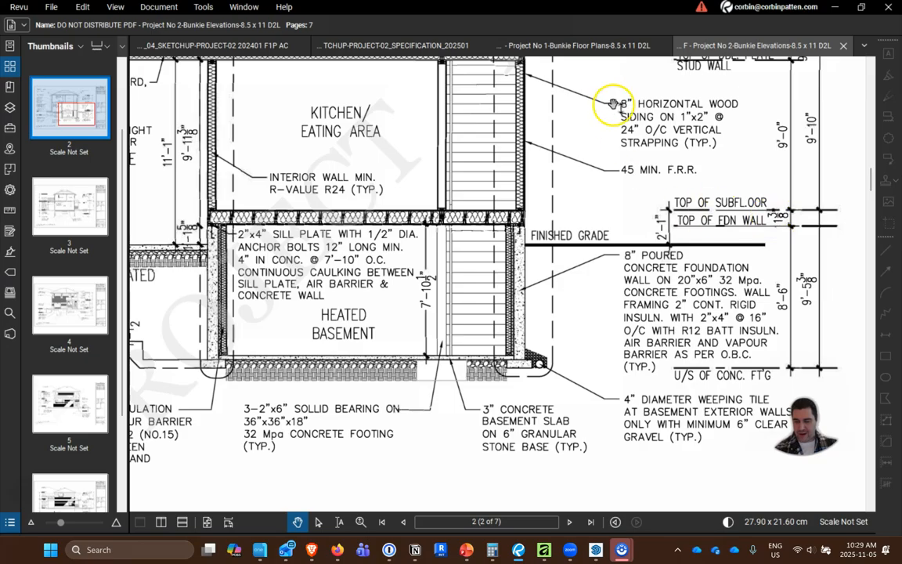
# - Open the floor plans PDF and examine the foundation plan's basement dimensions and floor joist notes
pyautogui.click(564, 45)
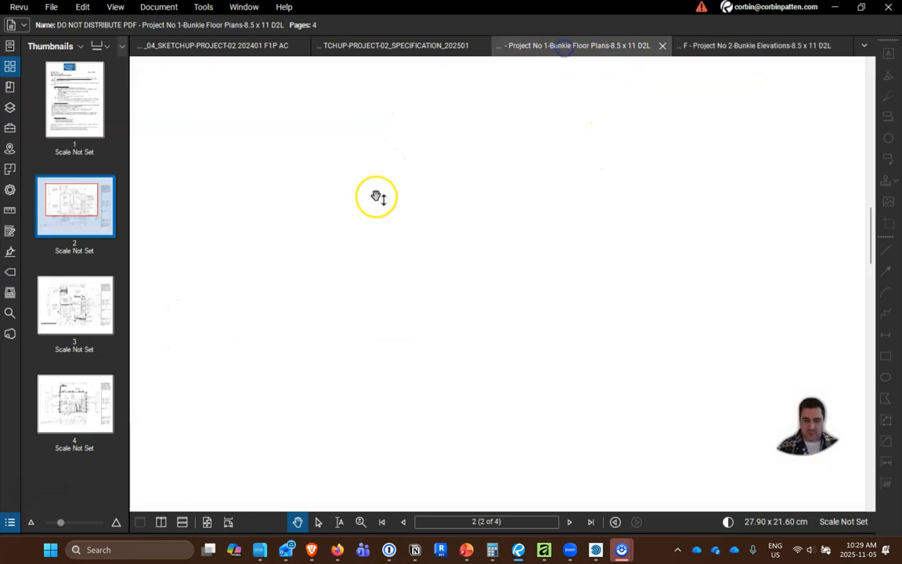
pyautogui.scroll(-3, 408, 223)
pyautogui.scroll(2, 685, 237)
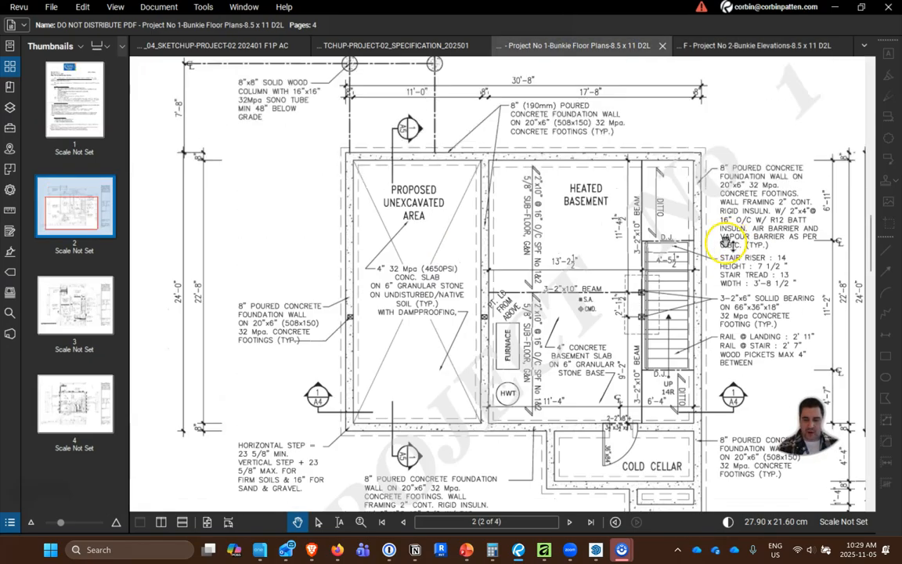
pyautogui.scroll(-5, 448, 365)
pyautogui.scroll(2, 447, 363)
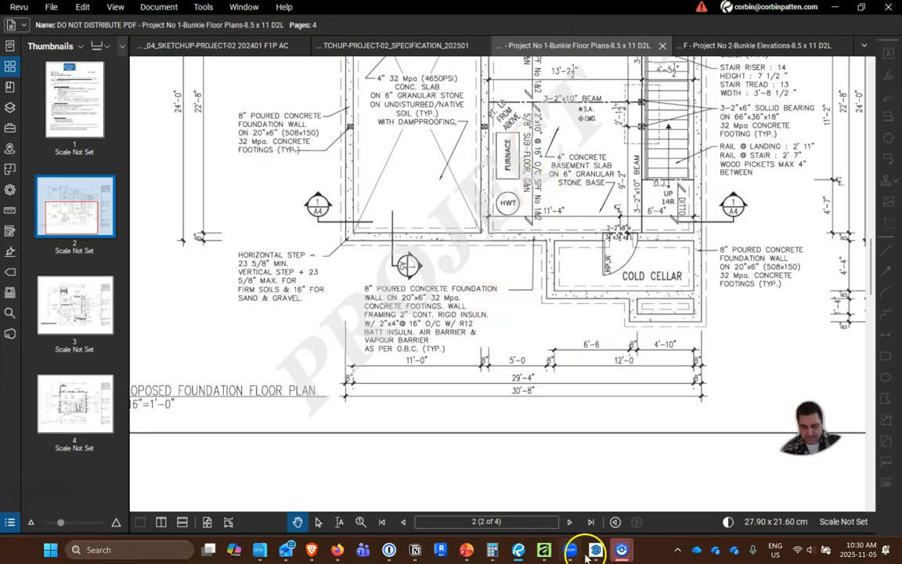
# - Return to SketchUp and draw a 19' by 24' rectangle on top of the foundation walls around the main basement
pyautogui.moveTo(544, 550)
pyautogui.click(538, 486)
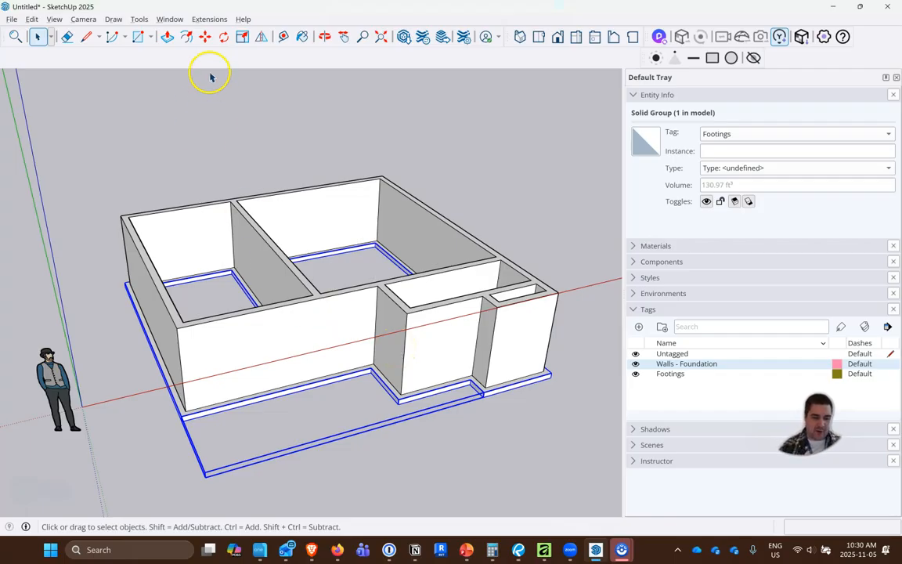
pyautogui.click(138, 37)
pyautogui.scroll(3, 255, 198)
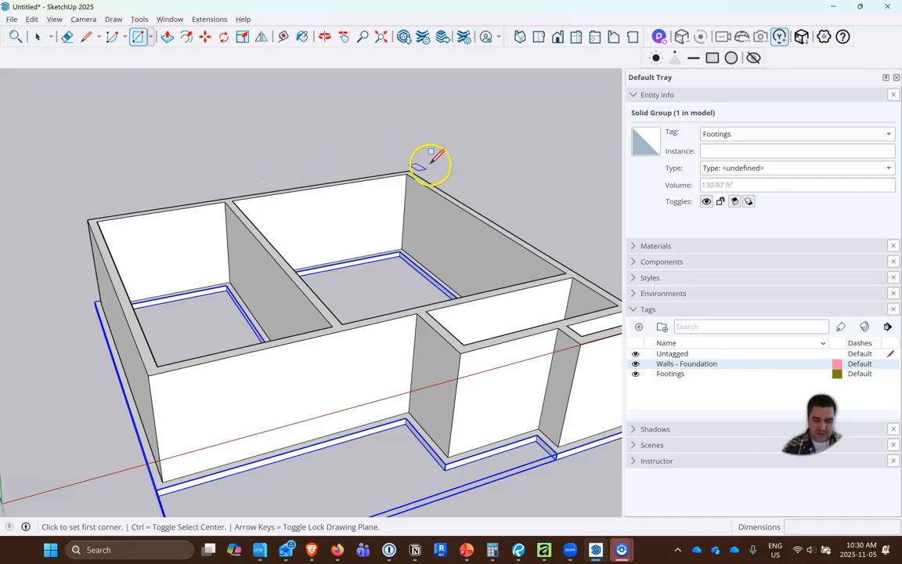
pyautogui.click(409, 171)
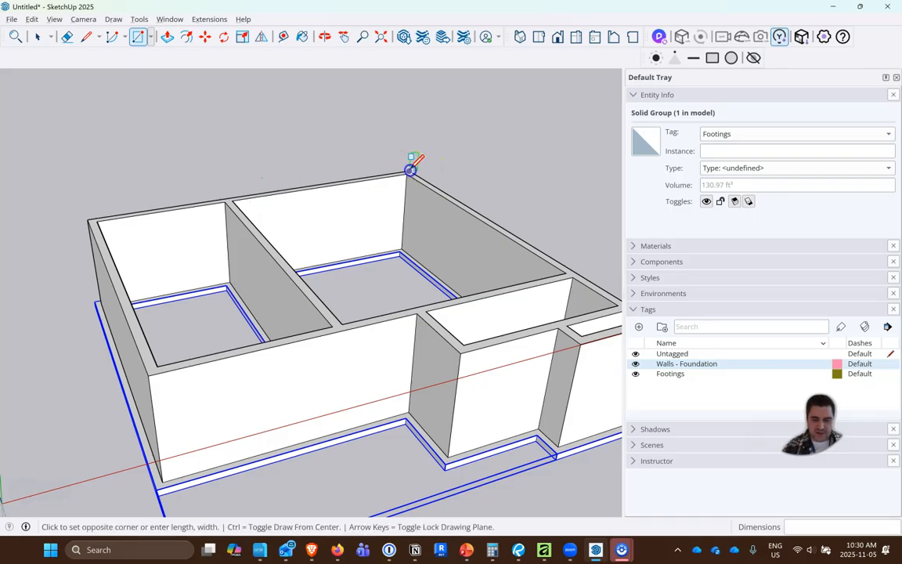
pyautogui.click(339, 324)
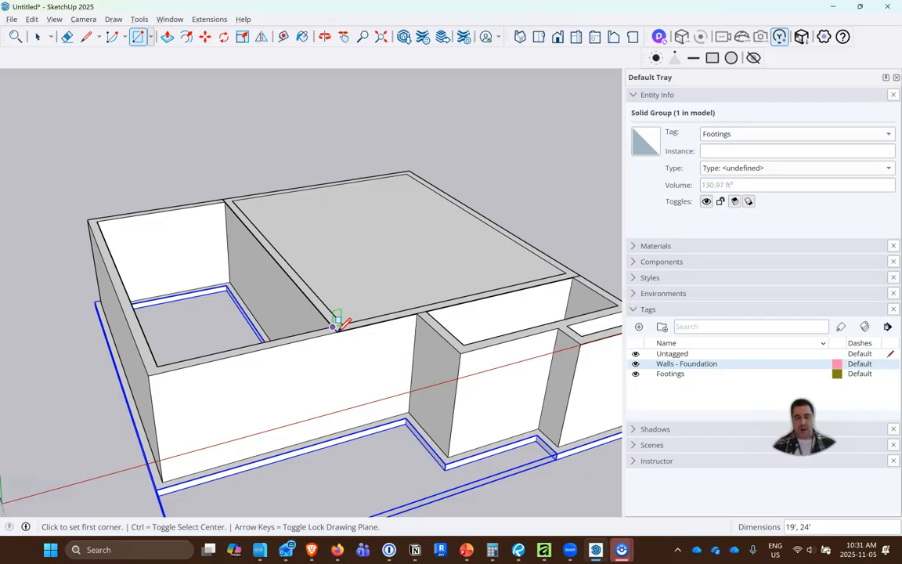
# - Push/Pull the rectangle upward 9.25", and raise its top face by a further 5/8" for the subfloor
pyautogui.click(166, 37)
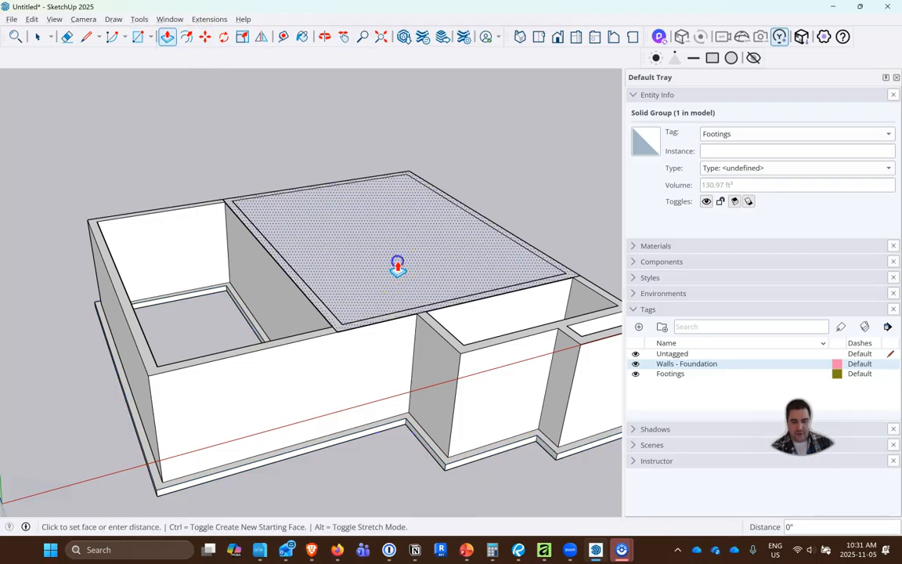
pyautogui.click(398, 266)
pyautogui.write('9.25')
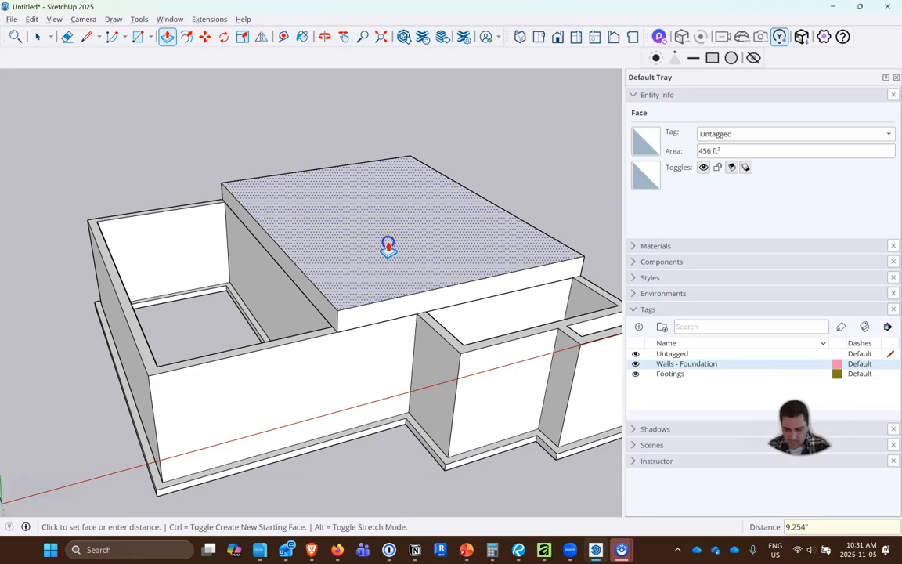
pyautogui.press('Return')
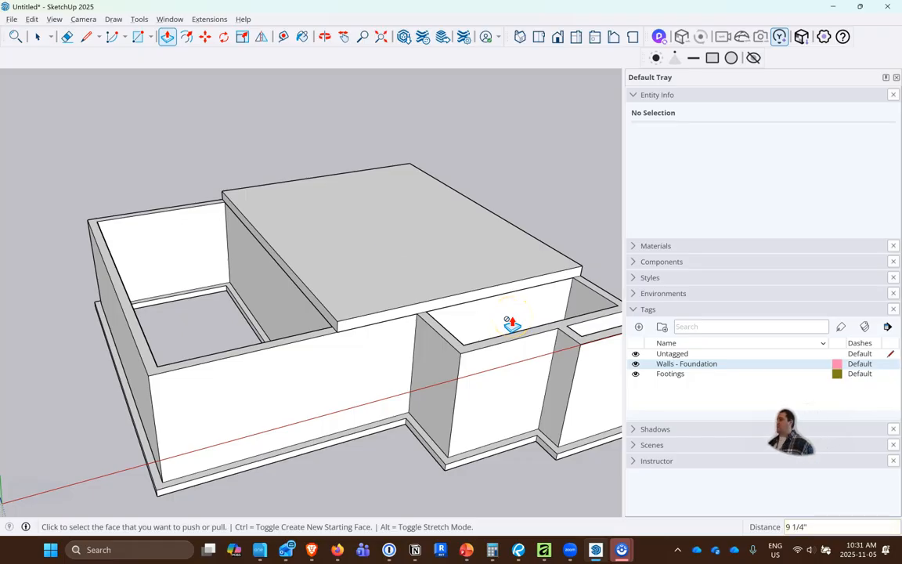
pyautogui.click(322, 246)
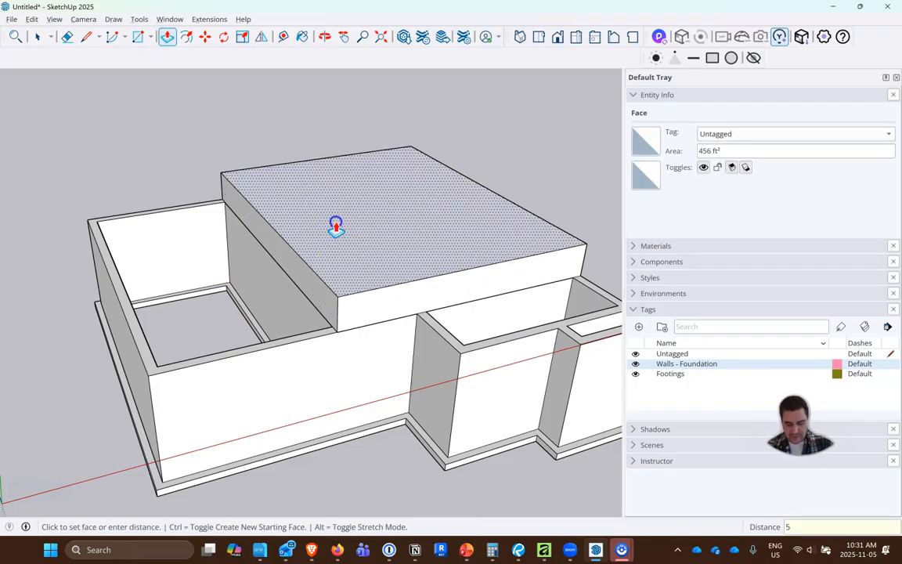
pyautogui.press('Return')
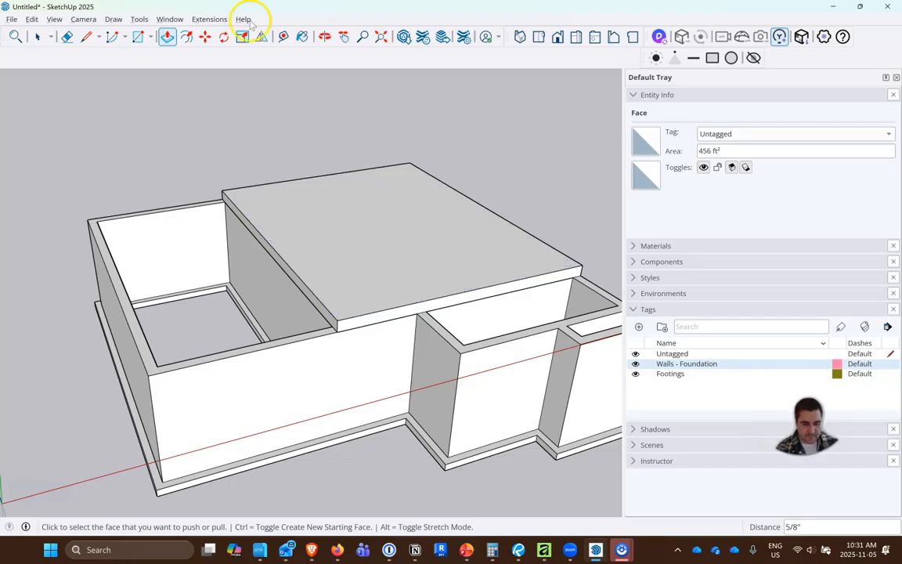
# - Select all the geometry of the new floor slab and make it a group
pyautogui.click(35, 36)
pyautogui.scroll(1, 351, 301)
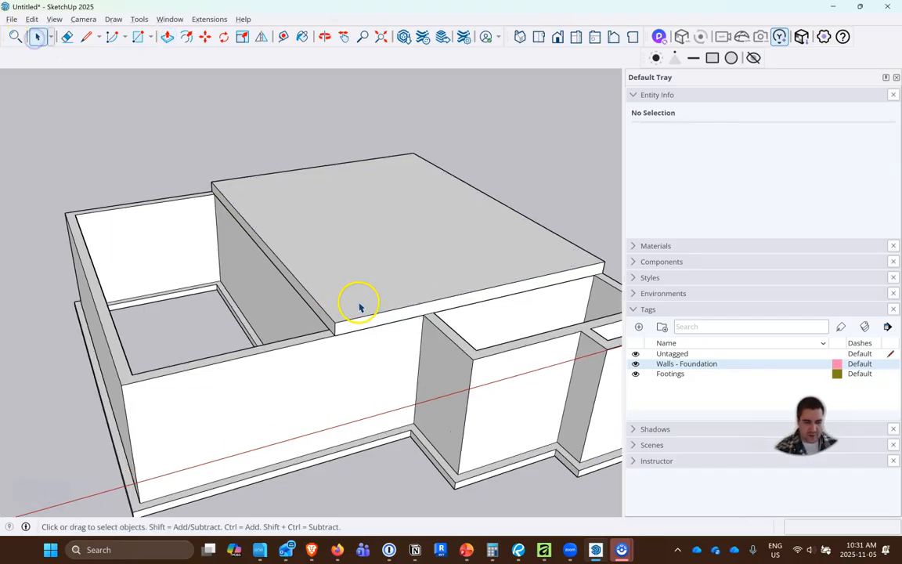
pyautogui.scroll(-5, 353, 304)
pyautogui.moveTo(452, 307); pyautogui.dragTo(369, 238, button='middle')
pyautogui.moveTo(505, 324); pyautogui.dragTo(520, 313)
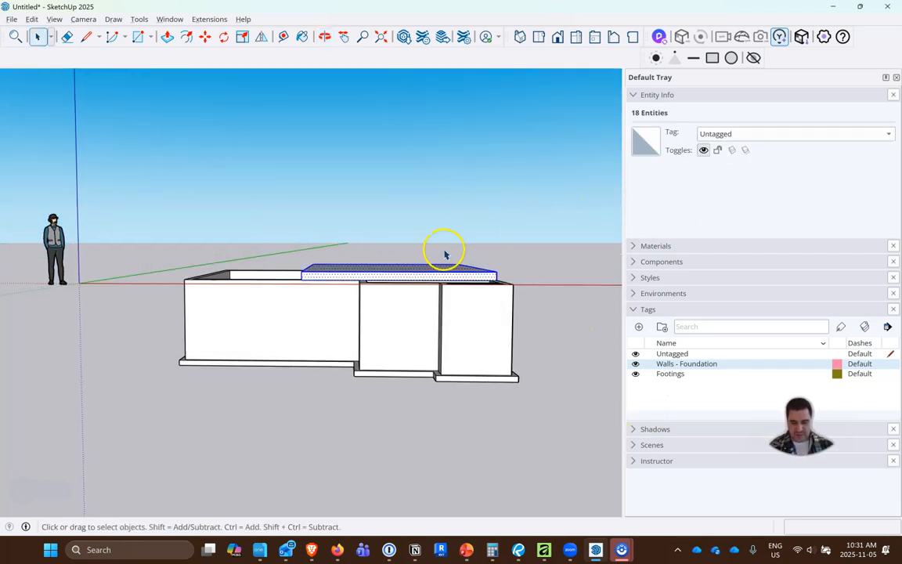
pyautogui.rightClick(410, 273)
pyautogui.click(447, 383)
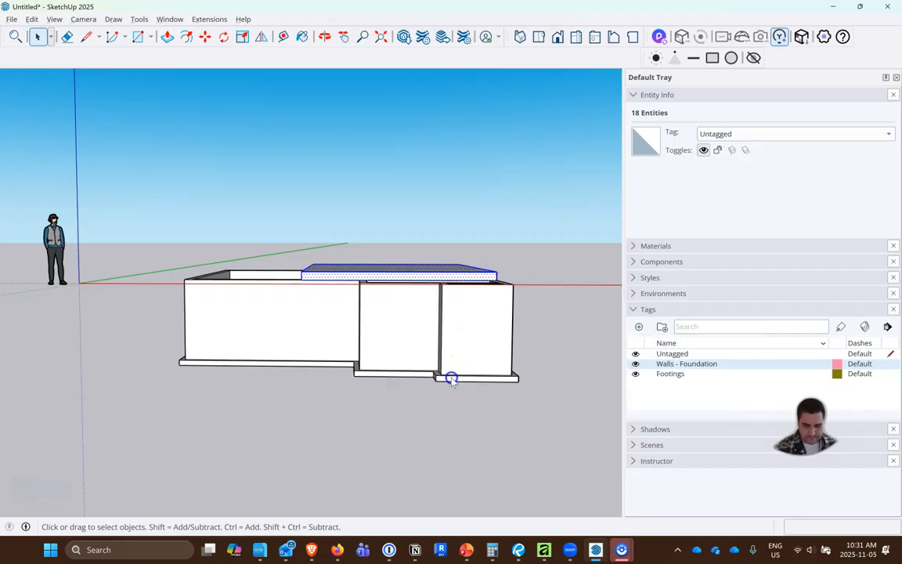
# - Create a tag named Floor - 1st and assign the floor slab group to it
pyautogui.click(638, 326)
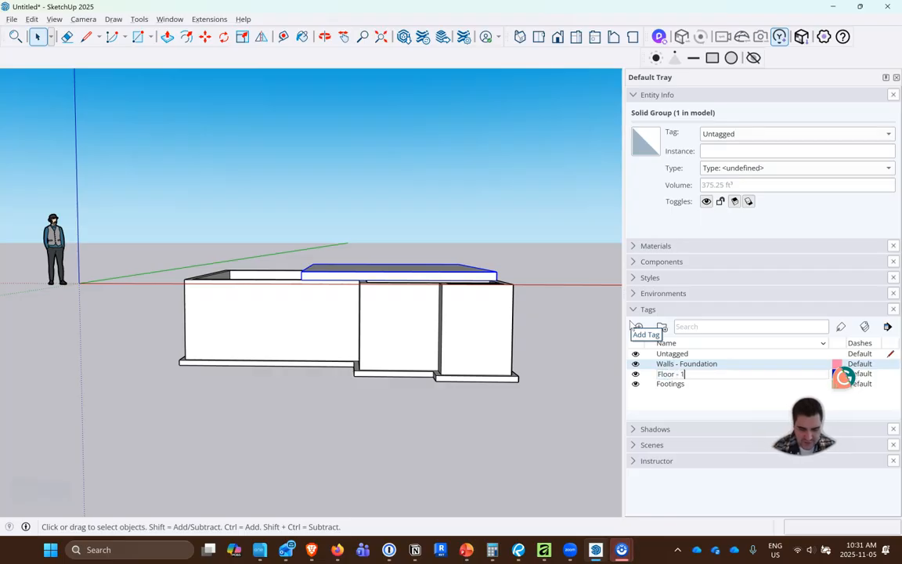
pyautogui.press('Return')
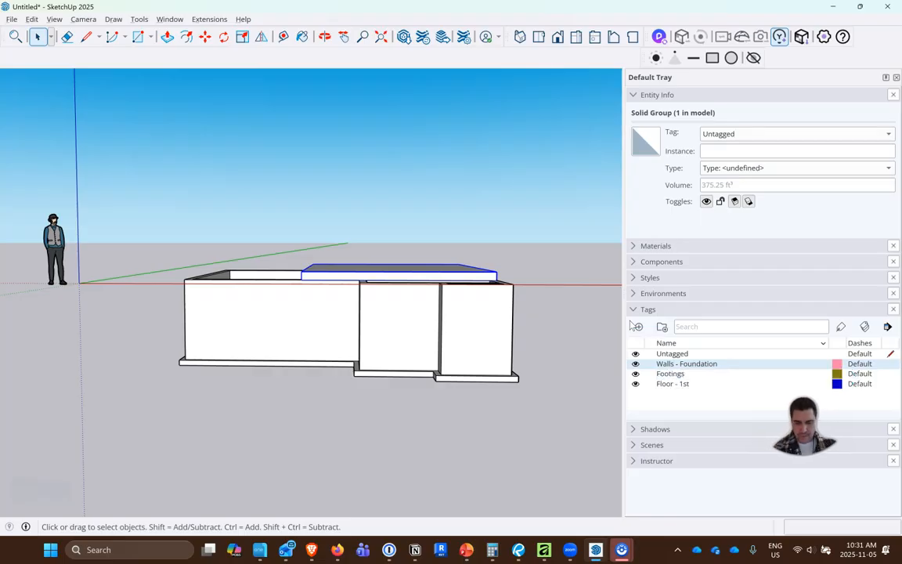
pyautogui.moveTo(403, 385); pyautogui.dragTo(376, 349, button='middle')
pyautogui.click(759, 134)
pyautogui.click(737, 147)
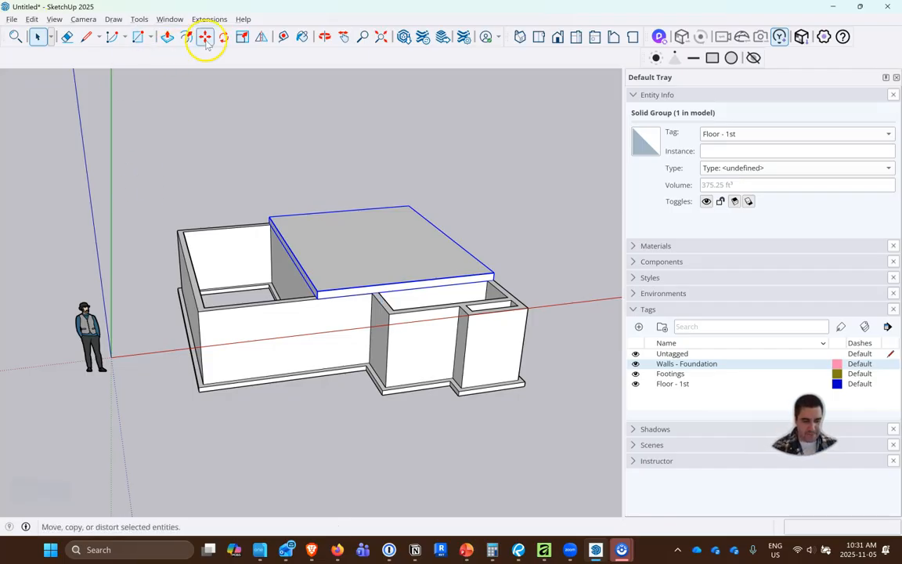
# - Draw a 19' by 24' rectangle over the floor slab's top and offset its outline inward 5.5"
pyautogui.click(138, 36)
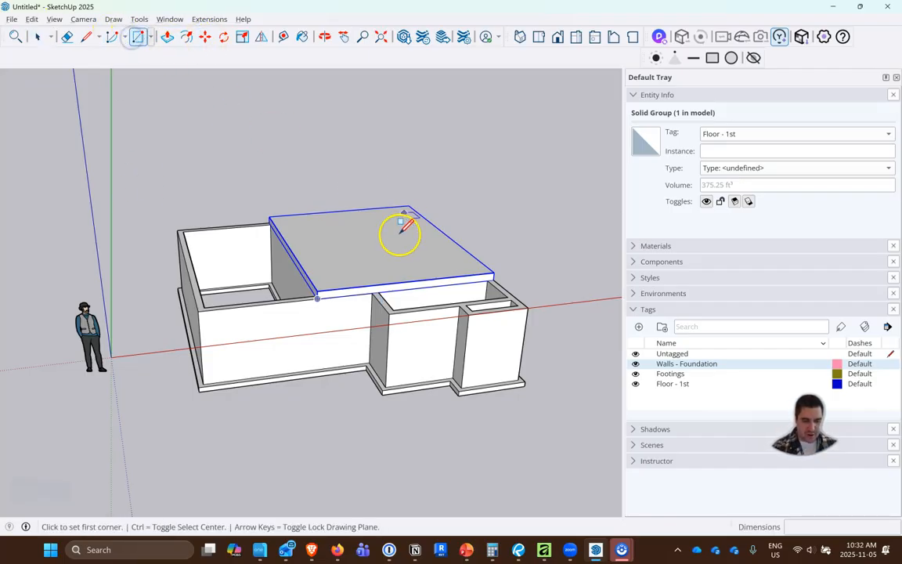
pyautogui.scroll(3, 401, 224)
pyautogui.click(202, 213)
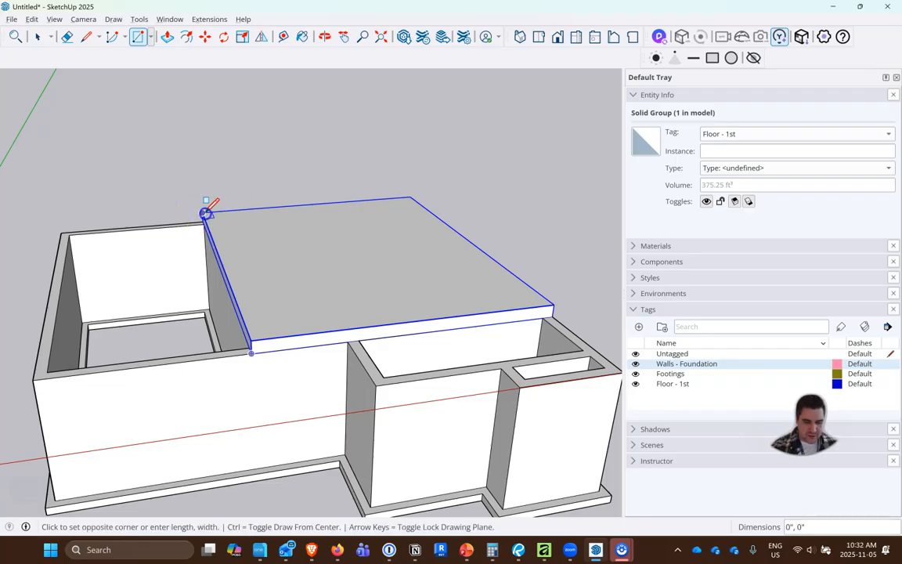
pyautogui.click(548, 303)
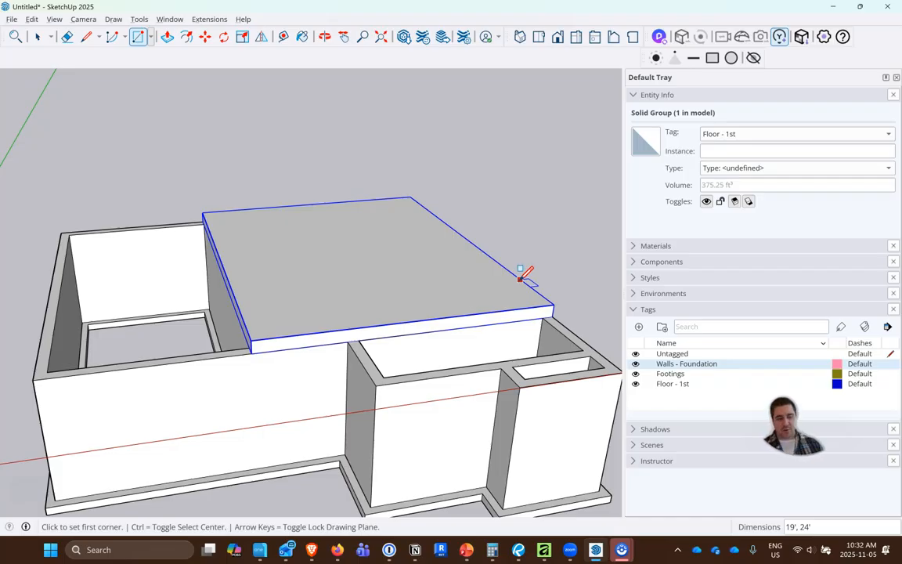
pyautogui.click(187, 36)
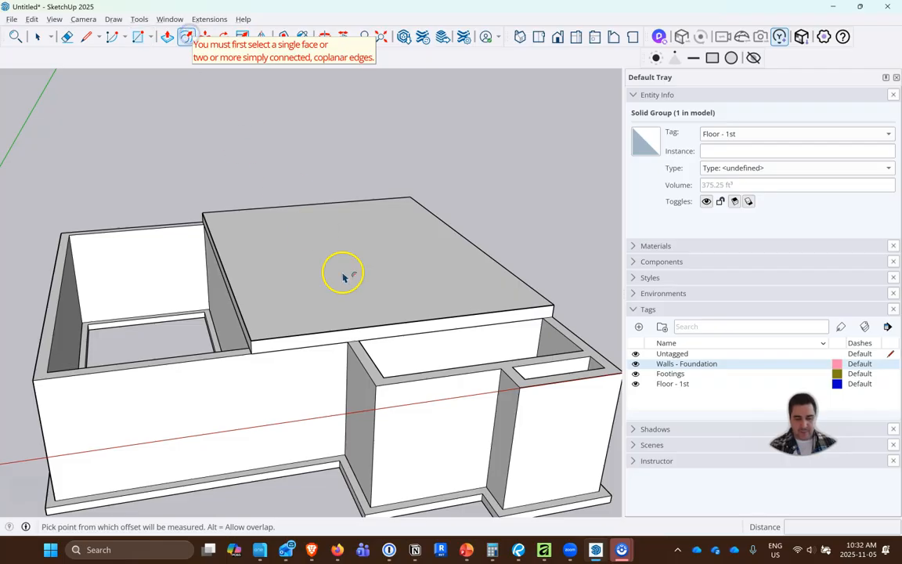
pyautogui.click(373, 314)
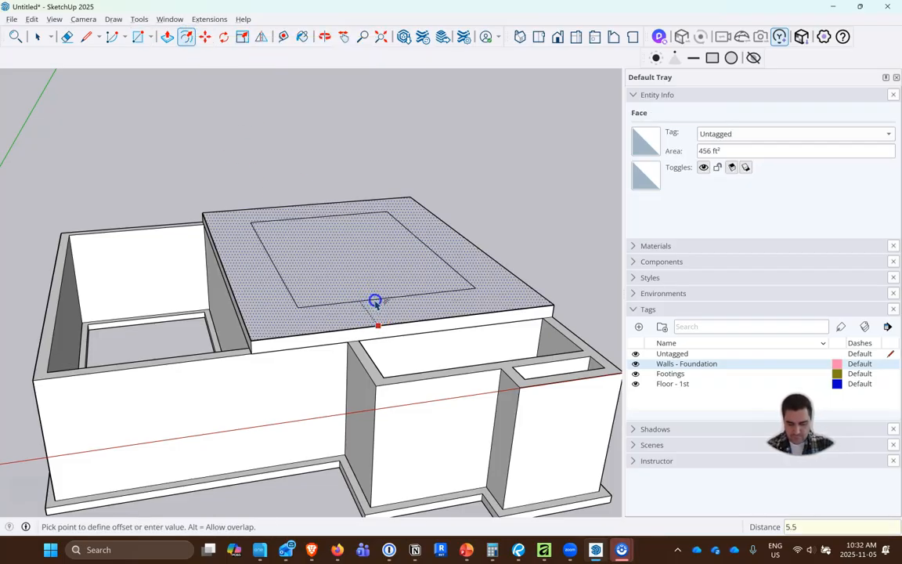
pyautogui.write('5.5"')
pyautogui.press('Return')
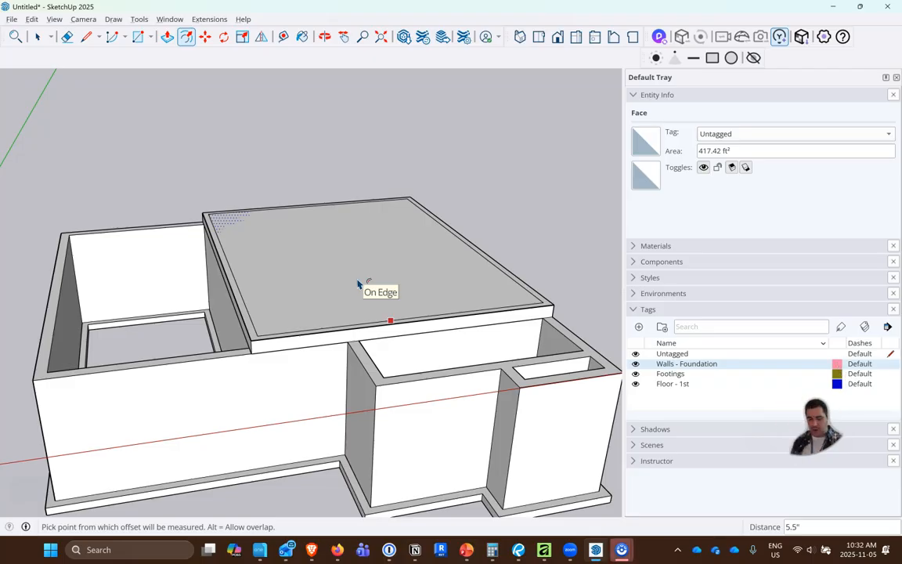
# - Check the first-floor wall height in the bunkie elevations PDF, and Push/Pull the wall outline ring in SketchUp up 9'
pyautogui.hotkey('alt', 'Tab')
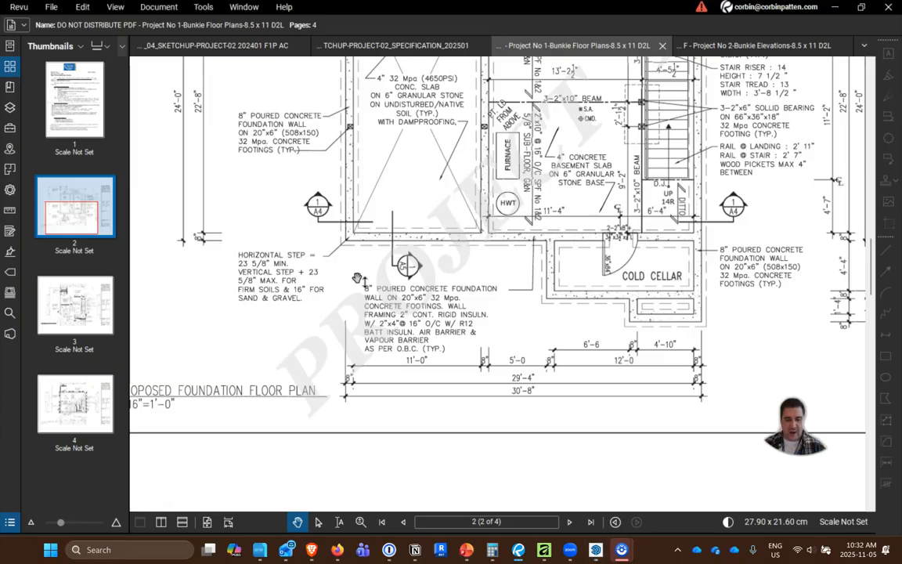
pyautogui.click(708, 47)
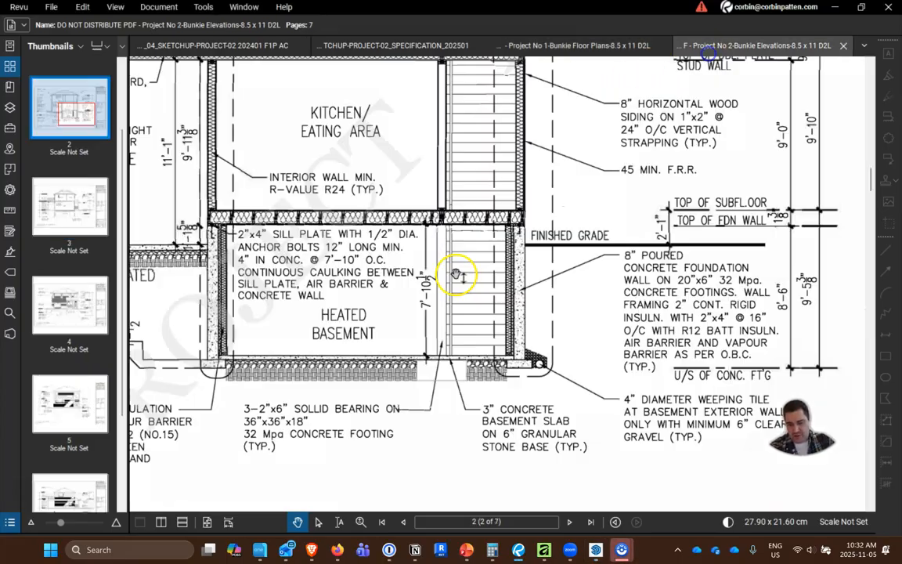
pyautogui.scroll(5, 299, 296)
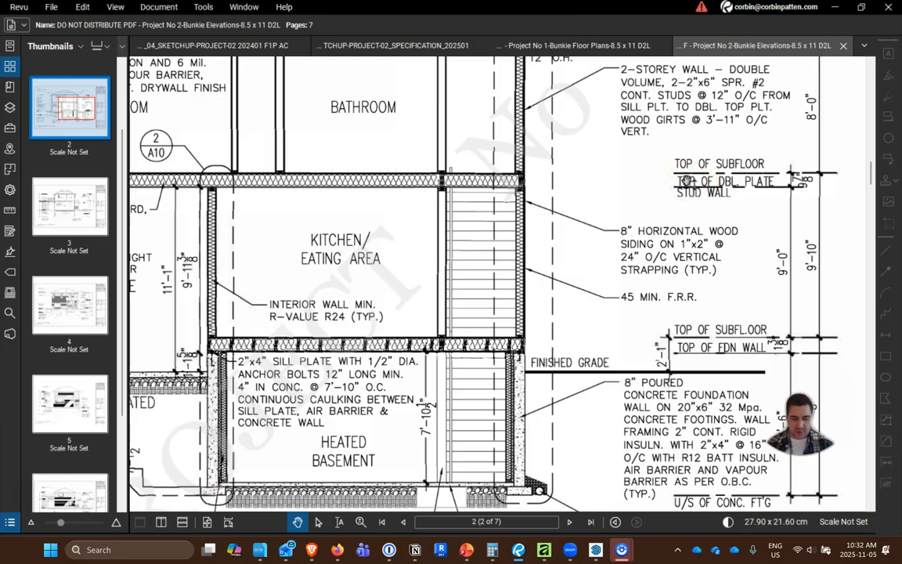
pyautogui.hotkey('alt', 'Tab')
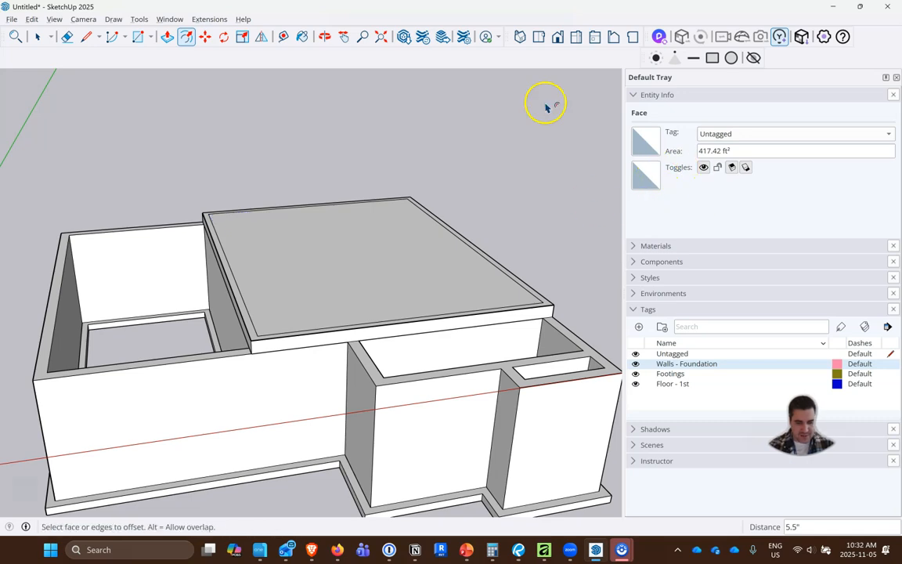
pyautogui.click(166, 36)
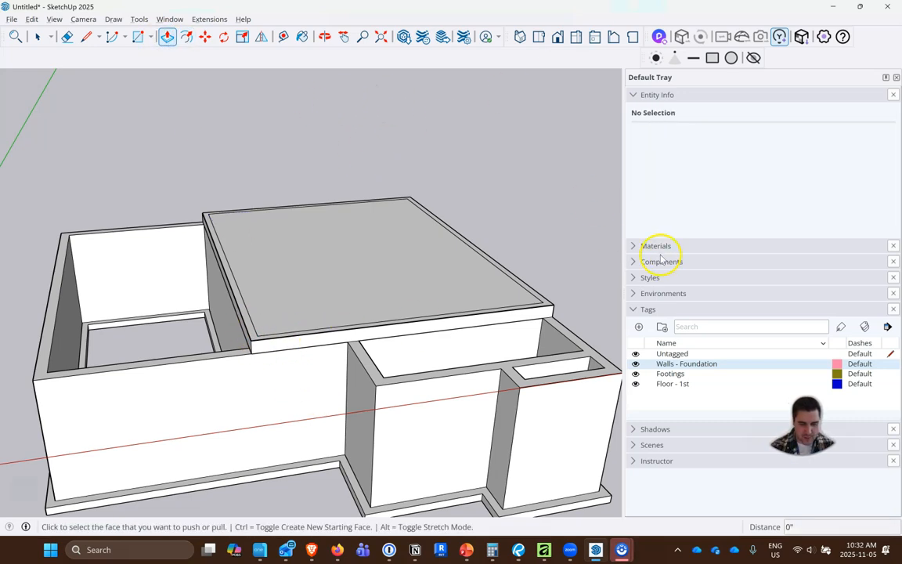
pyautogui.scroll(2, 558, 313)
pyautogui.scroll(2, 552, 309)
pyautogui.click(533, 301)
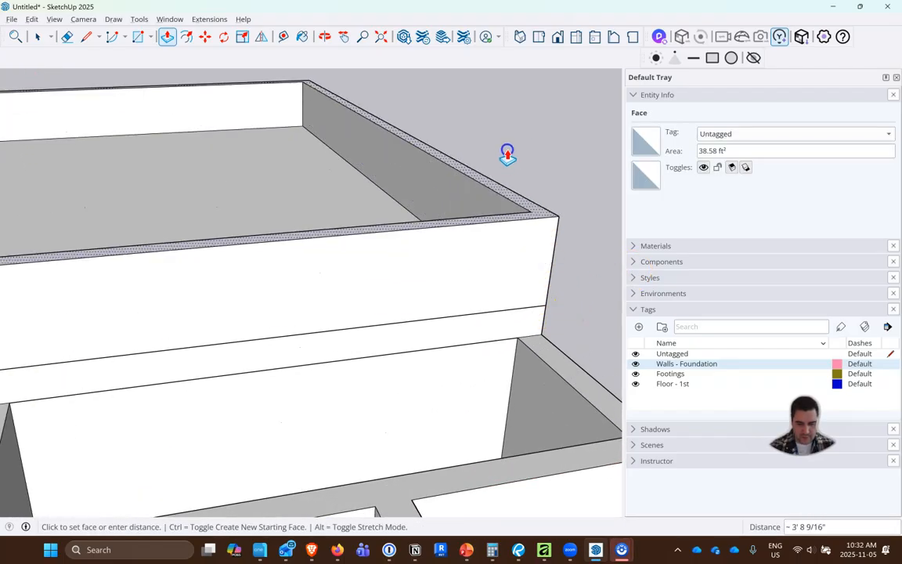
pyautogui.write("9'")
pyautogui.press('Return')
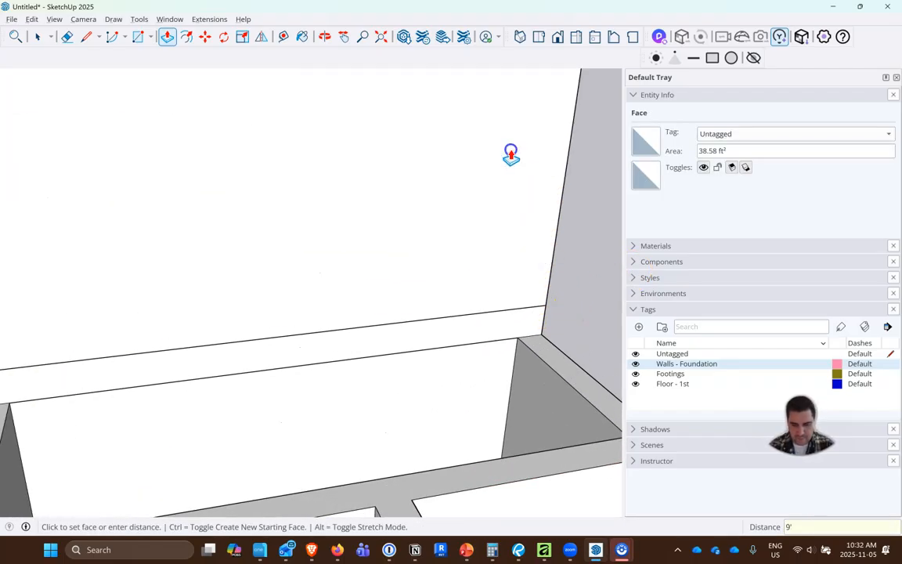
pyautogui.scroll(-5, 470, 345)
pyautogui.scroll(-1, 468, 339)
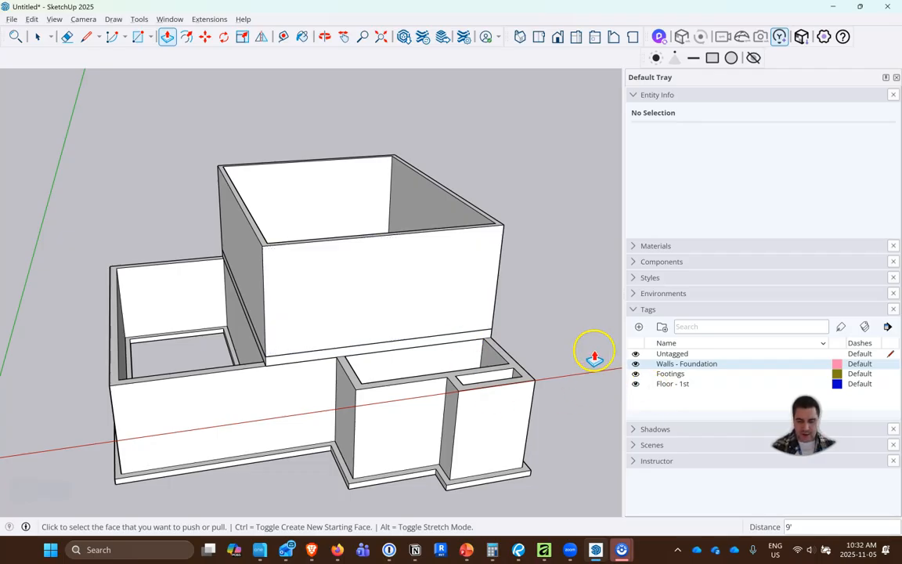
# - Select all the geometry of the raised first-floor walls and make it a group
pyautogui.moveTo(471, 321); pyautogui.dragTo(403, 313, button='middle')
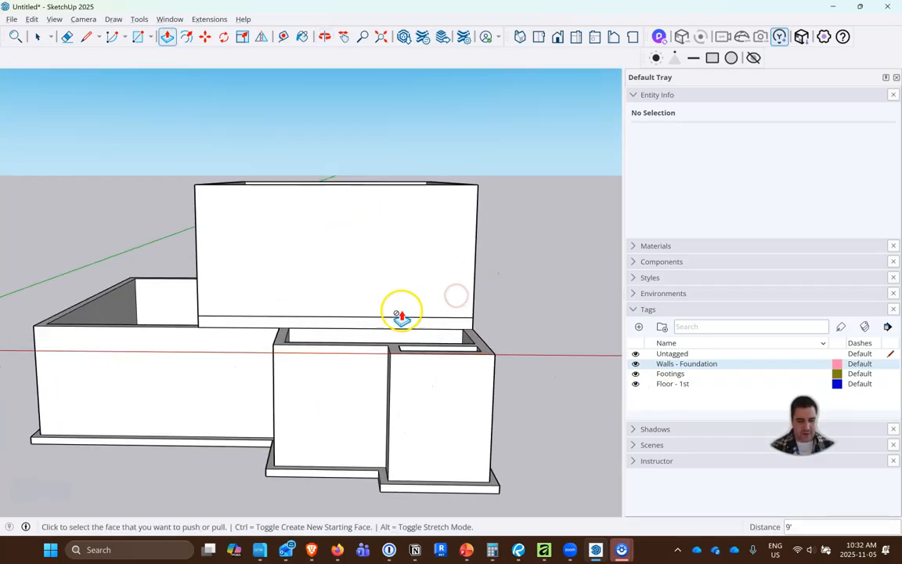
pyautogui.click(37, 37)
pyautogui.moveTo(106, 132); pyautogui.dragTo(540, 332)
pyautogui.rightClick(301, 230)
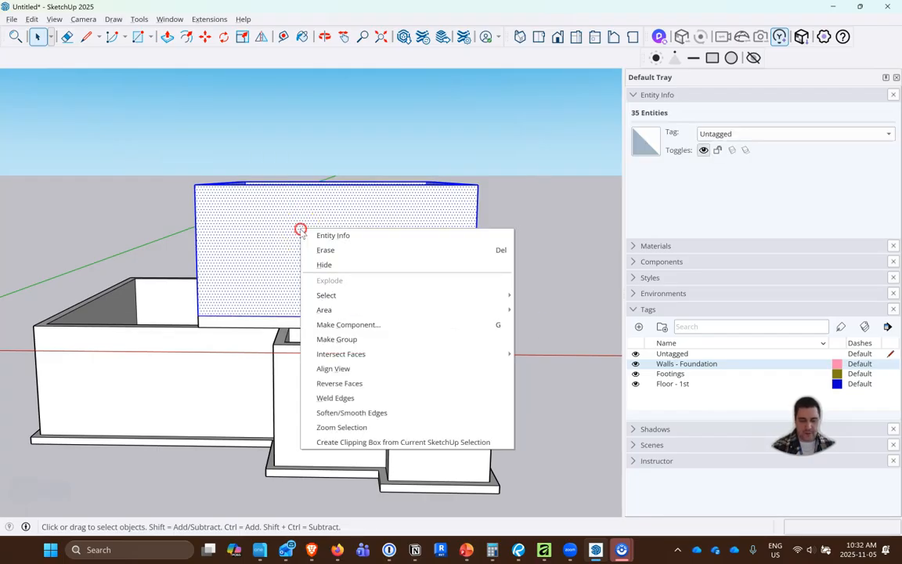
pyautogui.moveTo(340, 300)
pyautogui.click(354, 338)
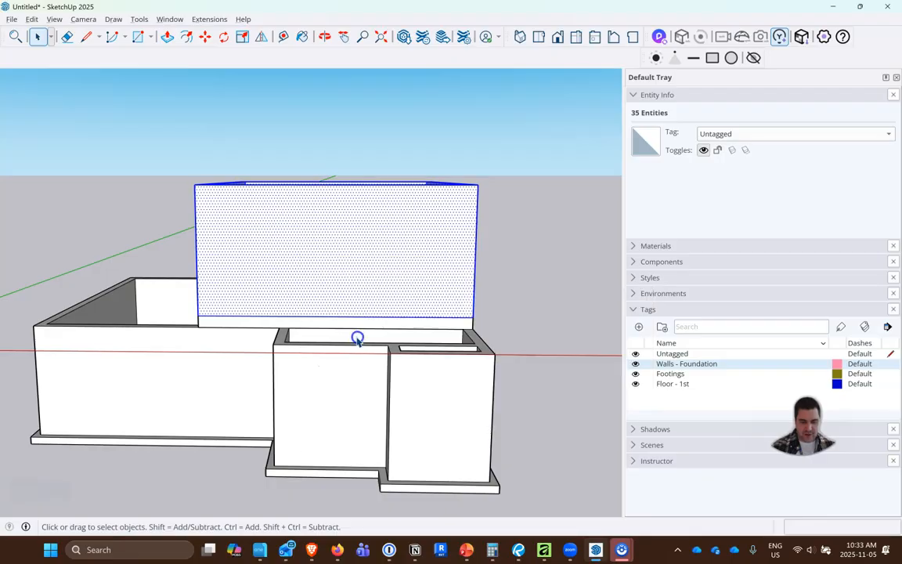
# - Create a tag named Walls - 1st
pyautogui.click(638, 327)
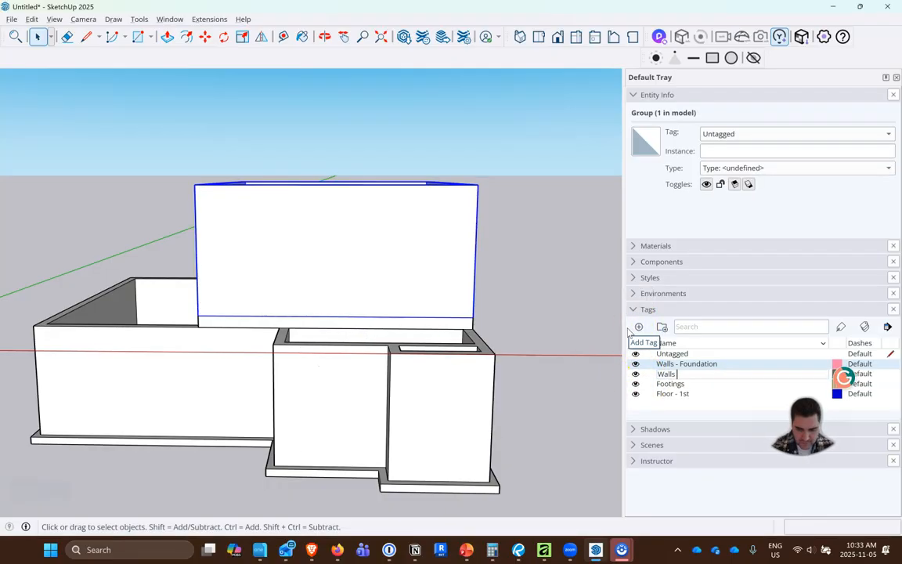
pyautogui.write('Walls - 1st')
pyautogui.press('Return')
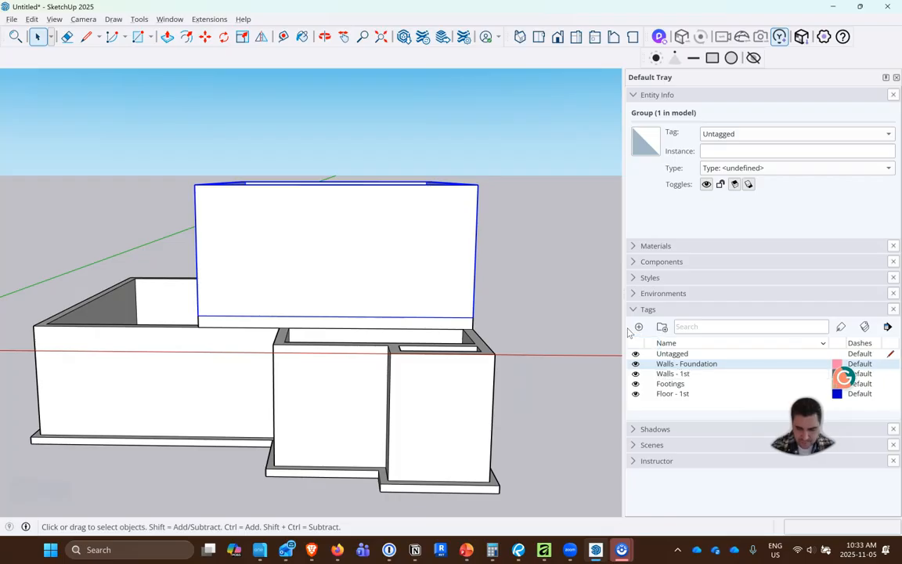
# - Hide the Floor - 1st, Footings and Walls - Foundation tags to isolate the first-floor walls group
pyautogui.moveTo(292, 358); pyautogui.dragTo(564, 408, button='middle')
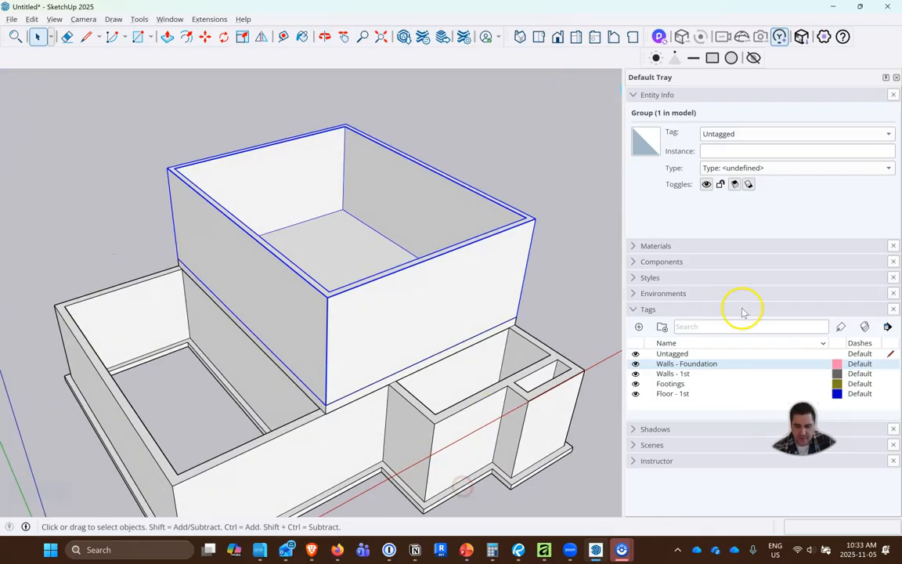
pyautogui.click(636, 393)
pyautogui.click(637, 383)
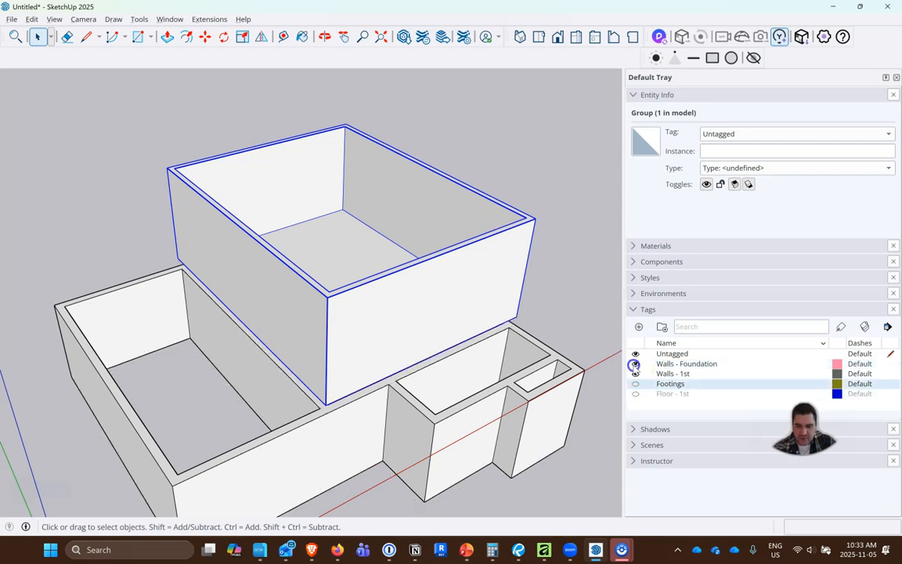
pyautogui.click(636, 364)
# - Open the first-floor walls group for editing and delete the bottom face enclosed by the walls
pyautogui.moveTo(427, 380); pyautogui.dragTo(488, 417, button='middle')
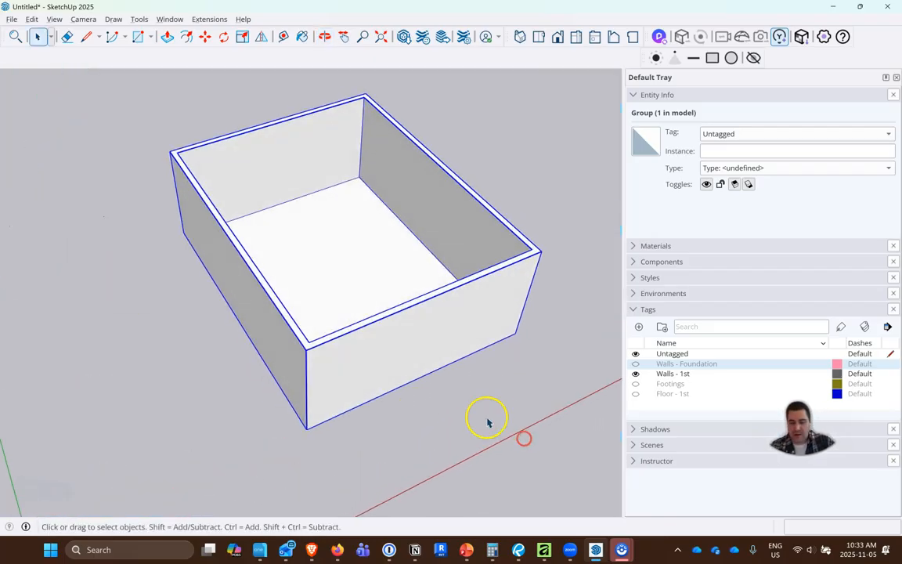
pyautogui.doubleClick(374, 350)
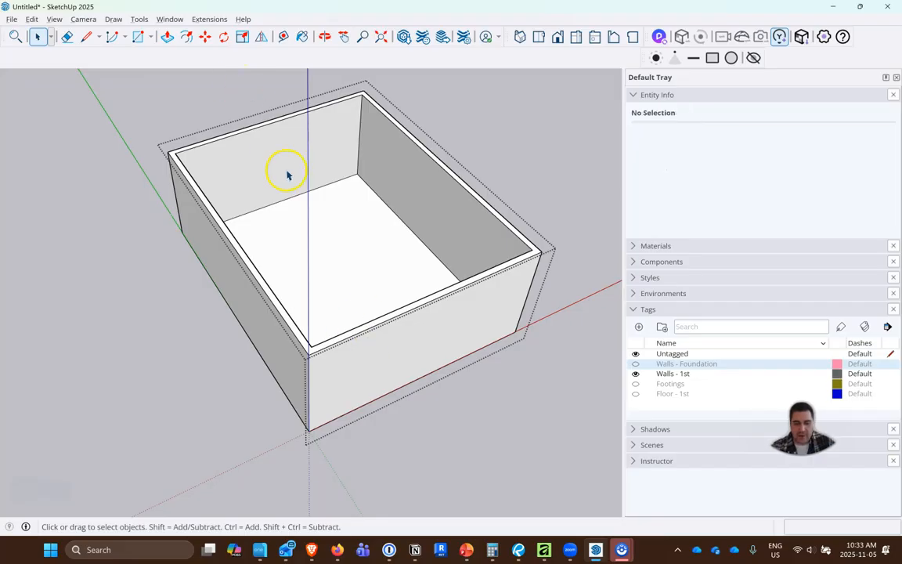
pyautogui.click(66, 39)
pyautogui.click(37, 37)
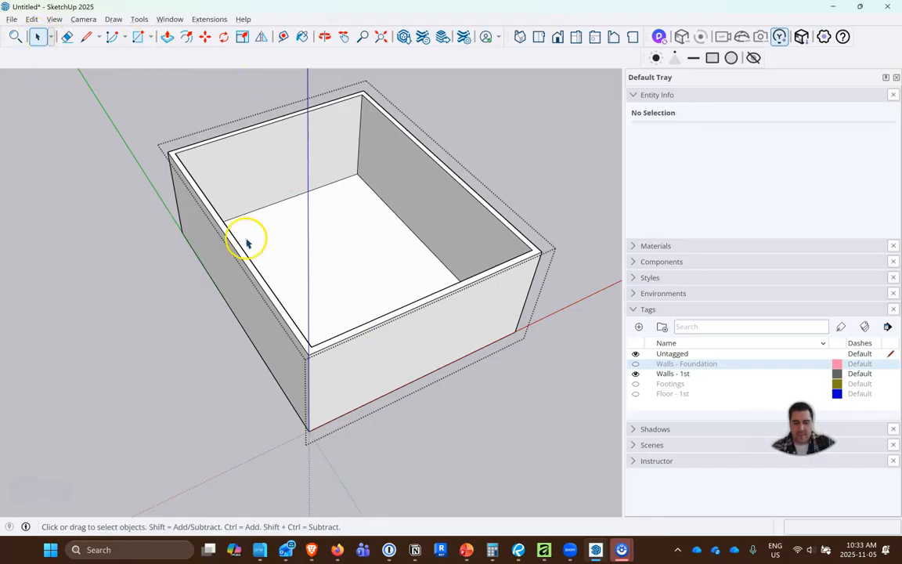
pyautogui.click(337, 220)
pyautogui.press('Delete')
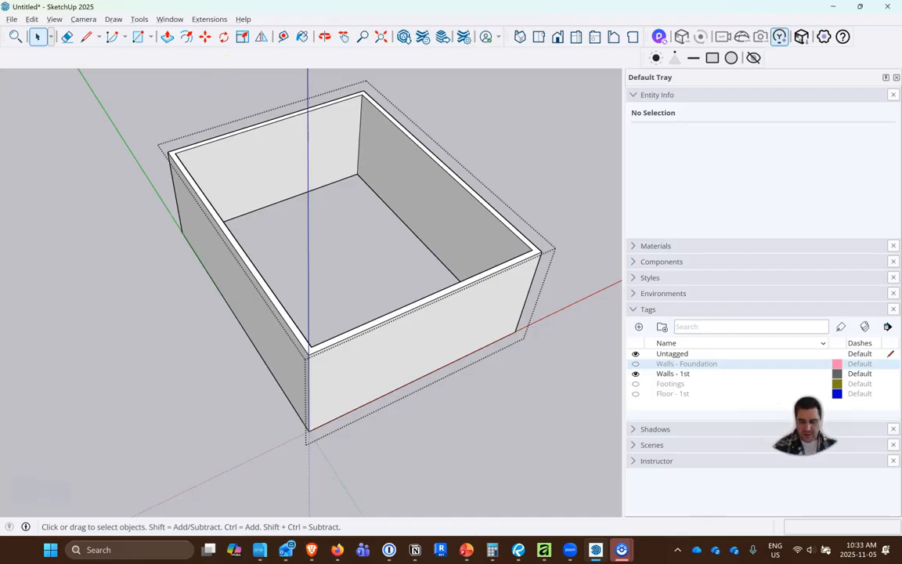
# - Show the Walls - Foundation, Footings and Floor - 1st tags again and close the walls group
pyautogui.click(635, 363)
pyautogui.click(635, 383)
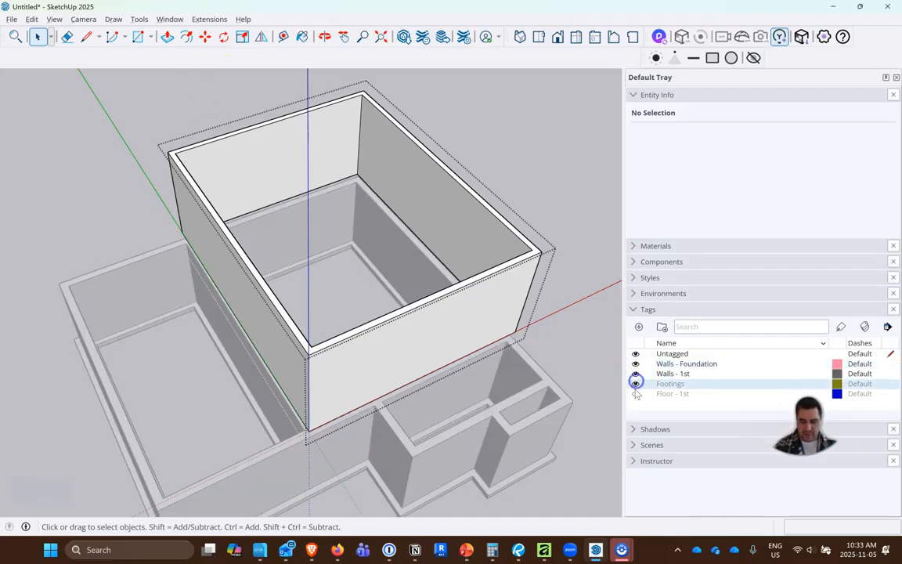
pyautogui.click(637, 393)
pyautogui.moveTo(596, 395); pyautogui.dragTo(502, 201, button='middle')
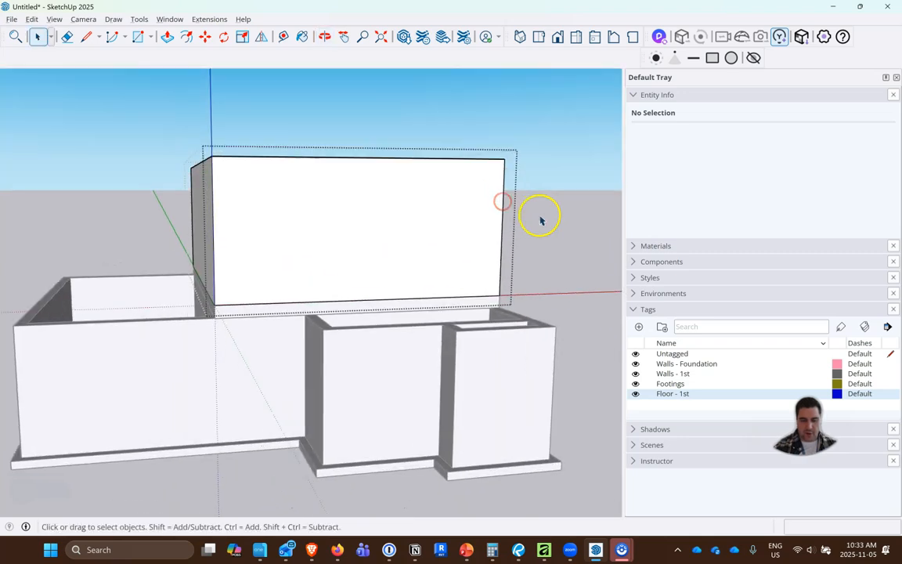
pyautogui.rightClick(541, 221)
pyautogui.click(571, 224)
pyautogui.moveTo(528, 344); pyautogui.dragTo(542, 384, button='middle')
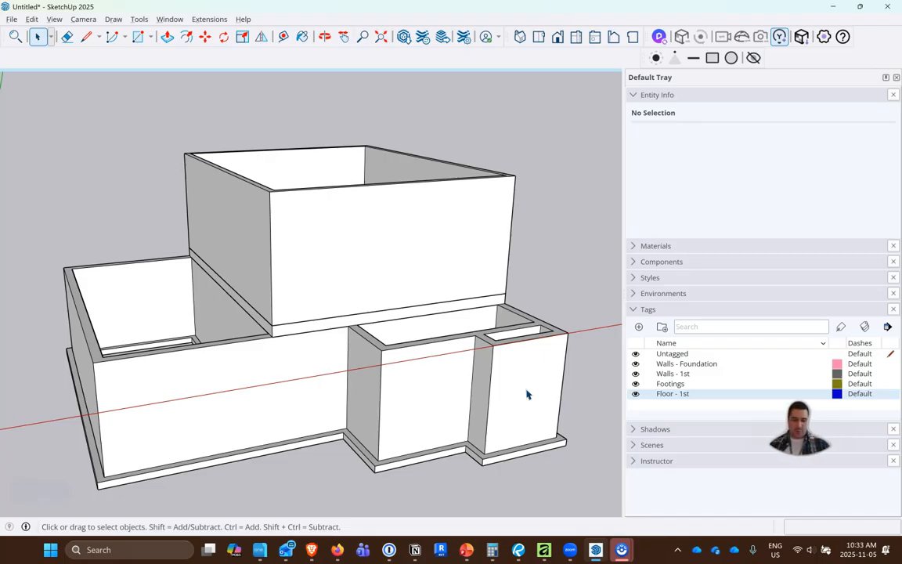
# - Check the garage section in the elevations PDF, and draw an 11' by 22'-8" rectangle between the garage foundation walls' inner top corners in SketchUp
pyautogui.hotkey('alt', 'Tab')
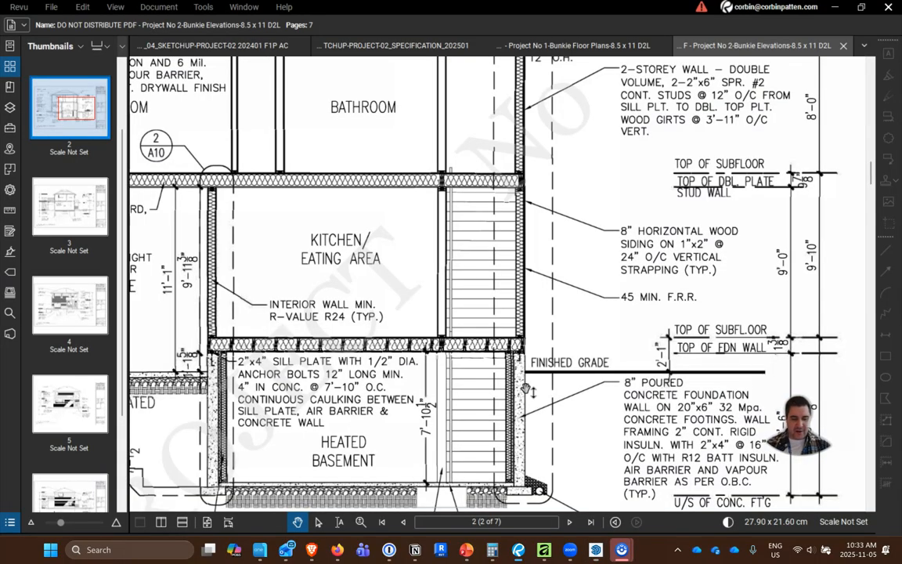
pyautogui.moveTo(499, 331)
pyautogui.mouseDown()
pyautogui.moveTo(777, 288)
pyautogui.moveTo(717, 303)
pyautogui.mouseUp()
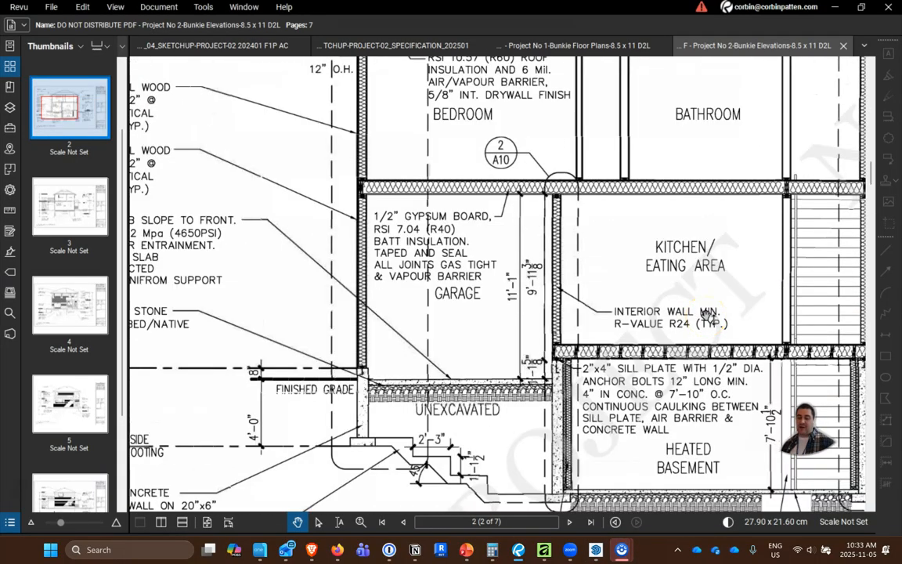
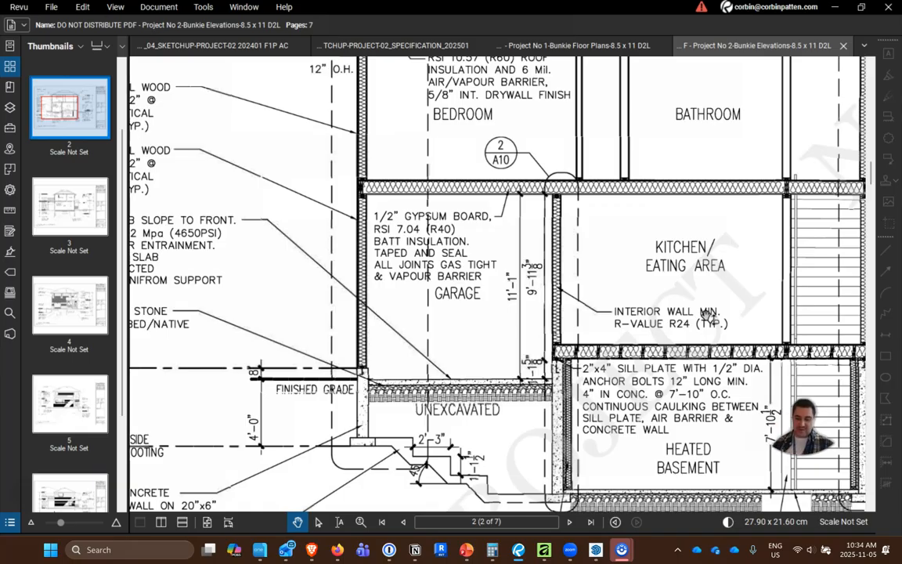
pyautogui.hotkey('alt', 'Tab')
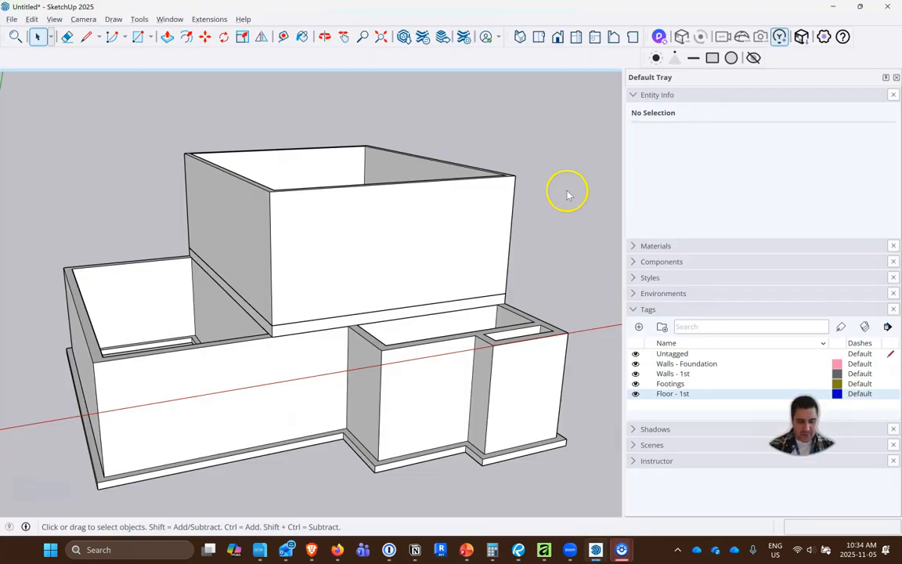
pyautogui.scroll(5, 124, 348)
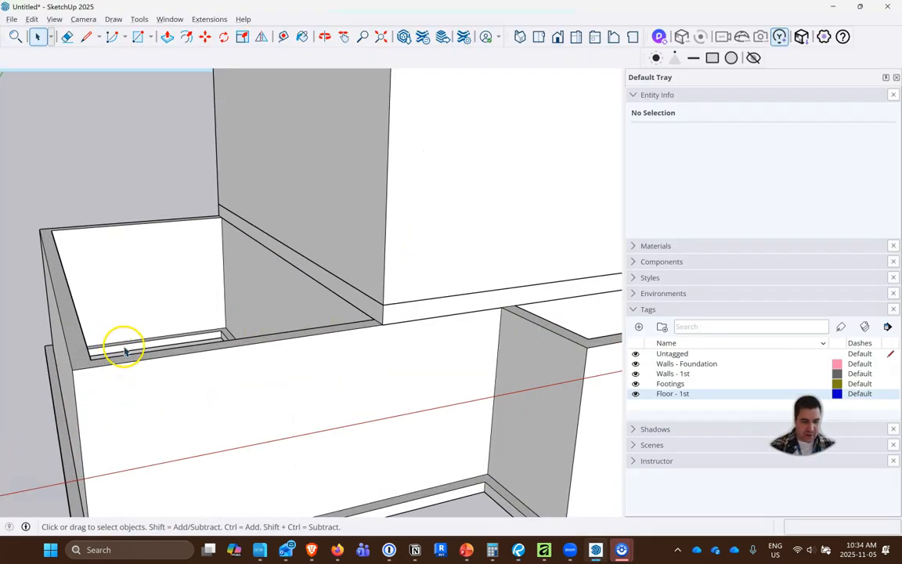
pyautogui.moveTo(156, 226); pyautogui.dragTo(195, 310, button='middle')
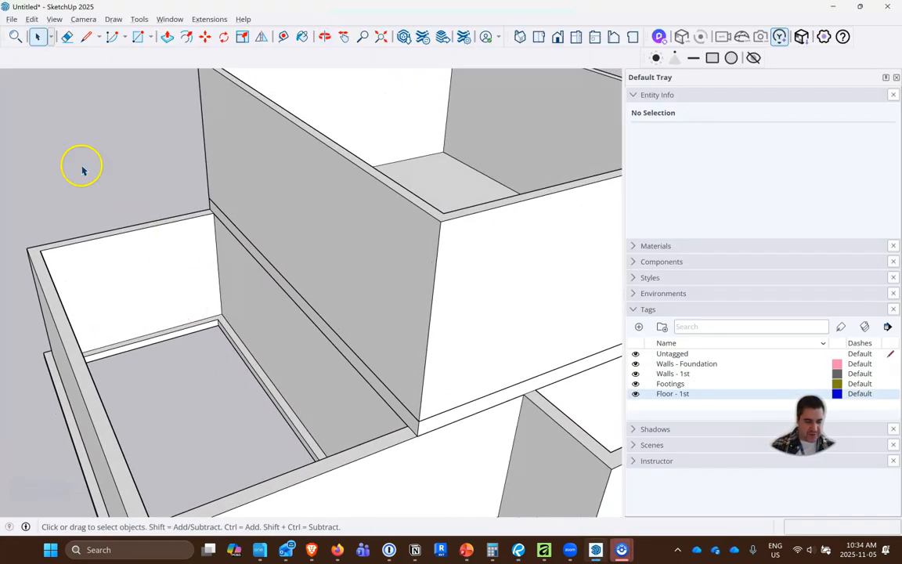
pyautogui.click(87, 37)
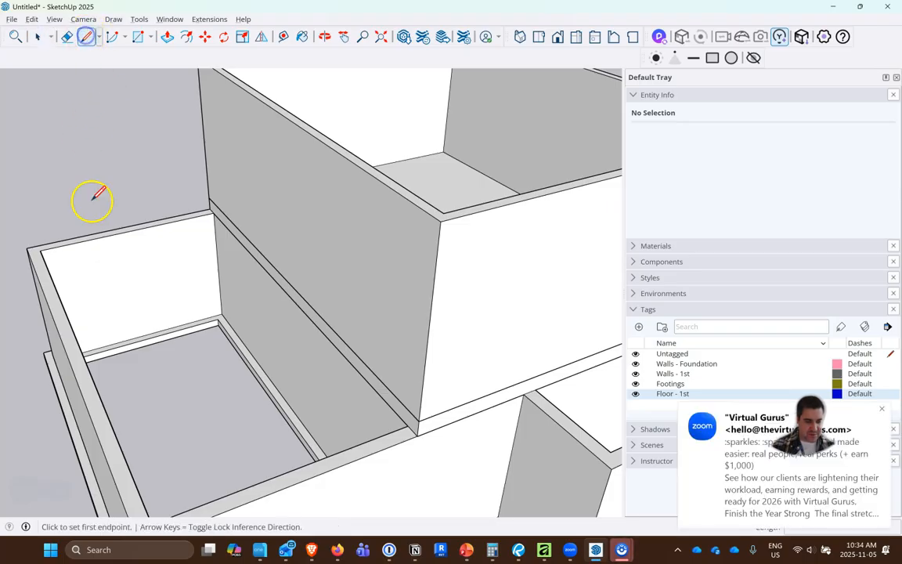
pyautogui.click(140, 37)
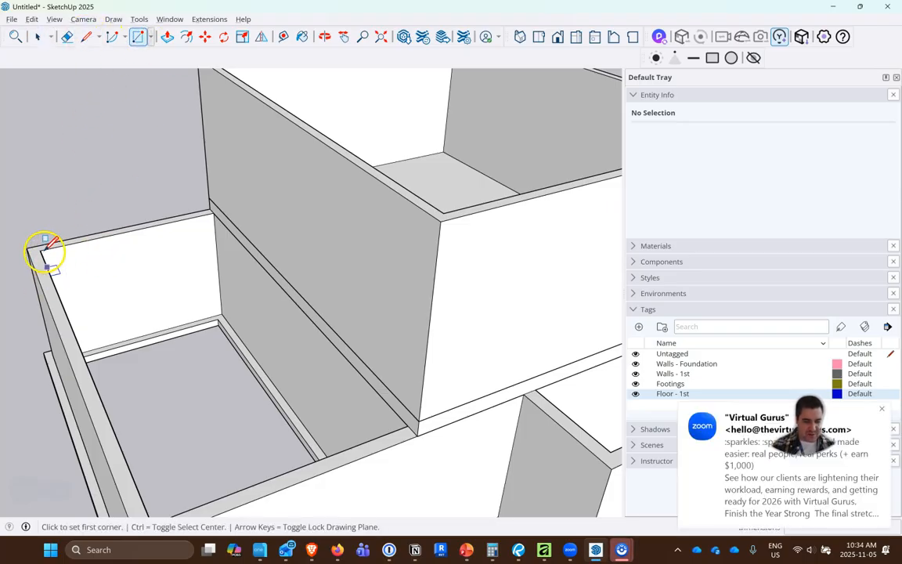
pyautogui.click(40, 251)
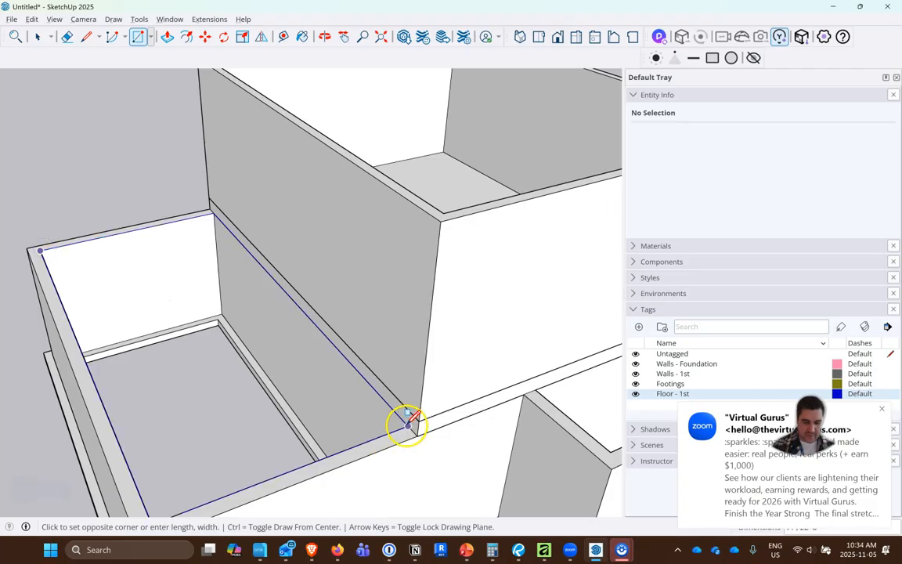
pyautogui.click(406, 423)
pyautogui.click(168, 37)
pyautogui.click(187, 378)
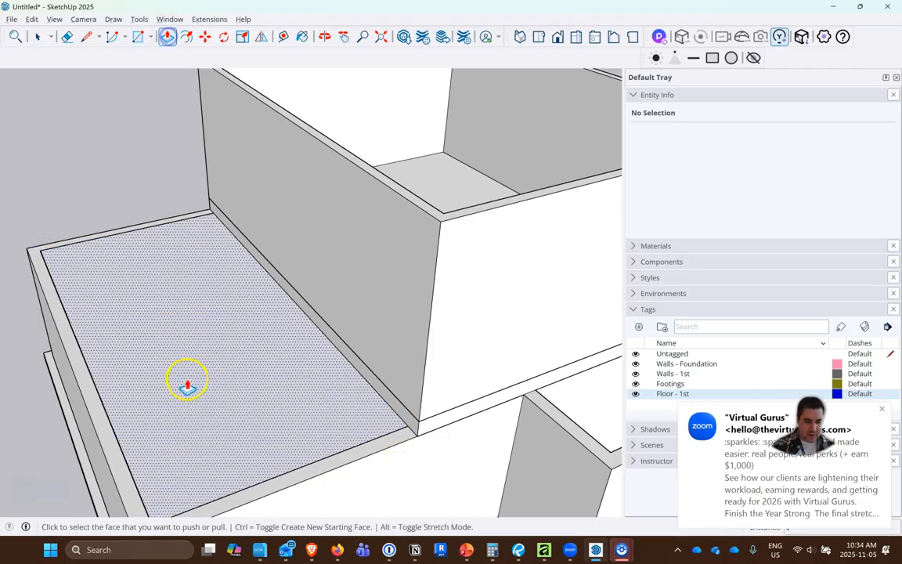
pyautogui.click(209, 376)
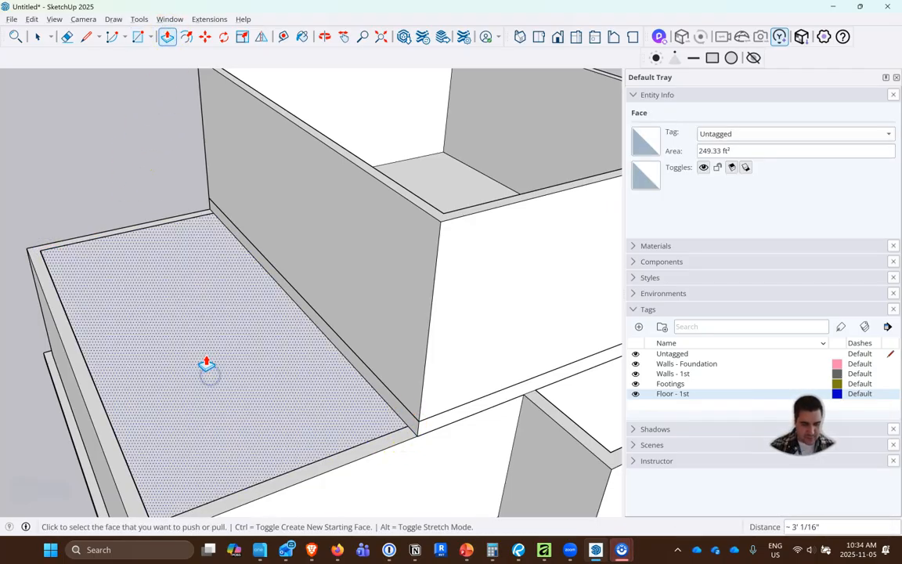
# - Hide the Walls - Foundation tag to expose the new garage rectangle above the footings
pyautogui.scroll(-4, 220, 256)
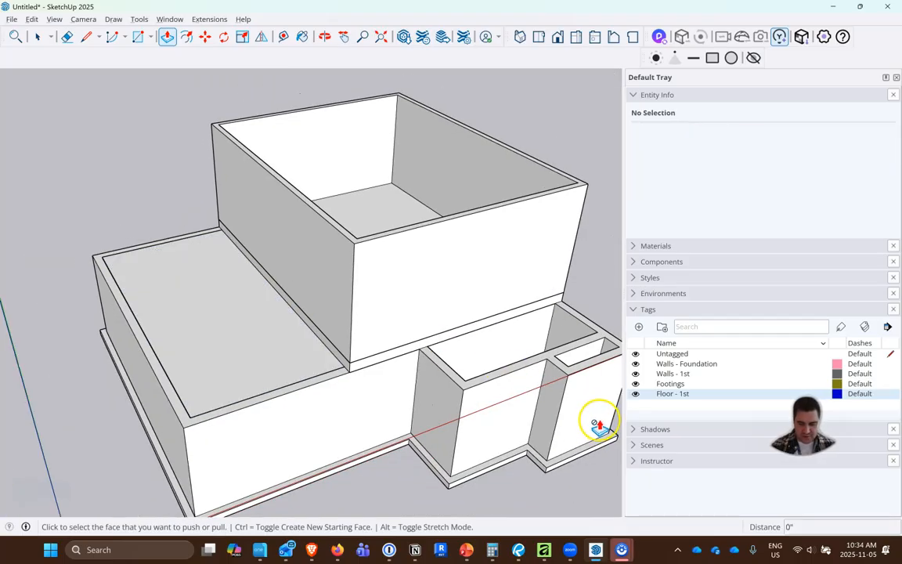
pyautogui.click(637, 364)
pyautogui.click(636, 364)
pyautogui.moveTo(141, 443); pyautogui.dragTo(101, 347, button='middle')
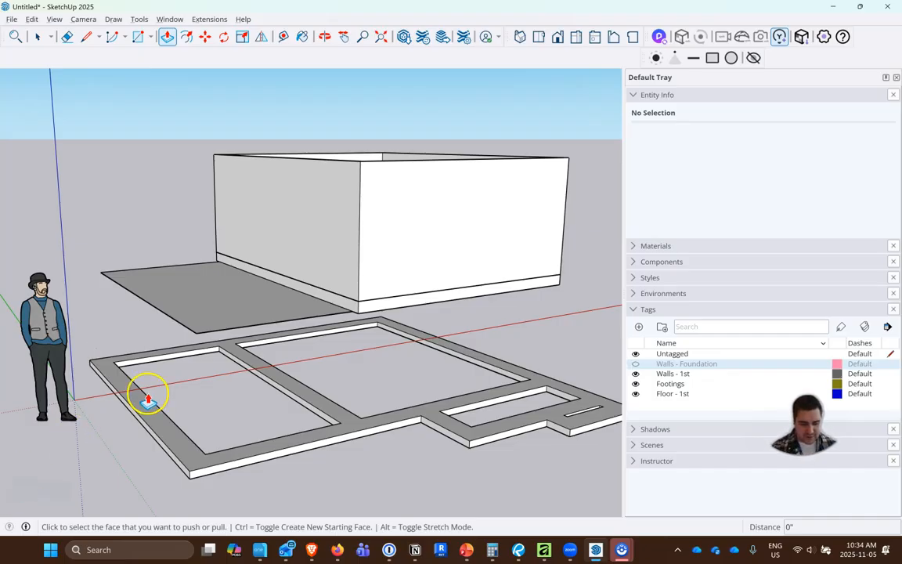
# - Push the garage rectangle down 1' 1 5/8" to reach the level of the garage slab
pyautogui.click(192, 299)
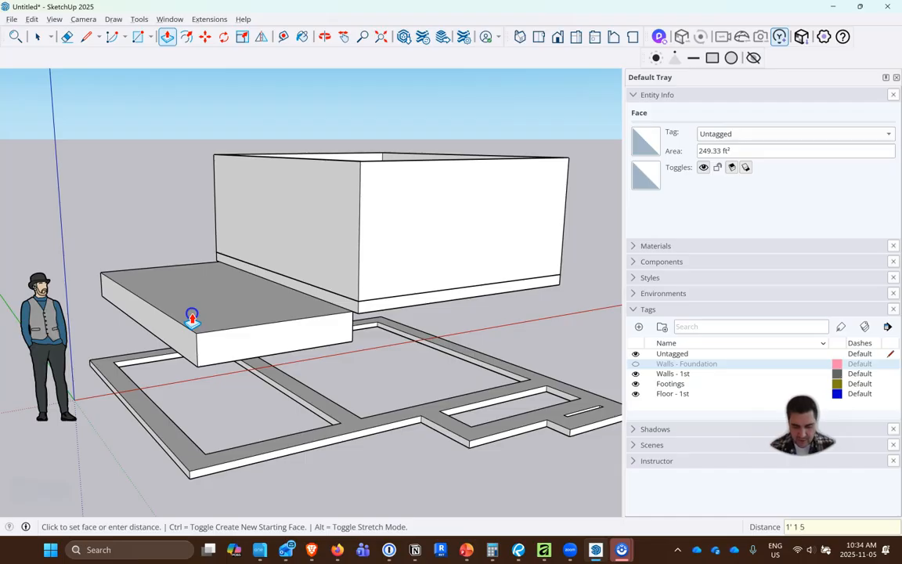
pyautogui.click(192, 318)
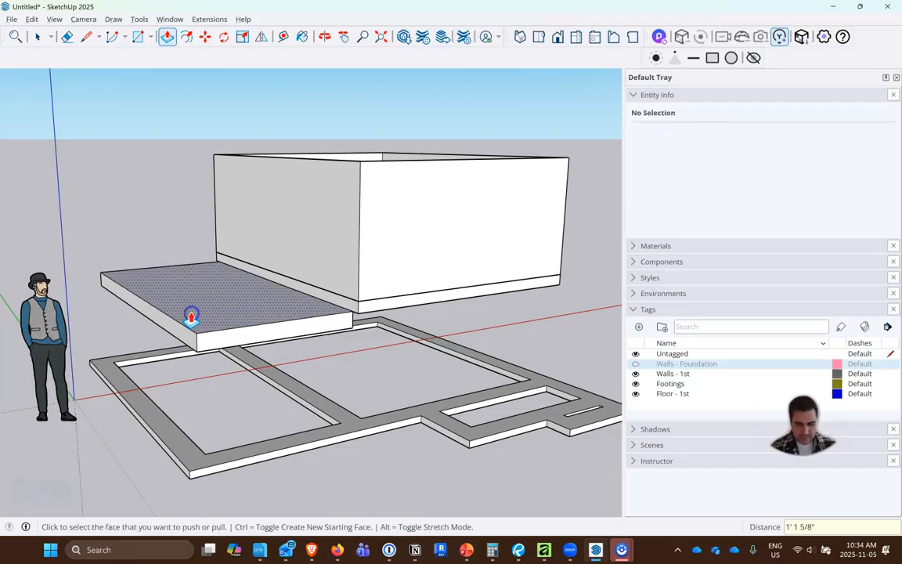
# - Erase upper and corner edges of the garage box to open its top and sides, and undo the accidental erasure of the footings
pyautogui.click(66, 36)
pyautogui.scroll(6, 100, 278)
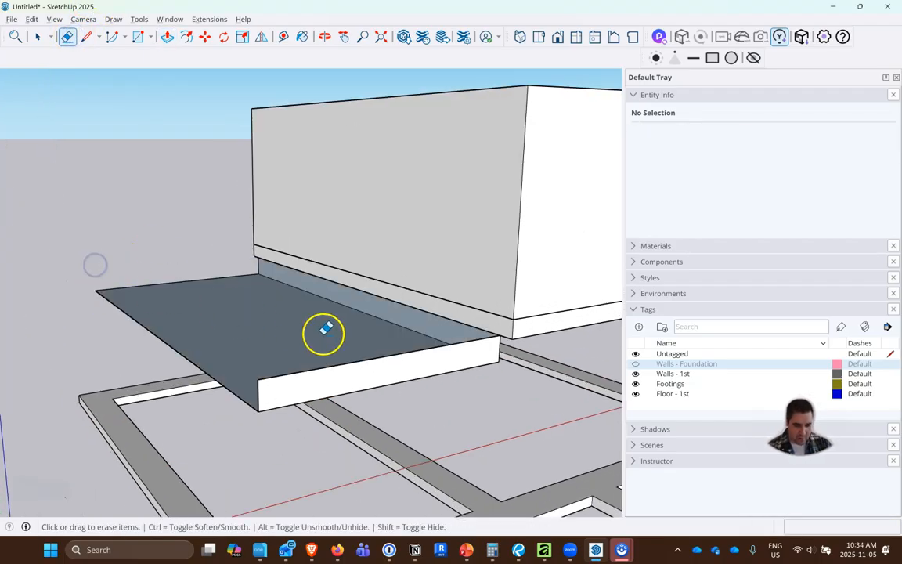
pyautogui.click(501, 341)
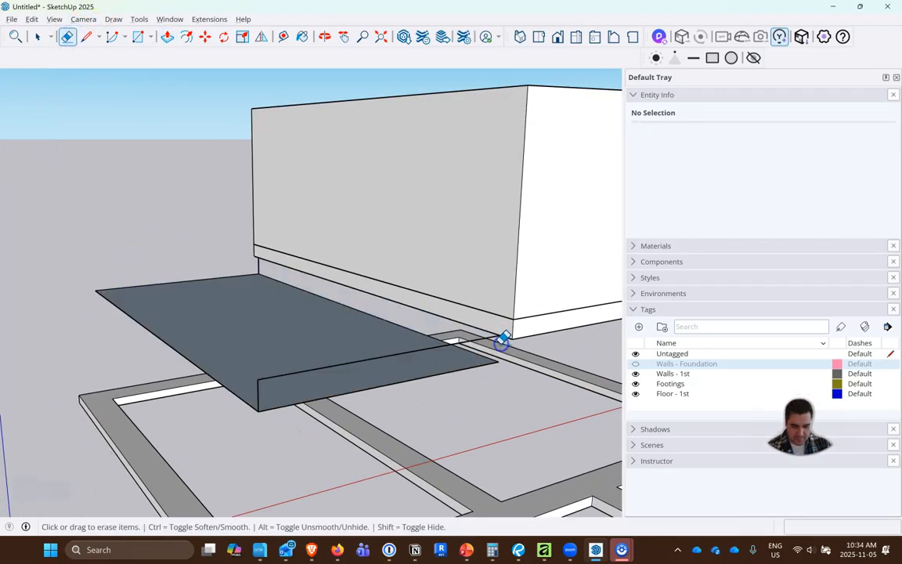
pyautogui.click(488, 342)
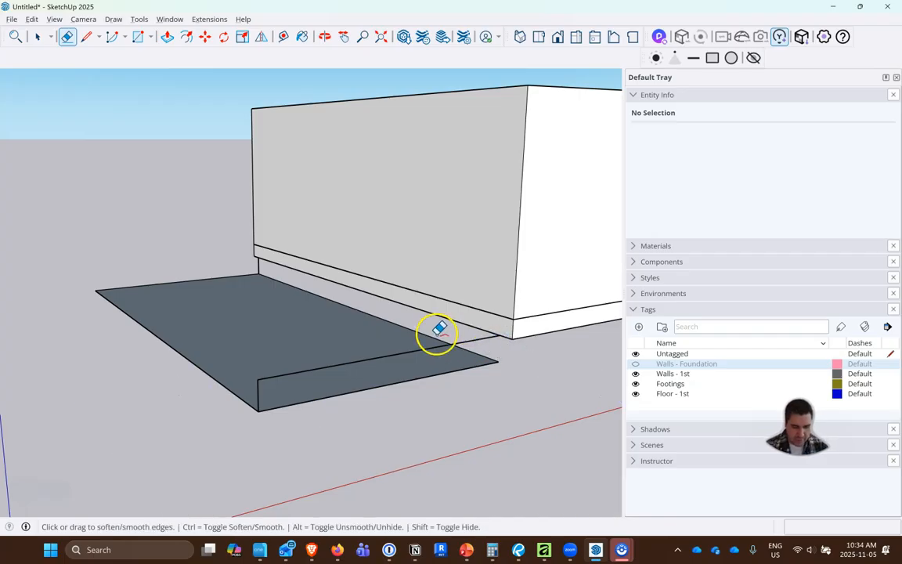
pyautogui.hotkey('ctrl', 'z')
# - Hide the Footings, Floor - 1st and Walls - 1st tags and erase the leftover edges above the garage box's bottom face
pyautogui.click(635, 384)
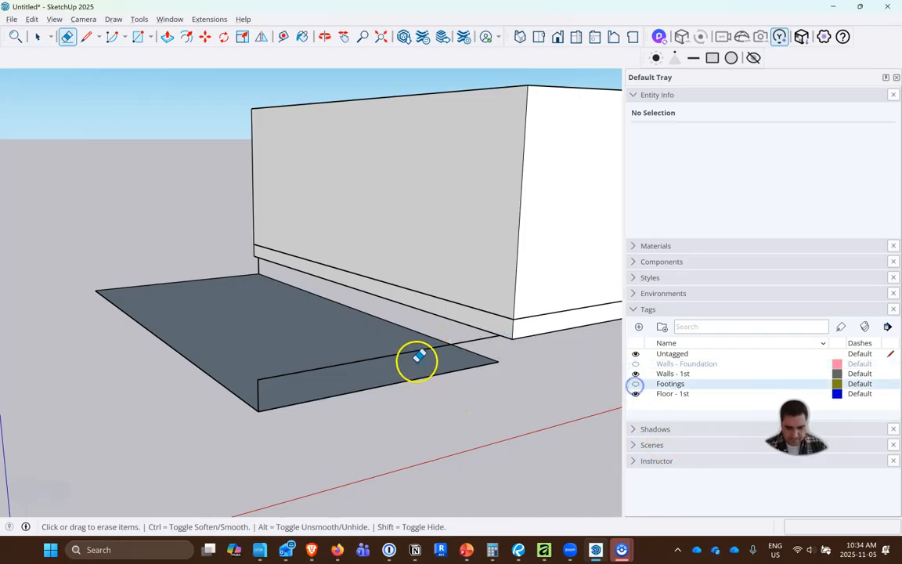
pyautogui.click(298, 370)
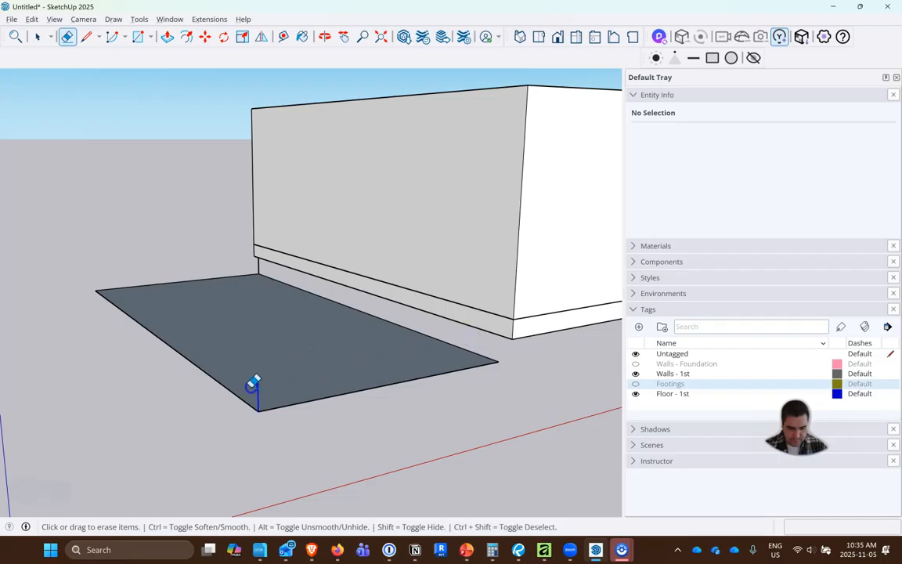
pyautogui.click(636, 393)
pyautogui.click(635, 374)
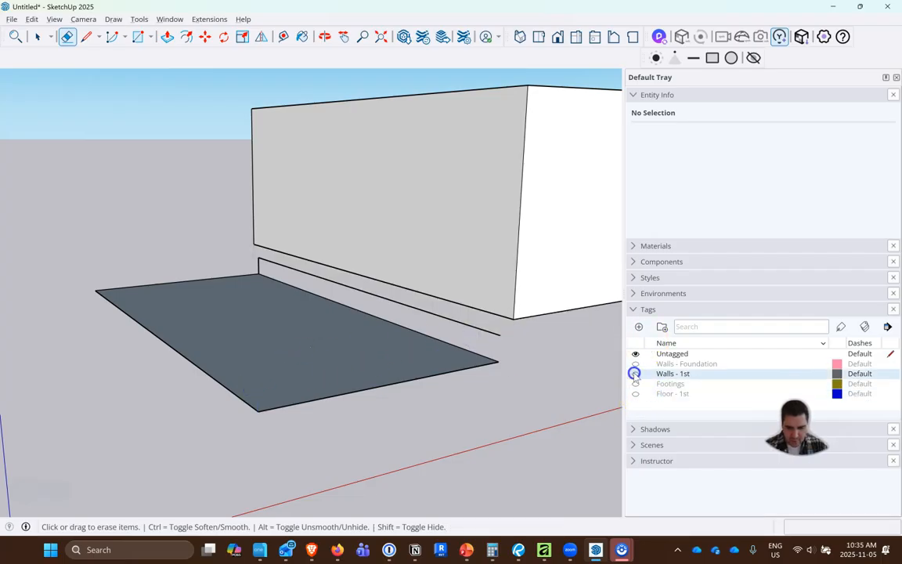
pyautogui.click(268, 258)
pyautogui.scroll(-5, 264, 345)
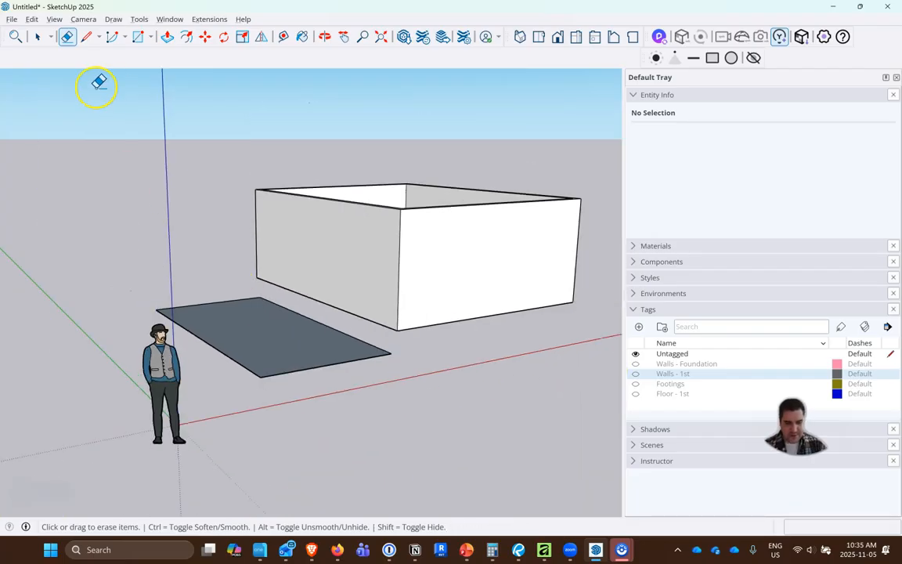
# - Assign the untagged first-floor walls group to the Floor - 1st tag
pyautogui.click(37, 36)
pyautogui.click(373, 235)
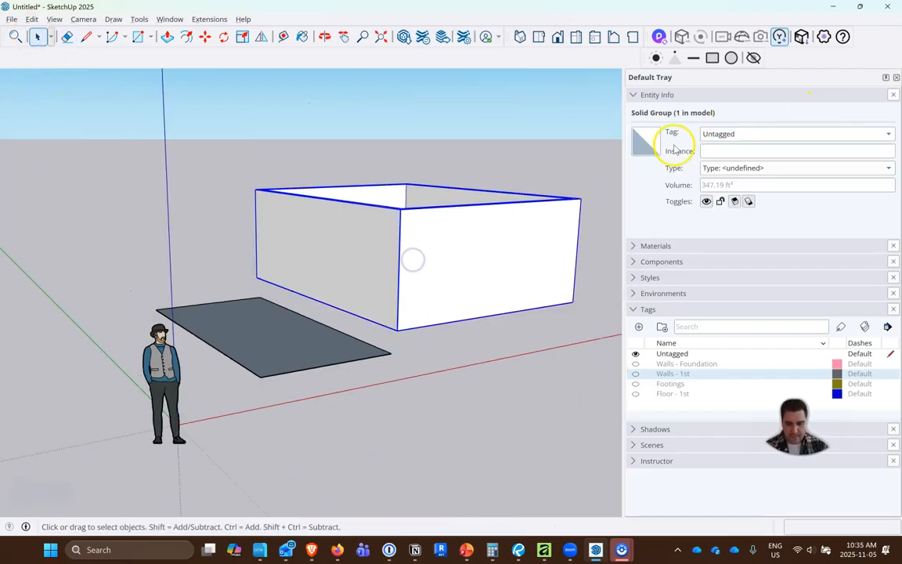
pyautogui.click(852, 133)
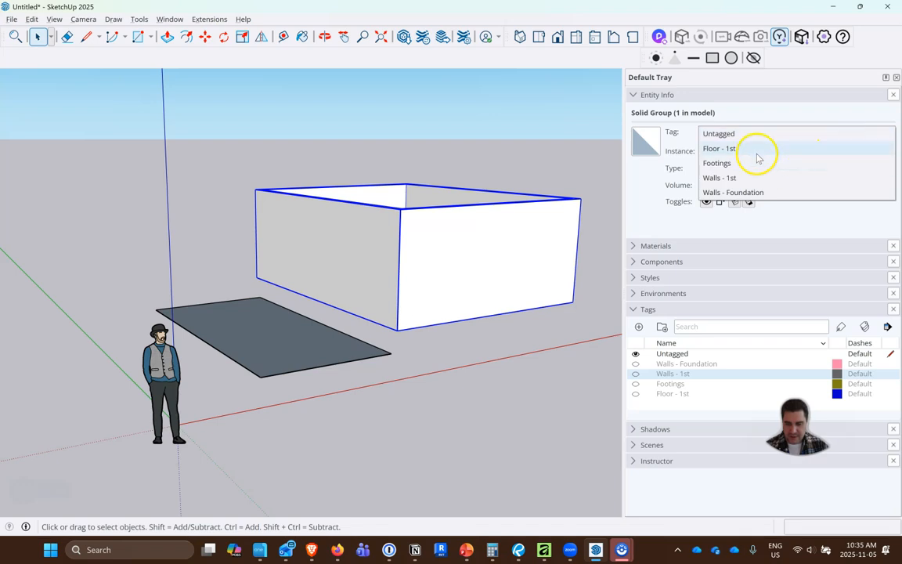
pyautogui.click(729, 149)
# - Check the garage slab thickness in the elevations PDF, and push the remaining garage face down 4" in SketchUp
pyautogui.scroll(4, 278, 326)
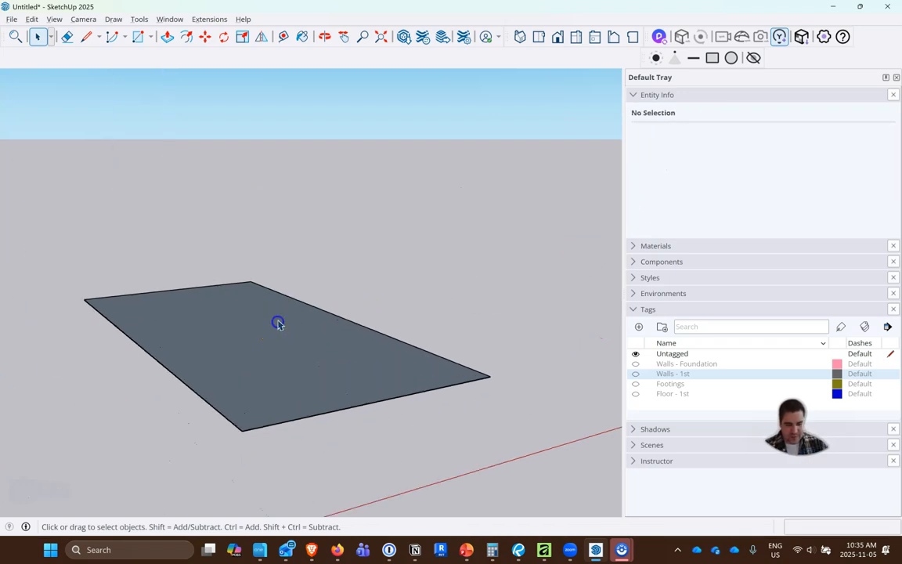
pyautogui.click(236, 317)
pyautogui.click(166, 37)
pyautogui.click(207, 338)
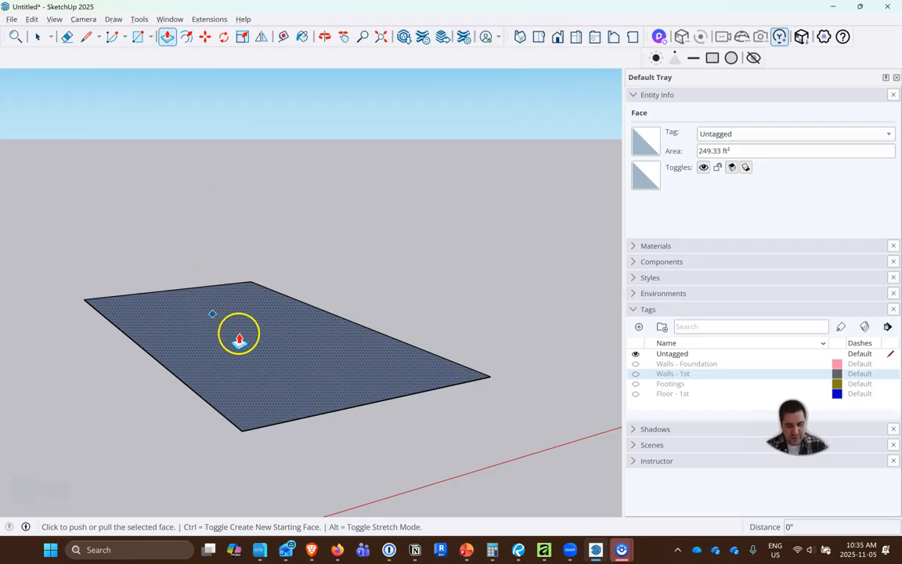
pyautogui.hotkey('alt', 'Tab')
pyautogui.scroll(-3, 470, 318)
pyautogui.scroll(2, 438, 326)
pyautogui.moveTo(308, 286)
pyautogui.mouseDown()
pyautogui.moveTo(548, 275)
pyautogui.moveTo(592, 293)
pyautogui.mouseUp()
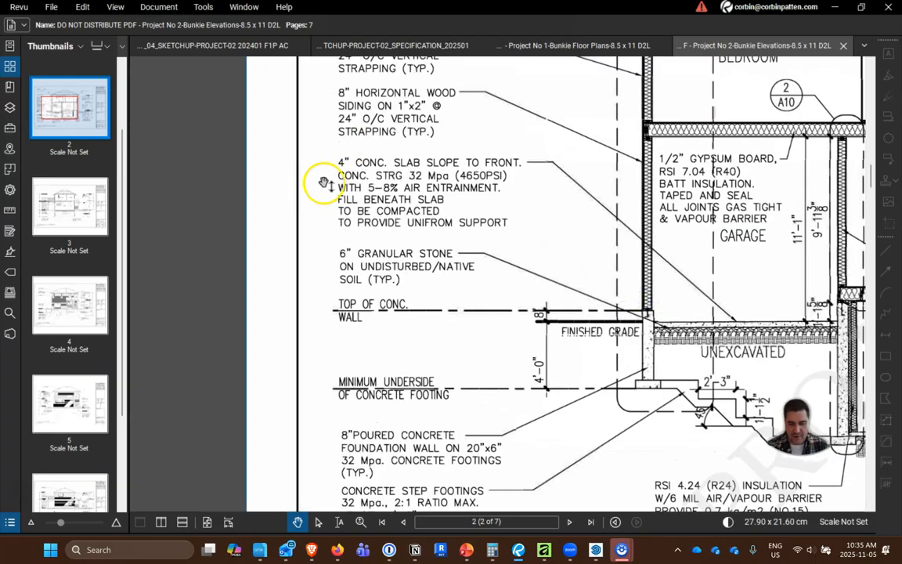
pyautogui.hotkey('alt', 'Tab')
pyautogui.click(228, 320)
pyautogui.write('4')
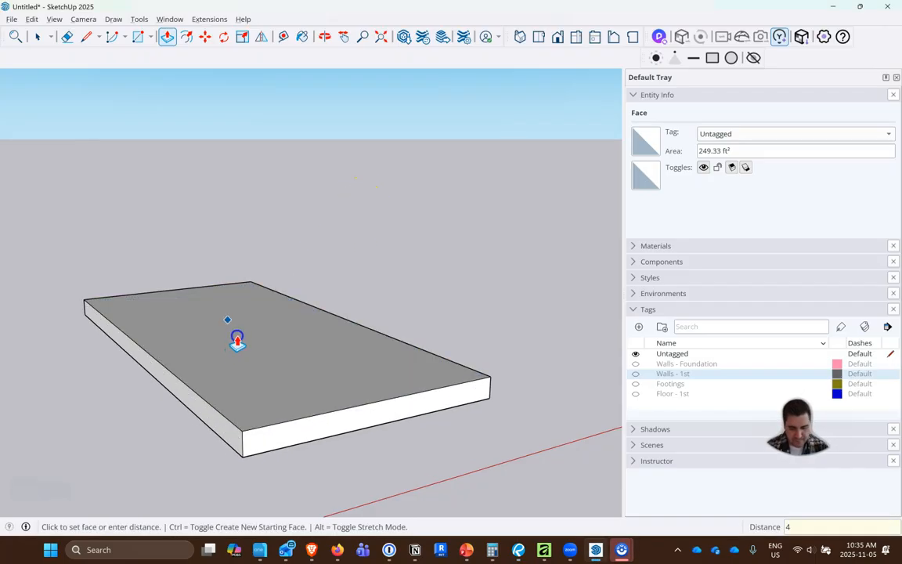
pyautogui.press('Return')
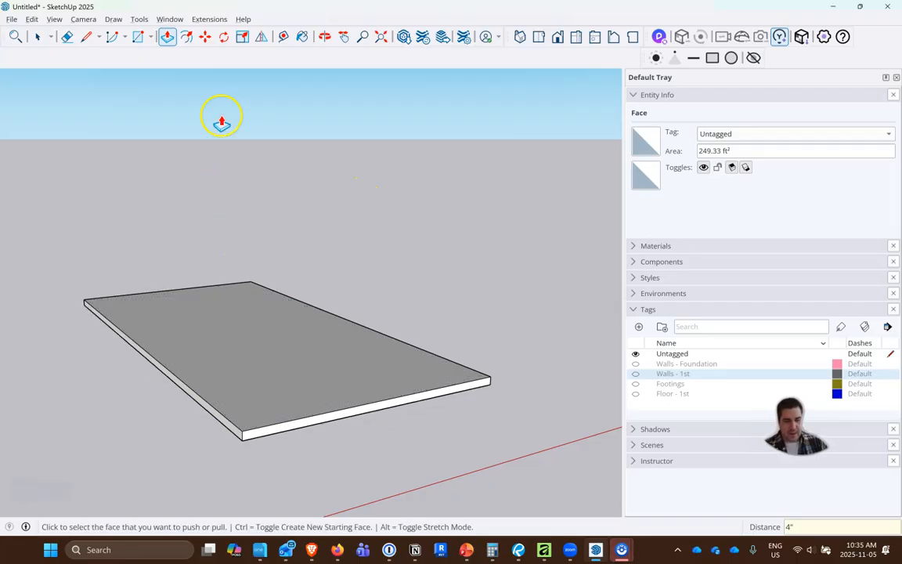
# - Select the entire garage slab and make it a group
pyautogui.click(39, 37)
pyautogui.moveTo(62, 238); pyautogui.dragTo(557, 498)
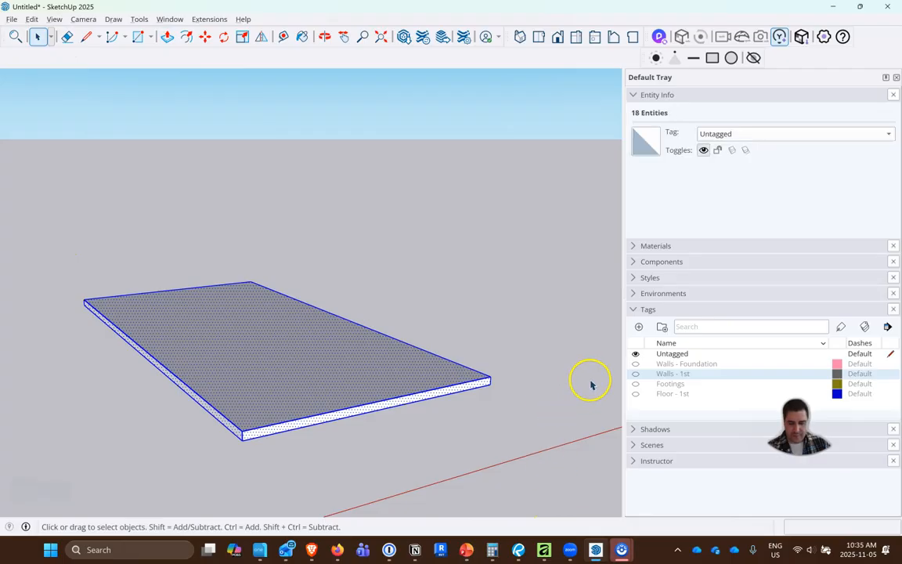
pyautogui.rightClick(382, 355)
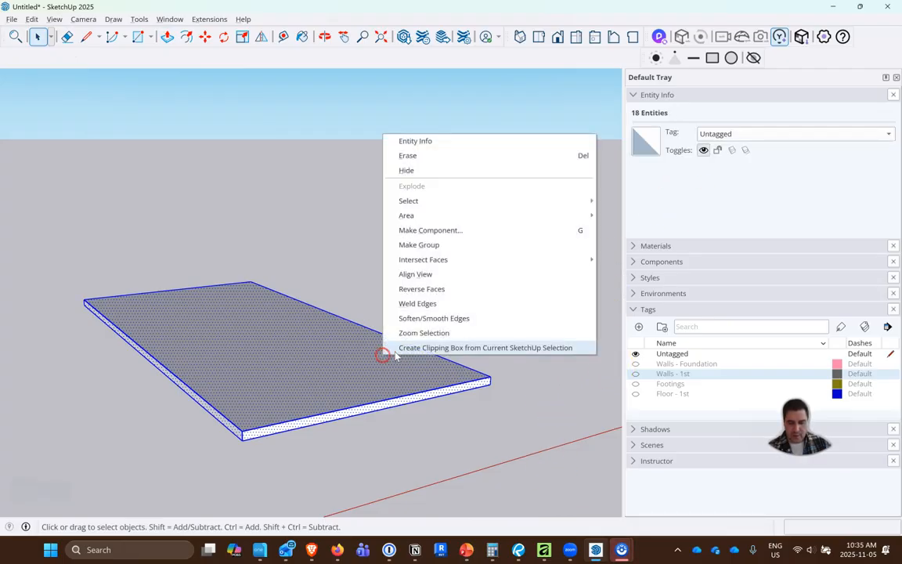
pyautogui.click(453, 244)
# - Add a new tag named "Floor - Garage" and turn off its visibility
pyautogui.click(640, 327)
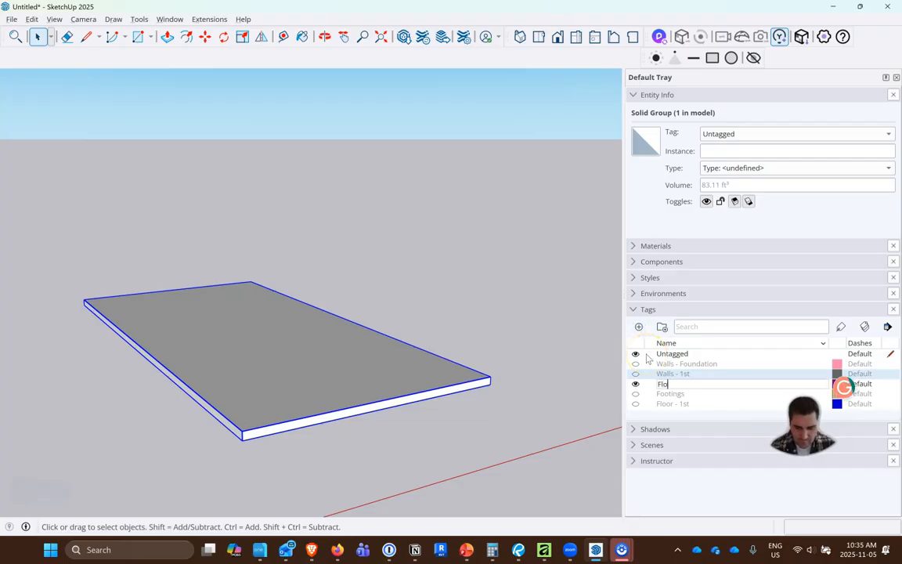
pyautogui.write('Floor - Garage')
pyautogui.press('Return')
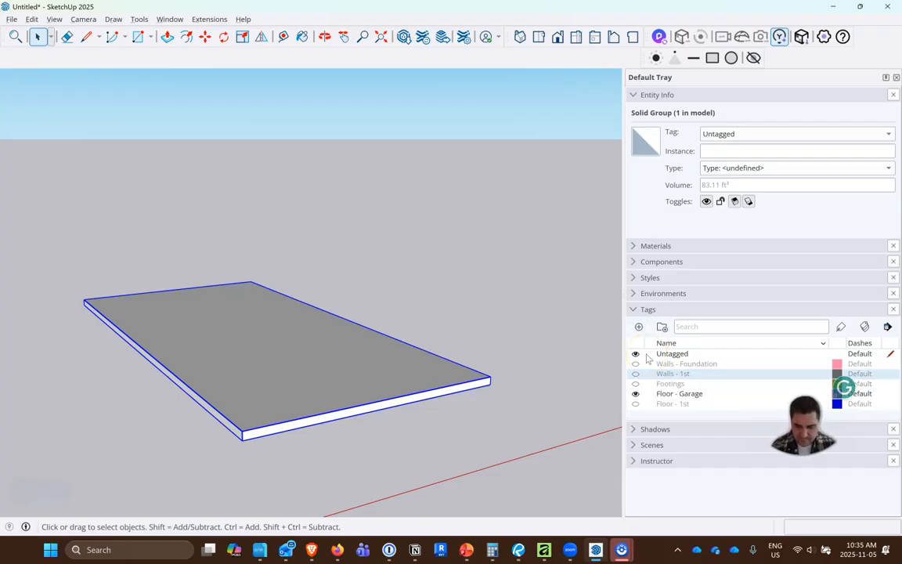
pyautogui.click(636, 398)
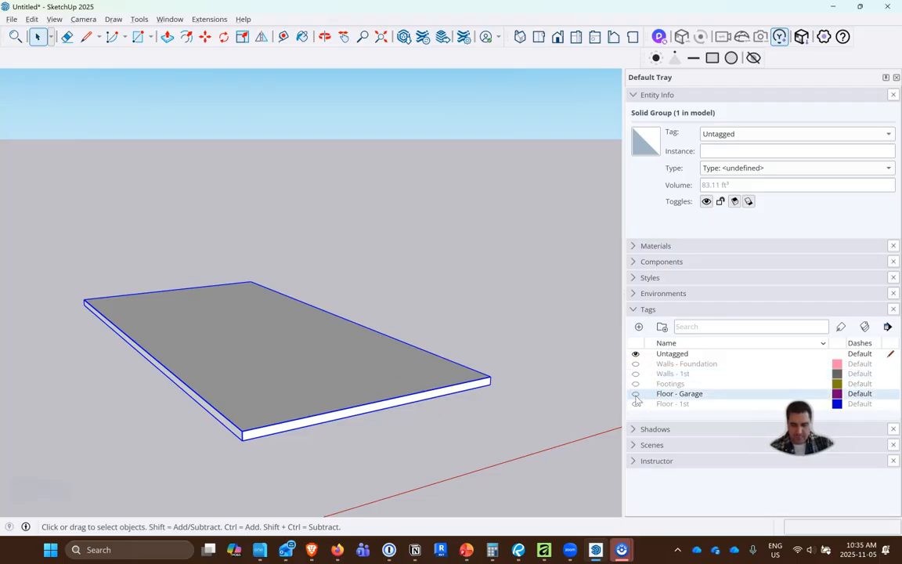
# - Assign the garage floor slab group to the Floor - Garage tag and toggle that tag's visibility off and on to check it
pyautogui.click(740, 133)
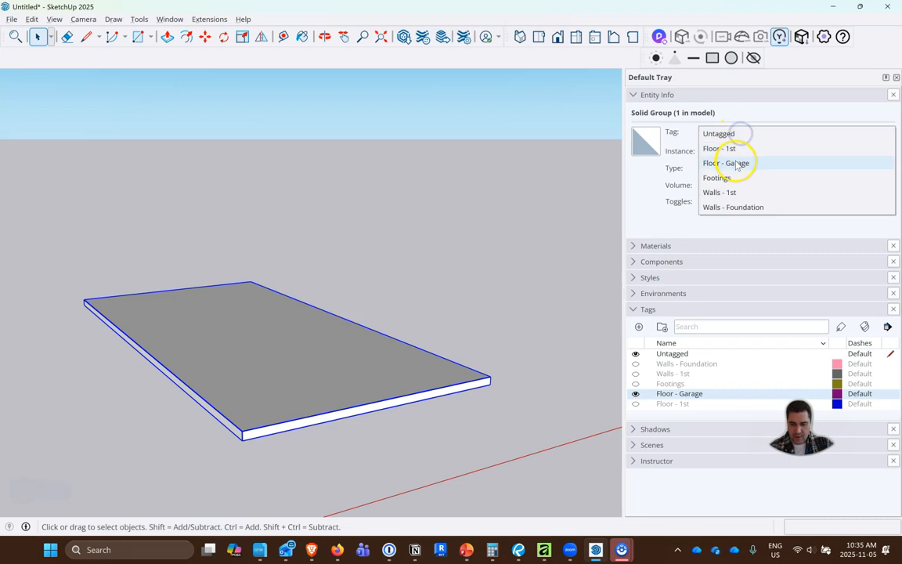
pyautogui.click(736, 163)
pyautogui.click(636, 394)
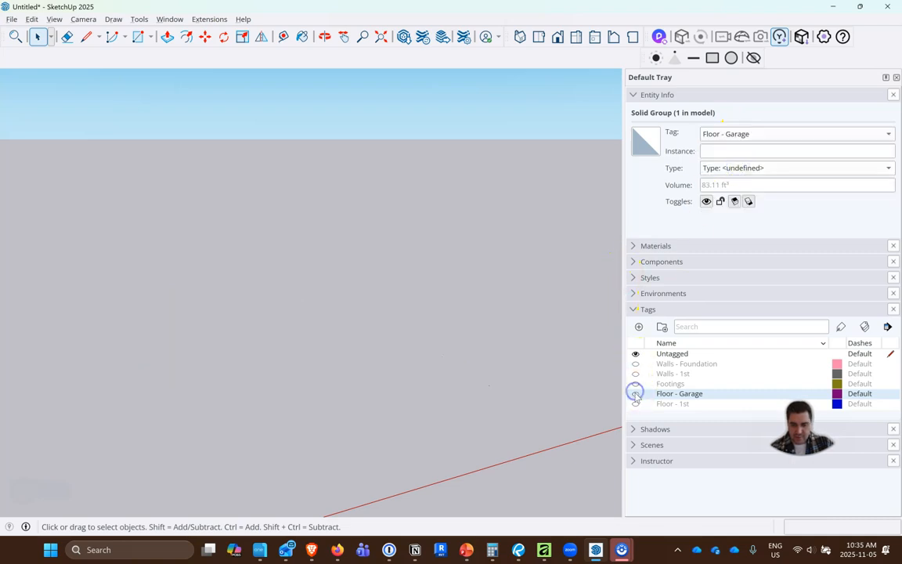
pyautogui.click(637, 394)
# - Make the Floor - 1st, Footings, Walls - 1st and Walls - Foundation tags visible and view the whole building from the front
pyautogui.click(636, 403)
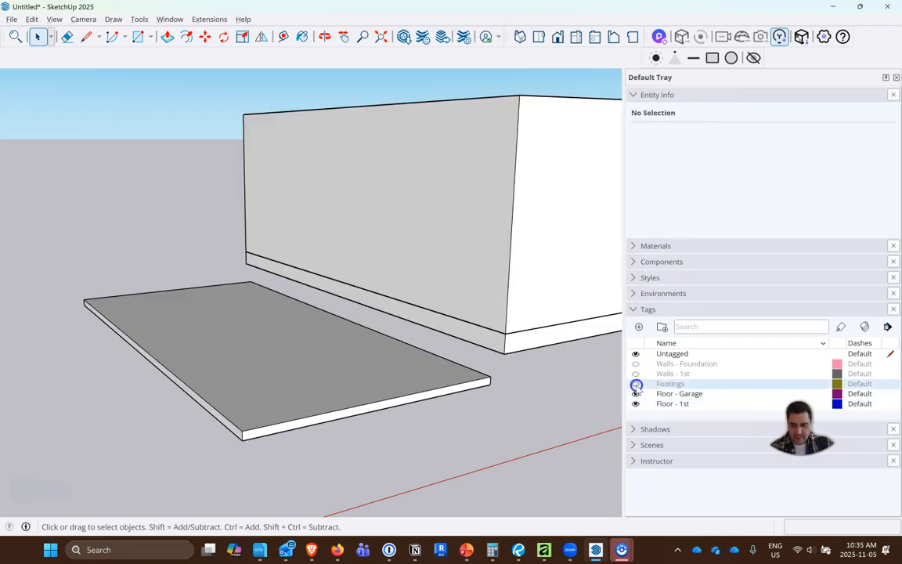
pyautogui.click(636, 383)
pyautogui.click(636, 374)
pyautogui.click(636, 363)
pyautogui.moveTo(510, 321); pyautogui.dragTo(359, 294, button='middle')
pyautogui.scroll(-3, 408, 280)
pyautogui.scroll(3, 582, 316)
pyautogui.moveTo(580, 314); pyautogui.dragTo(443, 235, button='middle')
pyautogui.rightClick(443, 235)
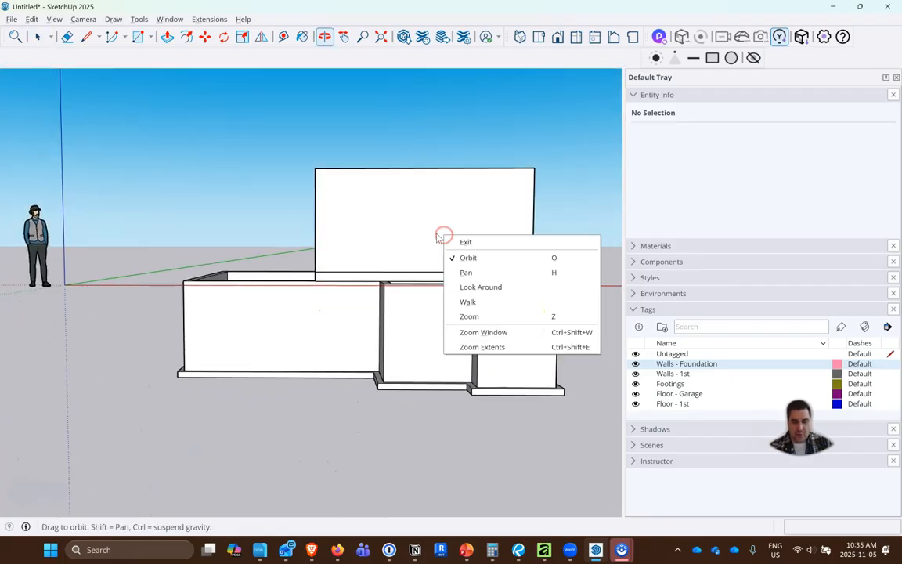
pyautogui.click(437, 298)
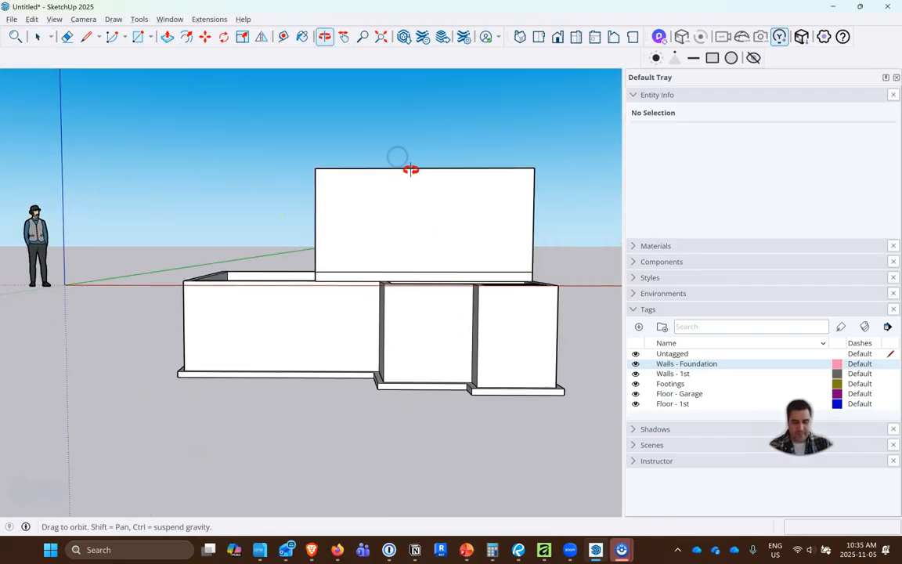
# - Switch to the elevations PDF in Revu and examine the cross-section's garage slab notes, floor levels and sill plate on the foundation wall
pyautogui.hotkey('alt', 'Tab')
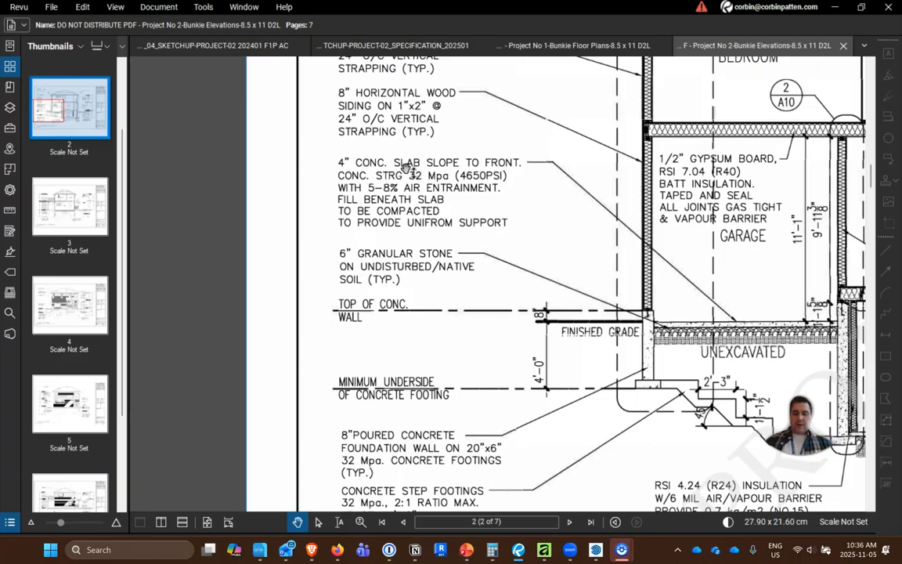
pyautogui.scroll(-5, 501, 337)
pyautogui.scroll(5, 489, 345)
pyautogui.moveTo(564, 329); pyautogui.dragTo(568, 328)
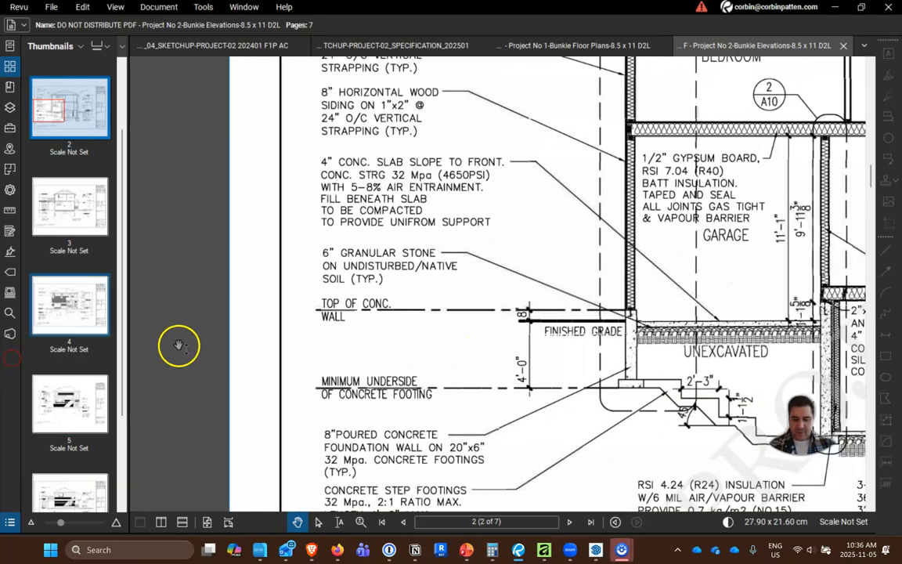
pyautogui.moveTo(750, 276); pyautogui.dragTo(364, 242)
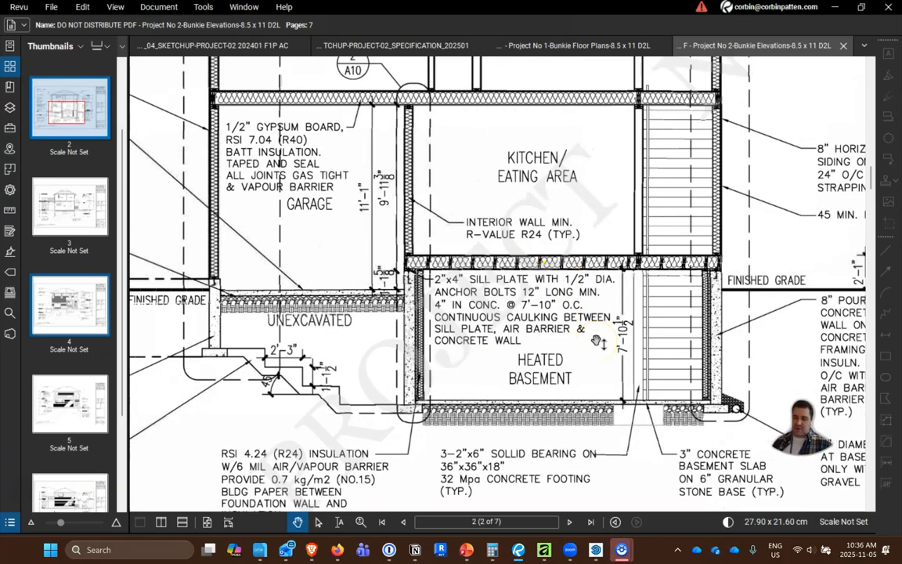
pyautogui.scroll(3, 756, 278)
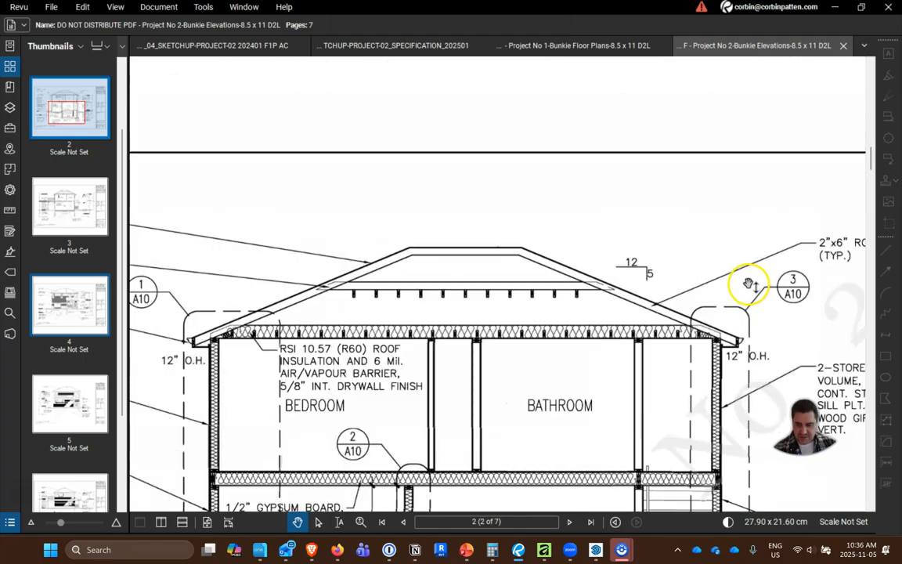
pyautogui.scroll(-2, 715, 255)
pyautogui.scroll(-2, 730, 335)
pyautogui.keyDown('ctrl'); pyautogui.scroll(5, 822, 149); pyautogui.keyUp('ctrl')
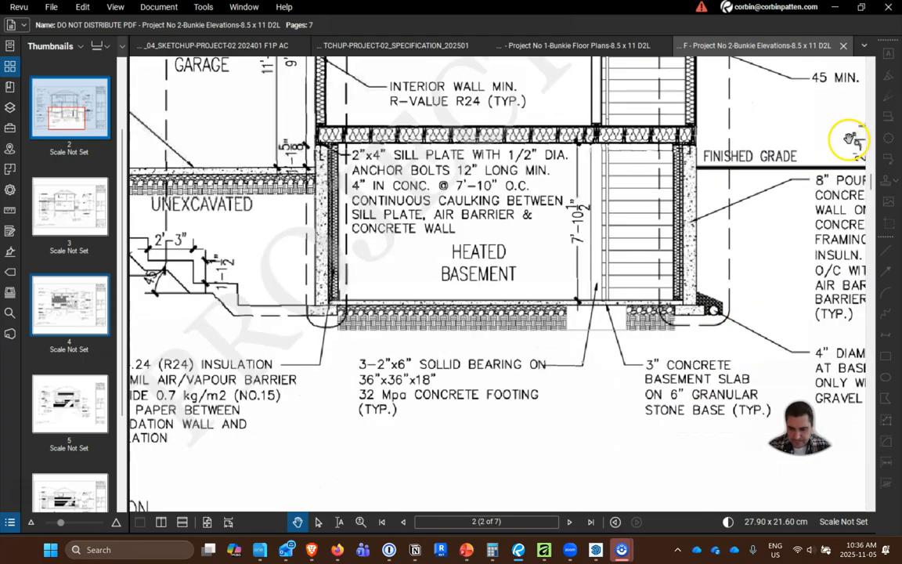
pyautogui.keyDown('ctrl'); pyautogui.scroll(-5, 555, 177); pyautogui.keyUp('ctrl')
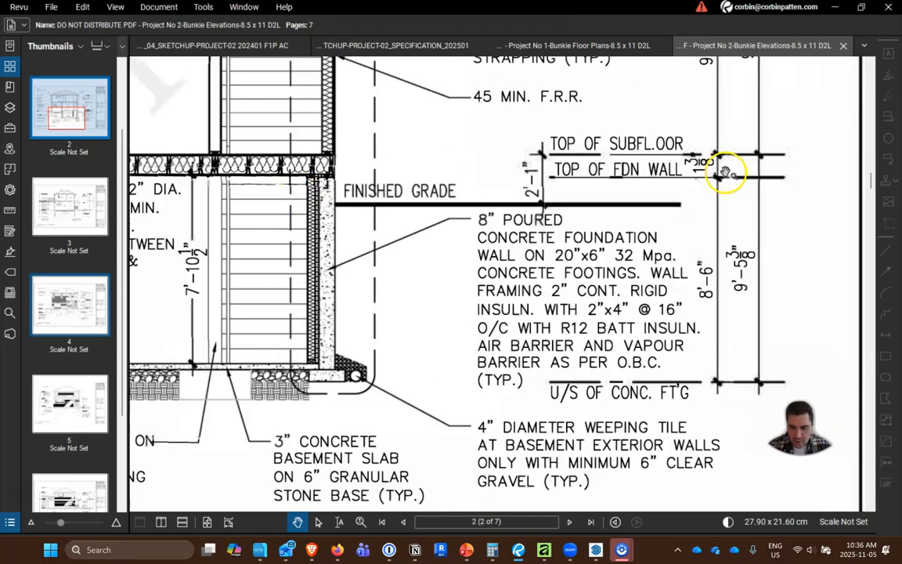
pyautogui.keyDown('ctrl'); pyautogui.scroll(4, 301, 162); pyautogui.keyUp('ctrl')
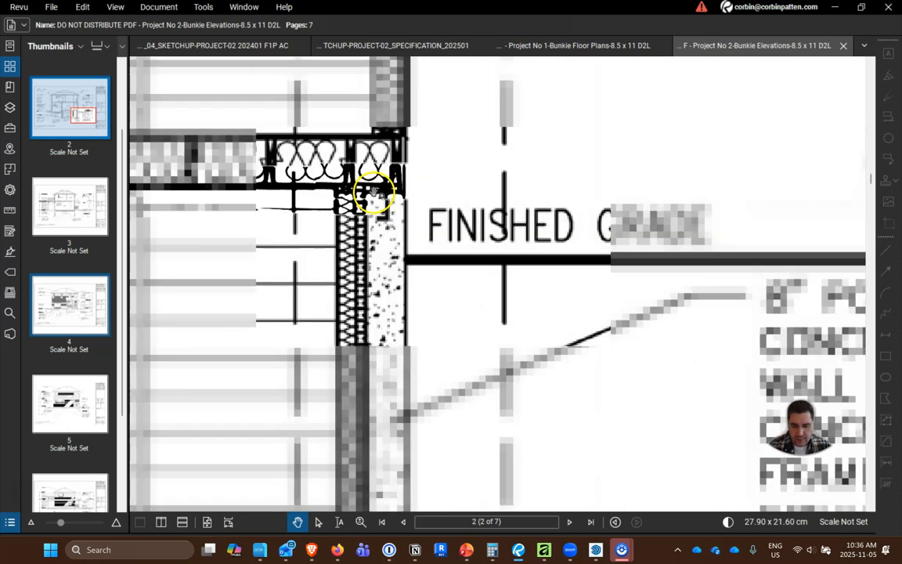
pyautogui.keyDown('ctrl'); pyautogui.scroll(5, 389, 196); pyautogui.keyUp('ctrl')
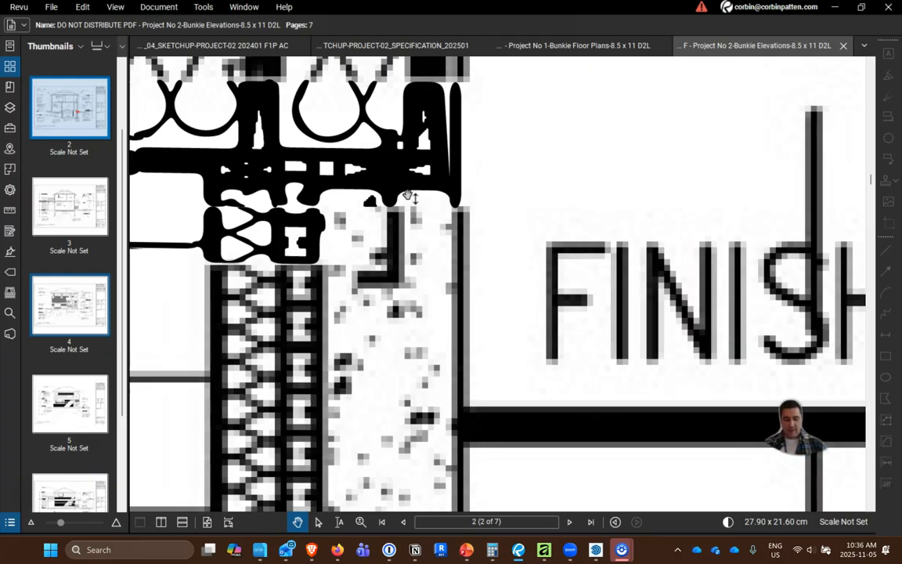
# - Switch back to SketchUp and set the camera to a front view in parallel projection
pyautogui.hotkey('alt', 'Tab')
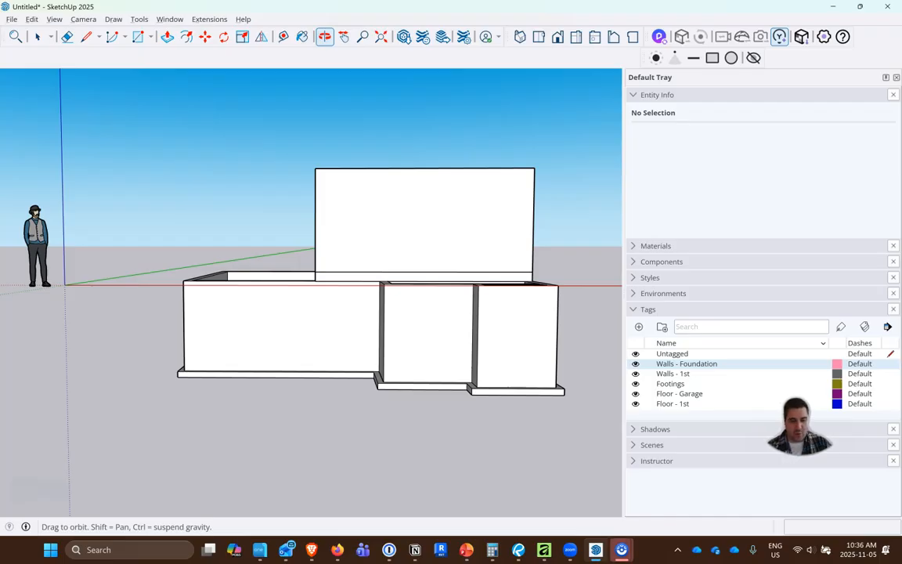
pyautogui.click(83, 19)
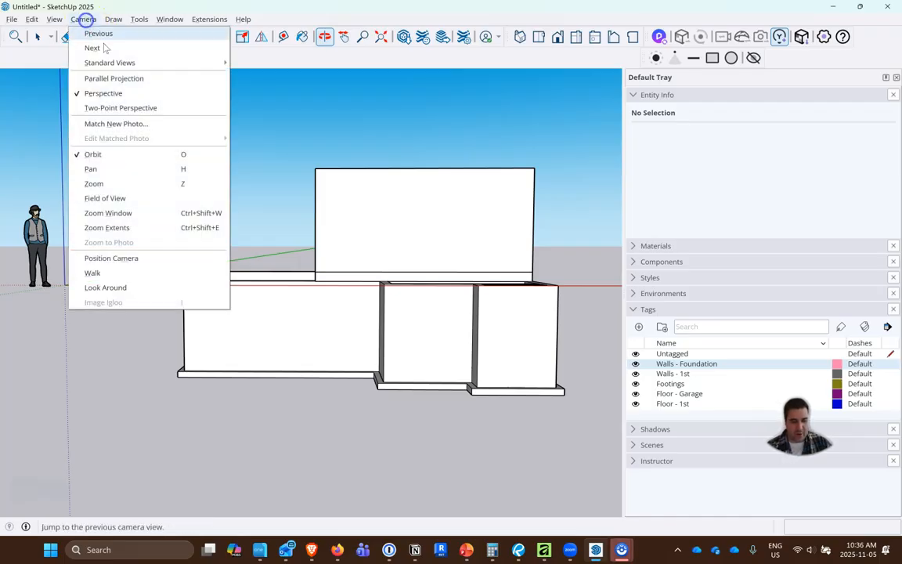
pyautogui.click(138, 81)
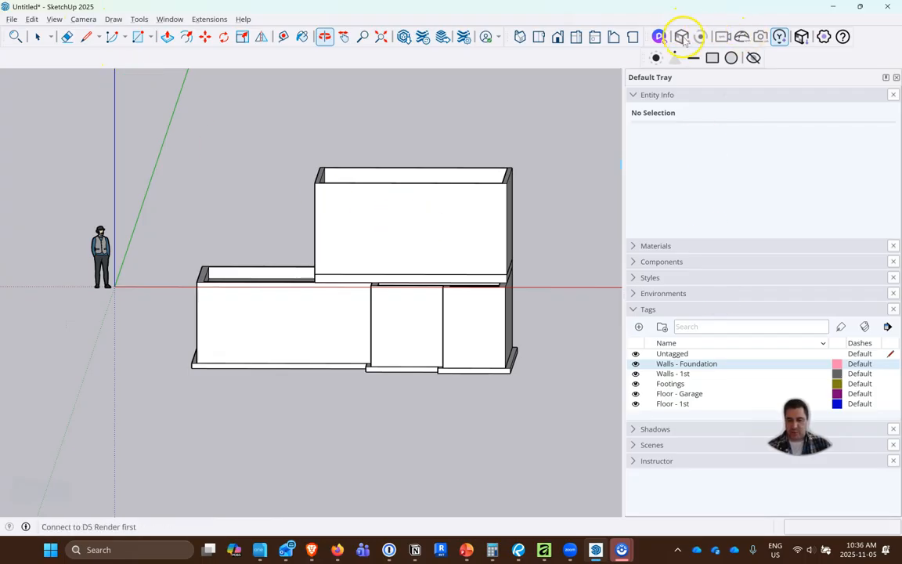
pyautogui.click(558, 36)
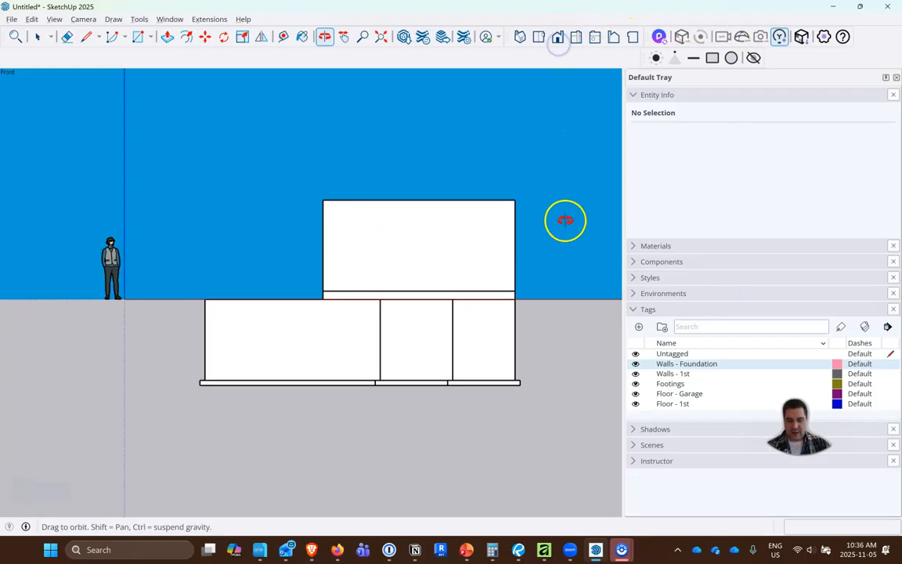
pyautogui.scroll(5, 548, 304)
# - Move the first-floor walls and floor groups together 1.5" up along the blue axis, above the foundation walls, and clear the selection
pyautogui.click(39, 36)
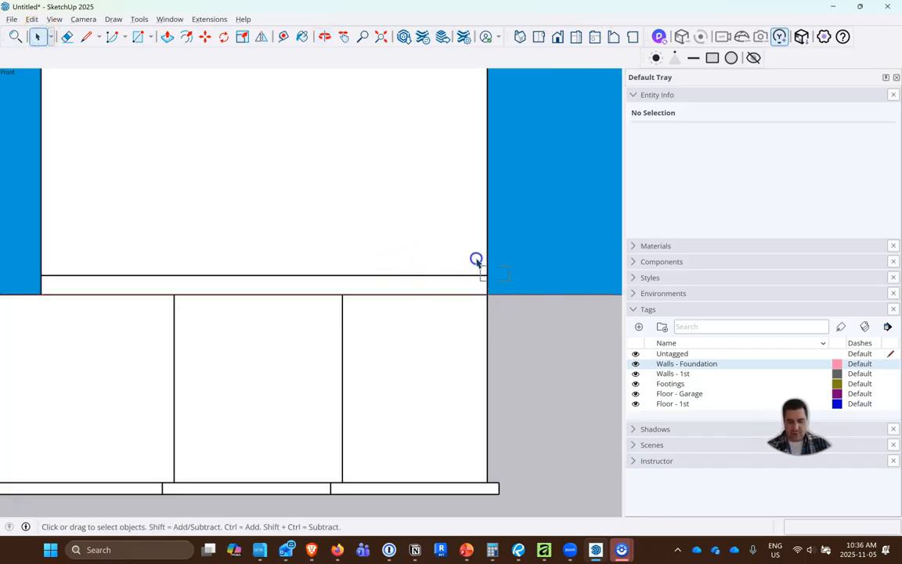
pyautogui.moveTo(477, 261); pyautogui.dragTo(478, 260)
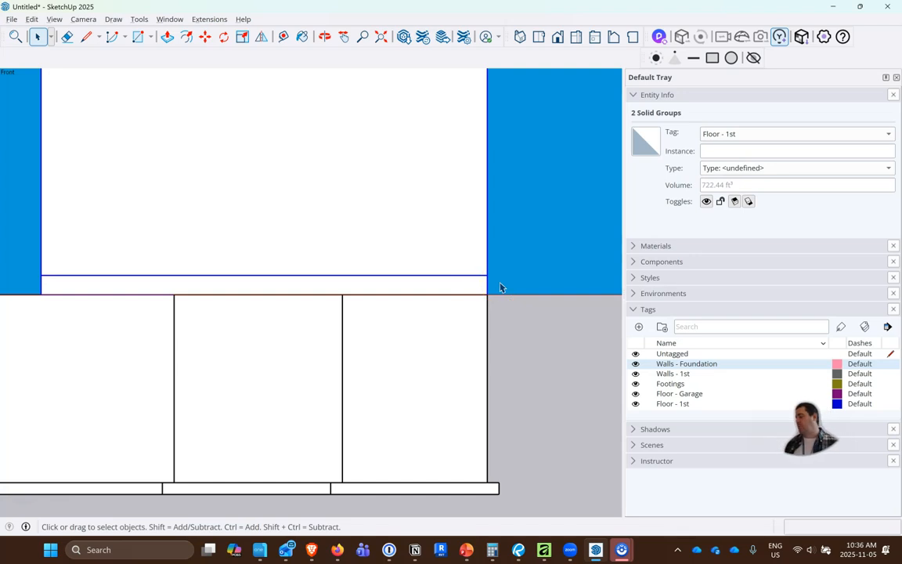
pyautogui.click(203, 37)
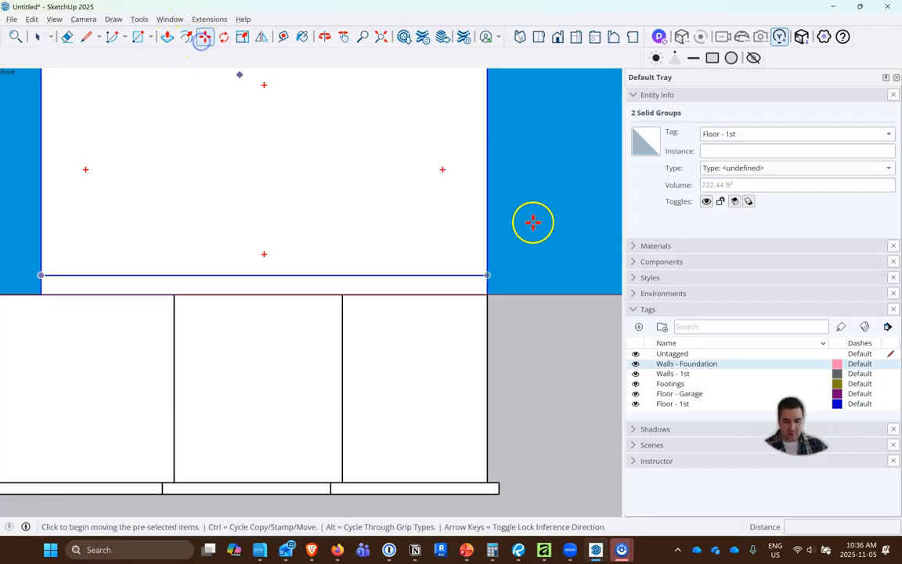
pyautogui.click(486, 295)
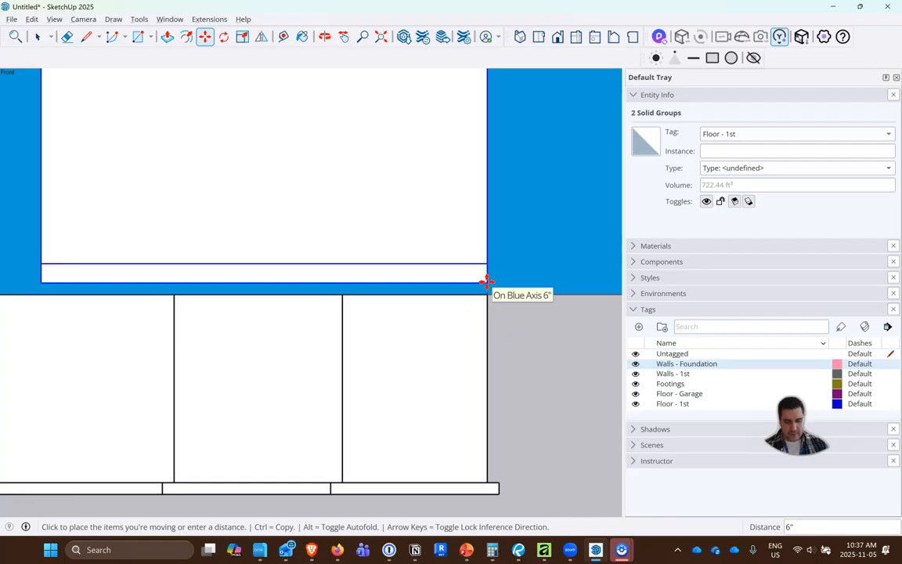
pyautogui.write('1.5')
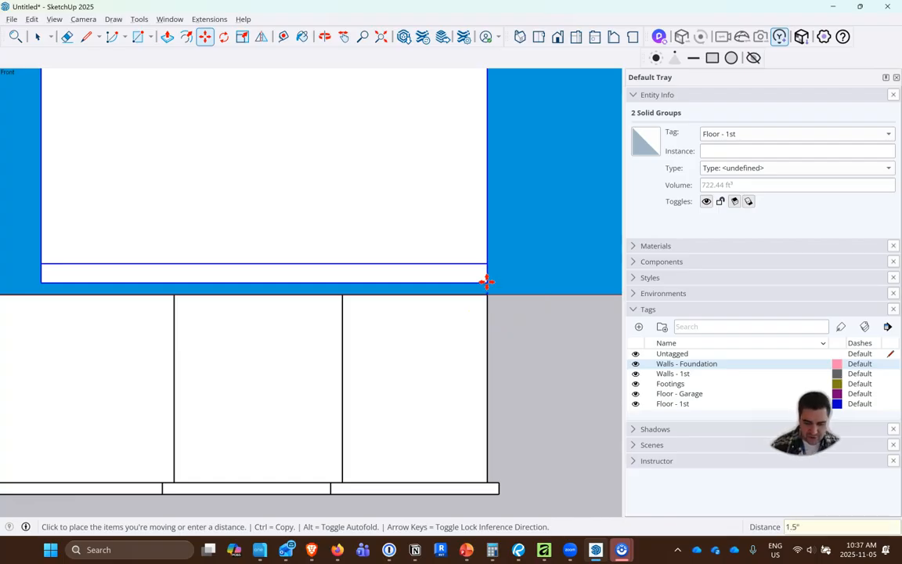
pyautogui.press('Return')
pyautogui.moveTo(261, 261); pyautogui.dragTo(301, 207, button='middle')
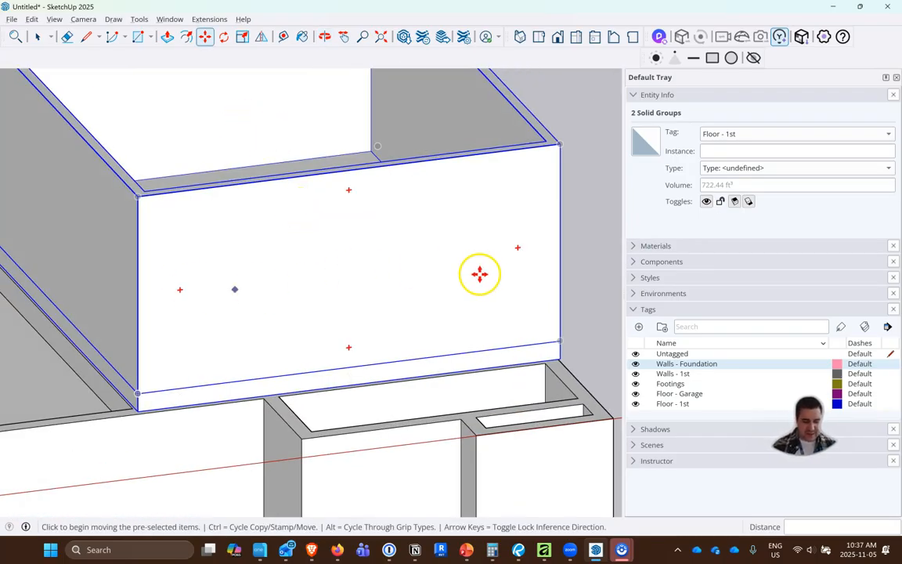
pyautogui.scroll(-3, 477, 268)
pyautogui.hotkey('ctrl', 't')
pyautogui.scroll(-5, 318, 332)
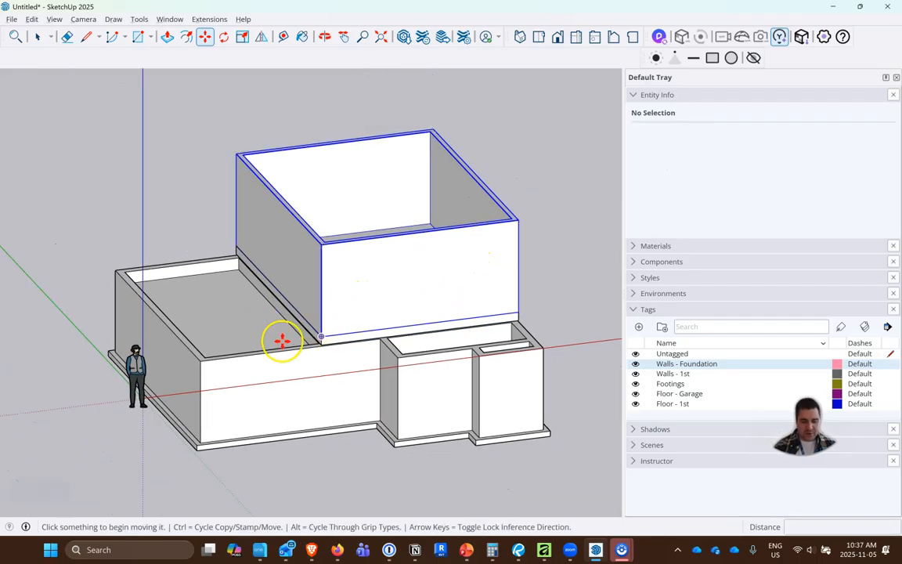
# - Switch to the elevations PDF in Revu and examine the garage foundation wall's height relative to finished grade and the slab in the cross-section
pyautogui.hotkey('alt', 'Tab')
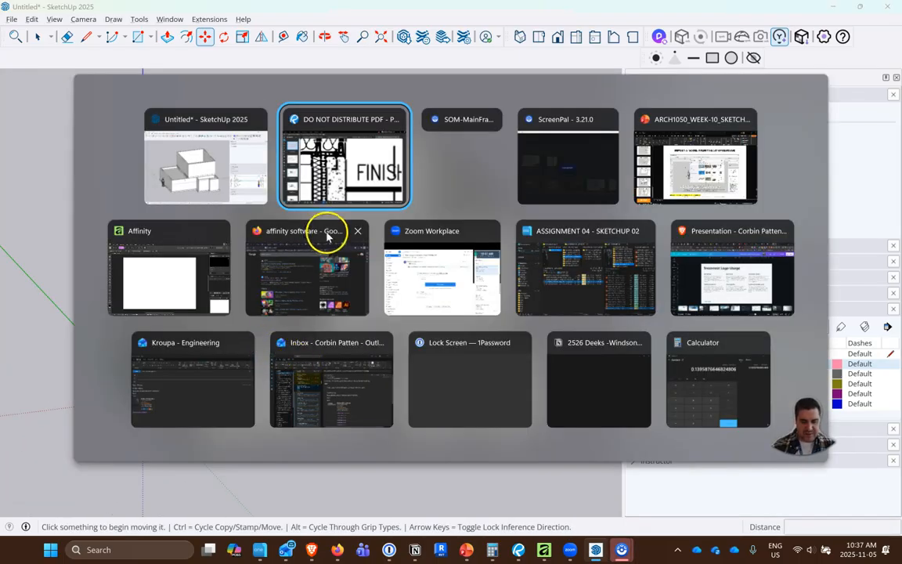
pyautogui.click(329, 205)
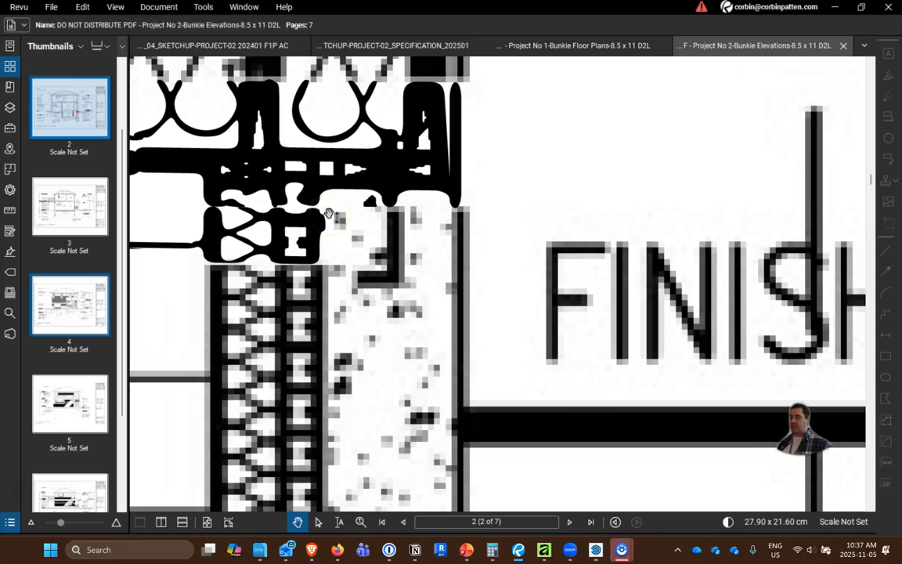
pyautogui.scroll(-10, 459, 251)
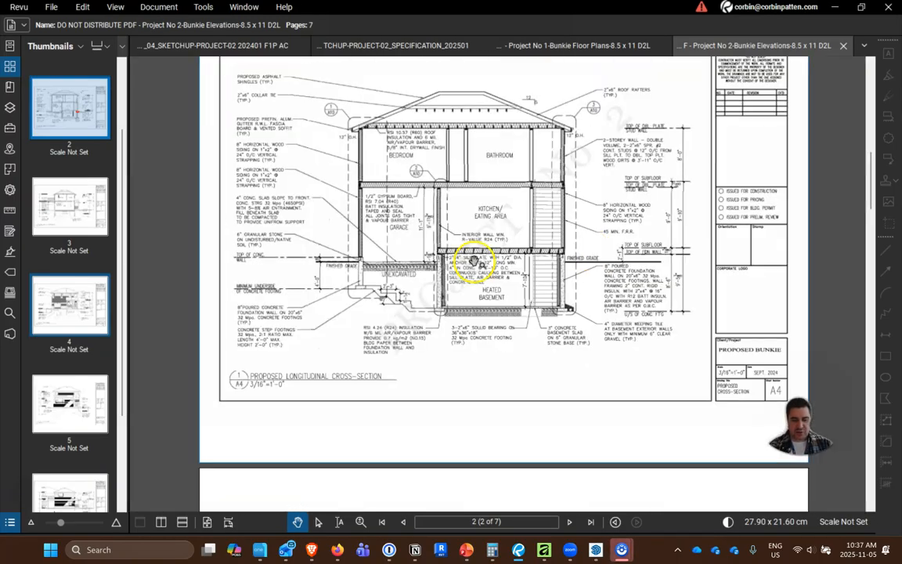
pyautogui.scroll(8, 430, 238)
pyautogui.scroll(-2, 304, 304)
pyautogui.scroll(1, 350, 284)
pyautogui.moveTo(205, 227); pyautogui.dragTo(227, 343)
pyautogui.keyDown('ctrl'); pyautogui.scroll(1, 227, 343); pyautogui.keyUp('ctrl')
pyautogui.scroll(-4, 314, 405)
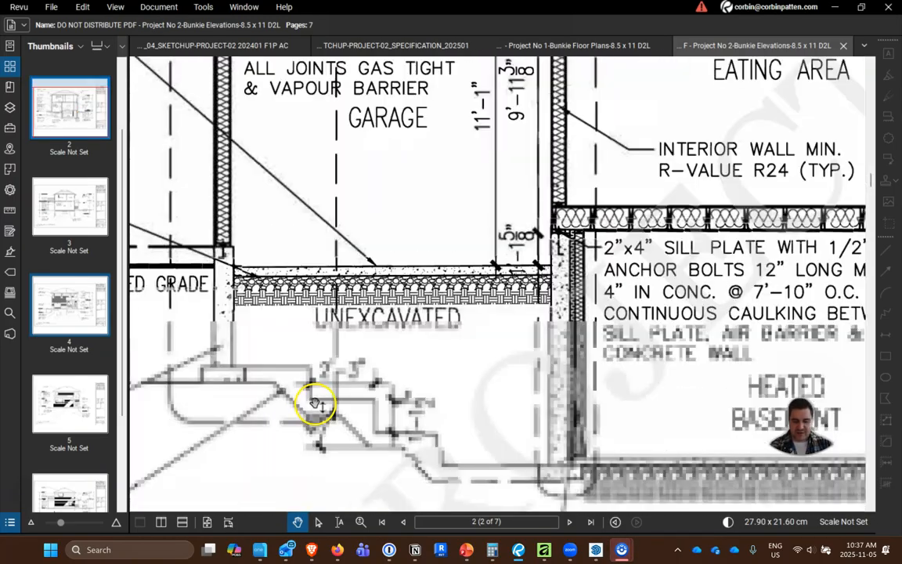
pyautogui.keyDown('ctrl'); pyautogui.scroll(-4, 483, 382); pyautogui.keyUp('ctrl')
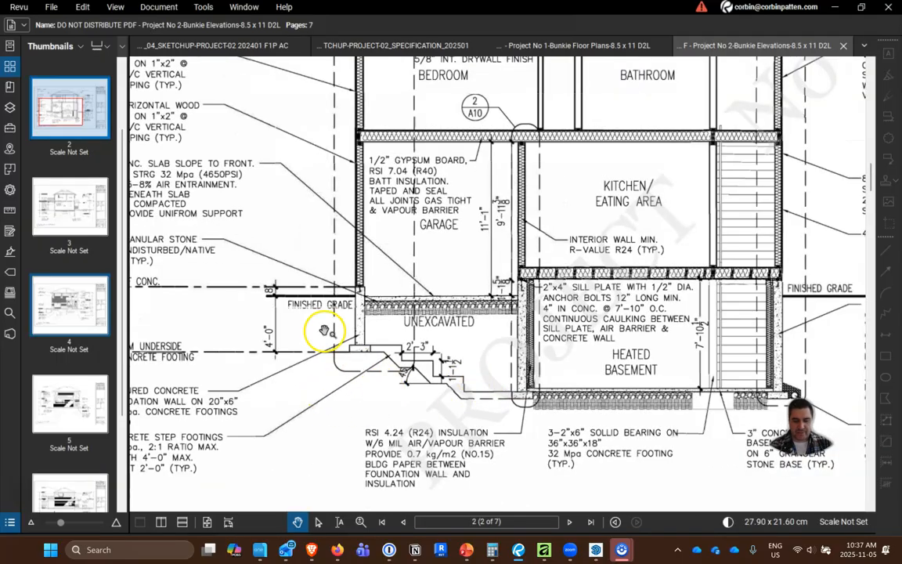
pyautogui.keyDown('ctrl'); pyautogui.scroll(4, 289, 313); pyautogui.keyUp('ctrl')
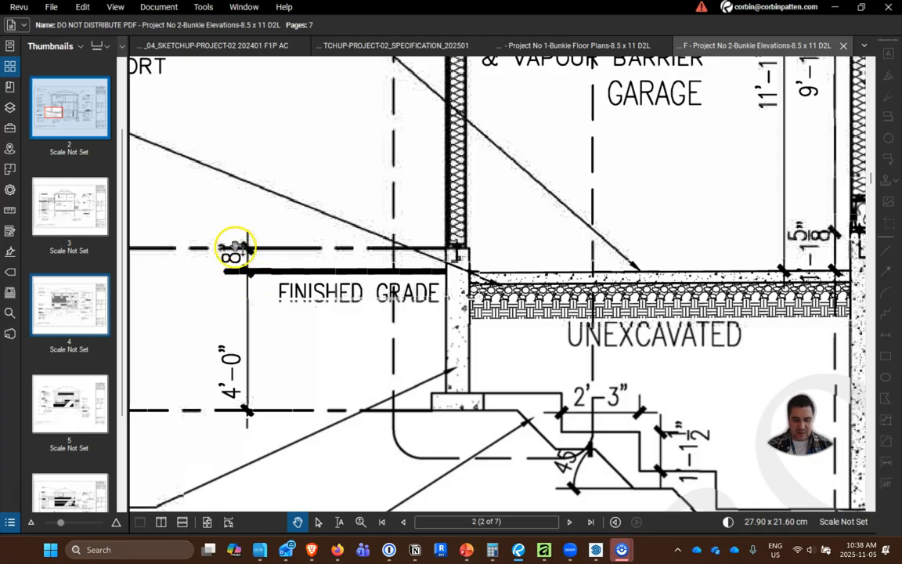
# - Switch to SketchUp and open the Walls - Foundation group for editing
pyautogui.hotkey('alt', 'Tab')
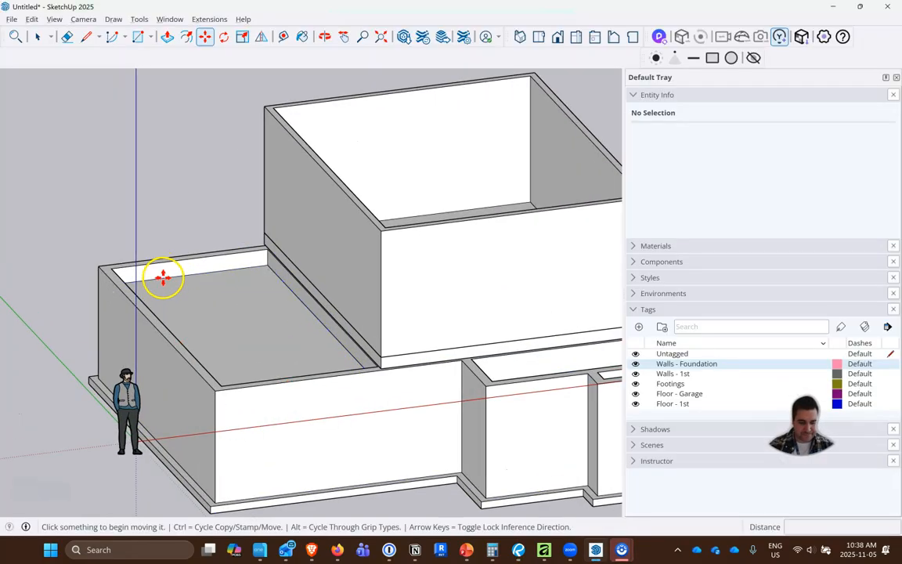
pyautogui.click(36, 36)
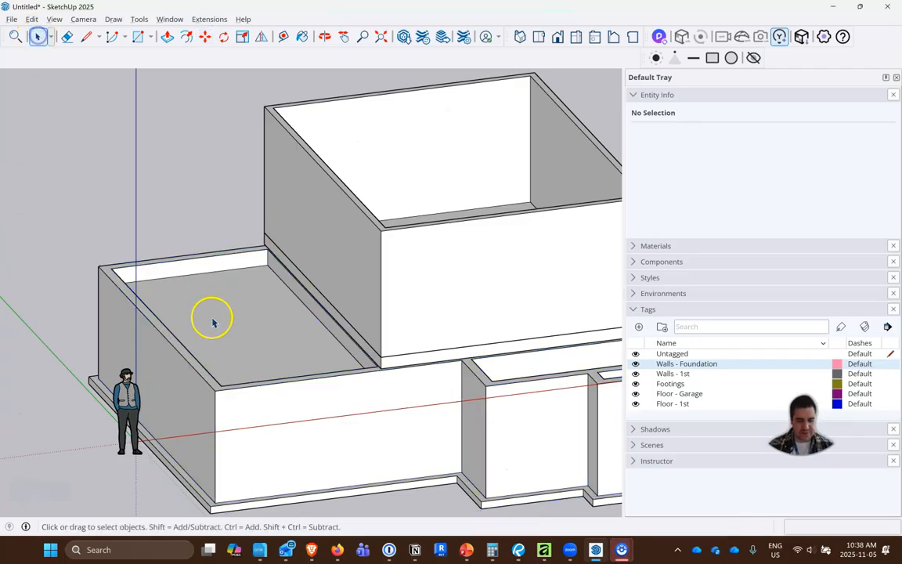
pyautogui.click(187, 260)
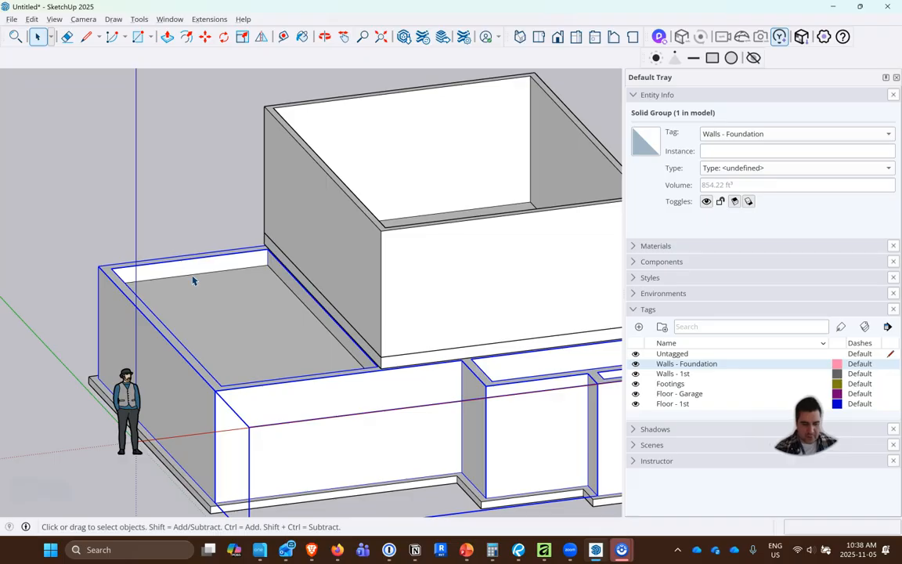
pyautogui.scroll(2, 193, 269)
pyautogui.doubleClick(227, 267)
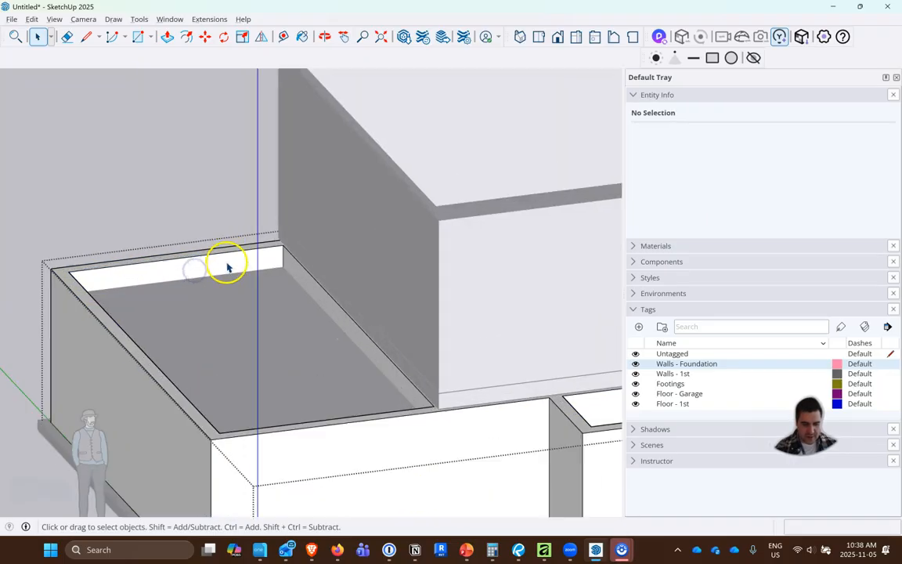
# - Draw an 8" vertical edge up from the garage slab at the back foundation wall's inner corner beside the house
pyautogui.scroll(3, 227, 267)
pyautogui.click(92, 37)
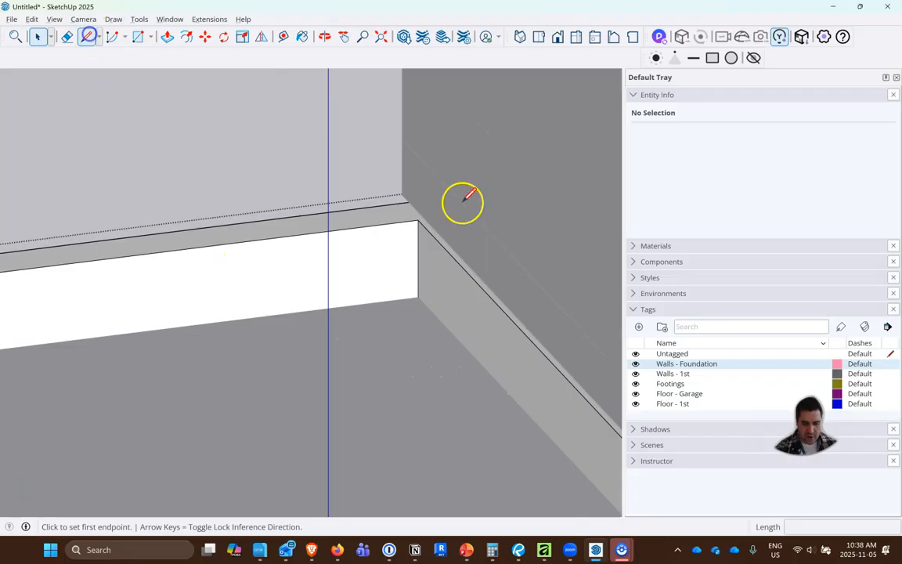
pyautogui.click(418, 296)
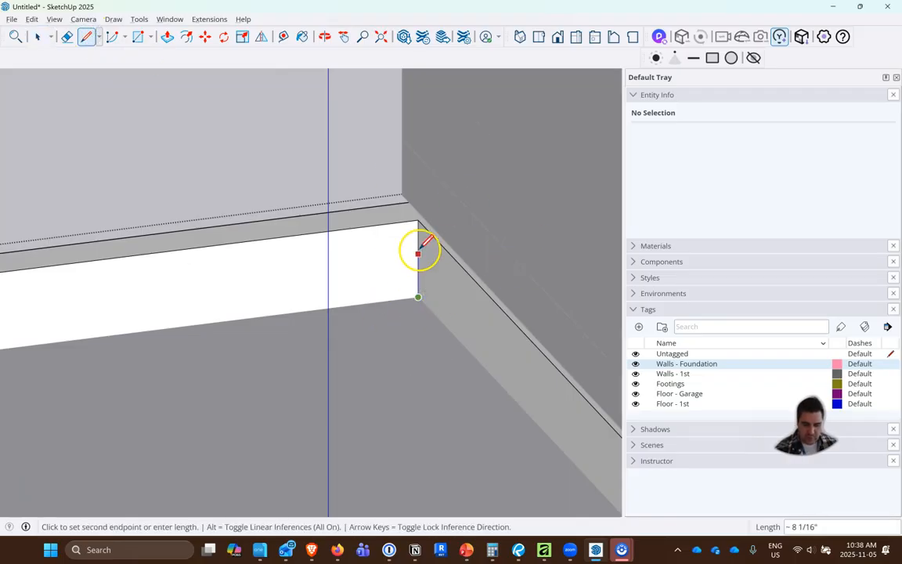
pyautogui.click(420, 248)
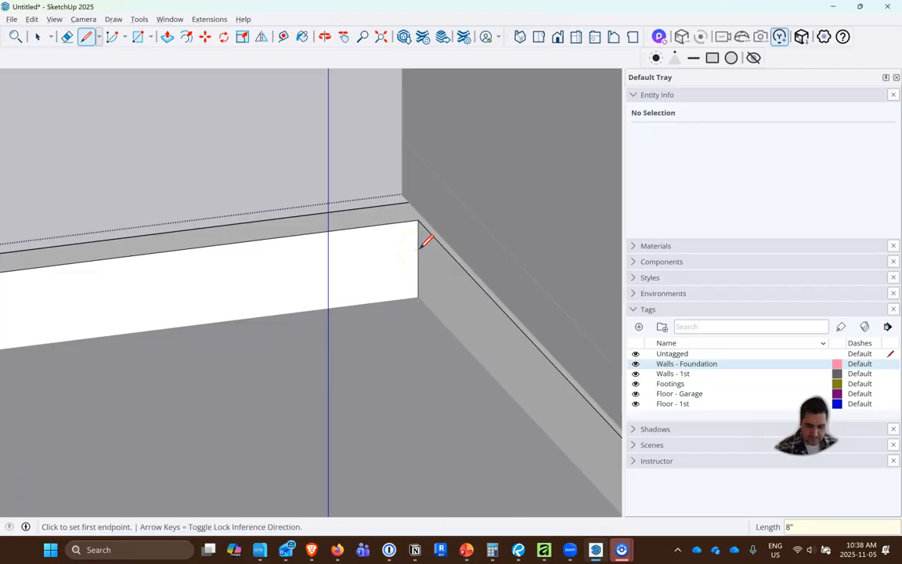
pyautogui.click(423, 249)
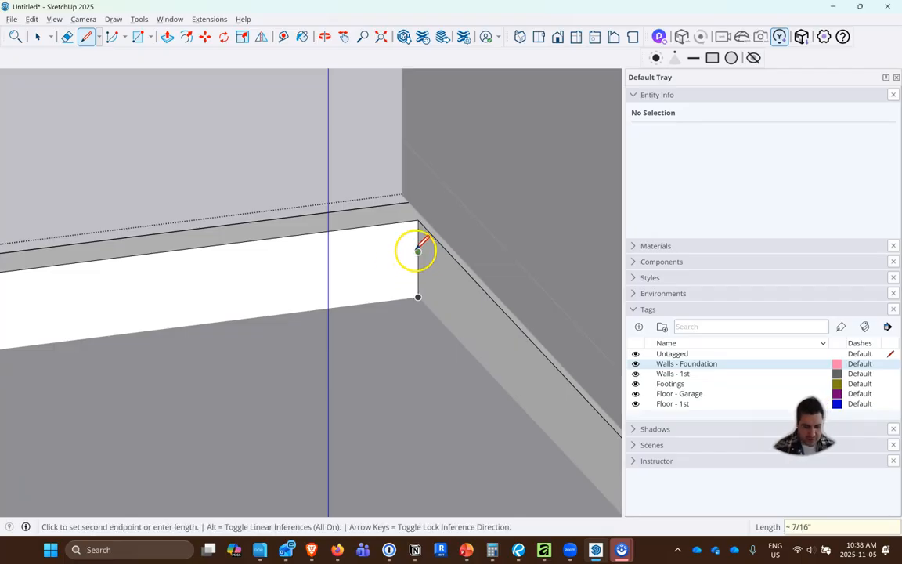
pyautogui.press('Escape')
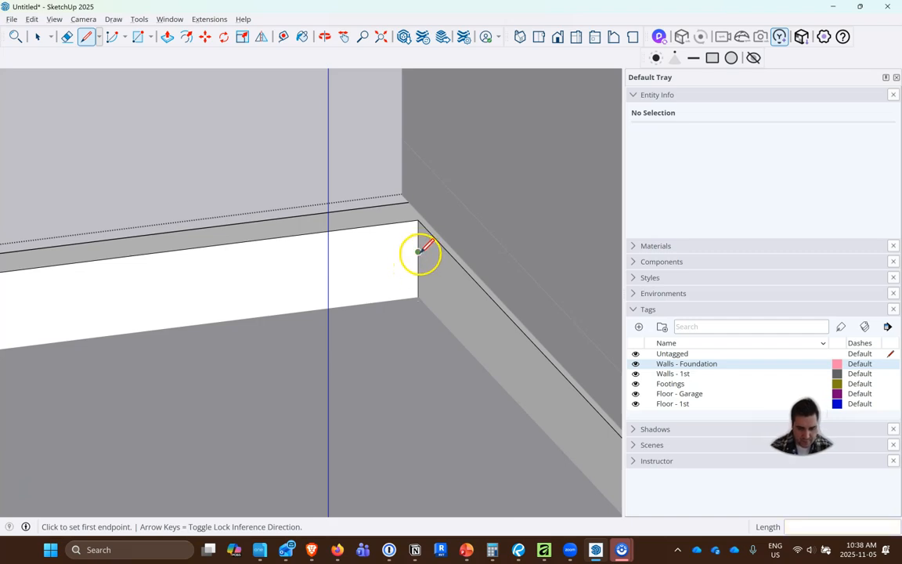
# - Draw a horizontal line from the 8" endpoint across the back garage wall's inner face to the opposite corner
pyautogui.click(419, 251)
pyautogui.scroll(-2, 437, 235)
pyautogui.moveTo(388, 275); pyautogui.dragTo(223, 296, button='middle')
pyautogui.scroll(-3, 403, 279)
pyautogui.scroll(4, 122, 227)
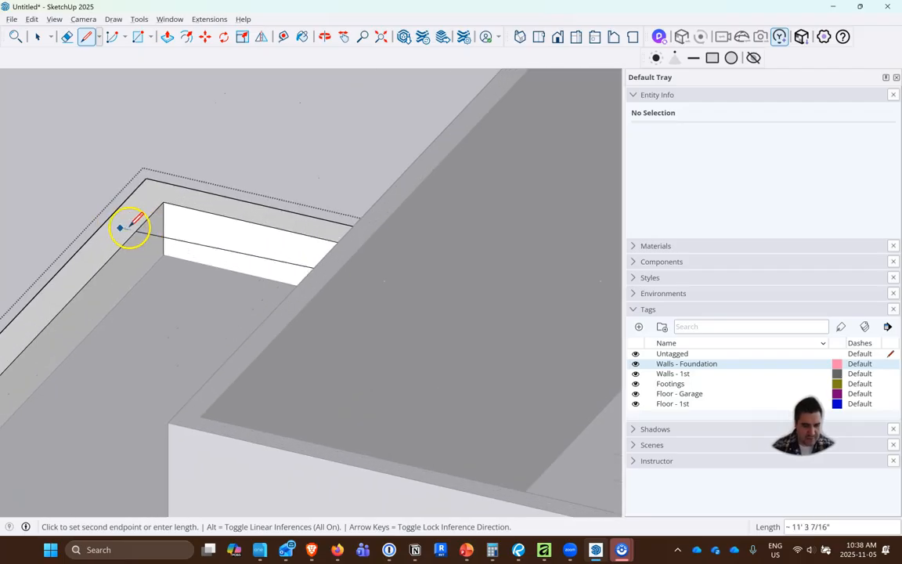
pyautogui.scroll(3, 129, 227)
pyautogui.click(187, 221)
# - Push the strip above the line 8" through the back garage wall to lower its top
pyautogui.moveTo(163, 235); pyautogui.dragTo(455, 226, button='middle')
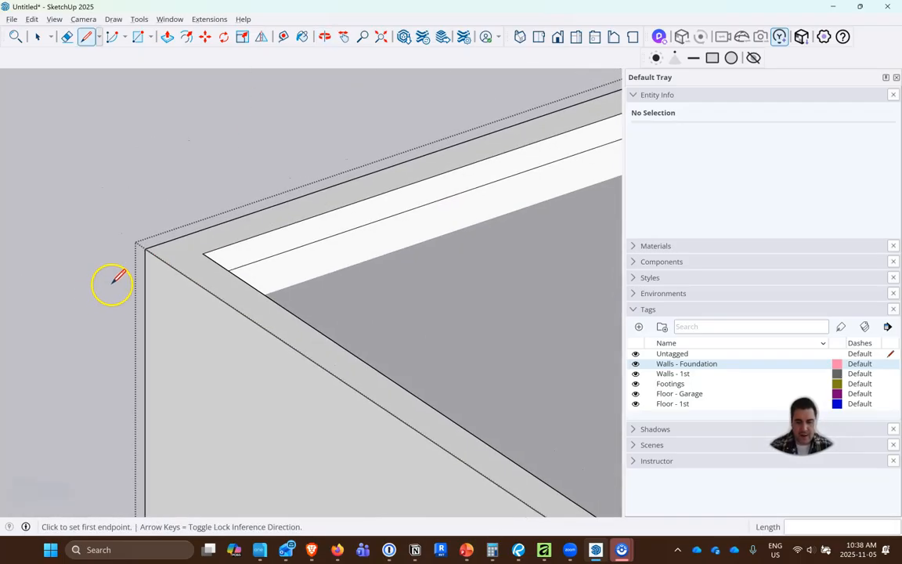
pyautogui.scroll(-2, 118, 274)
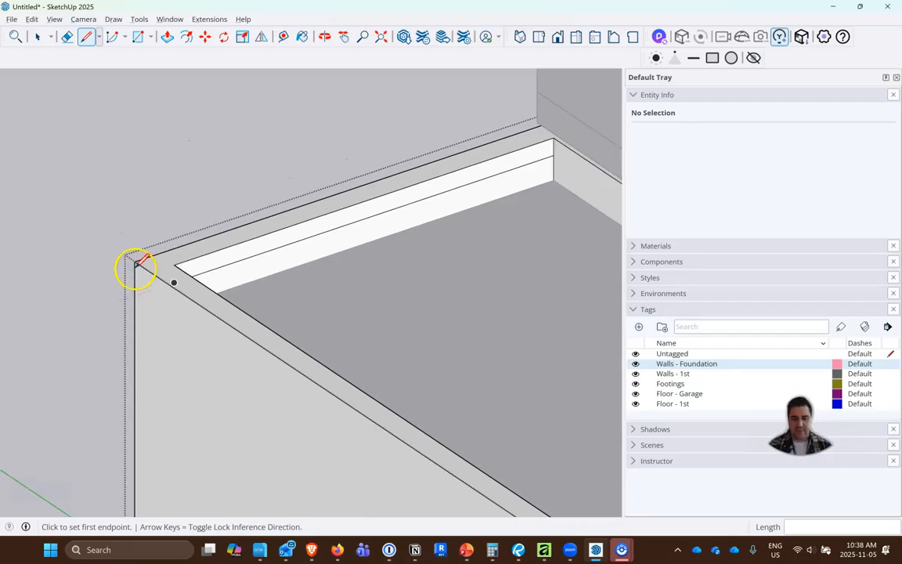
pyautogui.click(167, 37)
pyautogui.click(254, 214)
pyautogui.click(253, 227)
# - Draw an edge from the lowered back wall's top to the outer corner, closing the raised side wall's end face
pyautogui.moveTo(149, 234); pyautogui.dragTo(860, 182, button='middle')
pyautogui.scroll(5, 318, 408)
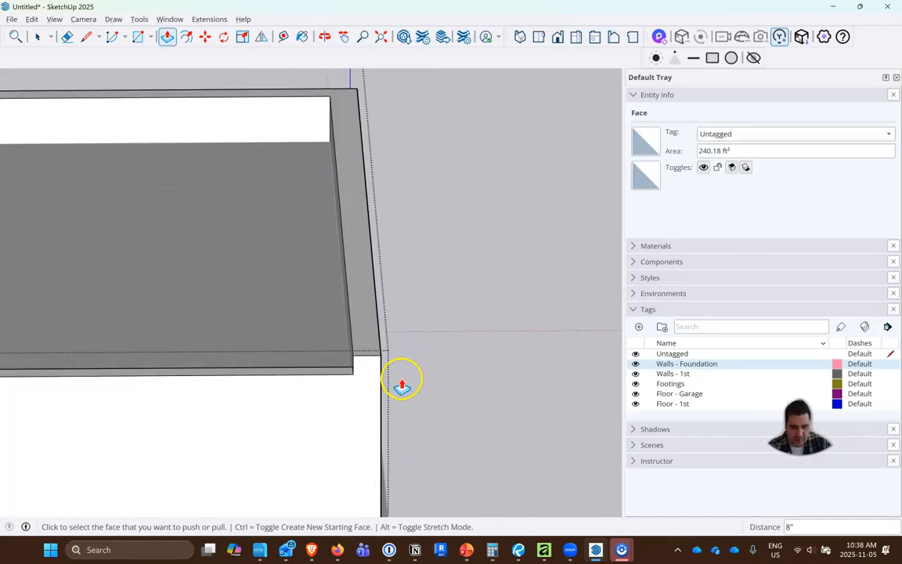
pyautogui.scroll(1, 402, 385)
pyautogui.click(86, 37)
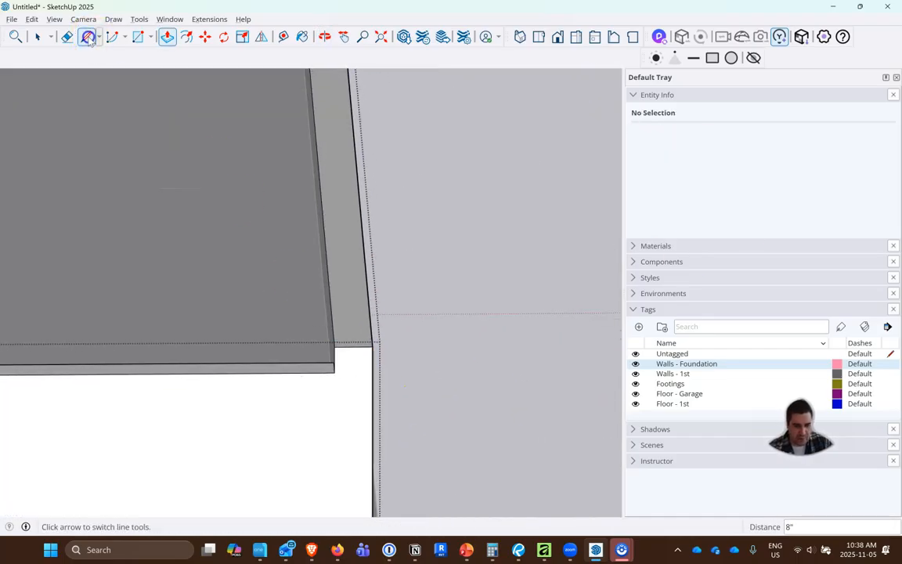
pyautogui.click(336, 374)
pyautogui.click(373, 373)
# - Push the raised end face along the garage side wall and 8" through the front corner, lowering the whole side
pyautogui.scroll(-1, 379, 376)
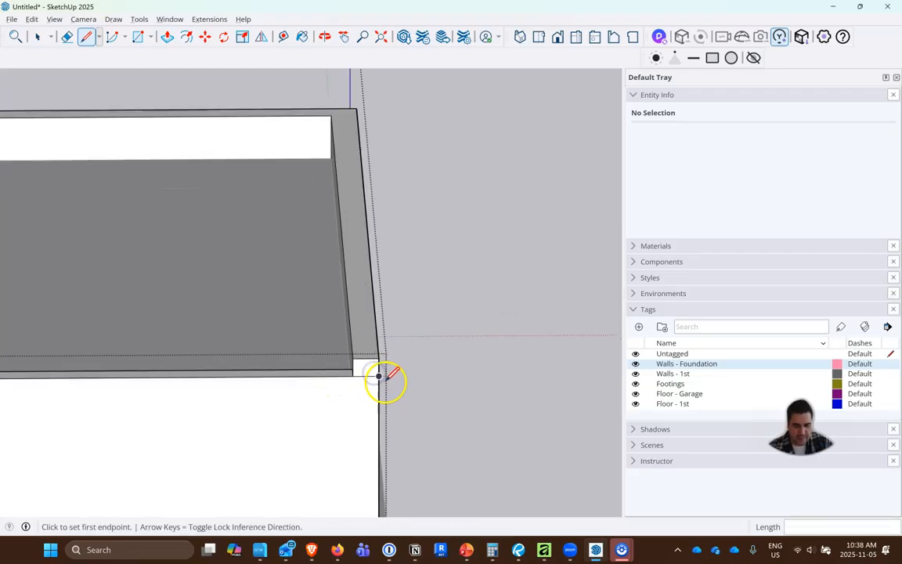
pyautogui.scroll(-1, 385, 382)
pyautogui.moveTo(277, 251); pyautogui.dragTo(297, 250, button='middle')
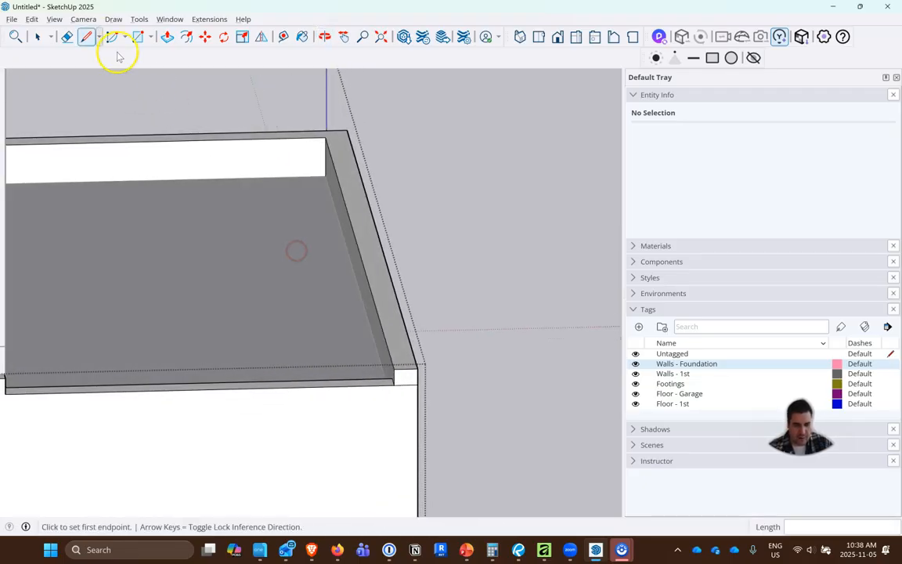
pyautogui.click(167, 37)
pyautogui.click(406, 376)
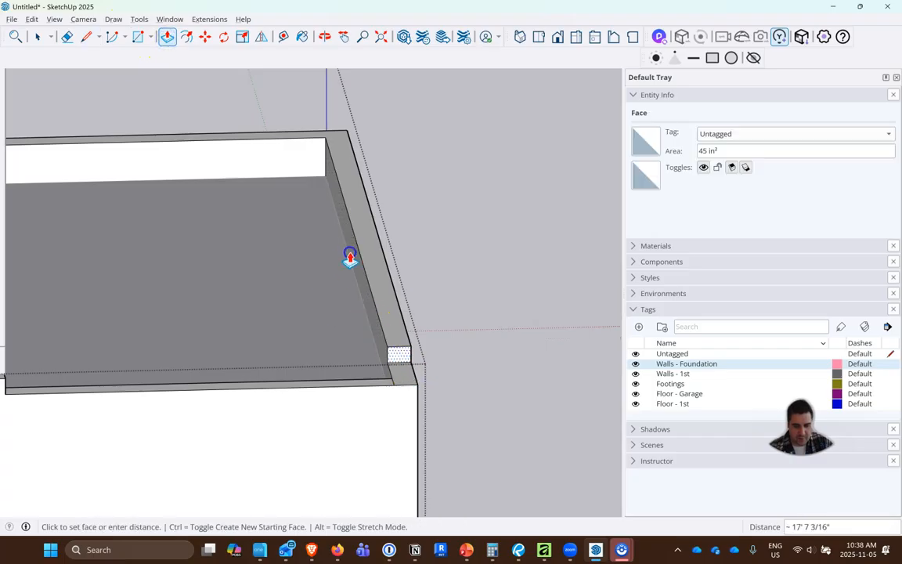
pyautogui.click(286, 137)
pyautogui.click(336, 143)
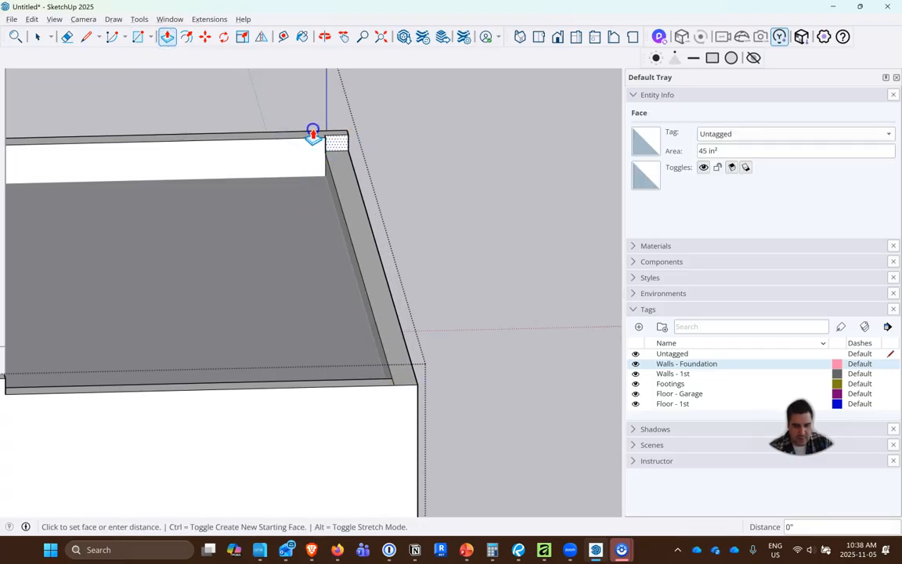
pyautogui.click(294, 139)
# - Push the front garage wall's raised end face 11' to the house foundation wall to lower its top
pyautogui.moveTo(434, 155); pyautogui.dragTo(53, 177, button='middle')
pyautogui.scroll(-5, 54, 178)
pyautogui.scroll(2, 435, 181)
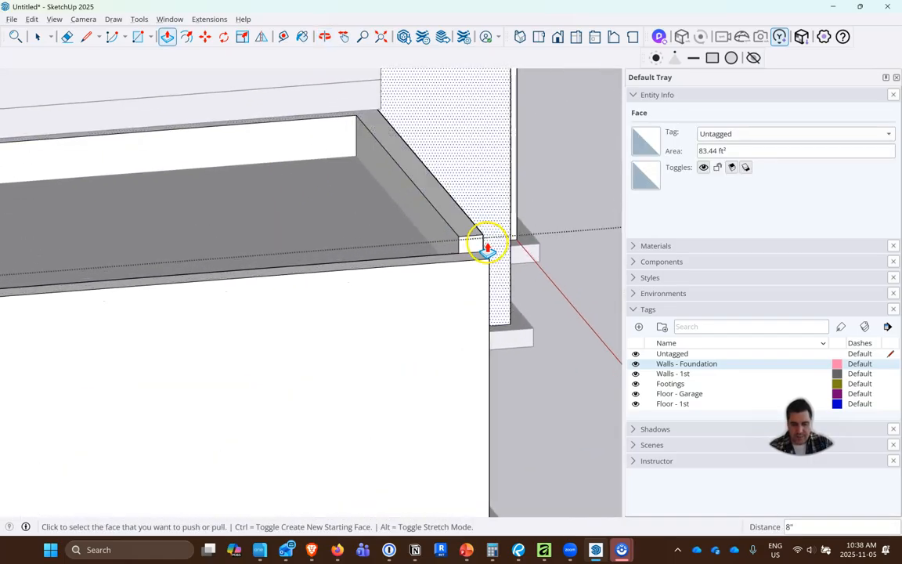
pyautogui.click(486, 246)
pyautogui.click(296, 137)
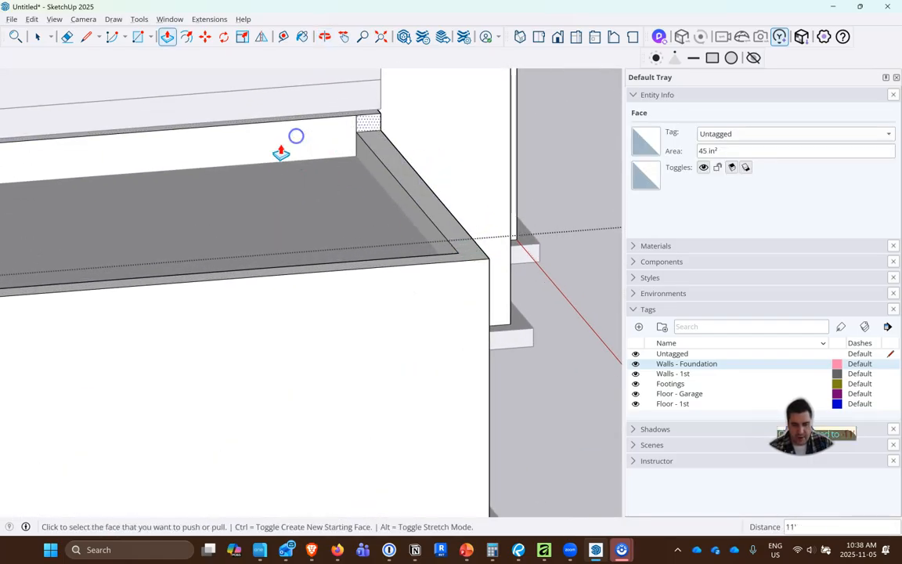
# - Erase the leftover edges at the lowered garage foundation wall's corner and where it meets the house wall
pyautogui.click(84, 36)
pyautogui.click(67, 37)
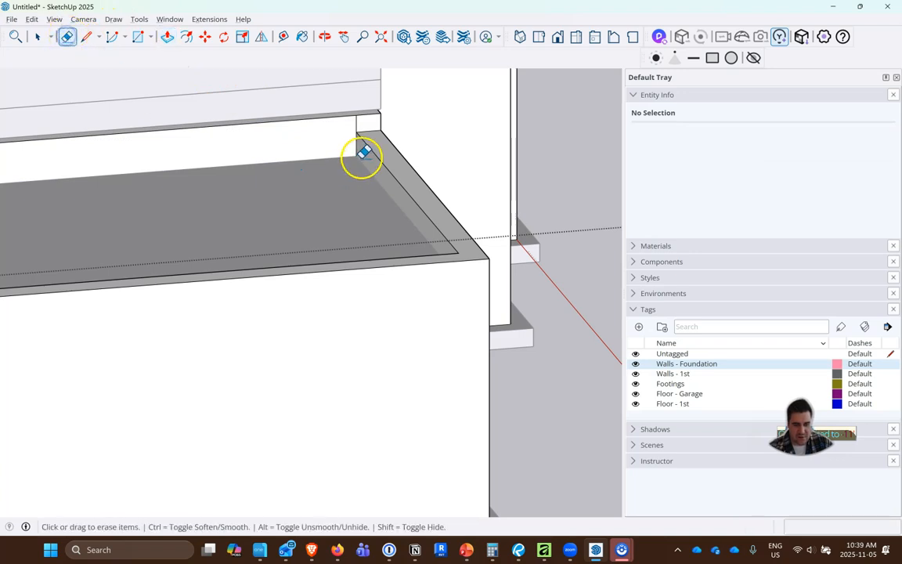
pyautogui.scroll(2, 364, 153)
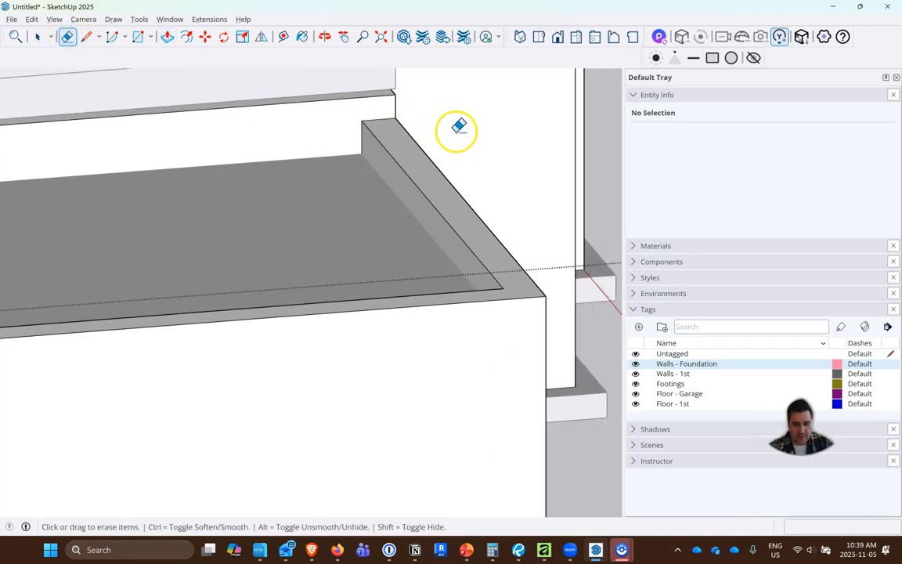
pyautogui.scroll(-5, 457, 131)
pyautogui.scroll(3, 26, 161)
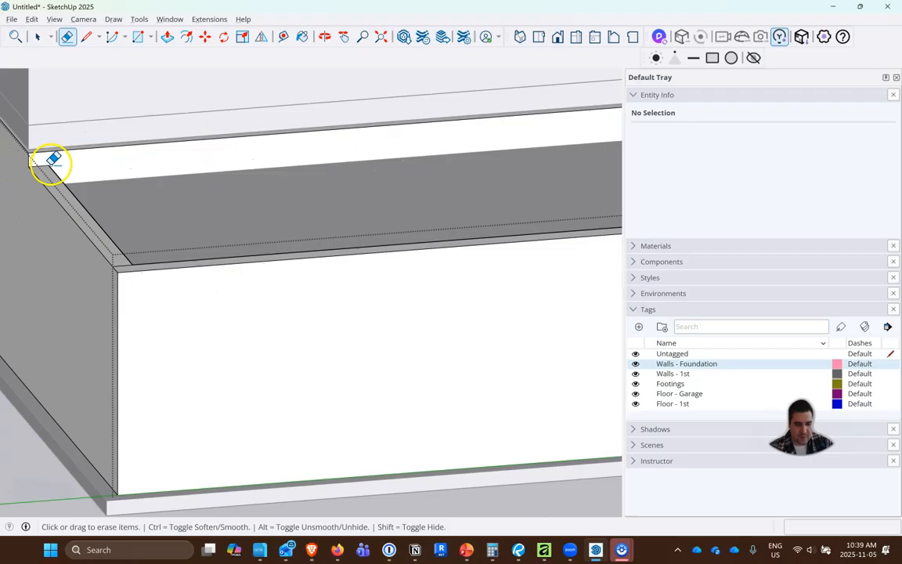
pyautogui.scroll(-3, 67, 192)
pyautogui.scroll(3, 133, 257)
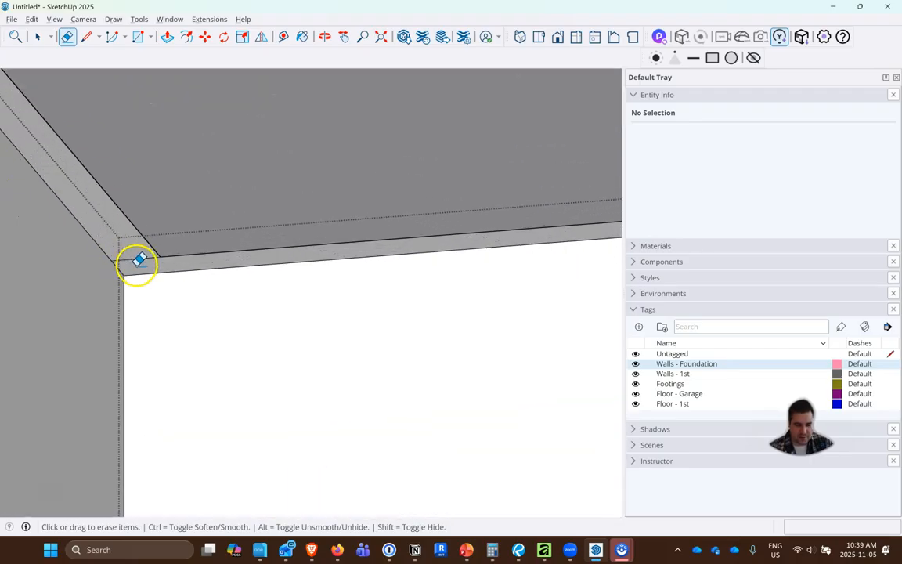
pyautogui.scroll(-3, 49, 254)
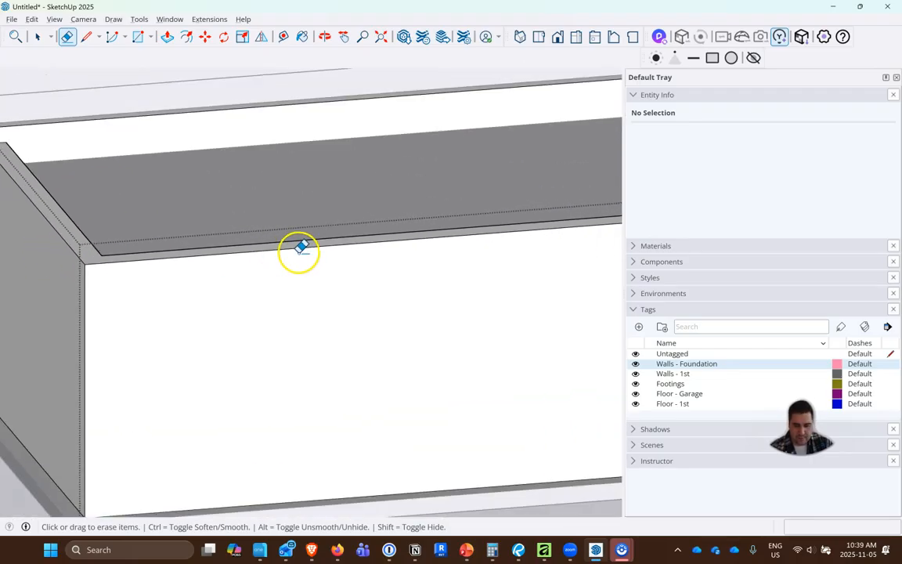
# - Examine the lowered garage foundation walls from around the model
pyautogui.scroll(-3, 131, 237)
pyautogui.scroll(-2, 362, 236)
pyautogui.scroll(4, 501, 224)
pyautogui.moveTo(502, 224); pyautogui.dragTo(265, 256, button='middle')
pyautogui.scroll(-5, 252, 228)
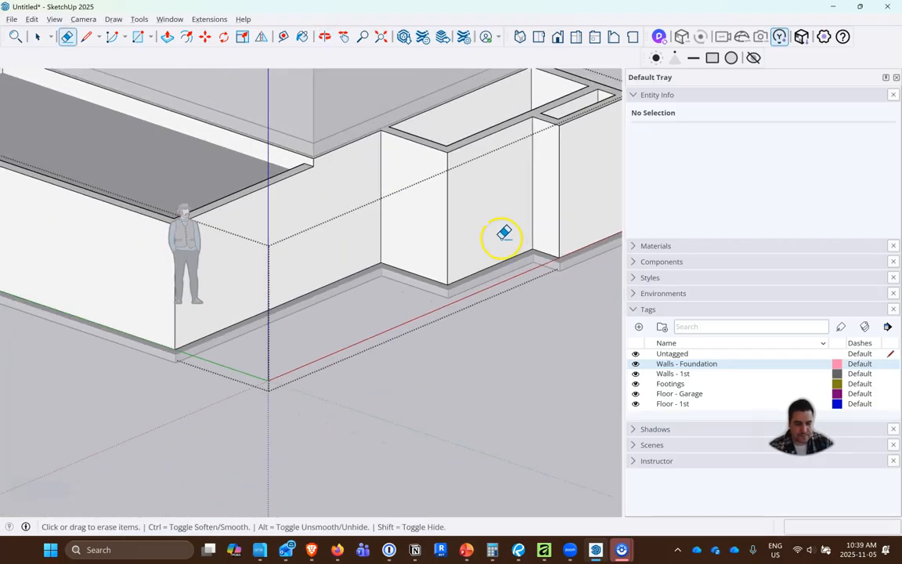
pyautogui.scroll(-4, 439, 248)
pyautogui.scroll(-2, 377, 175)
pyautogui.moveTo(377, 175); pyautogui.dragTo(210, 155, button='middle')
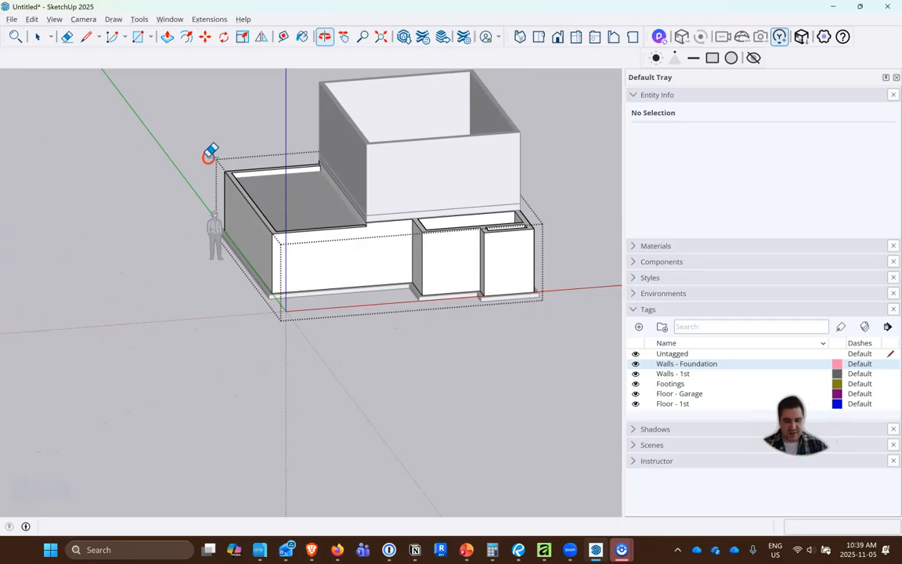
pyautogui.scroll(2, 228, 172)
pyautogui.scroll(-2, 235, 221)
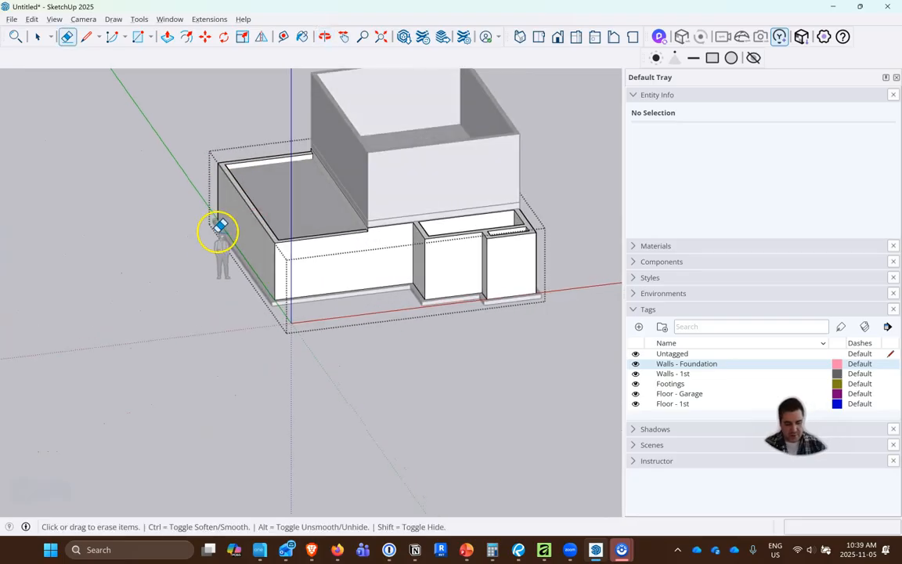
# - Switch to the PowerPoint presentation and view the previous student house models on slides 6 and 8
pyautogui.hotkey('alt', 'Tab')
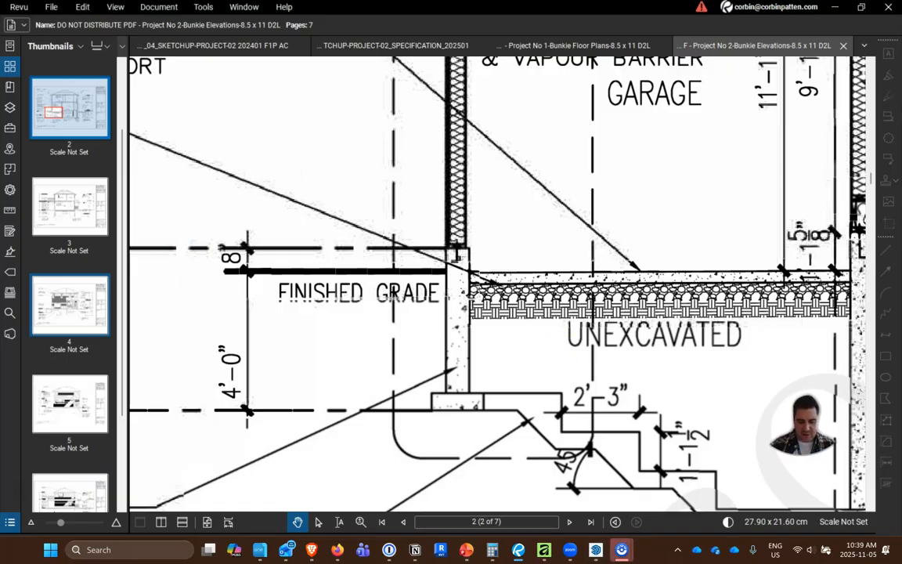
pyautogui.click(470, 553)
pyautogui.scroll(6, 91, 267)
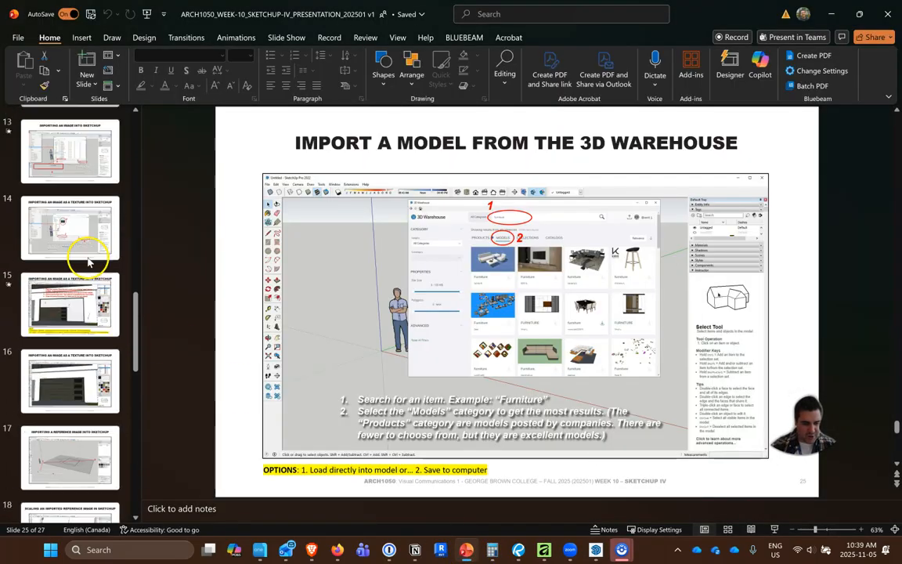
pyautogui.scroll(8, 88, 263)
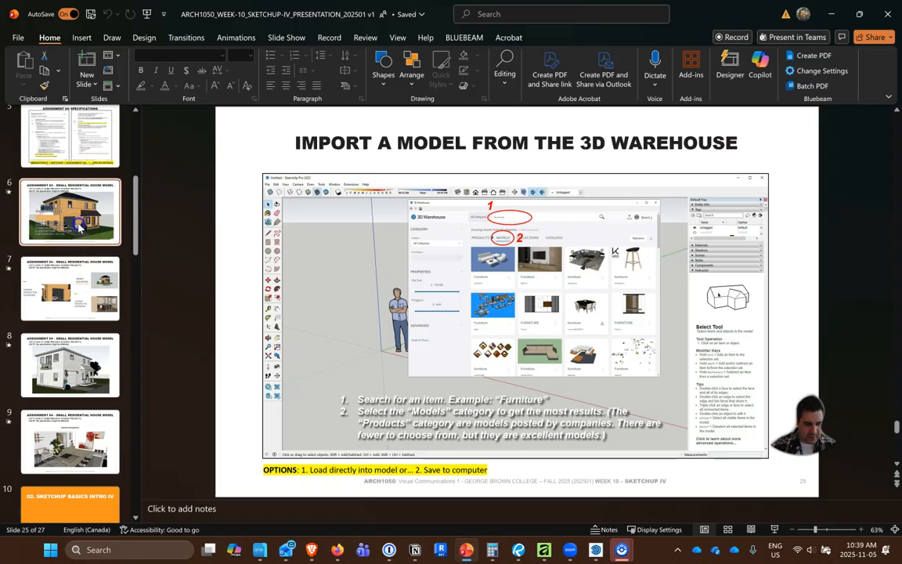
pyautogui.click(78, 226)
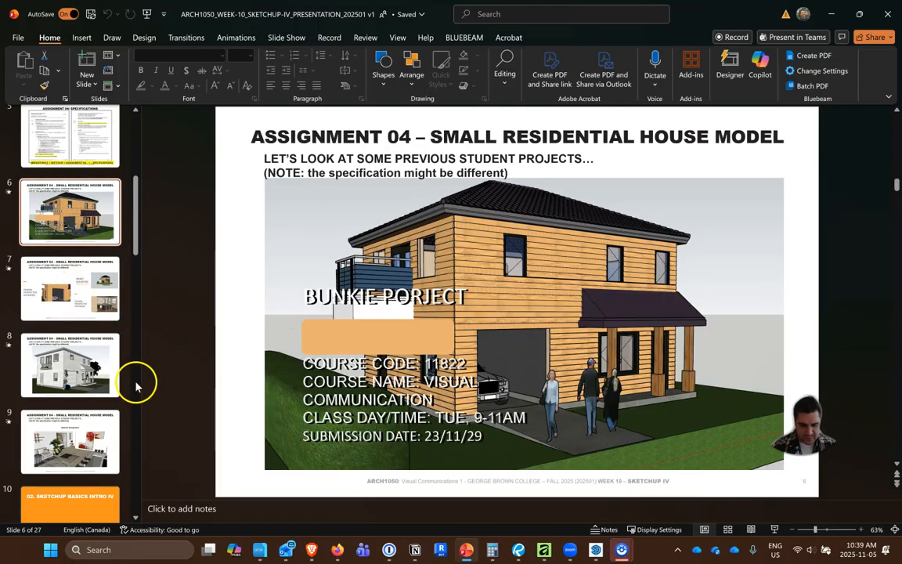
pyautogui.click(109, 357)
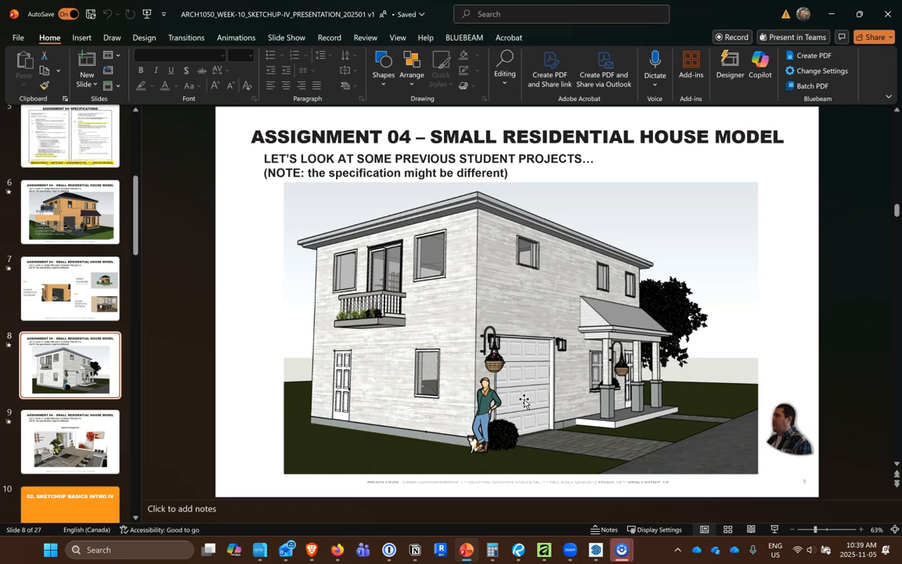
# - Switch to the bunkie floor plans PDF and examine the garage door opening's dimensions on the ground floor plan
pyautogui.hotkey('alt', 'Tab')
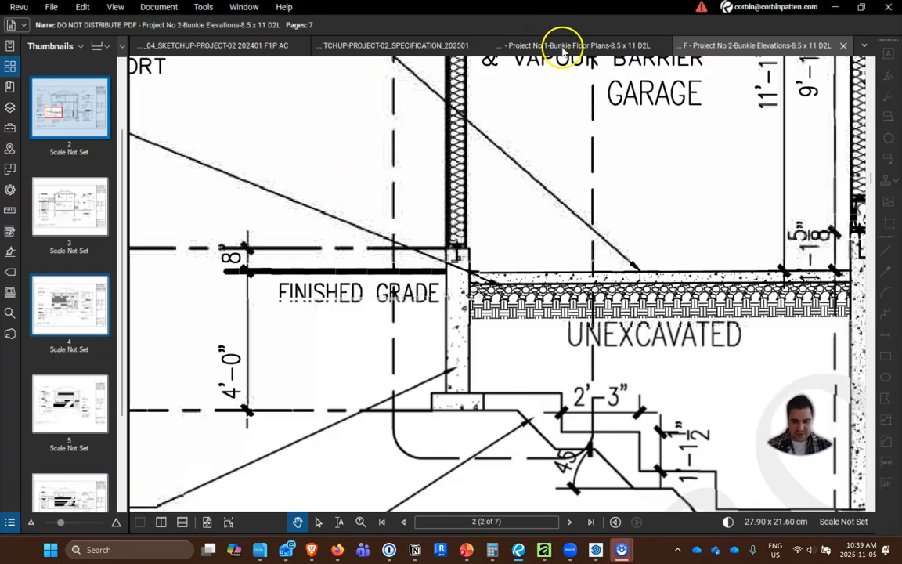
pyautogui.click(501, 45)
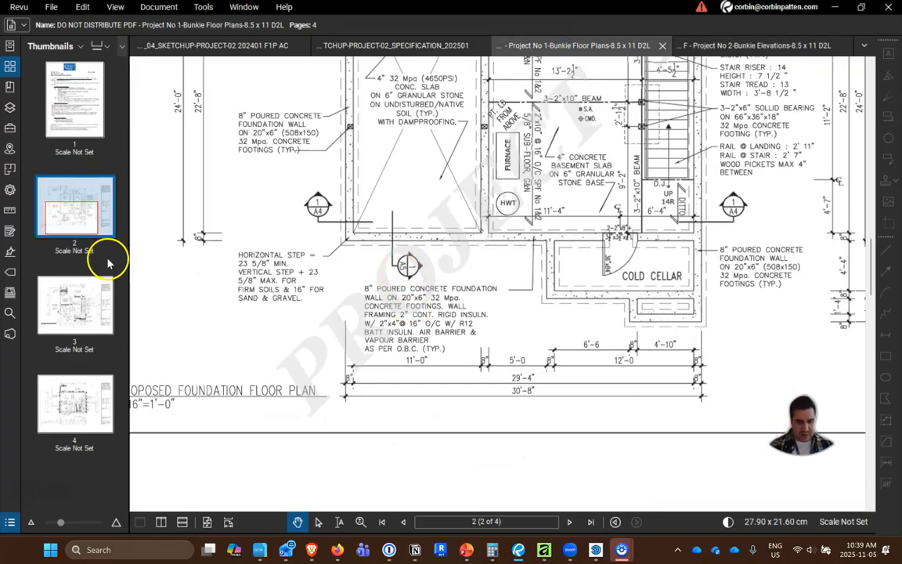
pyautogui.click(86, 301)
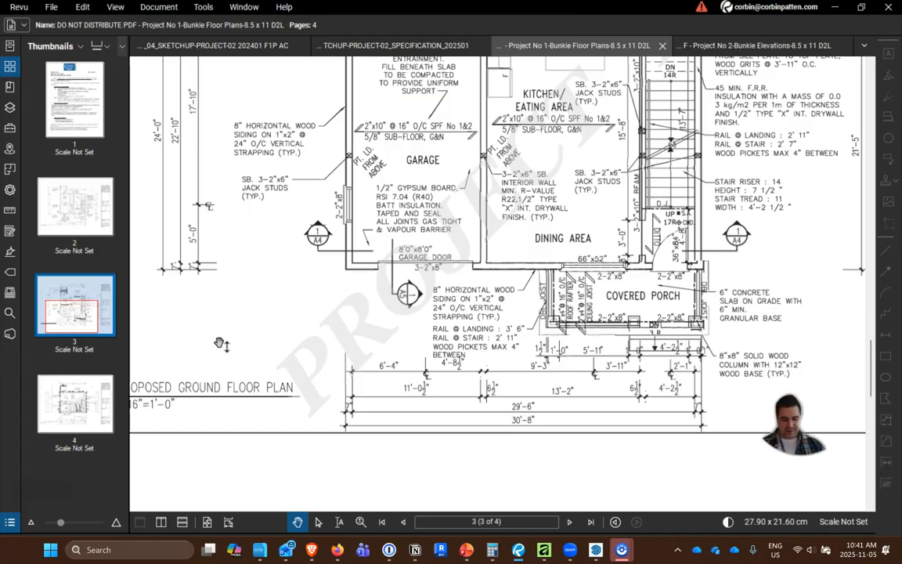
# - Switch to SketchUp and draw a 3'1" edge along the front garage foundation wall from its outer corner, plus a line across the wall's top
pyautogui.hotkey('alt', 'Tab')
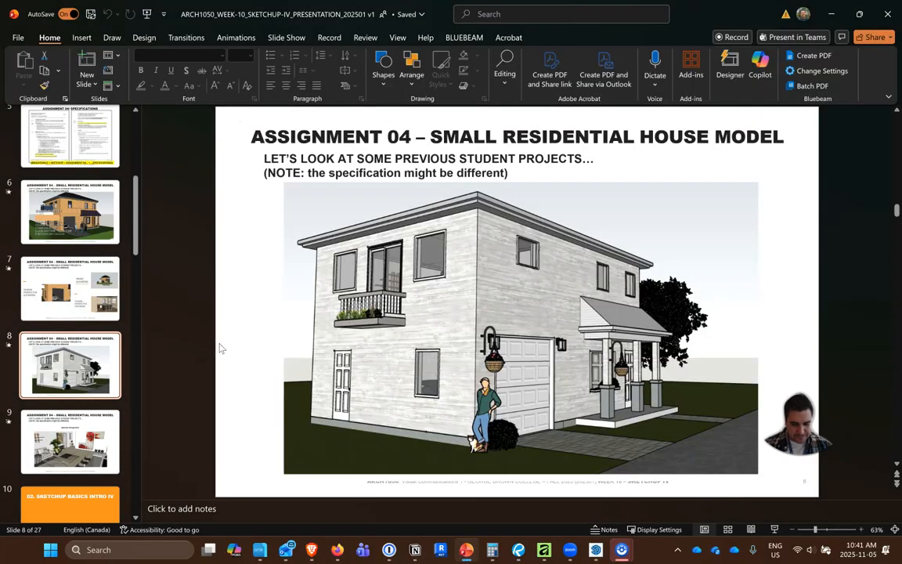
pyautogui.hotkey('alt', 'Tab')
pyautogui.press('Tab')
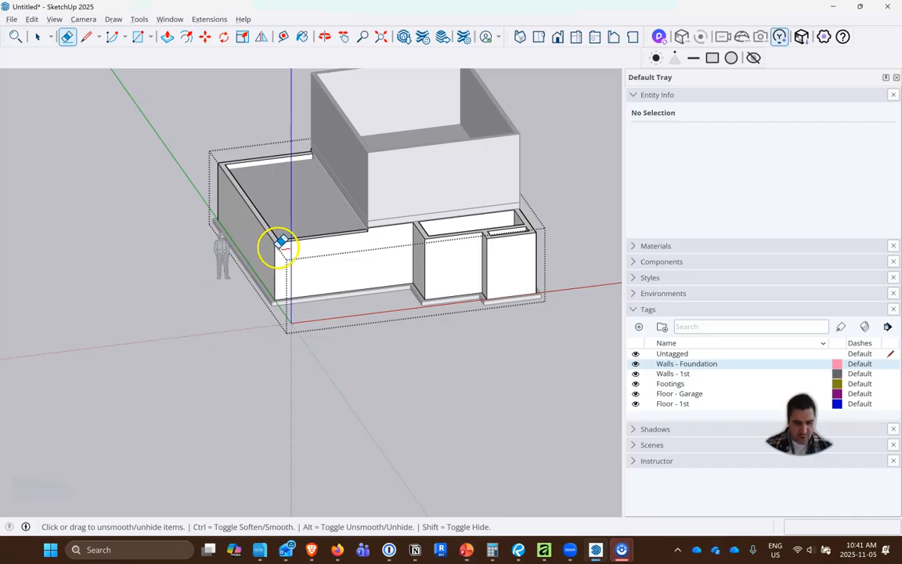
pyautogui.scroll(5, 278, 243)
pyautogui.scroll(1, 309, 215)
pyautogui.click(86, 36)
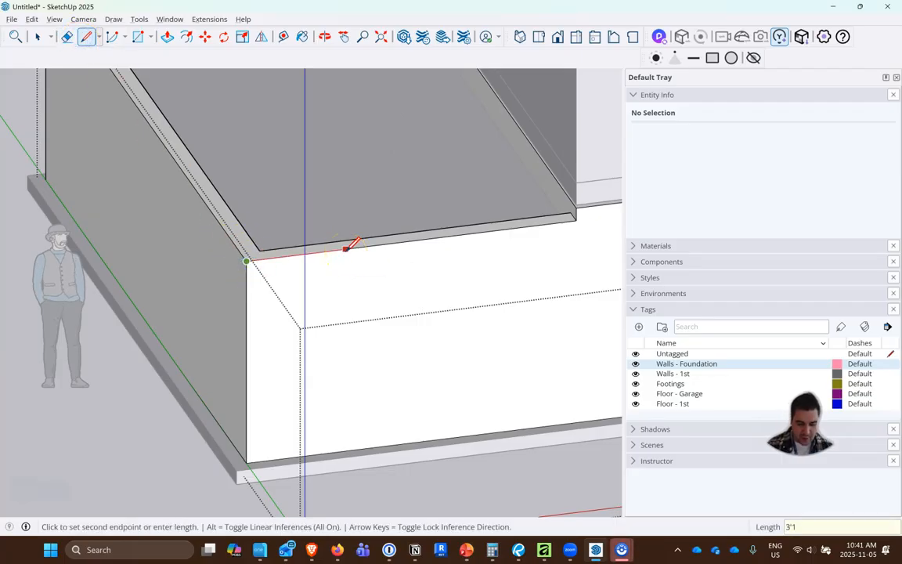
pyautogui.press('Escape')
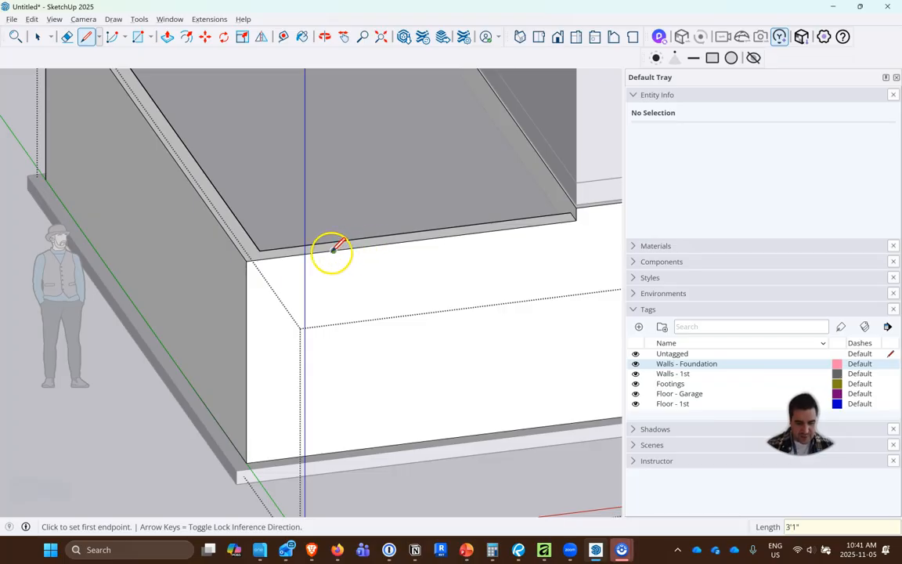
pyautogui.click(332, 249)
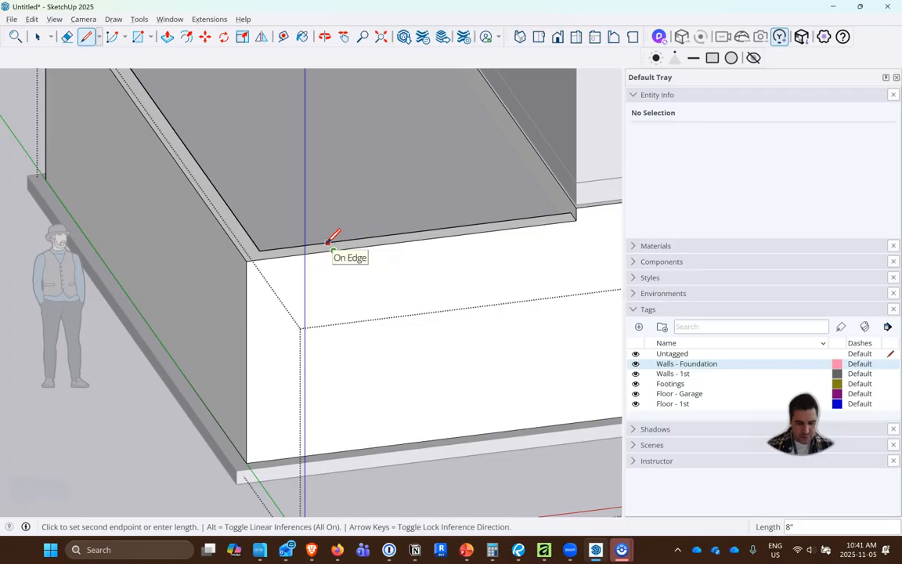
pyautogui.press('Escape')
# - Mark the garage door opening's far side with an 8' edge along the front foundation wall and a line across its top
pyautogui.click(333, 250)
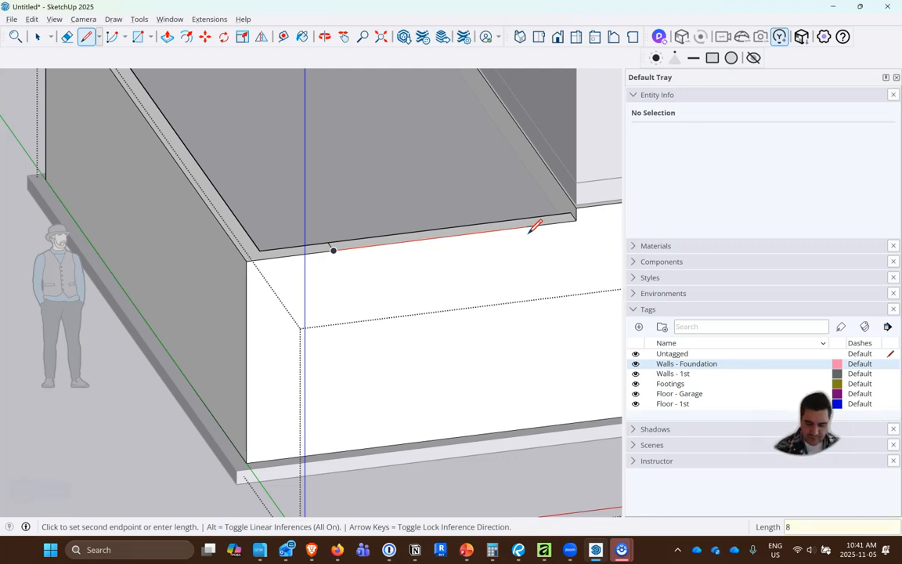
pyautogui.press('Return')
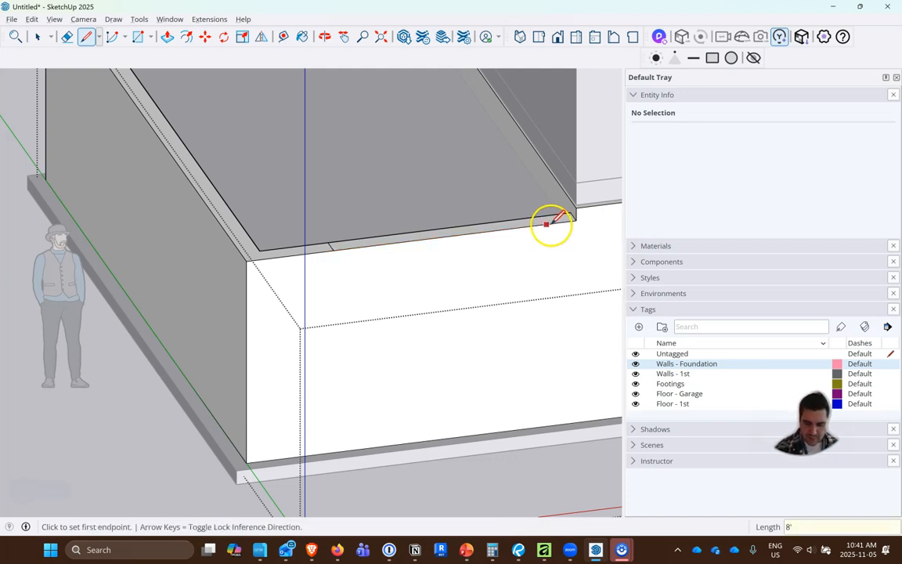
pyautogui.click(562, 223)
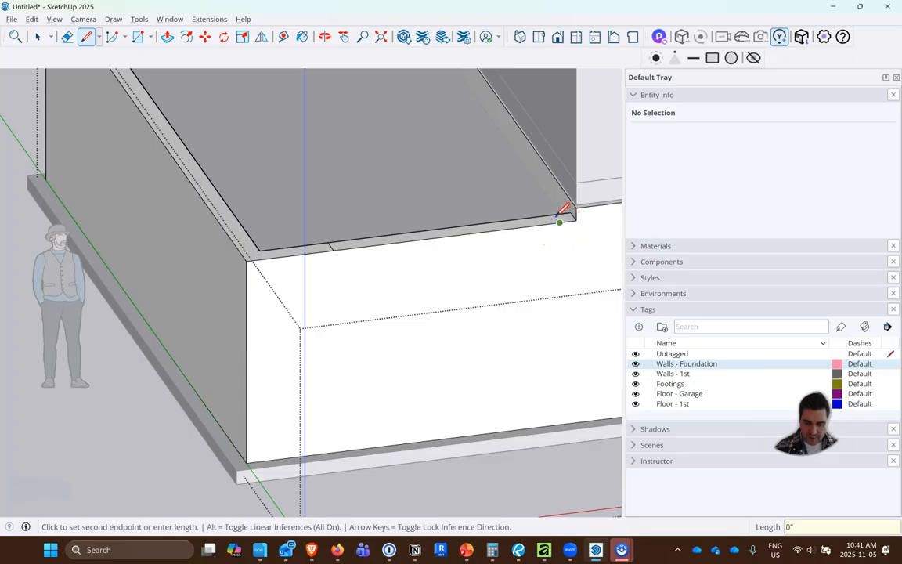
pyautogui.click(555, 214)
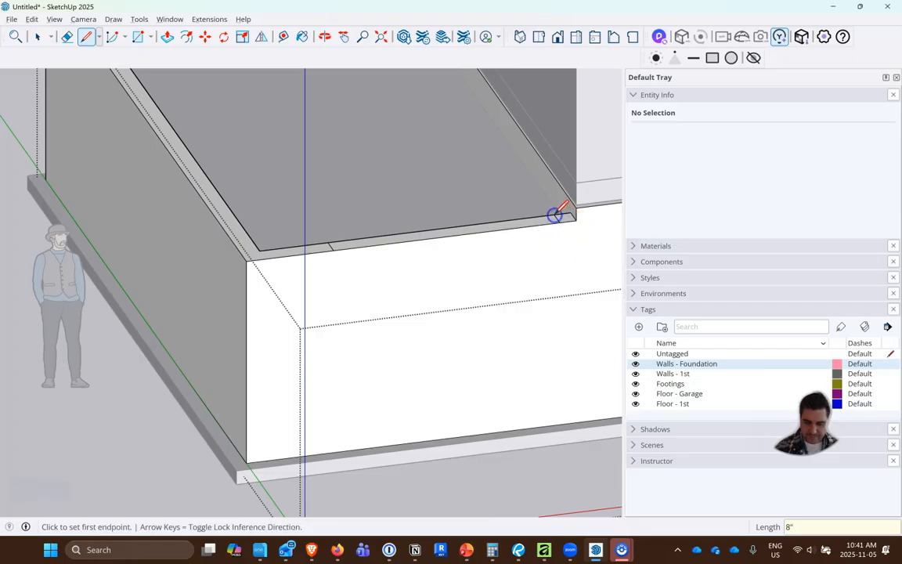
# - Push the marked top section of the front garage foundation wall down 8", plus a further 4", to form the door notch
pyautogui.click(167, 36)
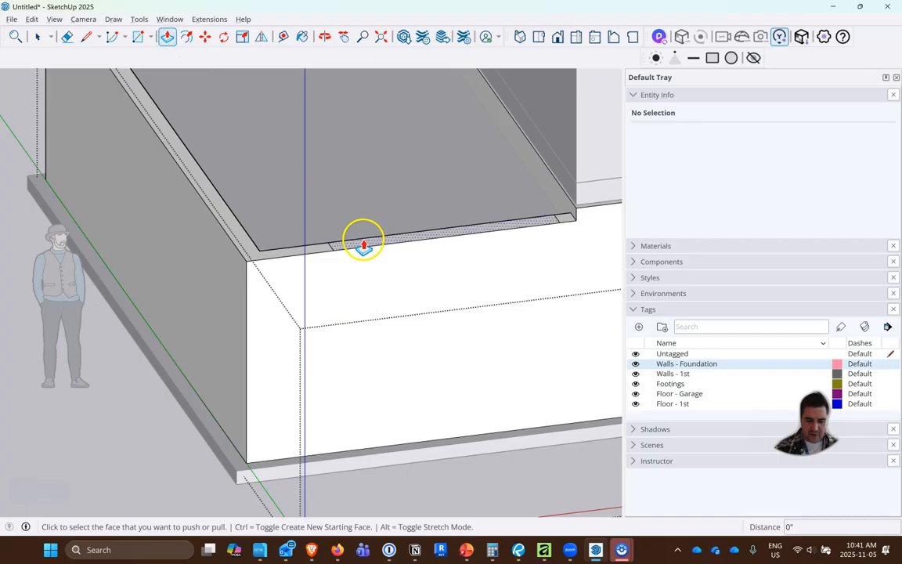
pyautogui.click(361, 239)
pyautogui.click(300, 208)
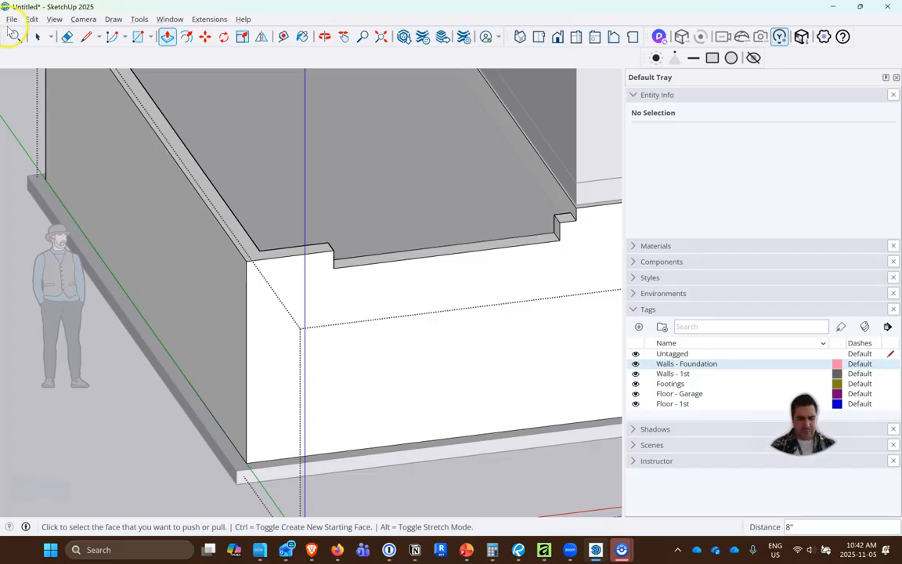
pyautogui.click(382, 259)
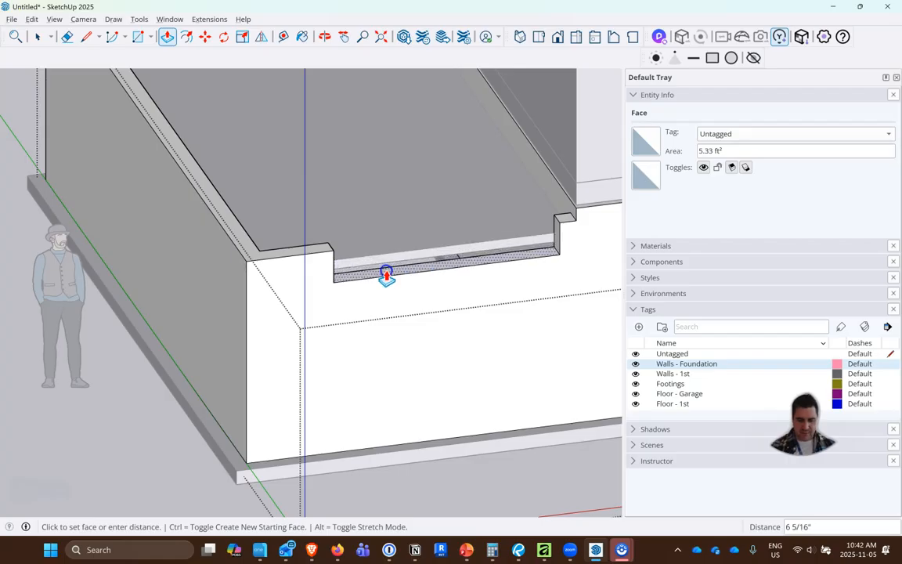
pyautogui.click(375, 268)
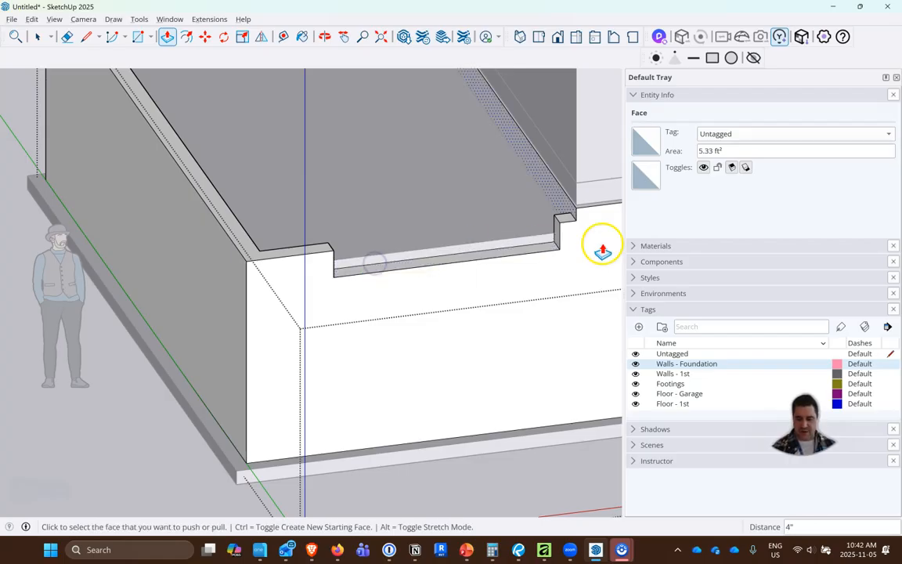
# - Open the garage slab group and draw 4" vertical lines on the slab's front edge at both sides of the door notch
pyautogui.scroll(2, 604, 242)
pyautogui.click(42, 41)
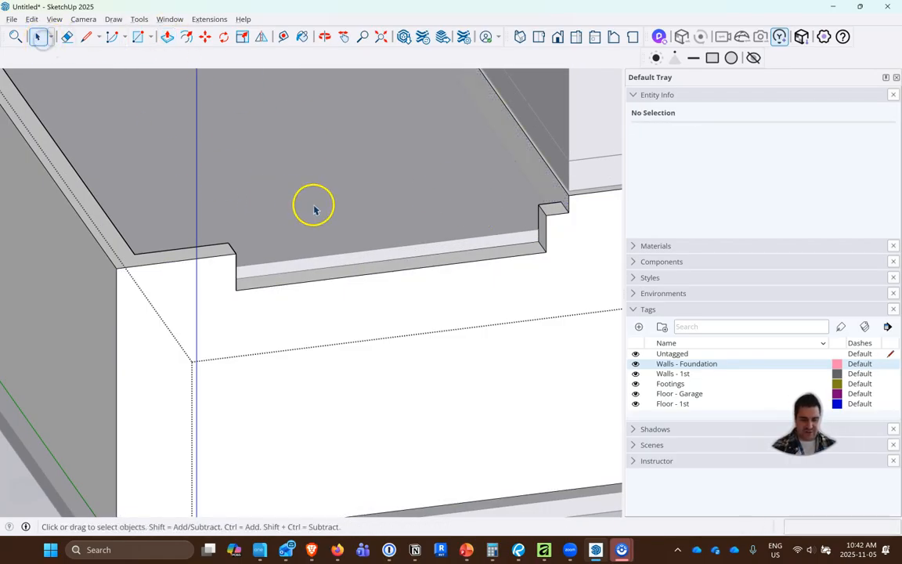
pyautogui.rightClick(313, 205)
pyautogui.click(345, 217)
pyautogui.tripleClick(346, 217)
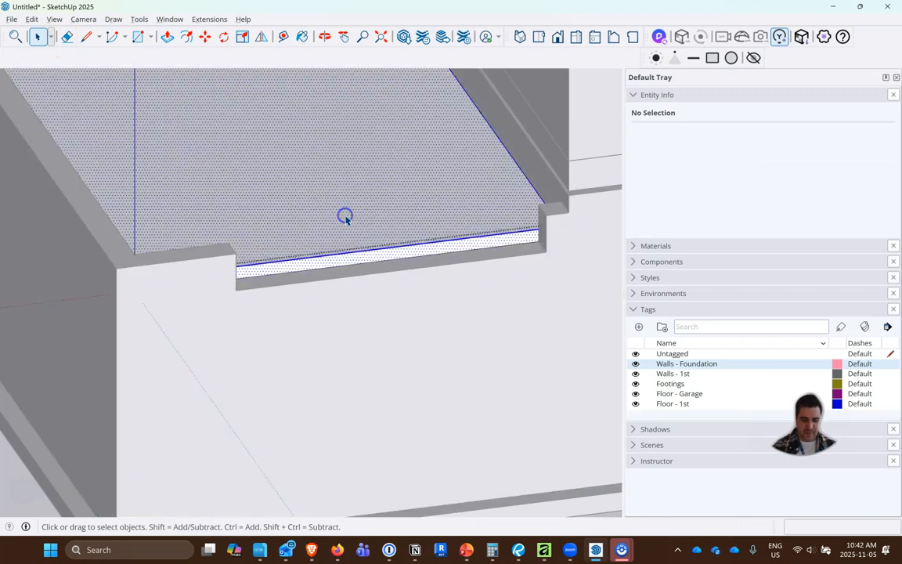
pyautogui.click(87, 37)
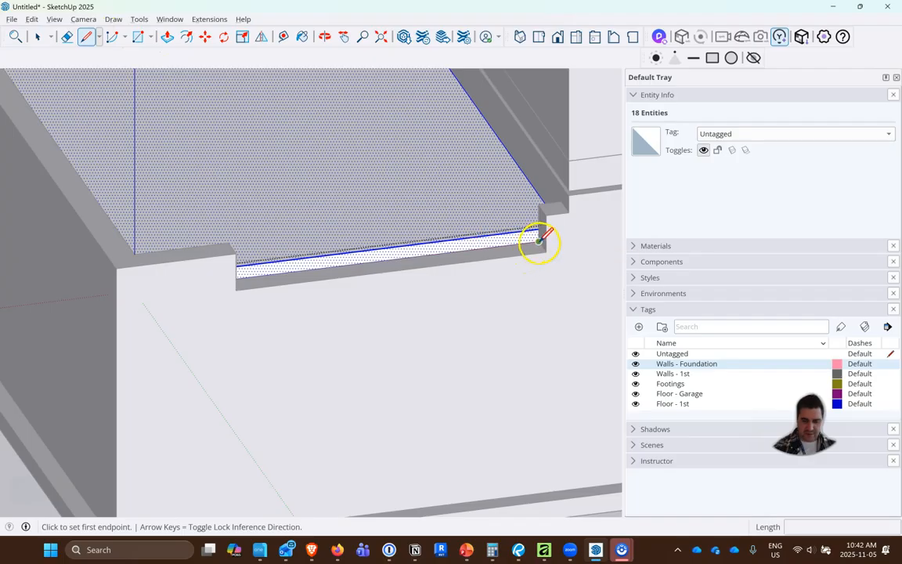
pyautogui.click(539, 242)
pyautogui.click(539, 229)
pyautogui.moveTo(413, 258); pyautogui.dragTo(376, 256, button='middle')
pyautogui.click(260, 258)
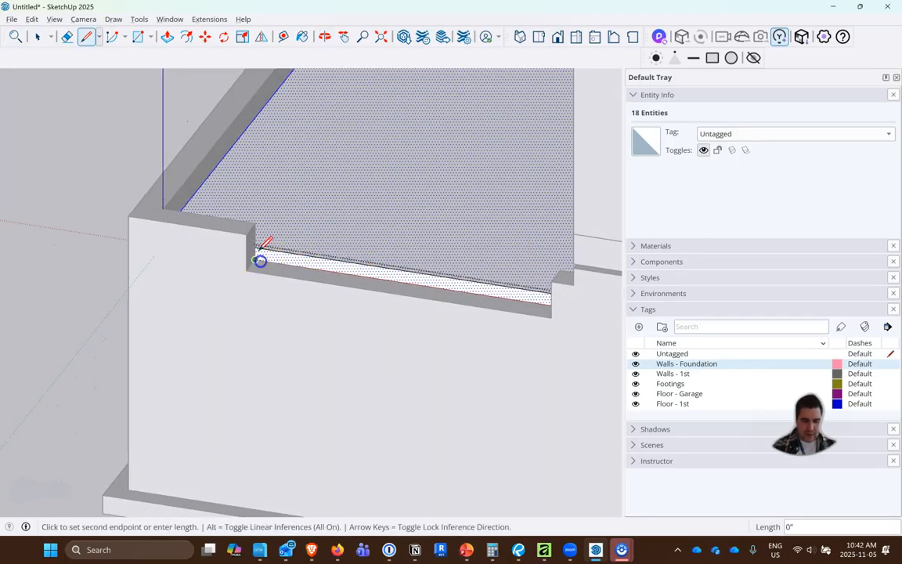
pyautogui.click(255, 248)
# - Extend the slab's front face between the lines 8" through the door notch and close the slab group
pyautogui.click(167, 36)
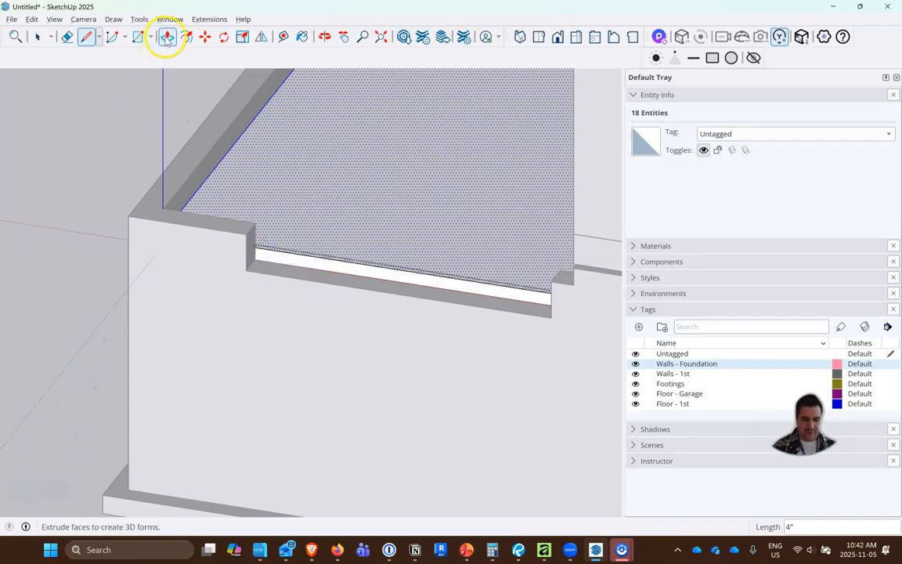
pyautogui.moveTo(287, 264); pyautogui.dragTo(242, 247)
pyautogui.moveTo(242, 249); pyautogui.dragTo(87, 293, button='middle')
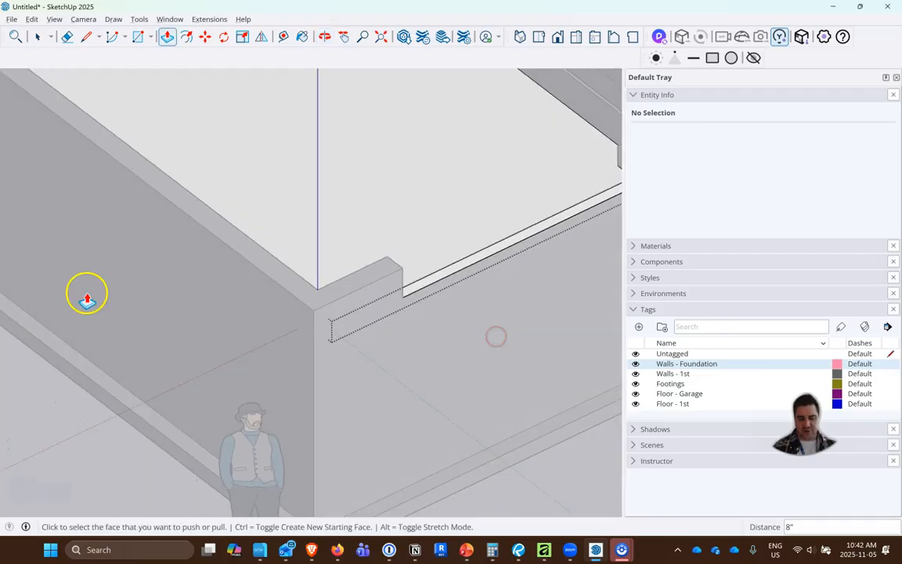
pyautogui.scroll(-2, 87, 293)
pyautogui.rightClick(436, 276)
pyautogui.click(459, 282)
# - Examine the garage door notch, extended slab and first-floor walls from around the model
pyautogui.moveTo(465, 346); pyautogui.dragTo(261, 298, button='middle')
pyautogui.moveTo(476, 294); pyautogui.dragTo(533, 290, button='middle')
pyautogui.press('p')
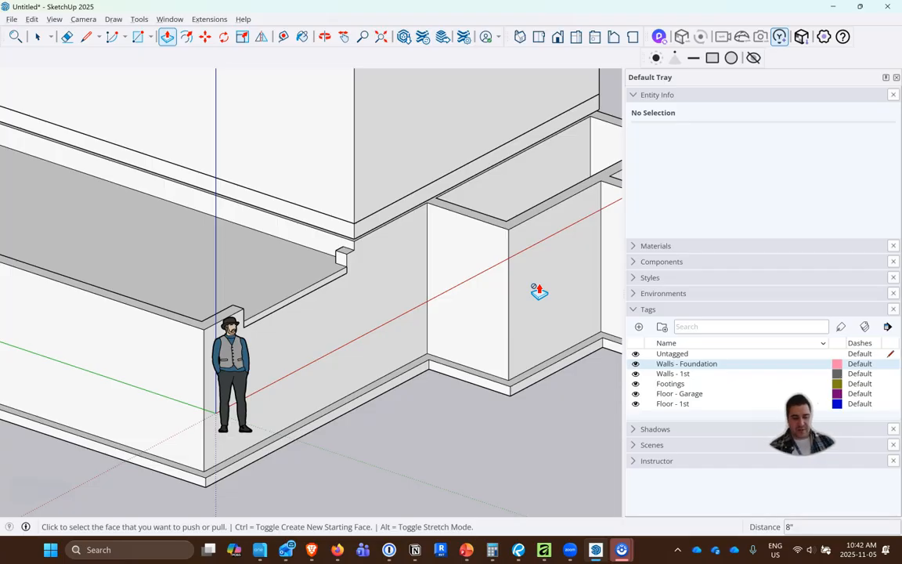
pyautogui.scroll(-5, 407, 350)
pyautogui.scroll(5, 123, 172)
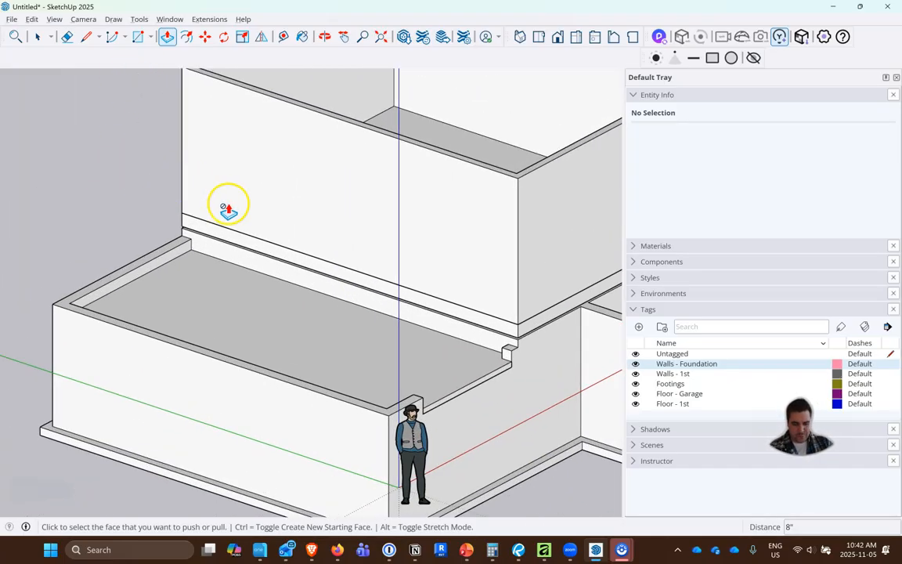
pyautogui.scroll(-4, 228, 206)
pyautogui.moveTo(373, 297); pyautogui.dragTo(260, 305, button='middle')
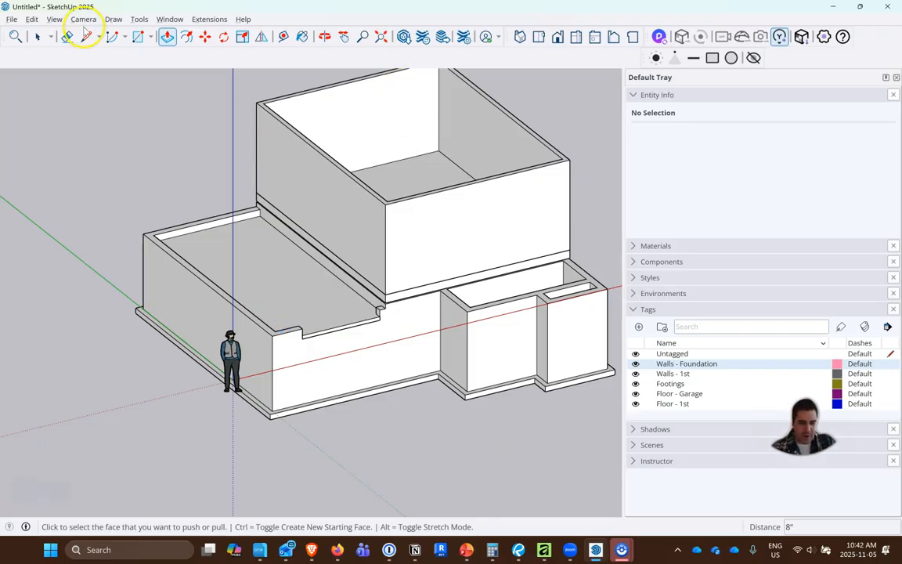
# - Open the first-floor walls group and draw a rectangle over the garage foundation from its outer rear corner to the house wall's front corner
pyautogui.click(38, 36)
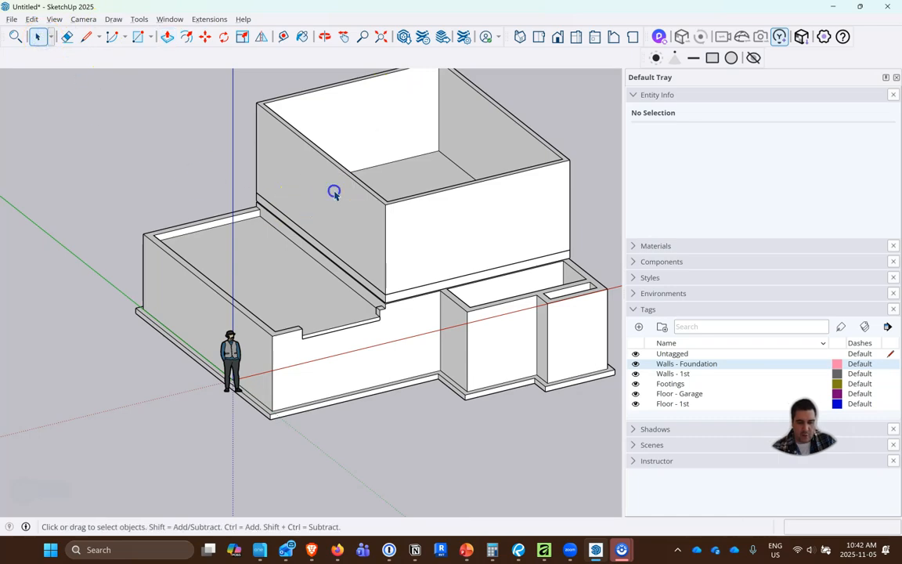
pyautogui.doubleClick(335, 192)
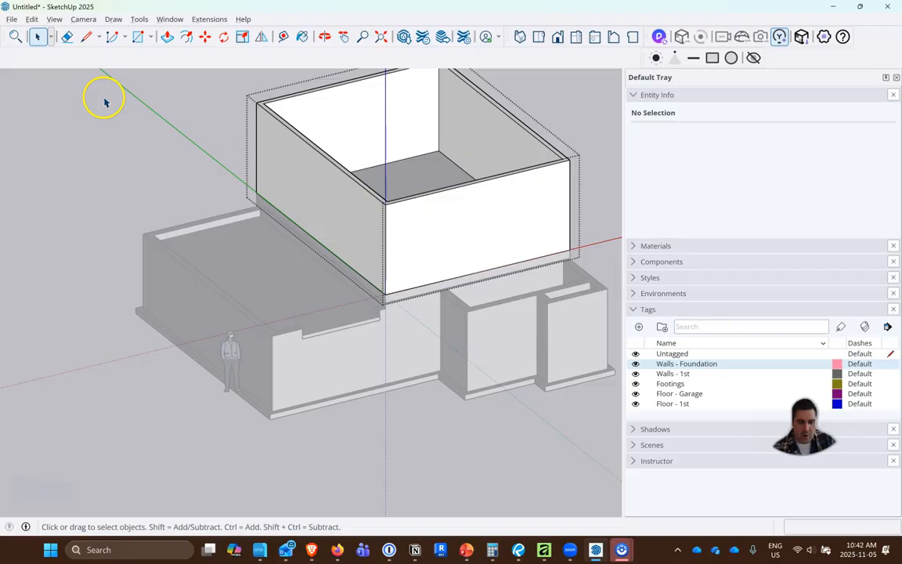
pyautogui.click(136, 38)
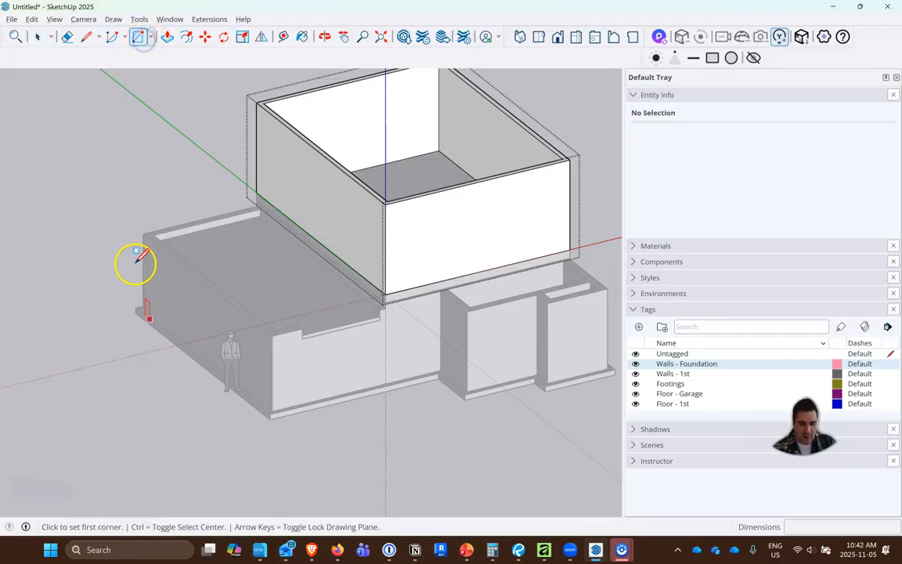
pyautogui.scroll(3, 142, 227)
pyautogui.click(141, 198)
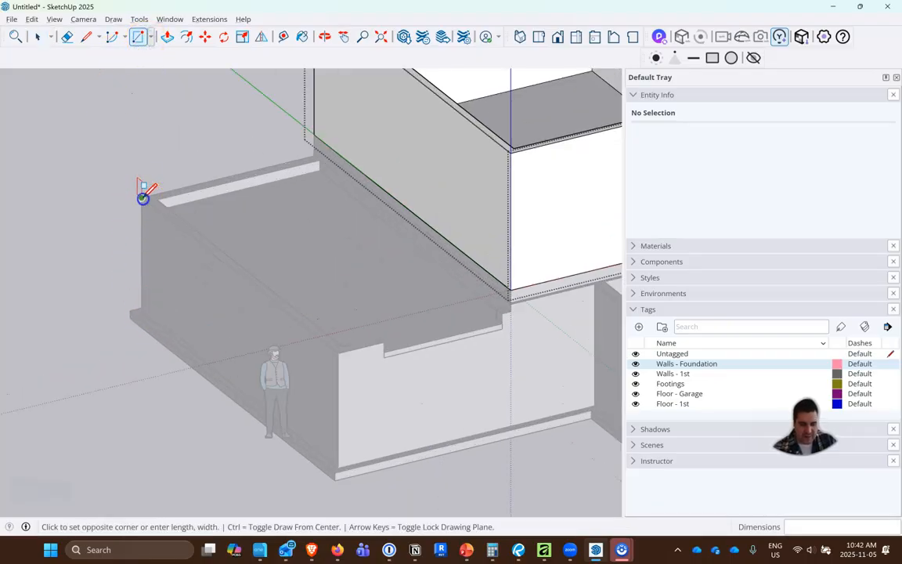
pyautogui.click(511, 311)
# - Offset the garage rectangle 5.5" inward and delete the inner face to leave only the wall outline
pyautogui.click(185, 36)
pyautogui.click(262, 271)
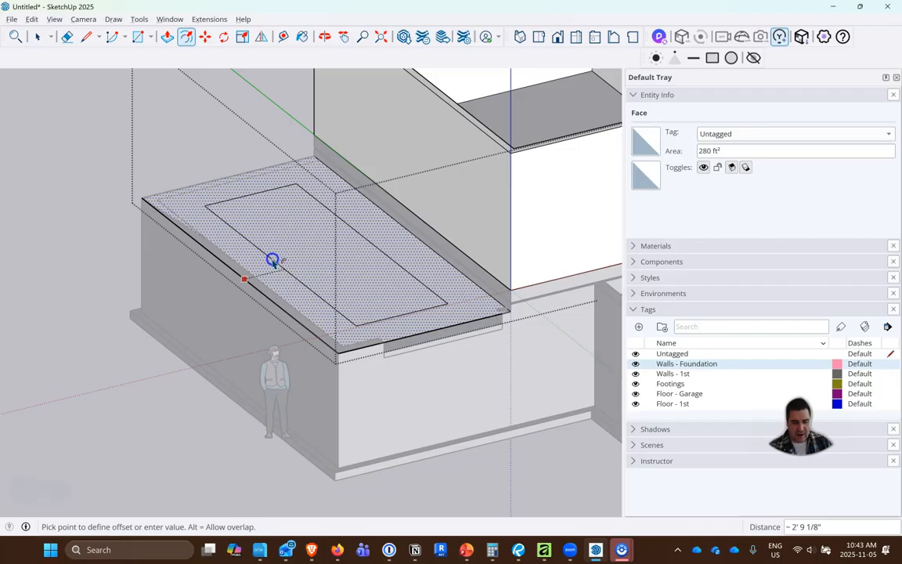
pyautogui.write('5.5')
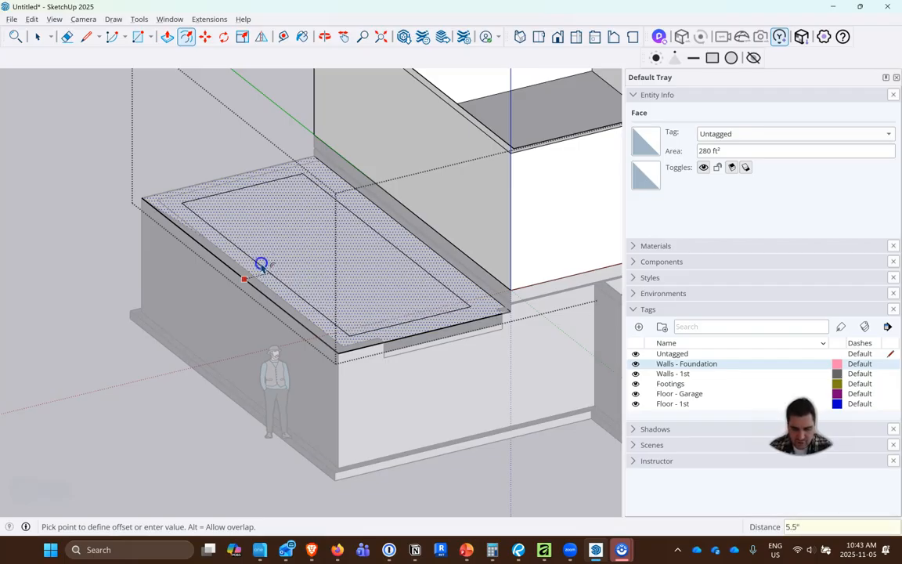
pyautogui.press('Return')
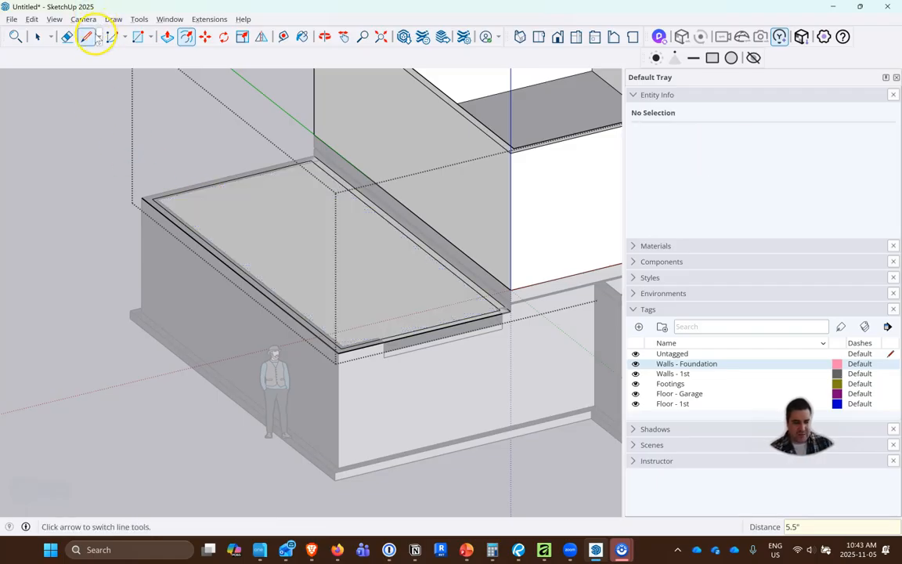
pyautogui.click(37, 36)
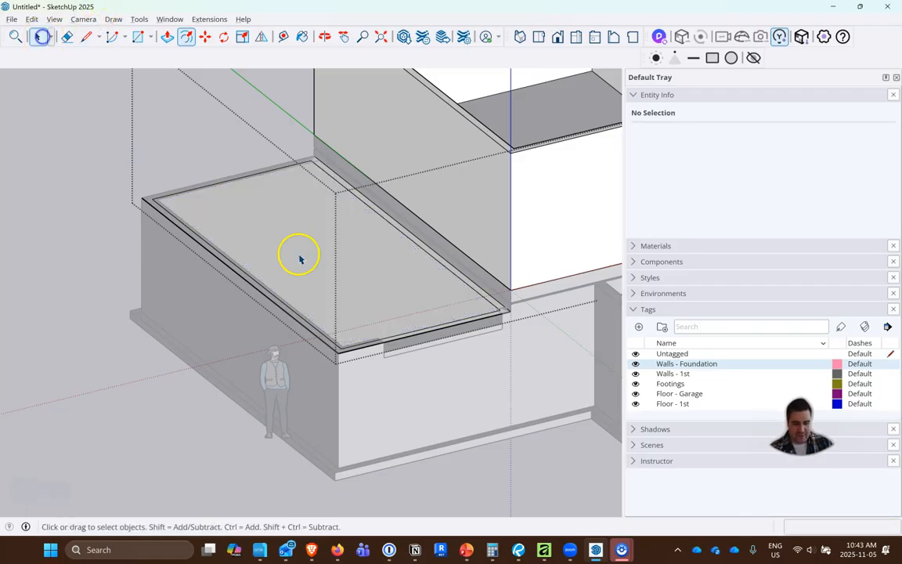
pyautogui.click(390, 306)
pyautogui.press('Delete')
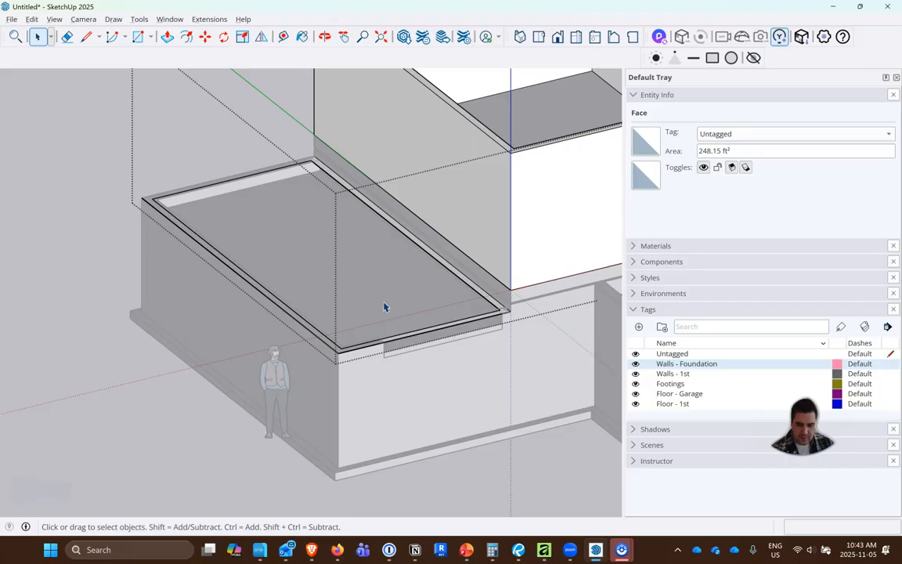
pyautogui.click(372, 179)
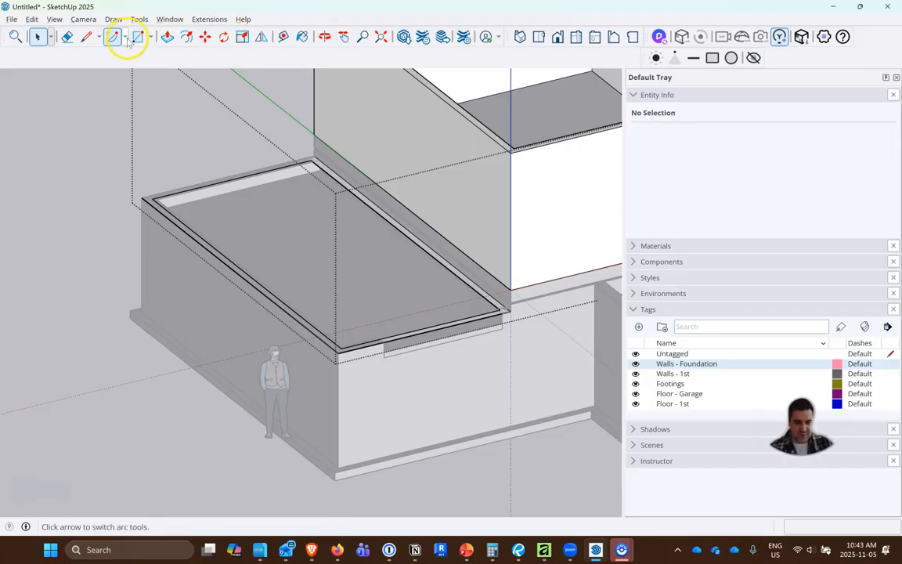
# - Draw a 5 1/2" line across each end of the garage wall strip that runs alongside the house wall
pyautogui.click(86, 36)
pyautogui.scroll(10, 529, 309)
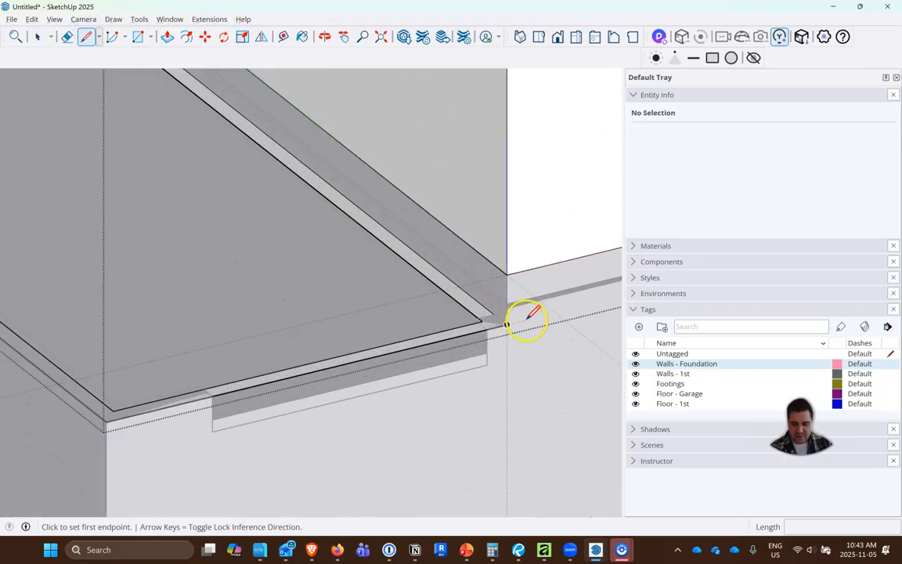
pyautogui.click(433, 323)
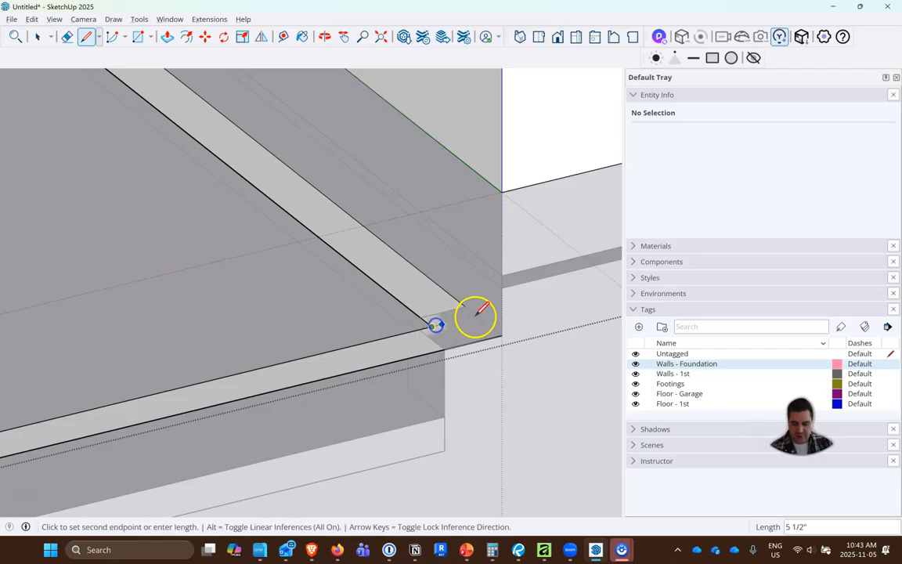
pyautogui.click(477, 315)
pyautogui.scroll(-5, 509, 337)
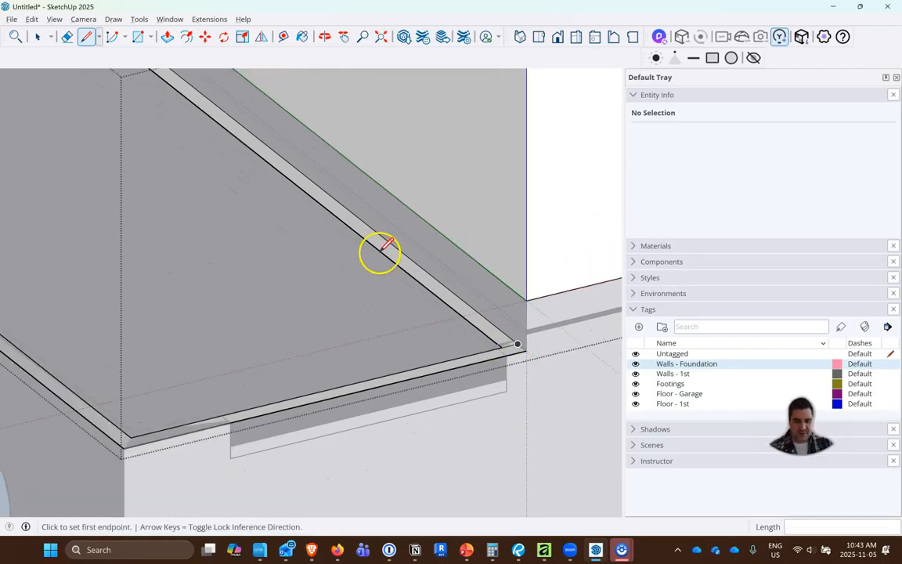
pyautogui.scroll(-3, 195, 86)
pyautogui.scroll(6, 242, 177)
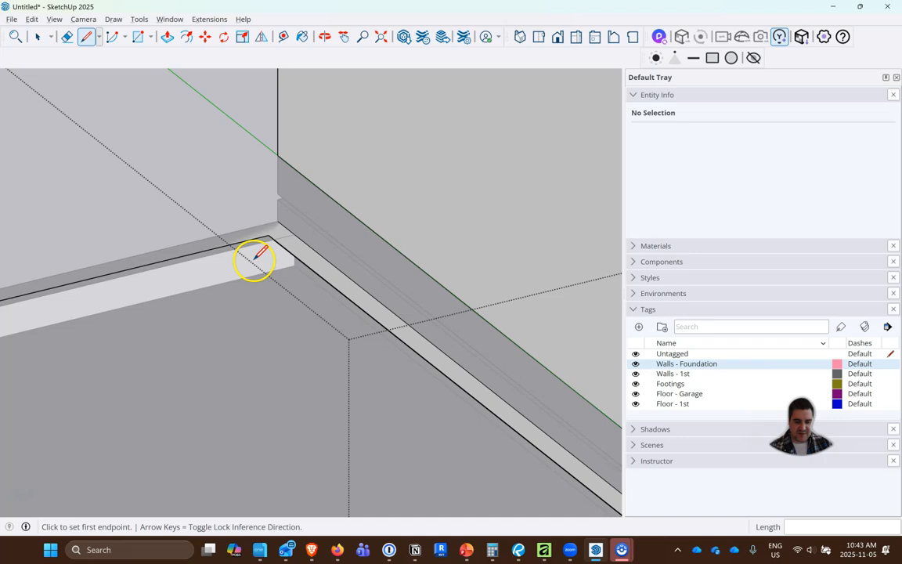
pyautogui.click(284, 259)
pyautogui.click(317, 247)
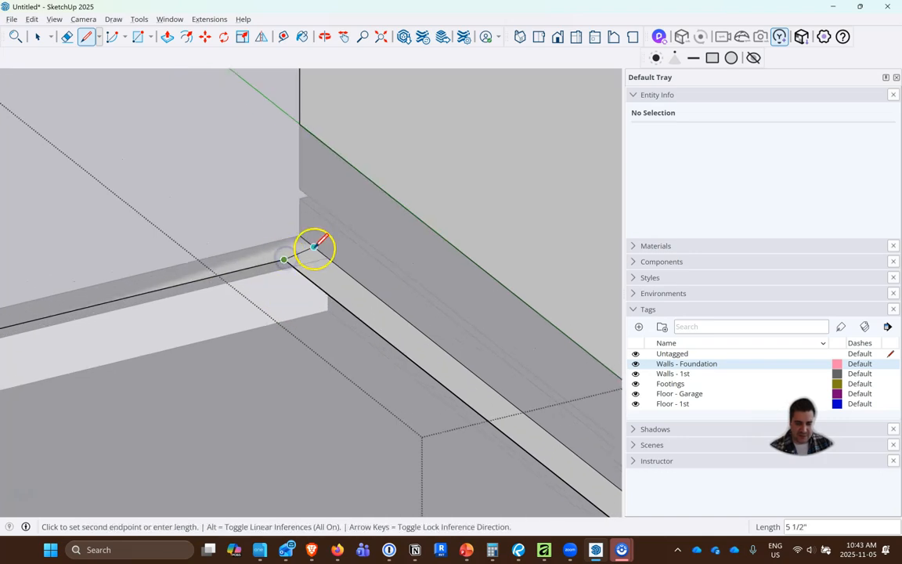
# - Erase the redundant garage wall strip alongside the house wall, leaving a three-sided outline
pyautogui.click(66, 36)
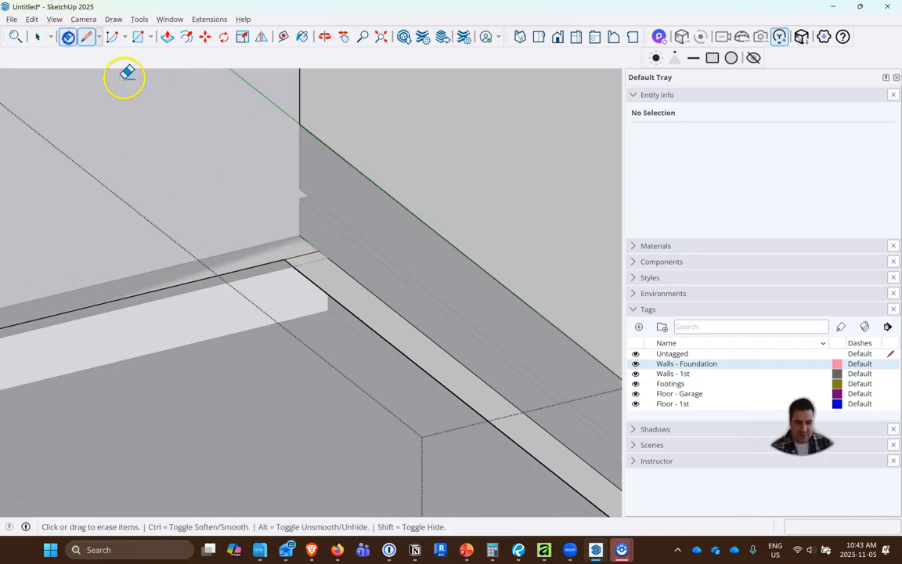
pyautogui.moveTo(398, 323); pyautogui.dragTo(402, 314)
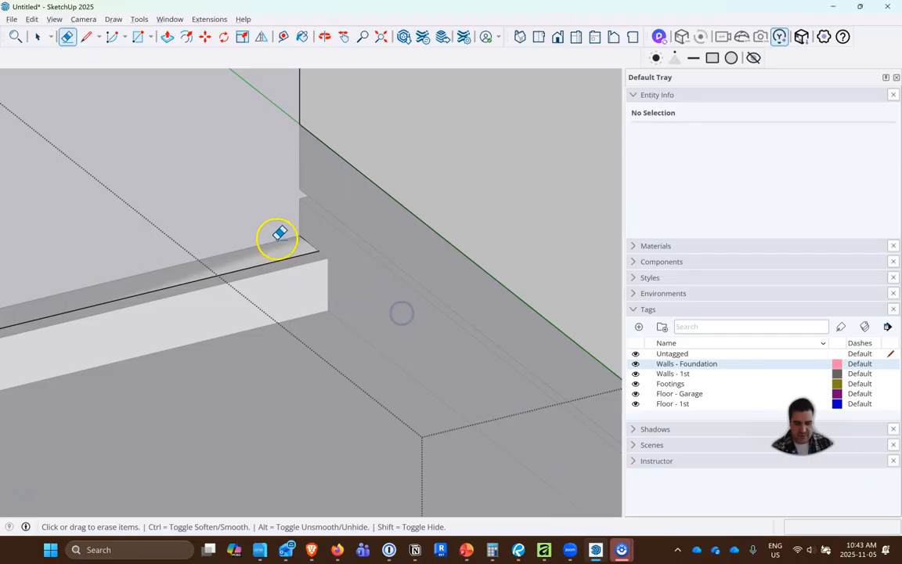
pyautogui.scroll(-6, 277, 222)
pyautogui.scroll(-5, 282, 227)
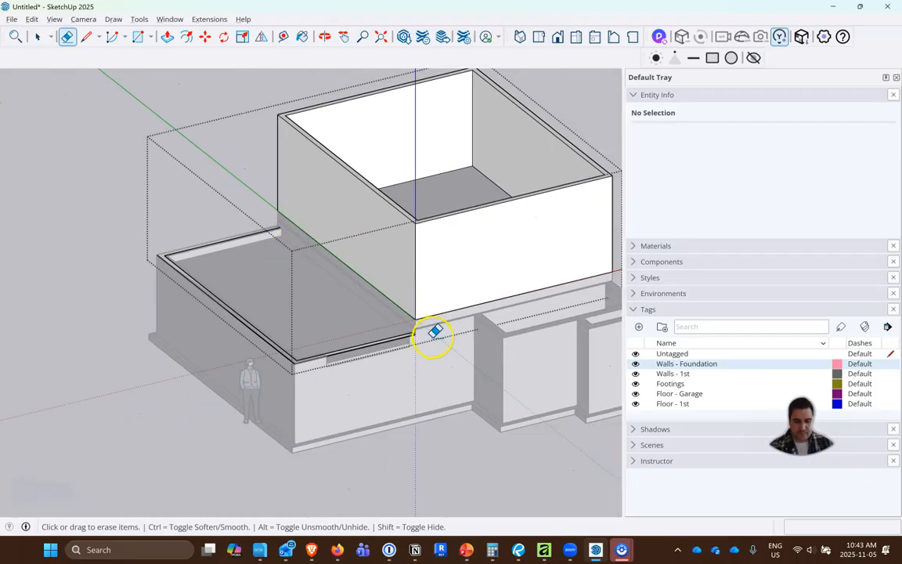
# - Push/Pull the garage wall outline up 10' 5", level with the top of the house walls
pyautogui.scroll(5, 433, 332)
pyautogui.click(169, 36)
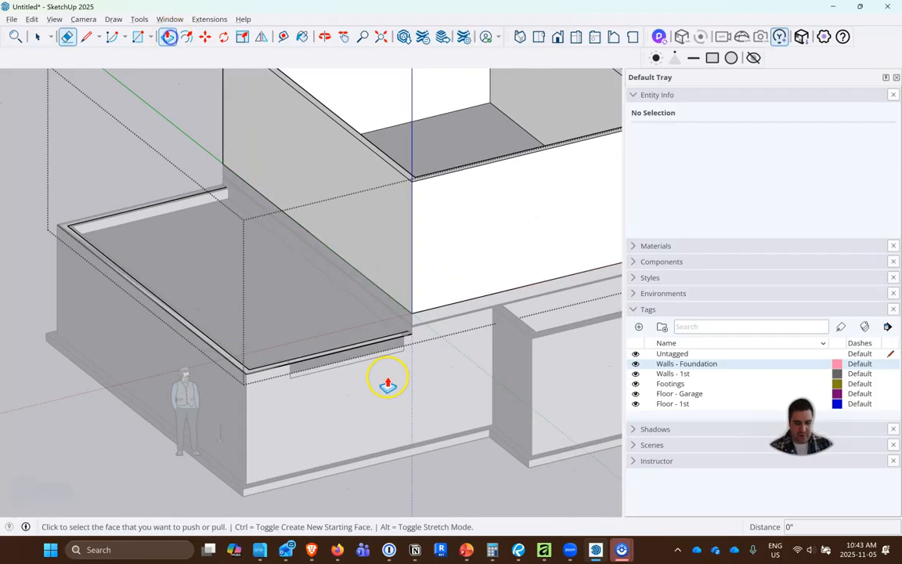
pyautogui.click(369, 345)
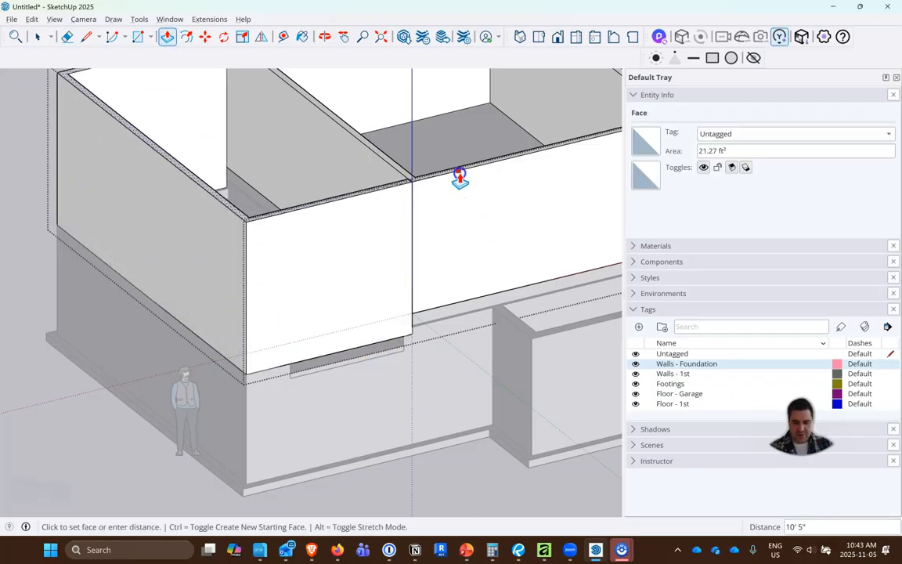
pyautogui.click(461, 175)
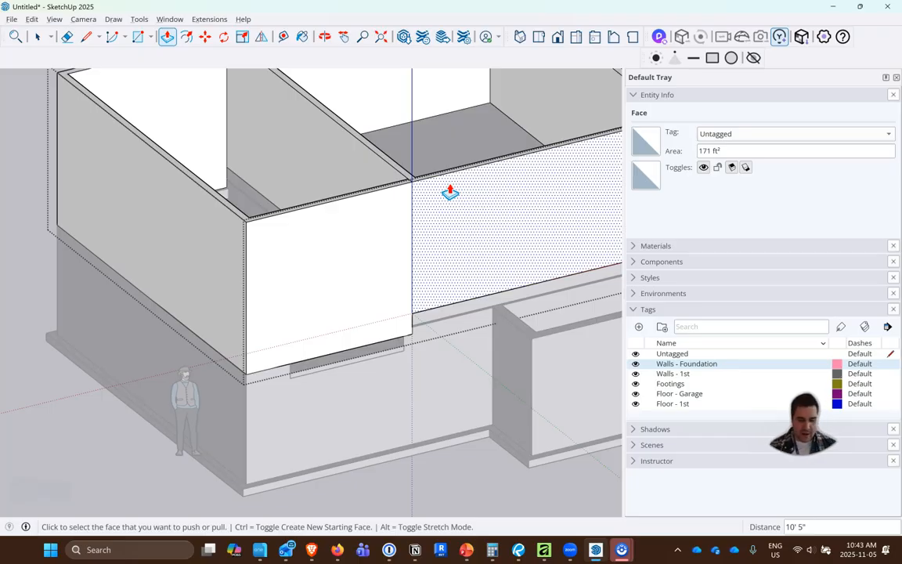
# - Erase the vertical seam edges where the garage's front and rear walls meet the house walls
pyautogui.click(66, 37)
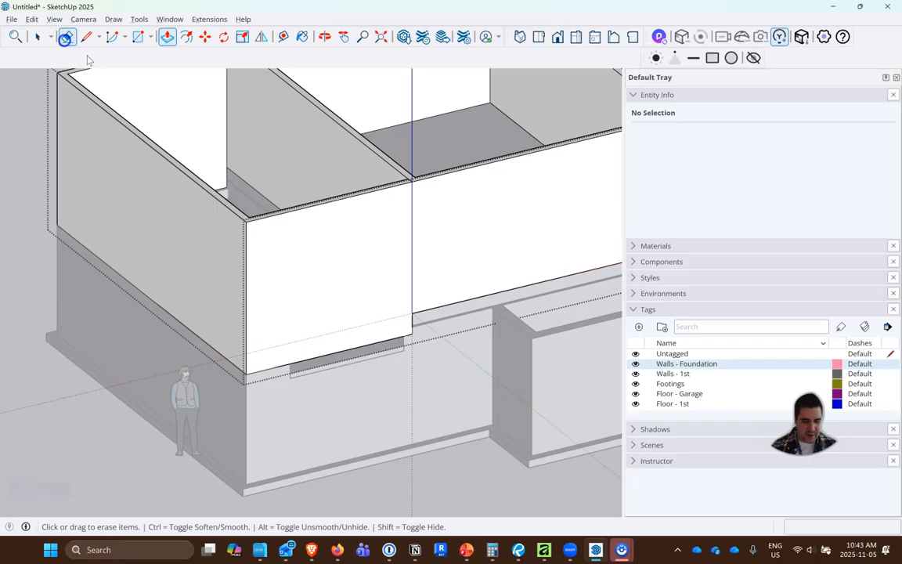
pyautogui.moveTo(176, 242)
pyautogui.mouseDown(button='middle')
pyautogui.moveTo(530, 287)
pyautogui.moveTo(721, 250)
pyautogui.moveTo(52, 221)
pyautogui.mouseUp(button='middle')
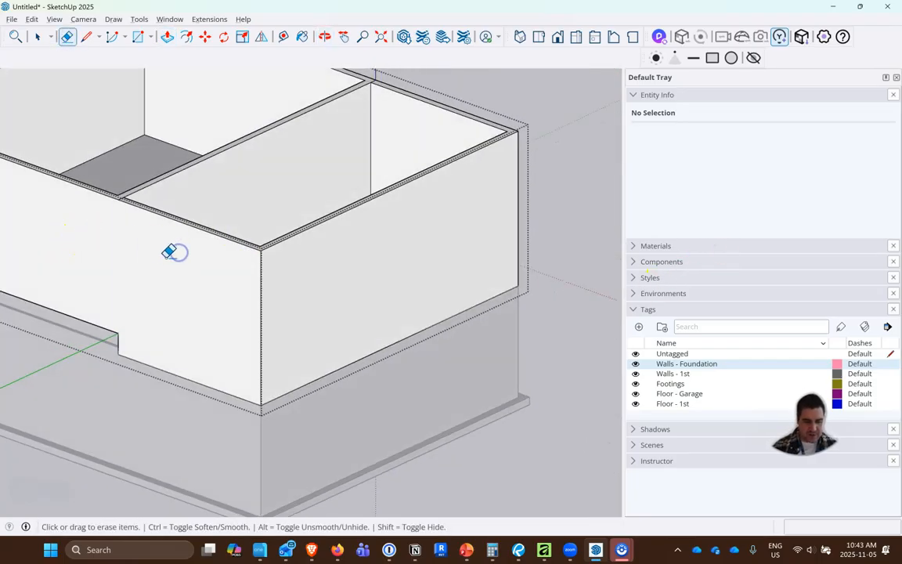
pyautogui.moveTo(542, 273)
pyautogui.mouseDown(button='middle')
pyautogui.moveTo(97, 280)
pyautogui.moveTo(4, 266)
pyautogui.moveTo(47, 270)
pyautogui.mouseUp(button='middle')
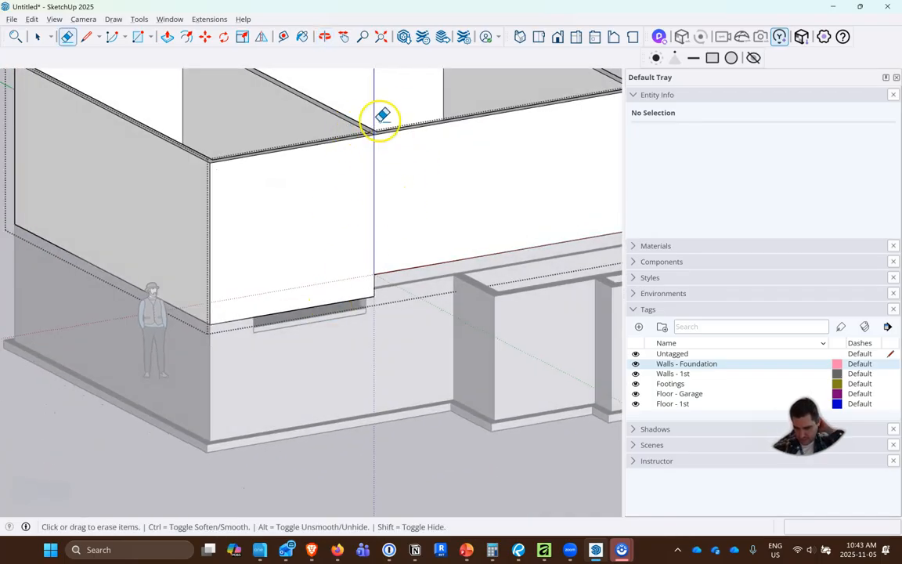
pyautogui.scroll(-3, 258, 200)
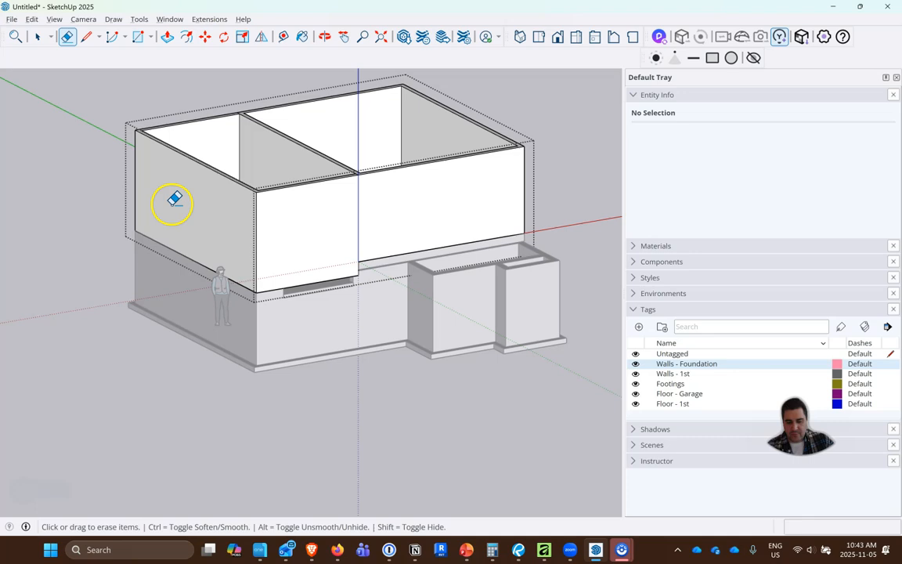
# - Close the first-floor walls group and examine the garage front wall above the door notch
pyautogui.scroll(3, 389, 197)
pyautogui.moveTo(287, 251); pyautogui.dragTo(241, 262, button='middle')
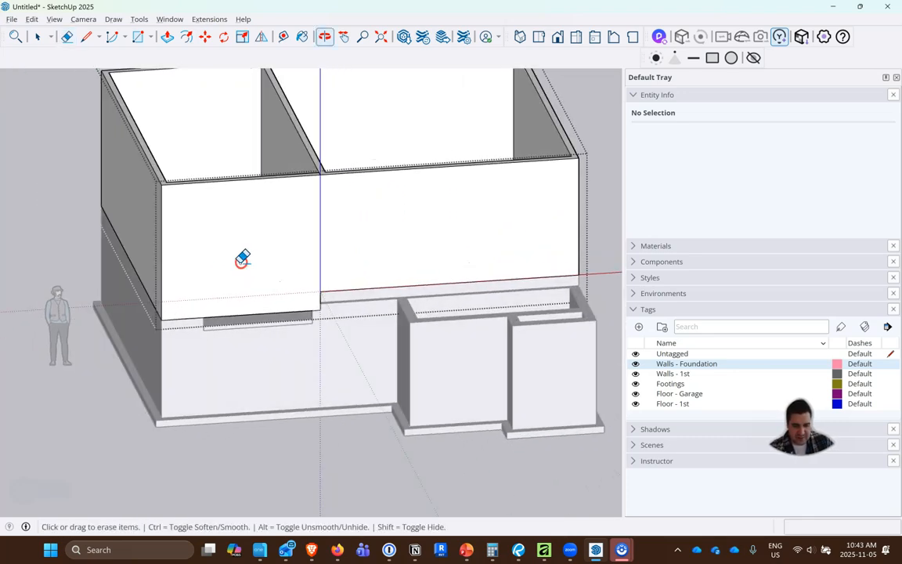
pyautogui.scroll(2, 213, 301)
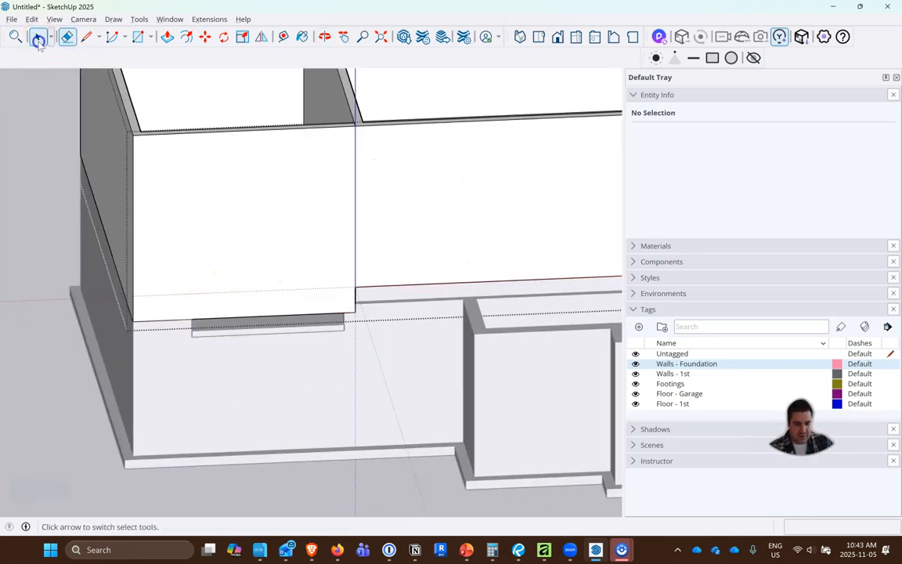
pyautogui.click(39, 41)
pyautogui.rightClick(35, 131)
pyautogui.click(77, 137)
pyautogui.scroll(-3, 77, 162)
pyautogui.moveTo(76, 161); pyautogui.dragTo(210, 318, button='middle')
pyautogui.scroll(4, 127, 177)
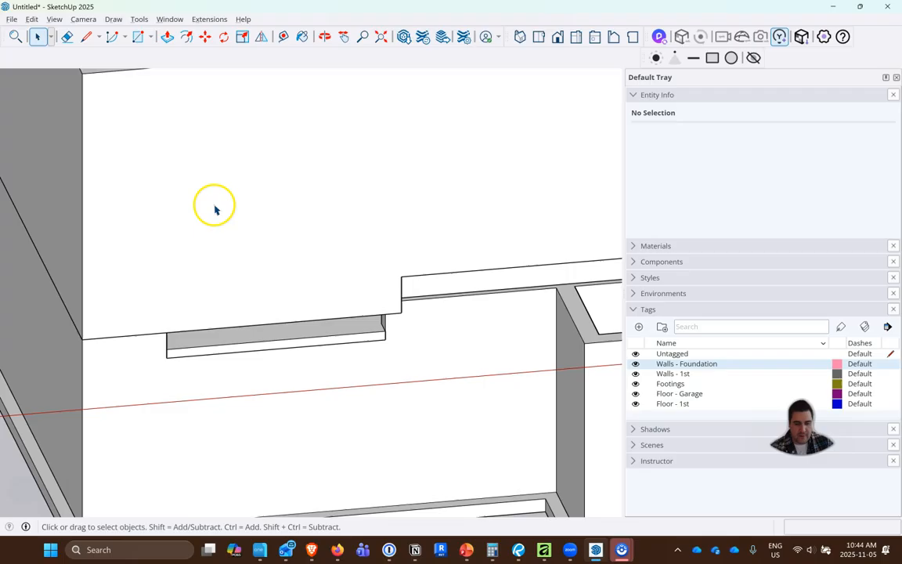
# - Reopen the first-floor walls group and outline an 8' wide, 8' high door from the foundation notch on the garage front wall
pyautogui.doubleClick(216, 208)
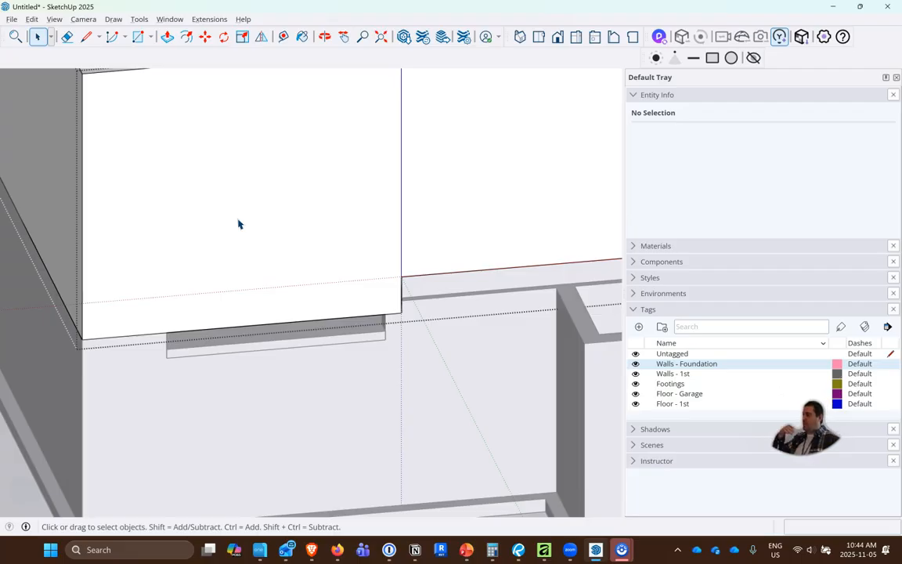
pyautogui.click(87, 37)
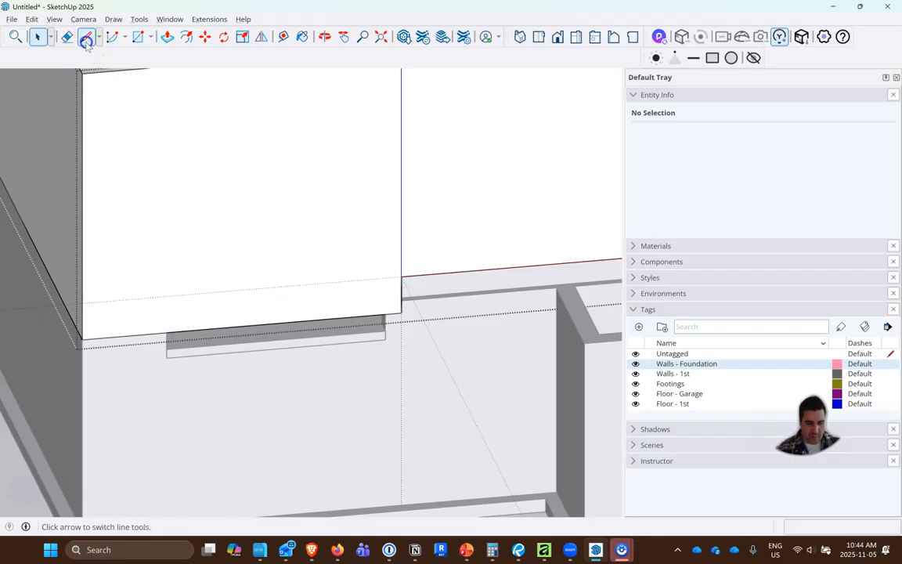
pyautogui.click(167, 346)
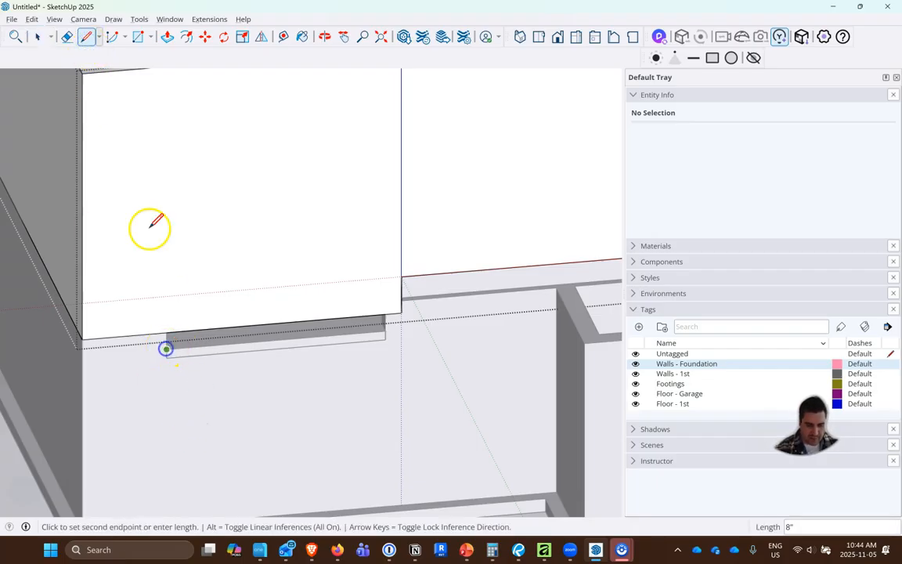
pyautogui.click(166, 144)
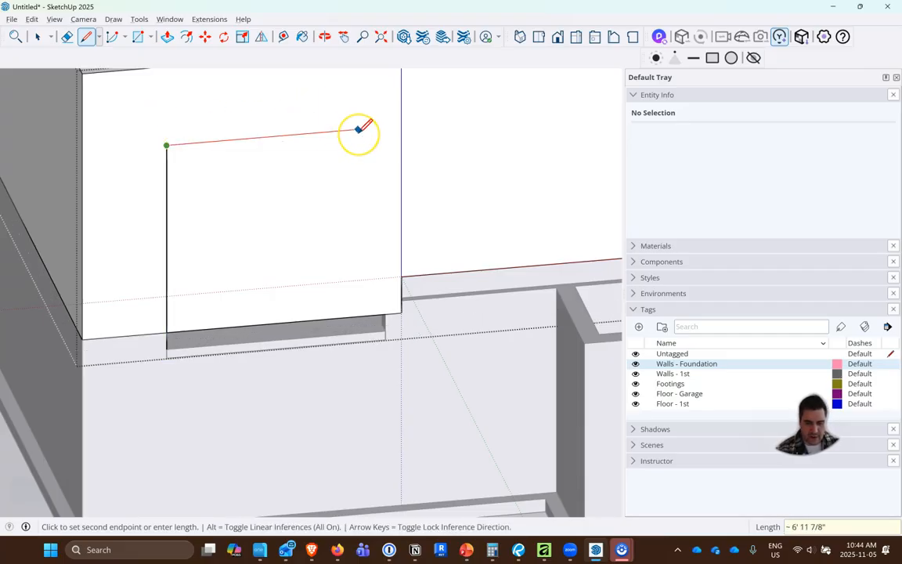
pyautogui.write('8')
pyautogui.press('Return')
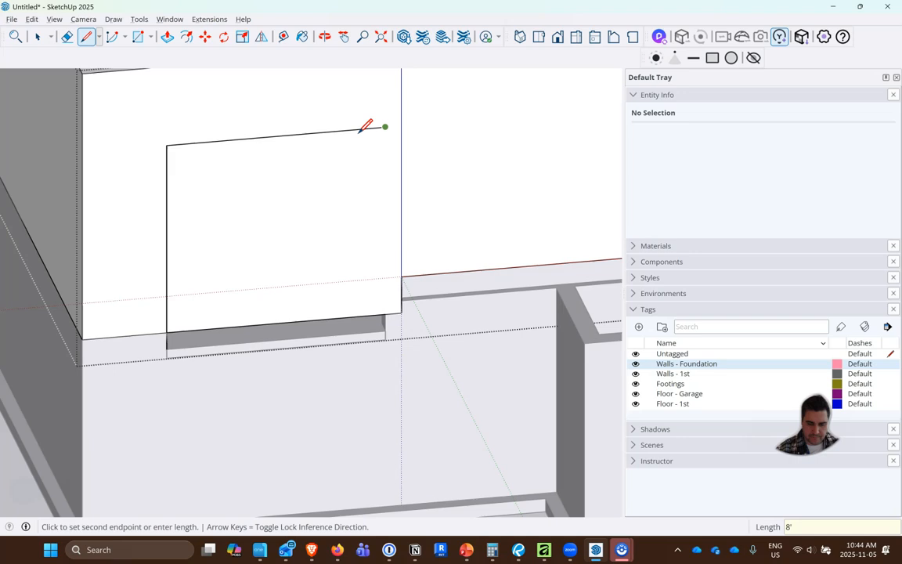
pyautogui.click(385, 314)
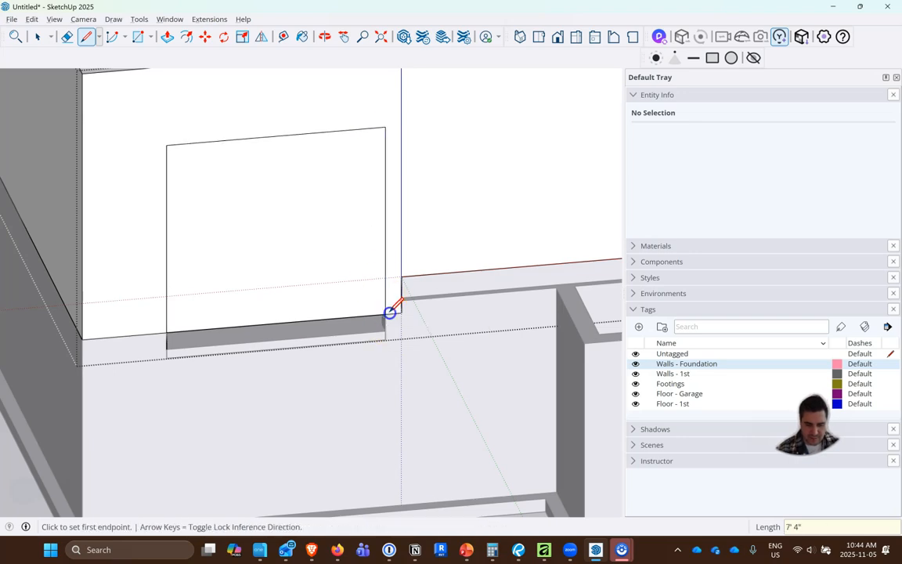
# - Push the garage door face 5 1/2" back through the wall to cut the opening
pyautogui.click(166, 36)
pyautogui.scroll(-3, 292, 378)
pyautogui.click(283, 317)
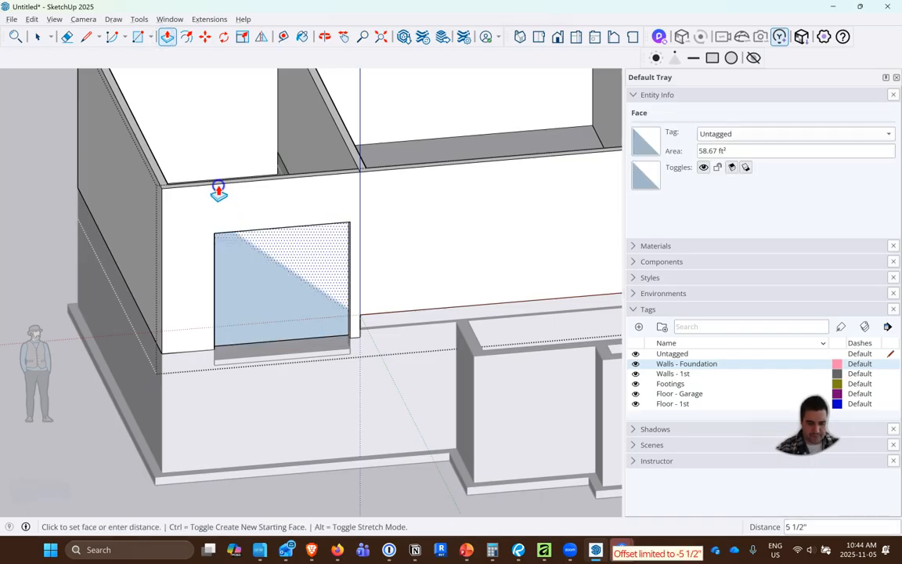
pyautogui.click(217, 189)
# - Examine the garage door opening from the front and close the first-floor walls group
pyautogui.scroll(-5, 435, 373)
pyautogui.moveTo(435, 372); pyautogui.dragTo(513, 289, button='middle')
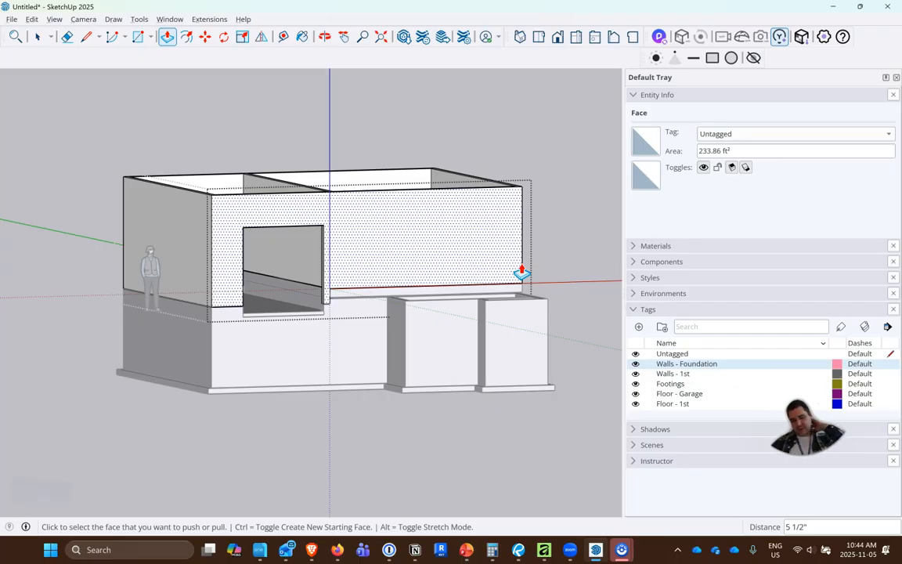
pyautogui.moveTo(535, 171); pyautogui.dragTo(528, 271, button='middle')
pyautogui.rightClick(578, 252)
pyautogui.moveTo(598, 254)
pyautogui.mouseDown(button='middle')
pyautogui.moveTo(459, 328)
pyautogui.moveTo(493, 343)
pyautogui.moveTo(600, 260)
pyautogui.mouseUp(button='middle')
pyautogui.moveTo(564, 269); pyautogui.dragTo(415, 252)
pyautogui.press('p')
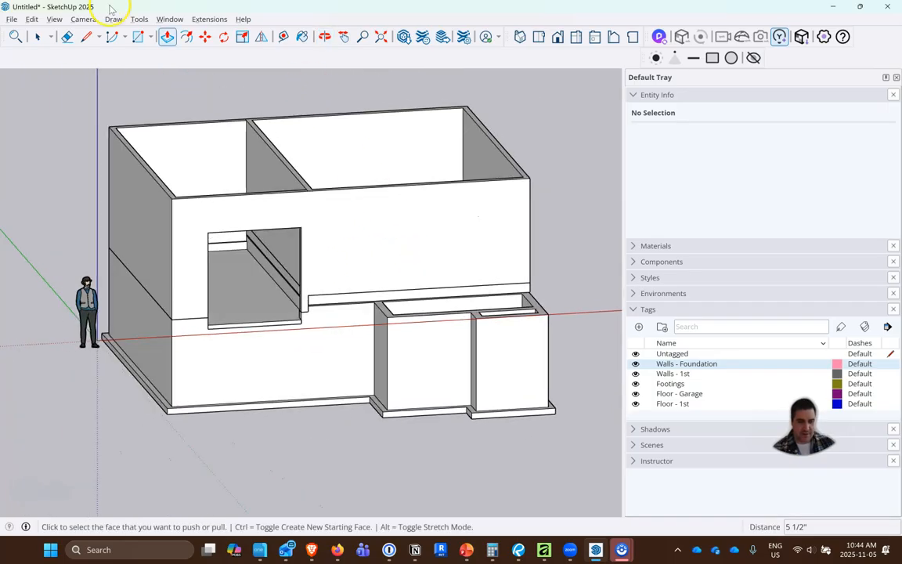
# - Draw a 30' 8" by 24' rectangle over the wall tops from the garage's rear corner to the opposite front corner
pyautogui.click(138, 37)
pyautogui.click(109, 126)
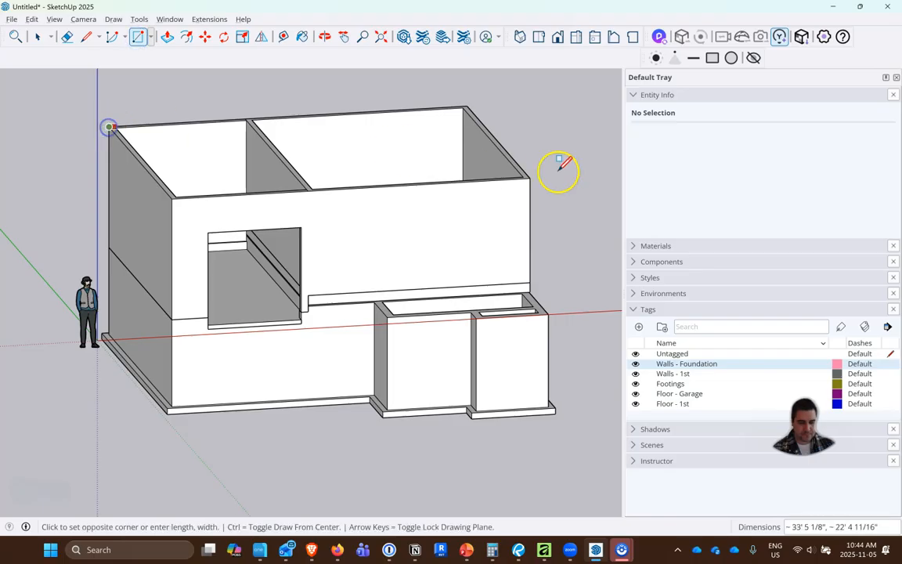
pyautogui.click(532, 176)
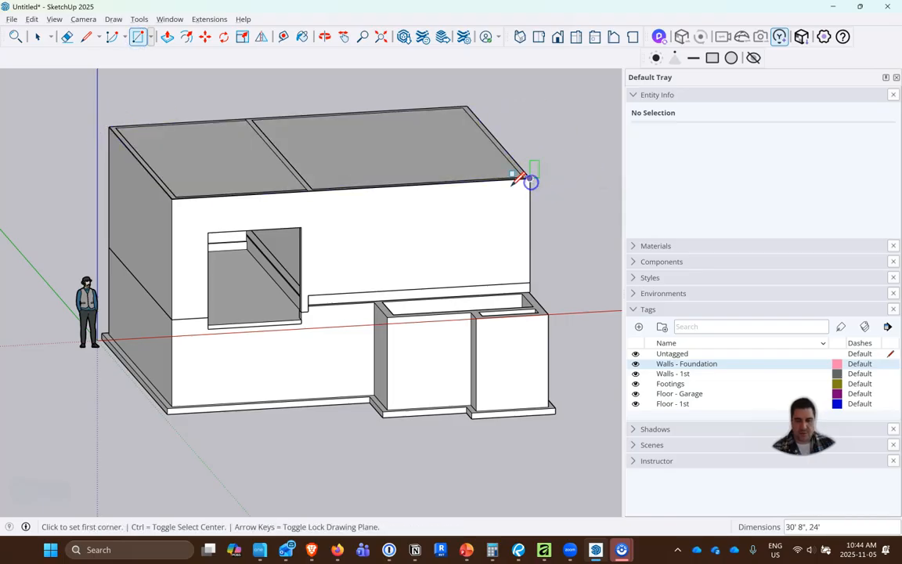
pyautogui.scroll(-3, 298, 126)
pyautogui.scroll(2, 286, 86)
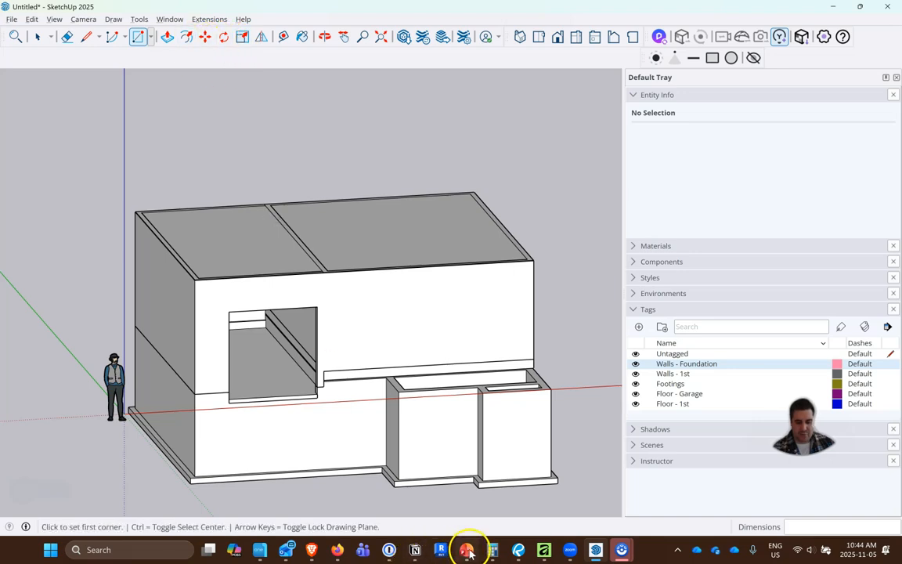
# - Check the floor plan PDF for the joists and sub-floor, and Push/Pull the top rectangle up 9.25" and another 5/8"
pyautogui.click(505, 481)
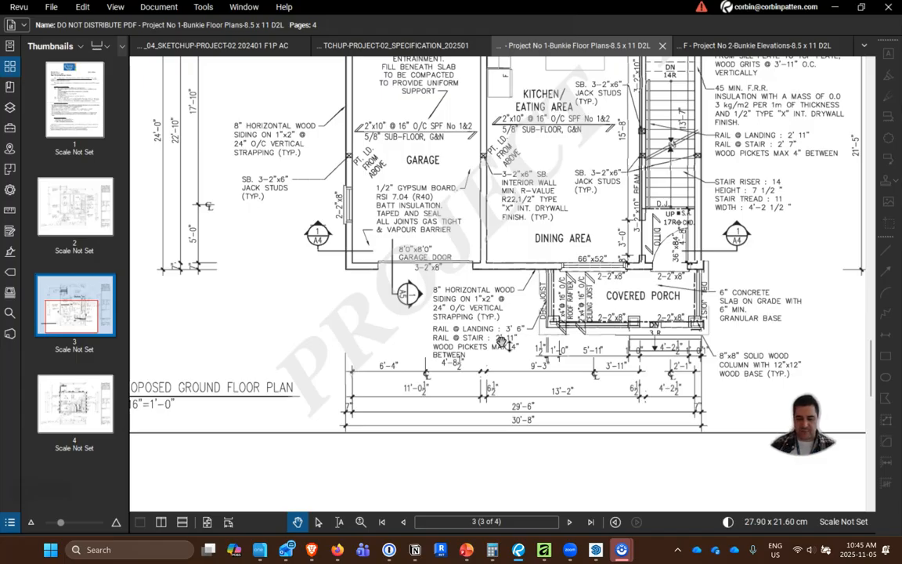
pyautogui.hotkey('alt', 'Tab')
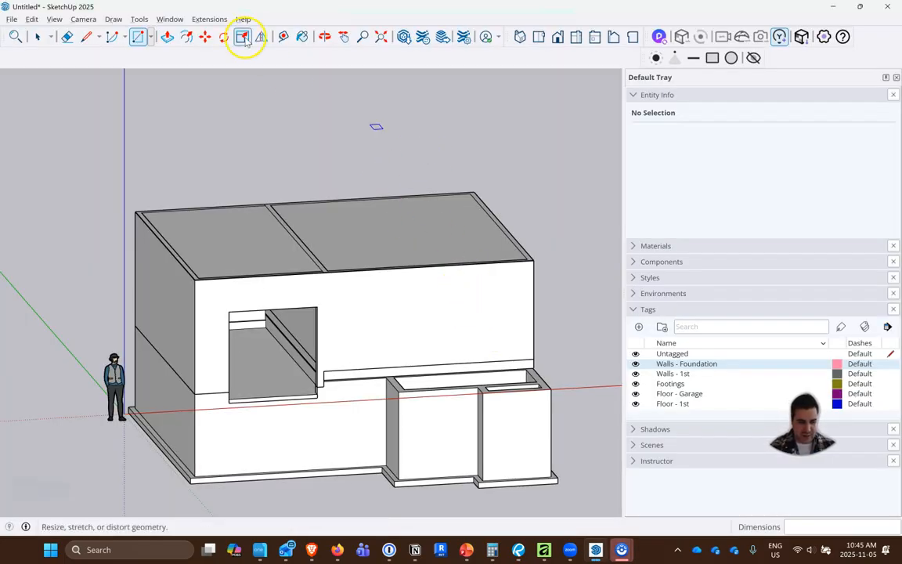
pyautogui.click(167, 36)
pyautogui.click(334, 226)
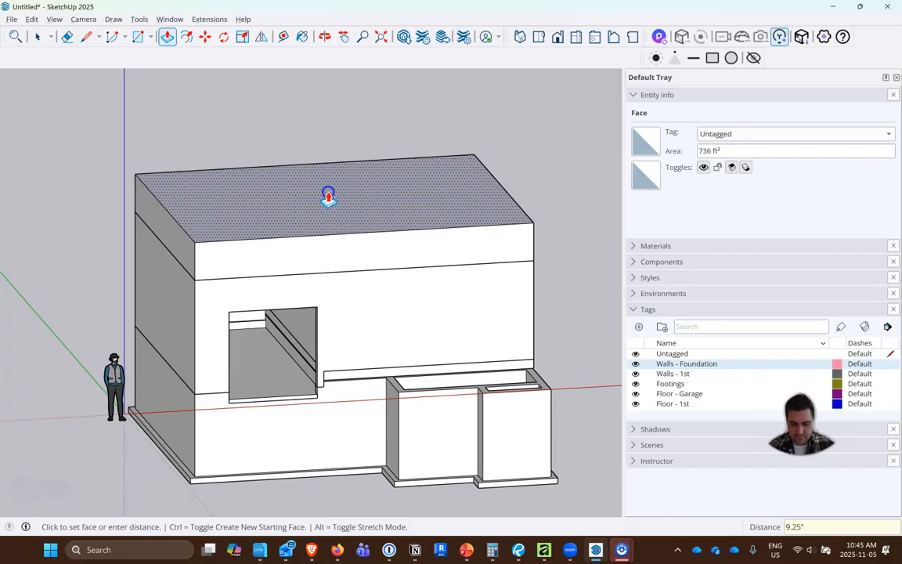
pyautogui.press('Return')
pyautogui.click(318, 214)
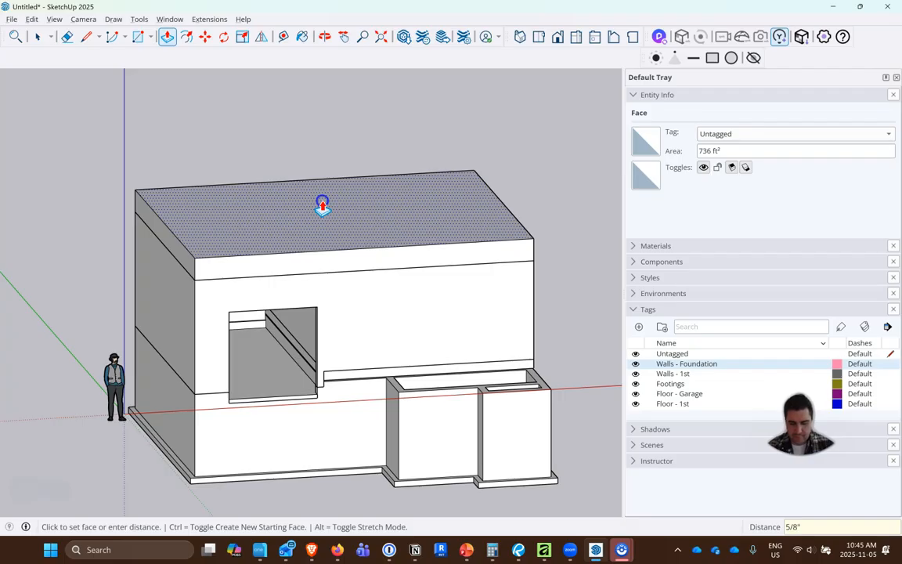
pyautogui.press('Escape')
pyautogui.click(37, 37)
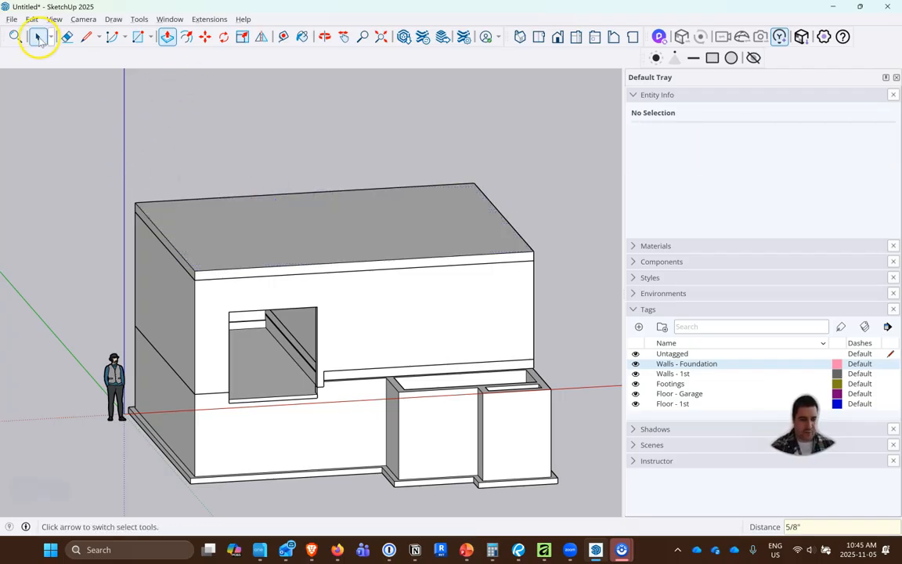
# - Group the second-floor slab geometry and assign the group to a new tag named Floor - 2nd
pyautogui.moveTo(550, 318); pyautogui.dragTo(549, 296, button='middle')
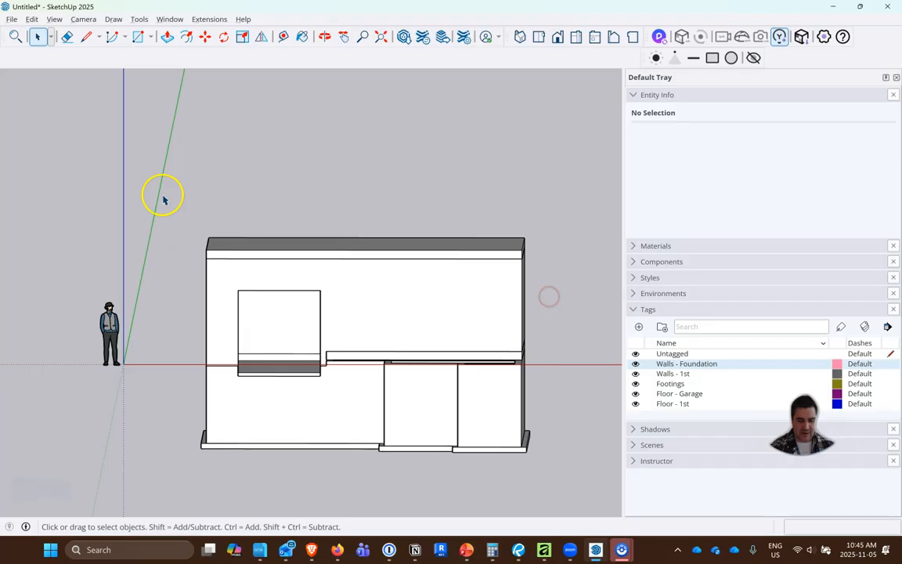
pyautogui.moveTo(492, 286); pyautogui.dragTo(569, 280)
pyautogui.rightClick(479, 260)
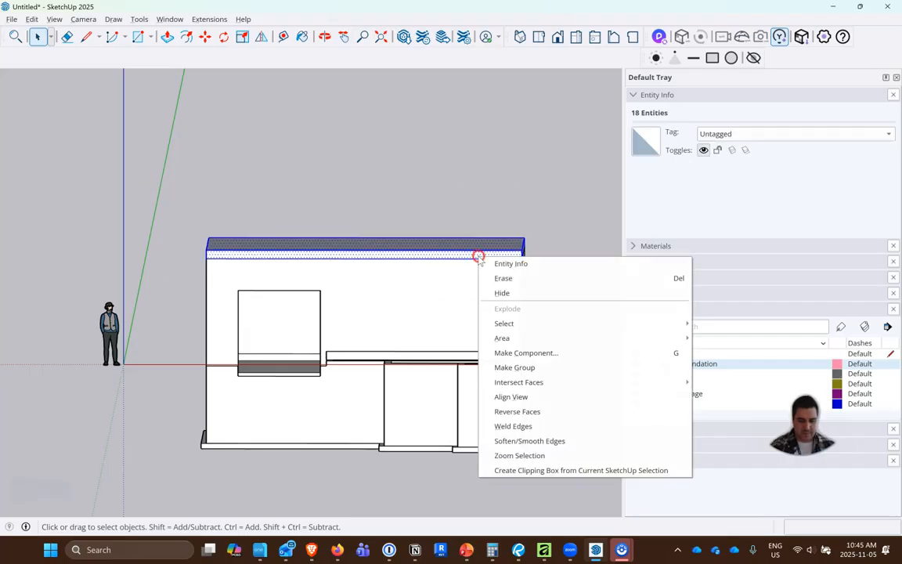
pyautogui.click(516, 368)
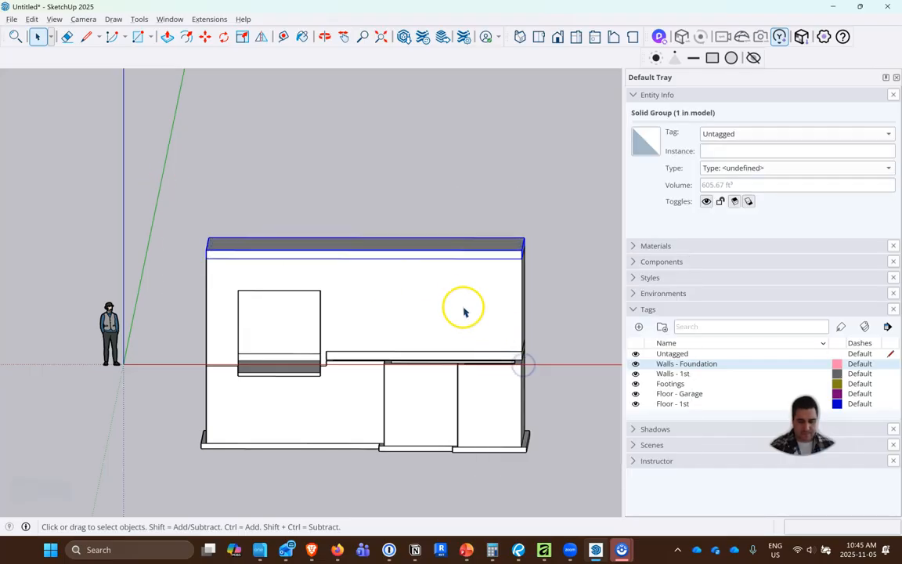
pyautogui.click(639, 328)
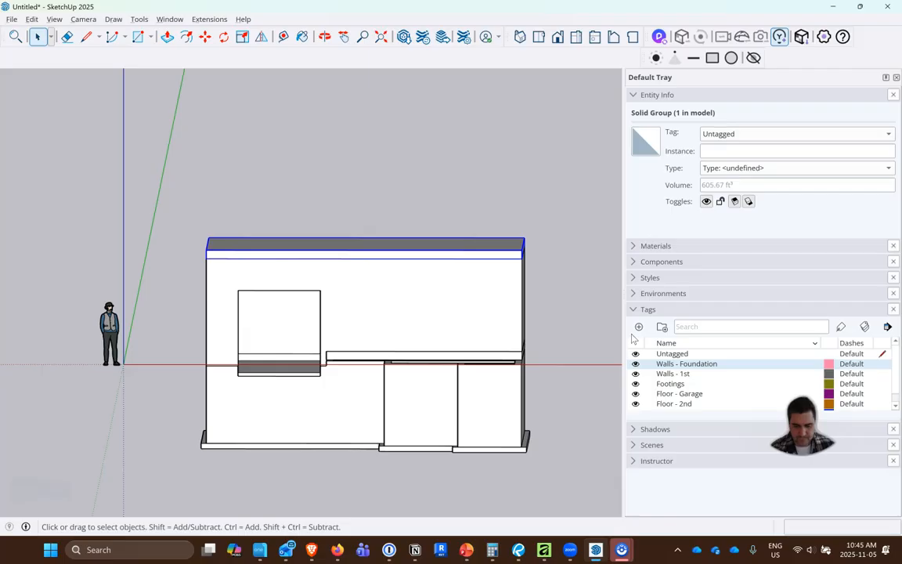
pyautogui.click(805, 141)
pyautogui.click(762, 159)
pyautogui.moveTo(417, 289); pyautogui.dragTo(519, 322, button='middle')
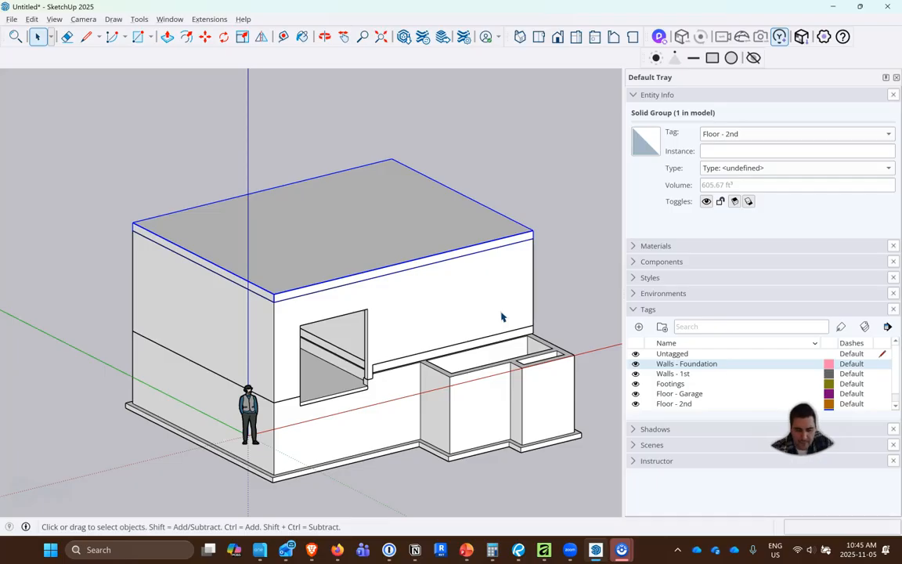
# - Draw a rectangle between opposite top corners of the second-floor slab and offset its outline inward by the 5 1/2" wall thickness
pyautogui.moveTo(544, 316); pyautogui.dragTo(360, 330, button='middle')
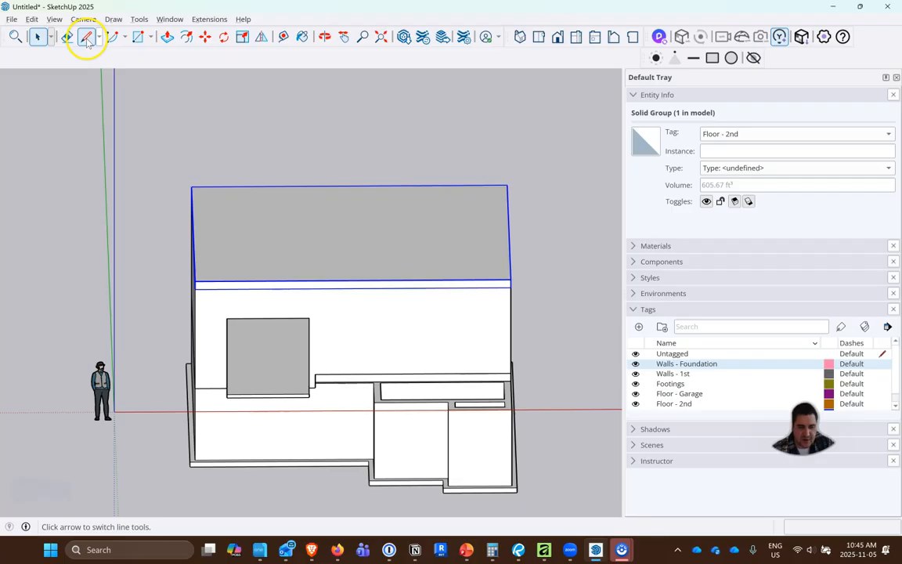
pyautogui.click(138, 36)
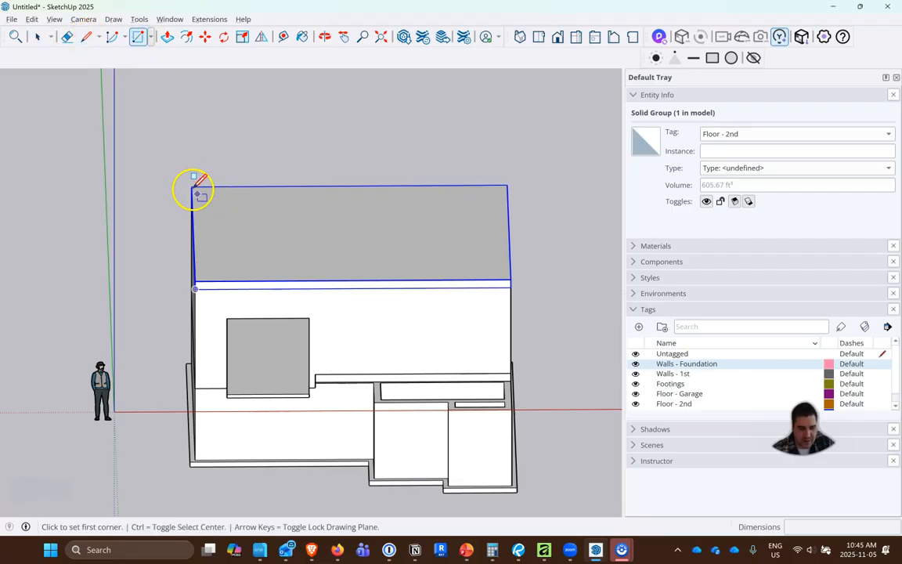
pyautogui.click(192, 186)
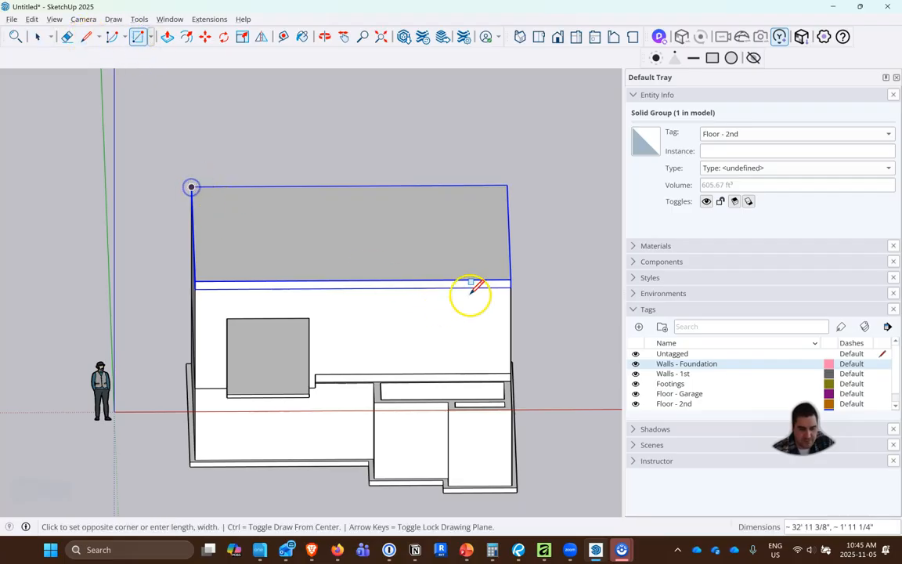
pyautogui.click(511, 279)
pyautogui.click(186, 36)
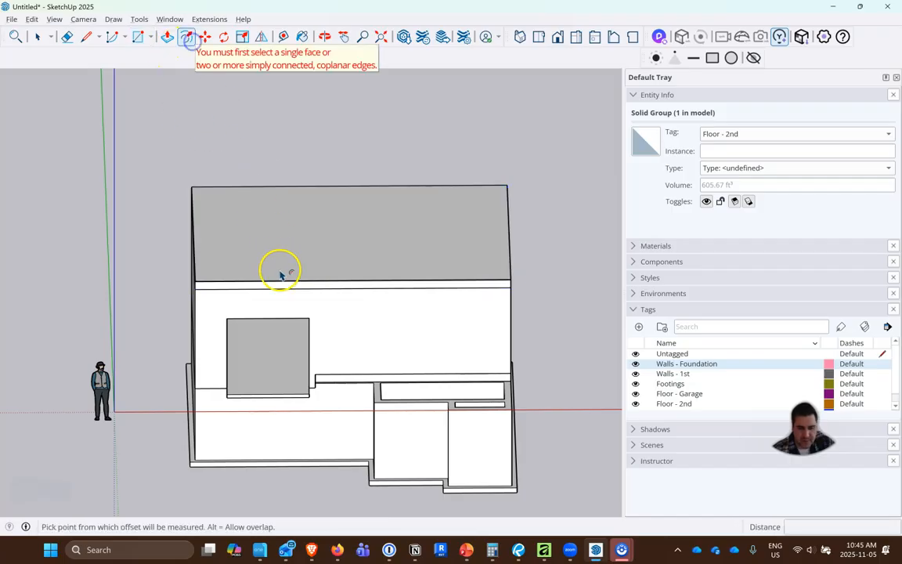
pyautogui.click(280, 282)
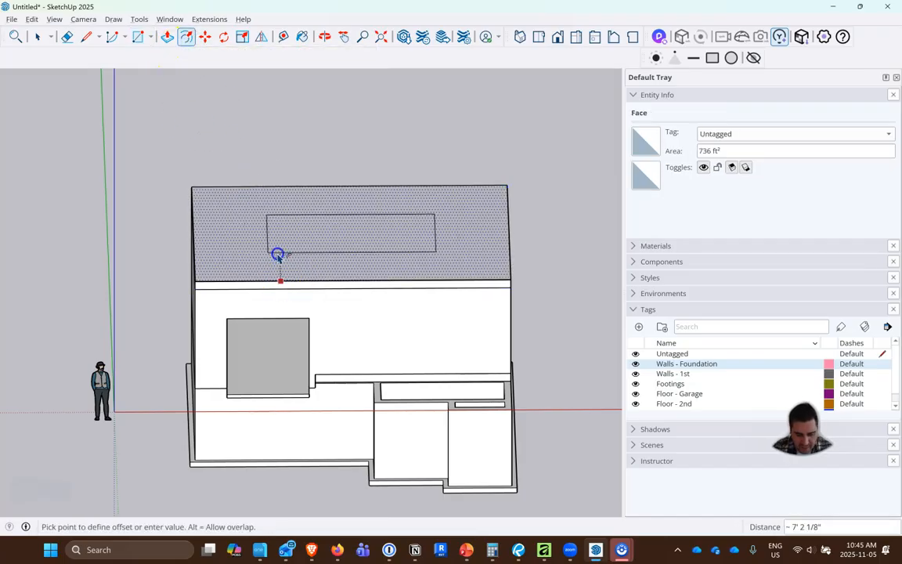
pyautogui.press('Escape')
# - Switch to the Bunkie Elevations PDF and check the second-storey wall height on the cross-section, returning to SketchUp
pyautogui.click(167, 36)
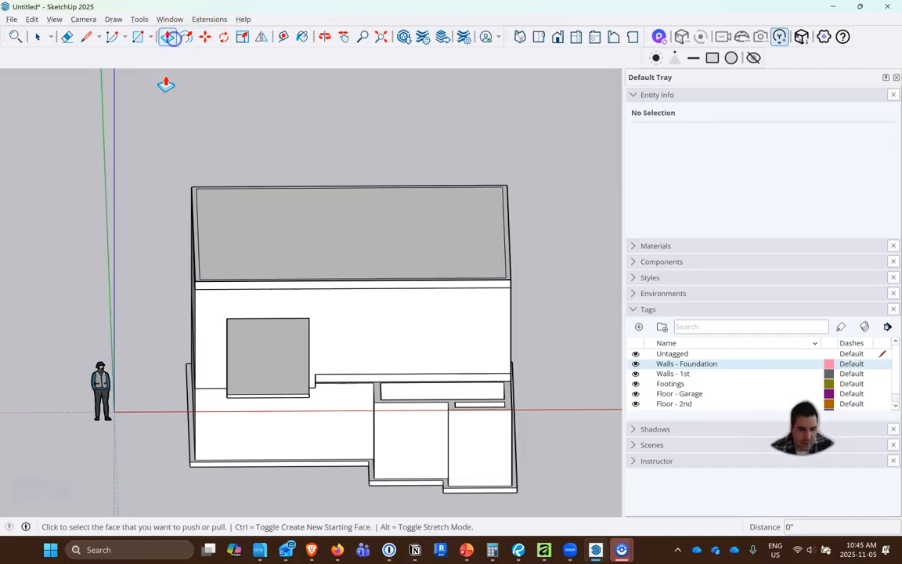
pyautogui.hotkey('alt', 'Tab')
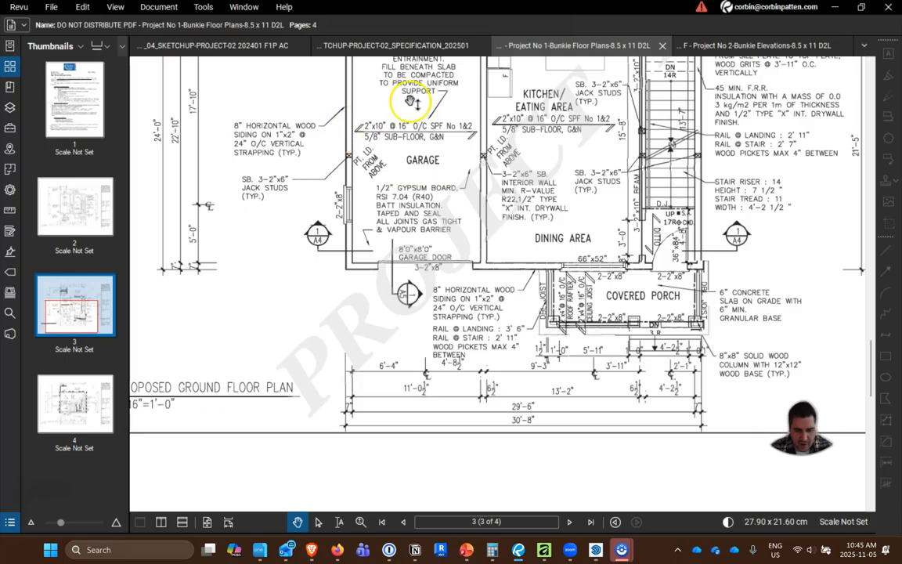
pyautogui.click(744, 46)
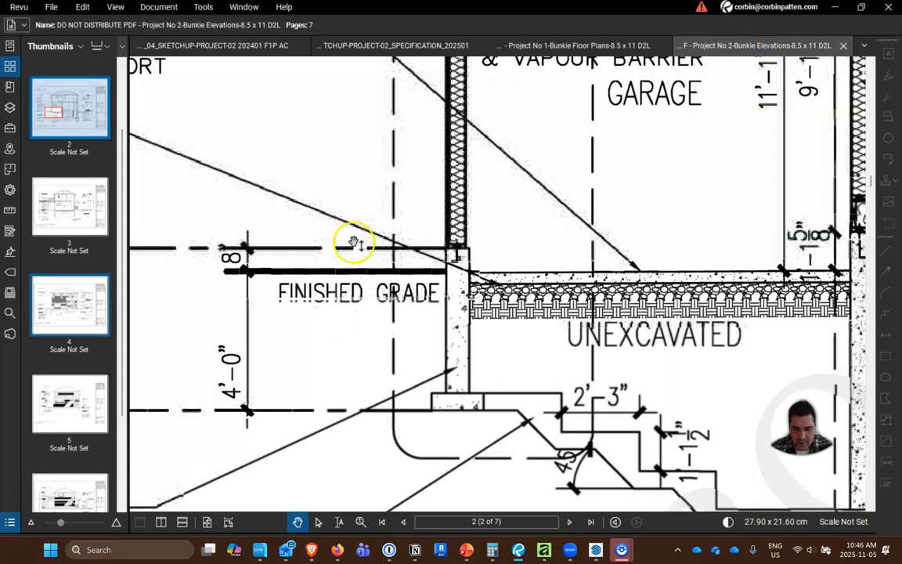
pyautogui.scroll(-8, 354, 243)
pyautogui.scroll(2, 495, 158)
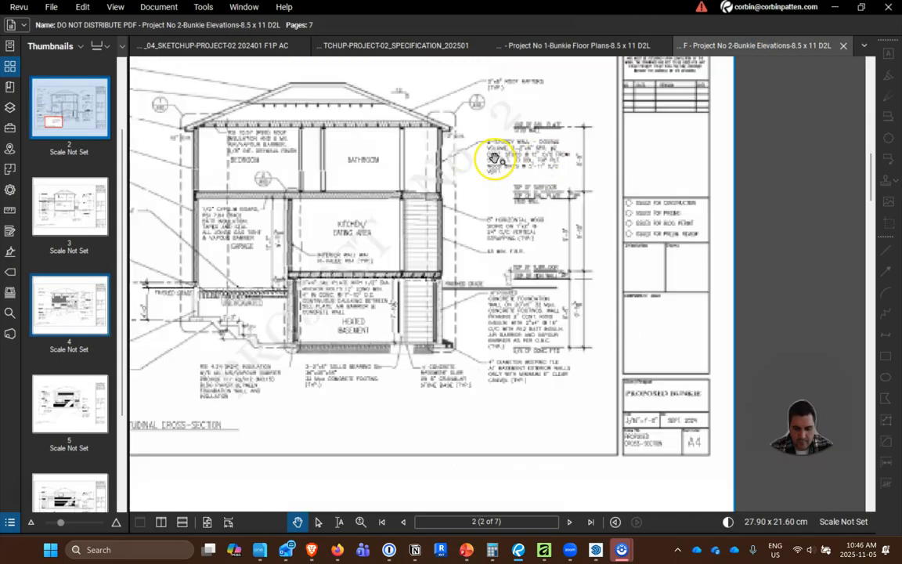
pyautogui.scroll(3, 495, 157)
pyautogui.hotkey('alt', 'Tab')
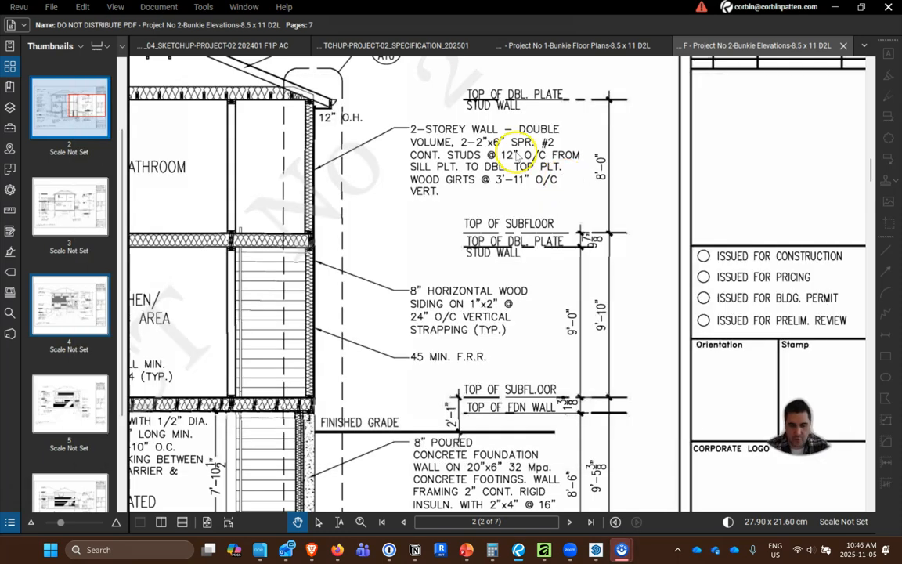
pyautogui.hotkey('alt', 'Tab')
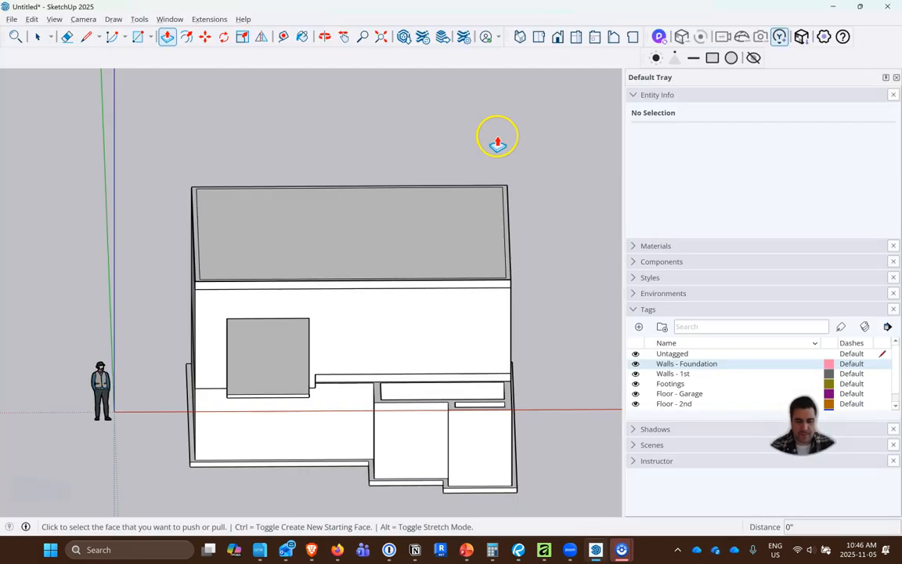
pyautogui.click(509, 244)
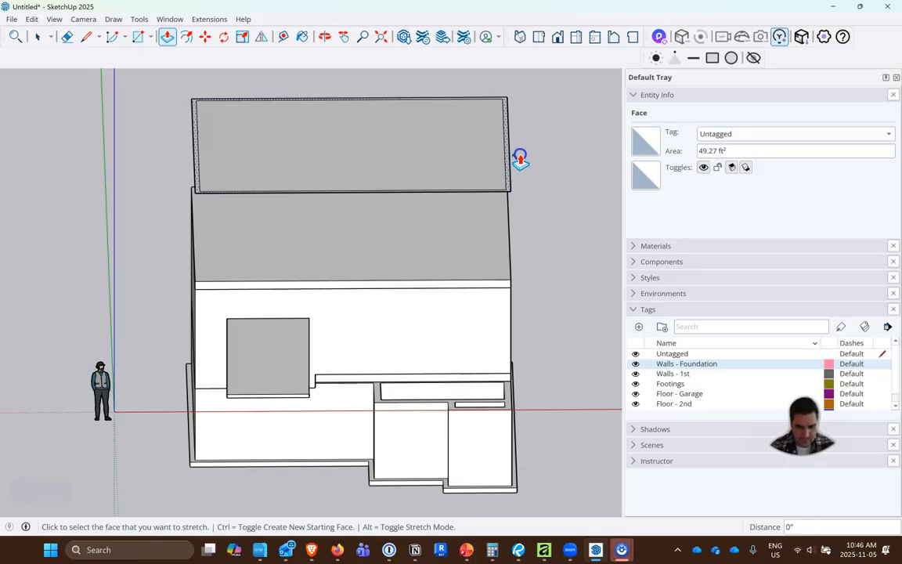
pyautogui.click(504, 201)
pyautogui.scroll(3, 515, 233)
pyautogui.click(509, 230)
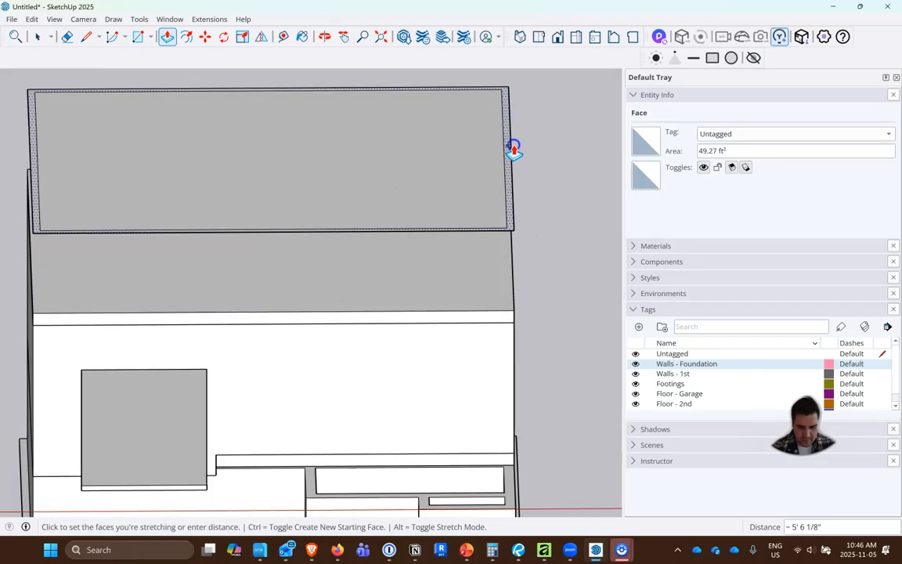
pyautogui.press('Escape')
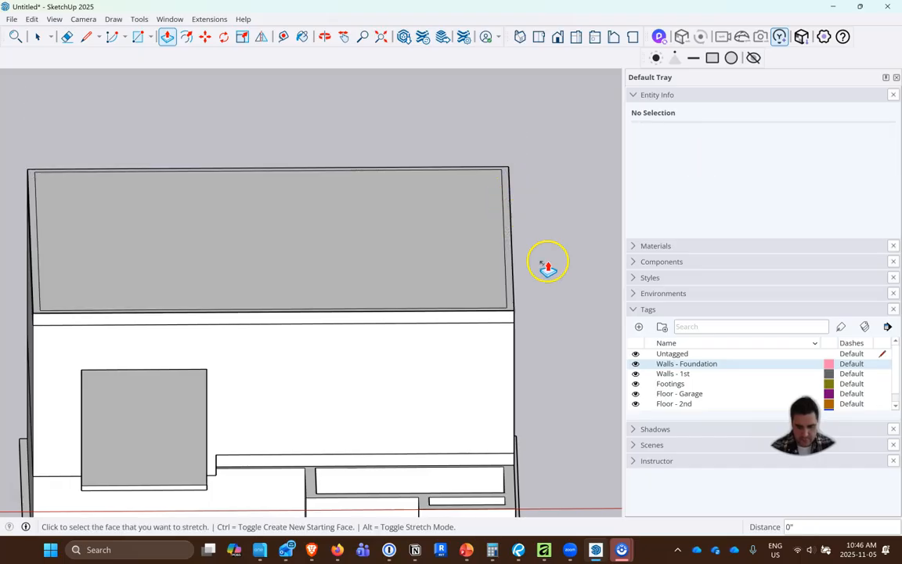
pyautogui.scroll(-1, 540, 313)
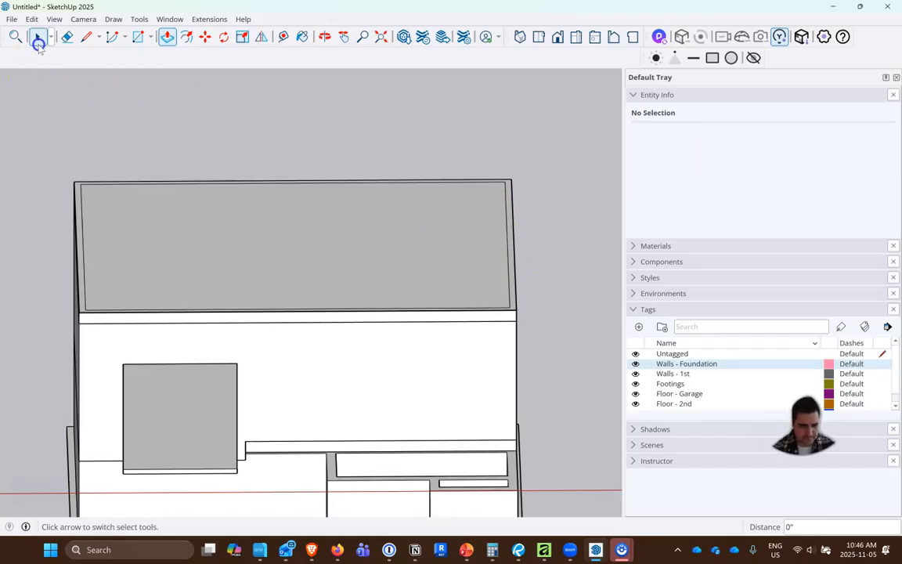
# - Hide the Floor - 2nd tag and delete the face inside the offset outline, keeping only the perimeter wall strip
pyautogui.click(37, 36)
pyautogui.click(81, 274)
pyautogui.scroll(3, 80, 290)
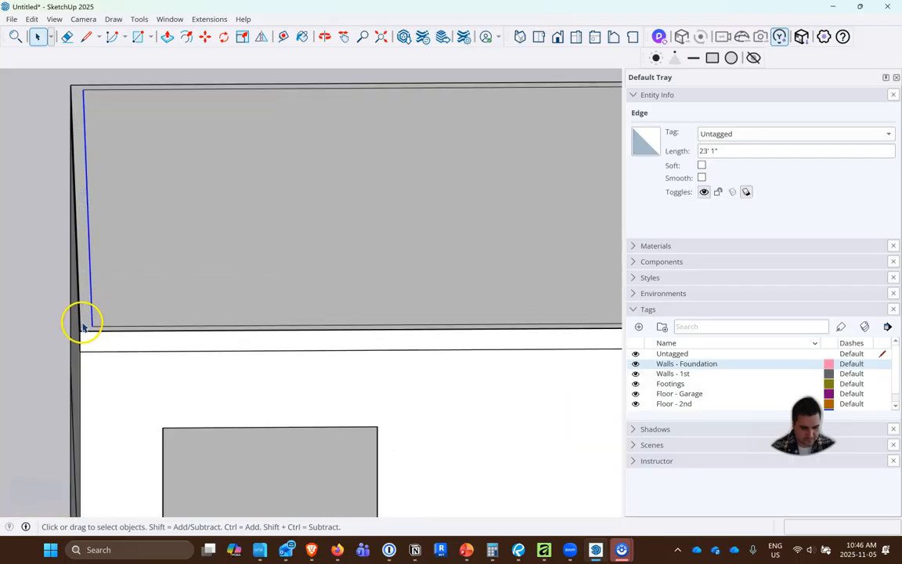
pyautogui.scroll(-5, 134, 258)
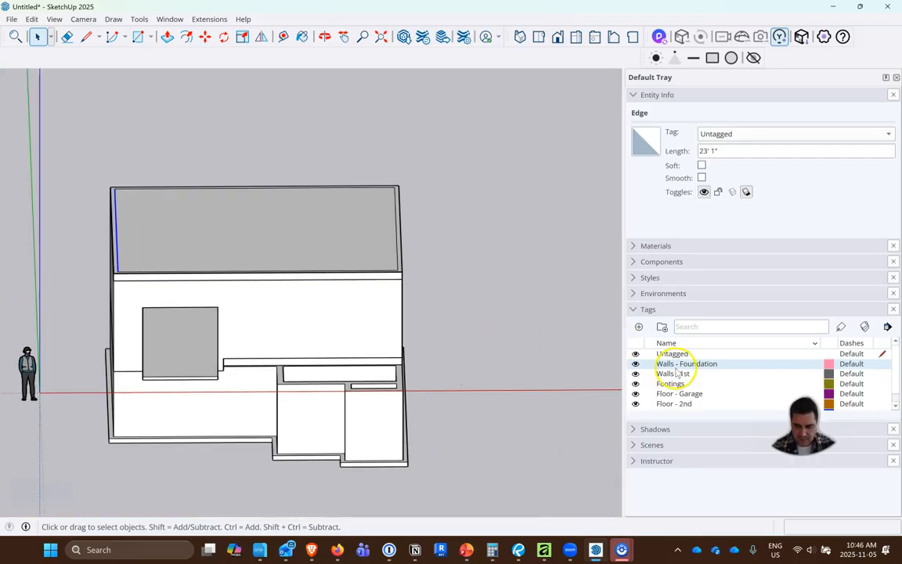
pyautogui.scroll(-1, 639, 387)
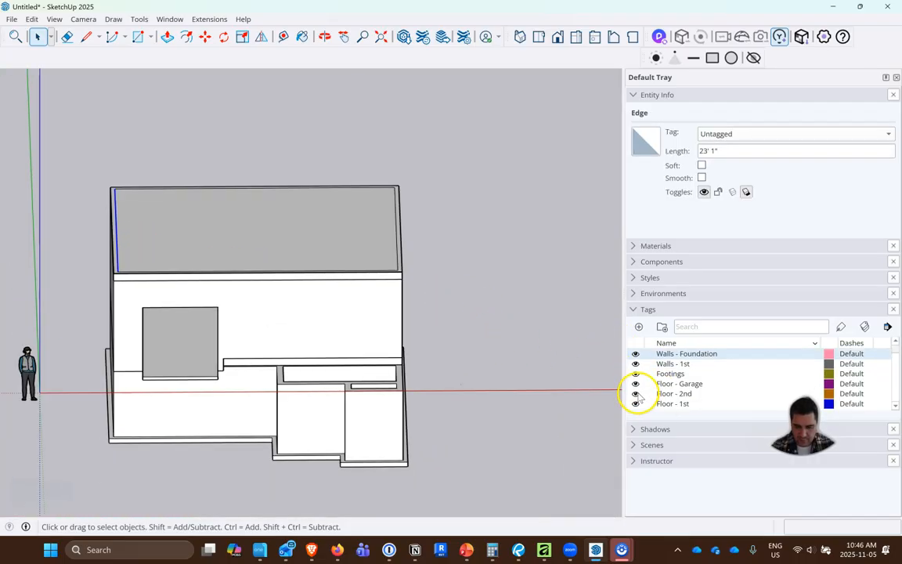
pyautogui.click(636, 394)
pyautogui.scroll(3, 149, 282)
pyautogui.click(178, 228)
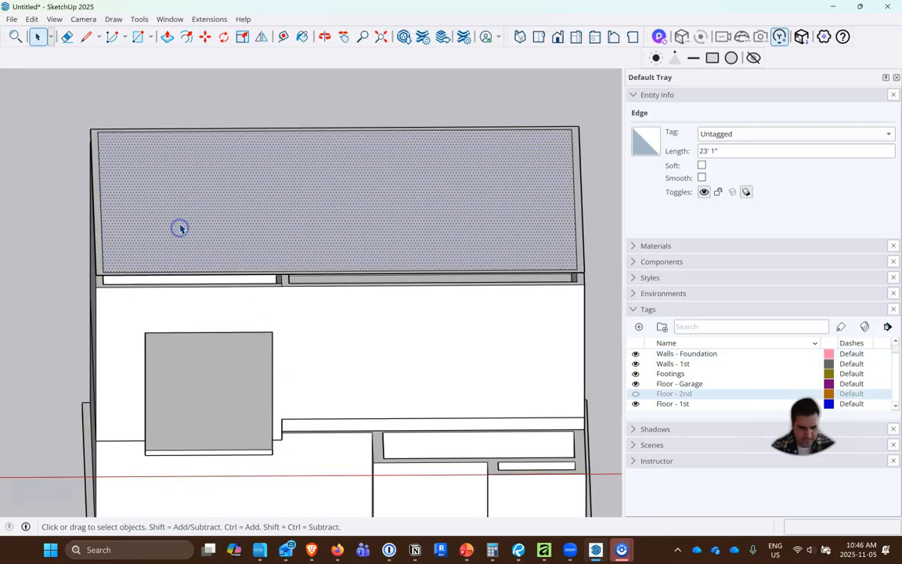
pyautogui.press('Delete')
# - Push/Pull the second-floor perimeter wall strip up 8'
pyautogui.moveTo(191, 216); pyautogui.dragTo(365, 198, button='middle')
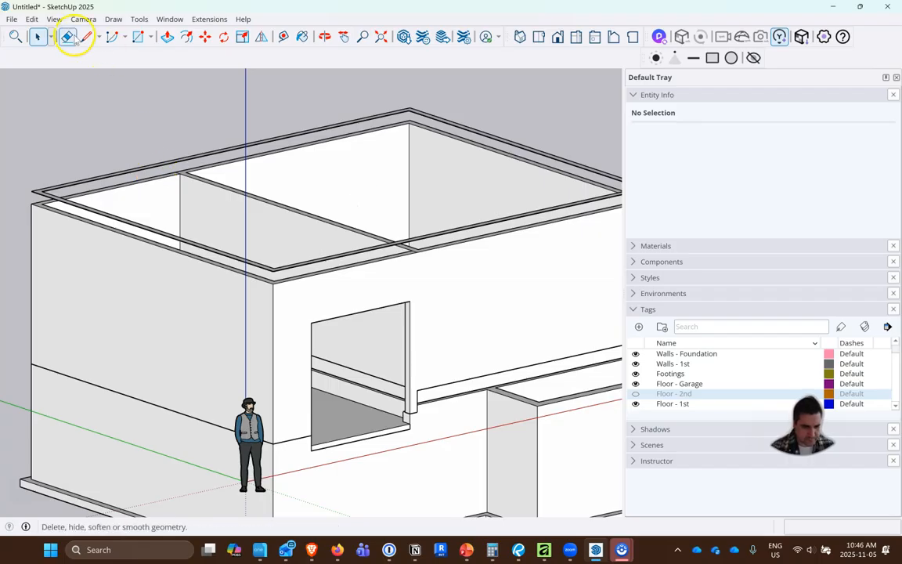
pyautogui.click(168, 37)
pyautogui.scroll(3, 23, 200)
pyautogui.click(39, 195)
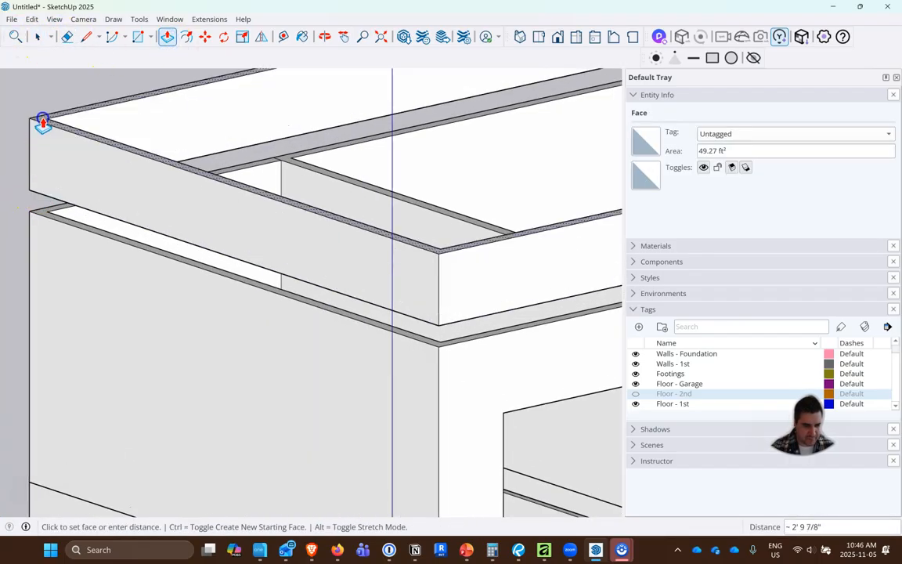
pyautogui.write('8')
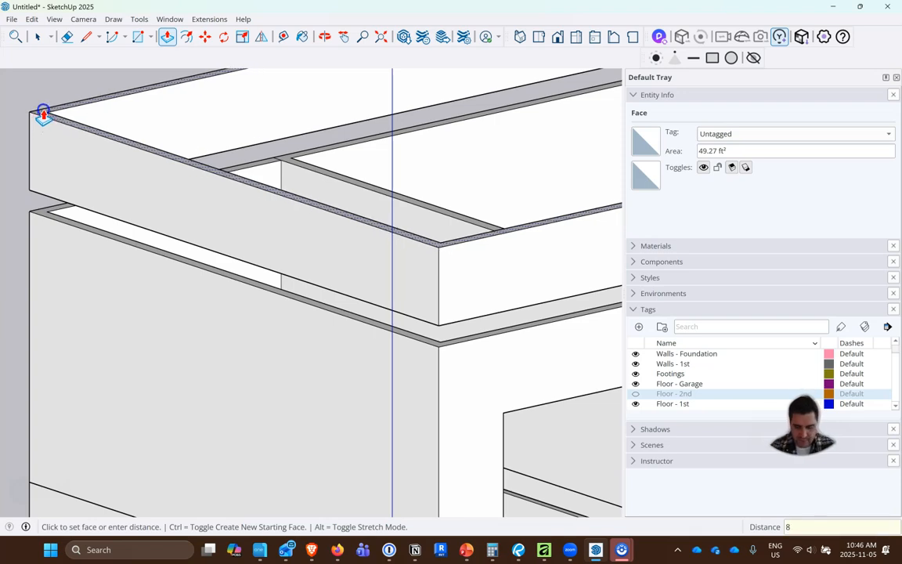
pyautogui.press('Return')
pyautogui.scroll(-8, 61, 171)
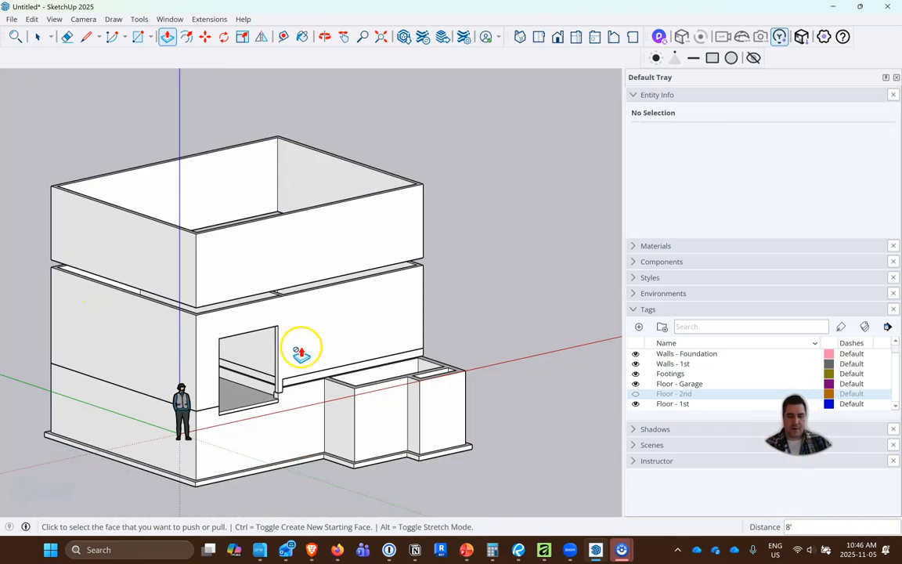
# - Group the extruded second-floor walls and add a new tag named Walls - 2nd
pyautogui.moveTo(584, 342); pyautogui.dragTo(359, 246, button='middle')
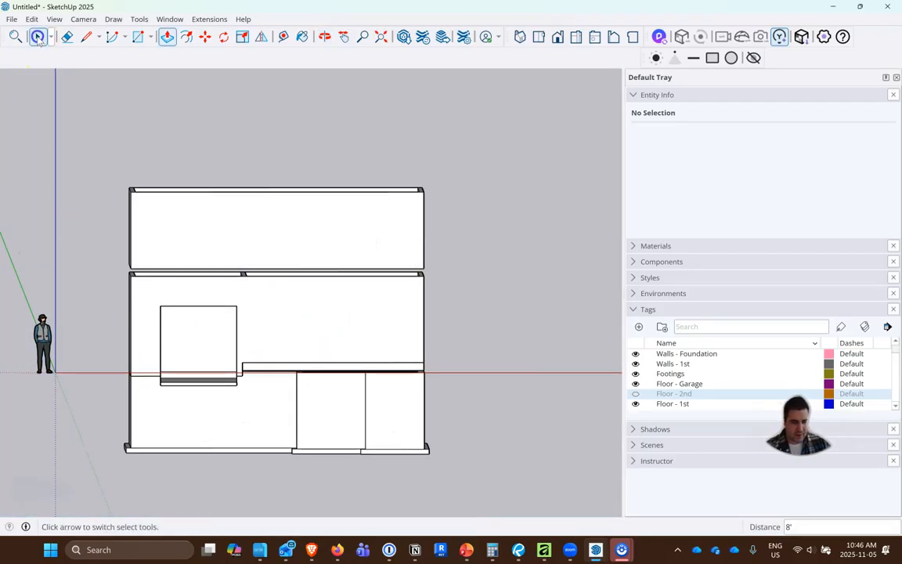
pyautogui.click(38, 37)
pyautogui.moveTo(101, 140); pyautogui.dragTo(486, 279)
pyautogui.rightClick(365, 231)
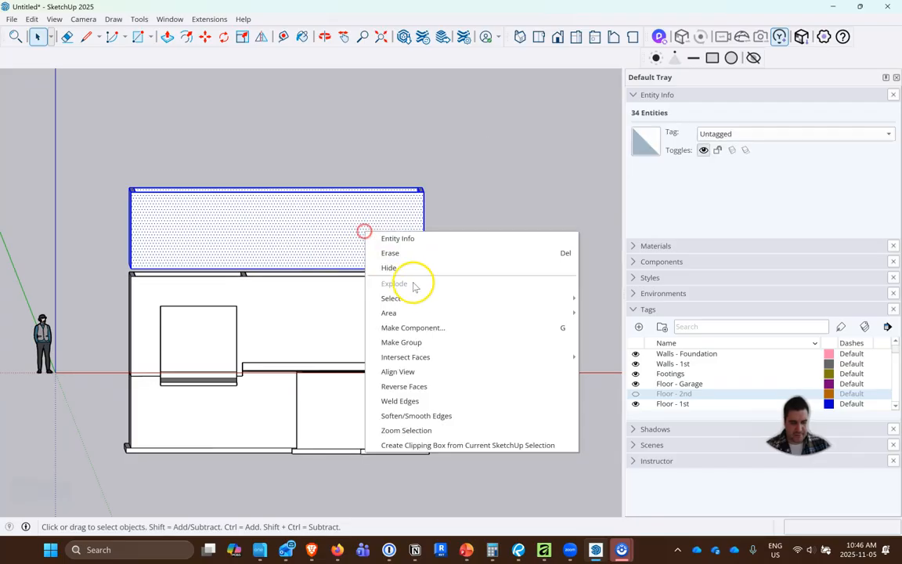
pyautogui.click(403, 342)
pyautogui.click(640, 326)
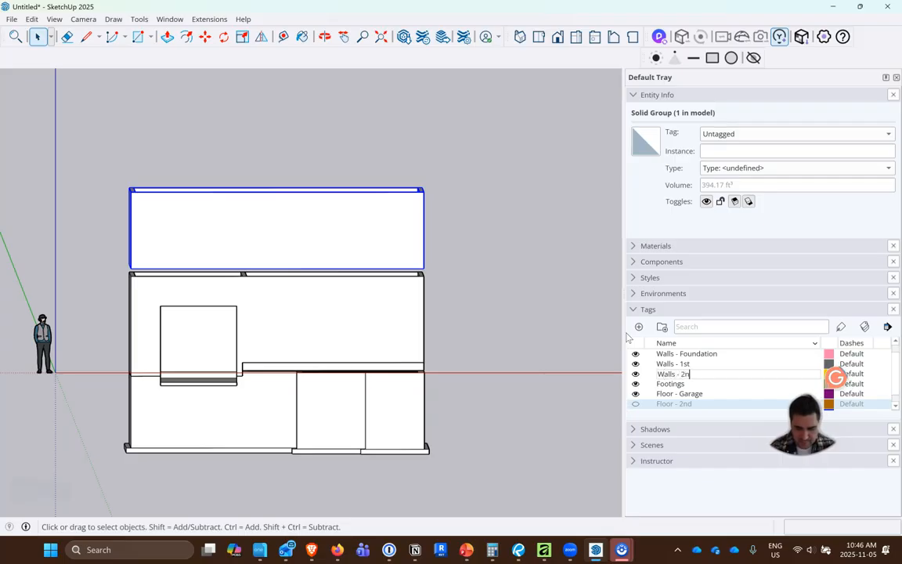
# - Assign the second-floor walls group to the Floor - 2nd tag and clear the selection
pyautogui.click(808, 129)
pyautogui.click(730, 164)
pyautogui.click(466, 288)
# - Toggle the Floor - 2nd tag's visibility to check which objects it controls, and leave it shown
pyautogui.moveTo(517, 325); pyautogui.dragTo(619, 396, button='middle')
pyautogui.click(634, 404)
pyautogui.click(635, 404)
pyautogui.click(635, 403)
pyautogui.click(635, 403)
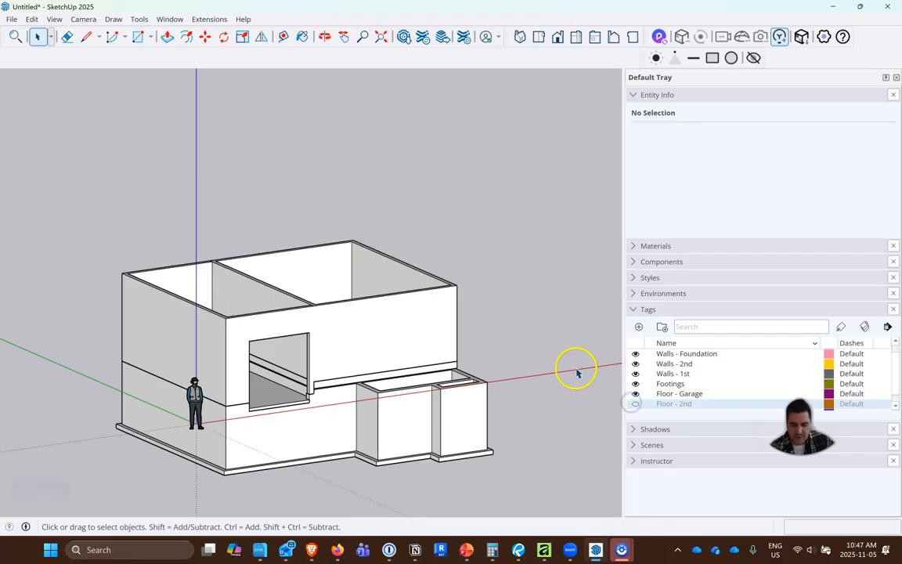
pyautogui.click(637, 405)
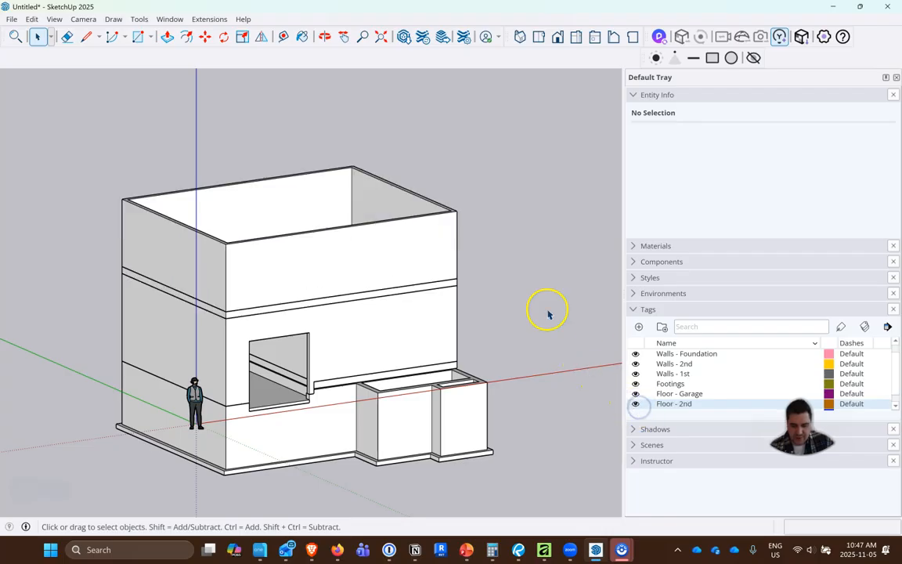
# - Reassign the second-floor walls group to the Walls - 2nd tag
pyautogui.click(423, 227)
pyautogui.click(780, 136)
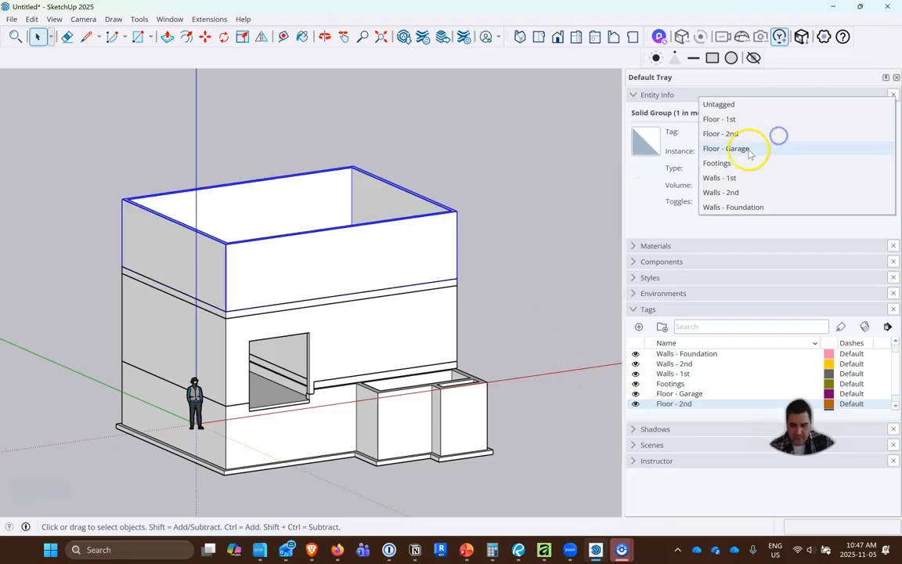
pyautogui.click(749, 193)
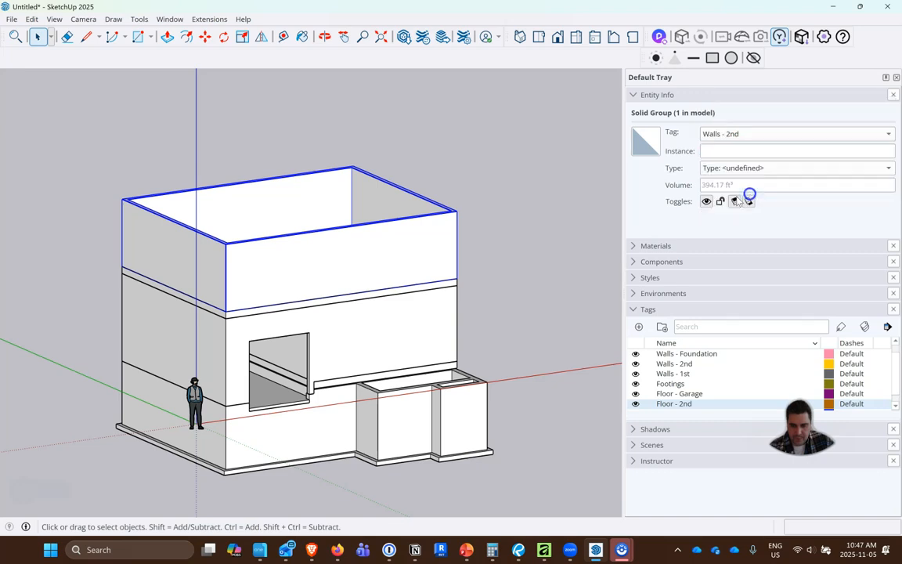
# - Toggle the Walls - 2nd tag's visibility to check which objects it controls, and leave it shown
pyautogui.click(635, 364)
pyautogui.click(635, 364)
pyautogui.click(635, 364)
pyautogui.click(635, 365)
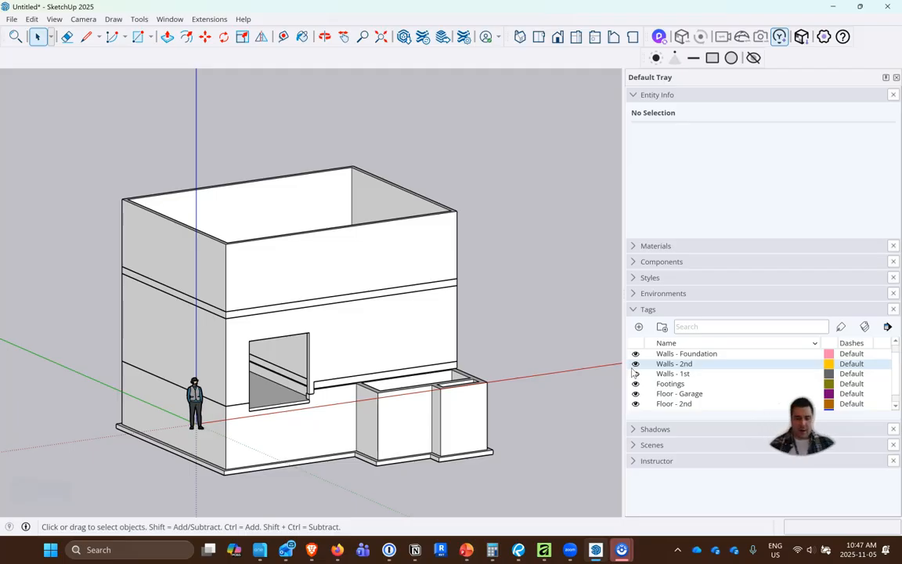
# - Switch to the bunkie elevations PDF and check the porch, finished grade and top of foundation wall heights on pages 2 to 4
pyautogui.moveTo(413, 358); pyautogui.dragTo(373, 395, button='middle')
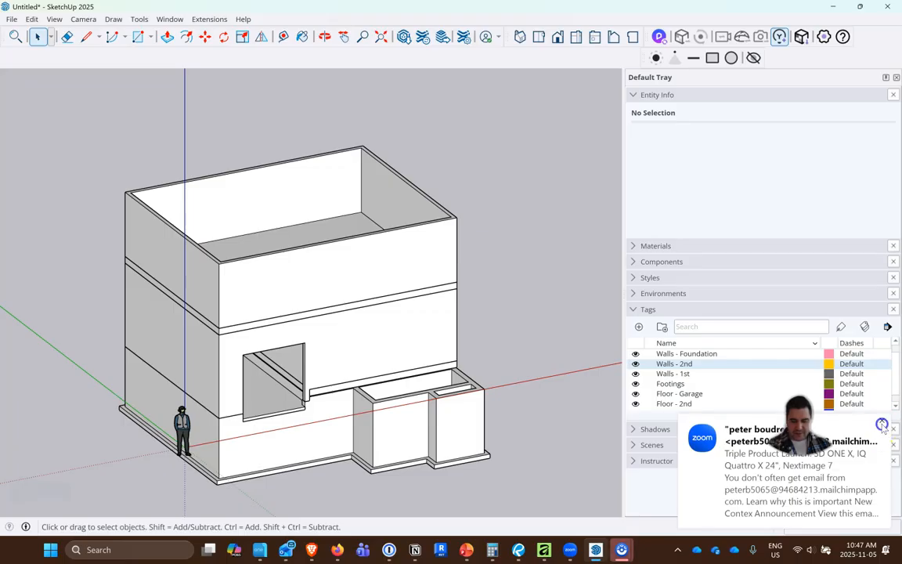
pyautogui.moveTo(459, 388); pyautogui.dragTo(327, 429, button='middle')
pyautogui.scroll(8, 327, 429)
pyautogui.moveTo(403, 391); pyautogui.dragTo(536, 413, button='middle')
pyautogui.scroll(-4, 204, 249)
pyautogui.moveTo(305, 314); pyautogui.dragTo(451, 398, button='middle')
pyautogui.press('super+Tab')
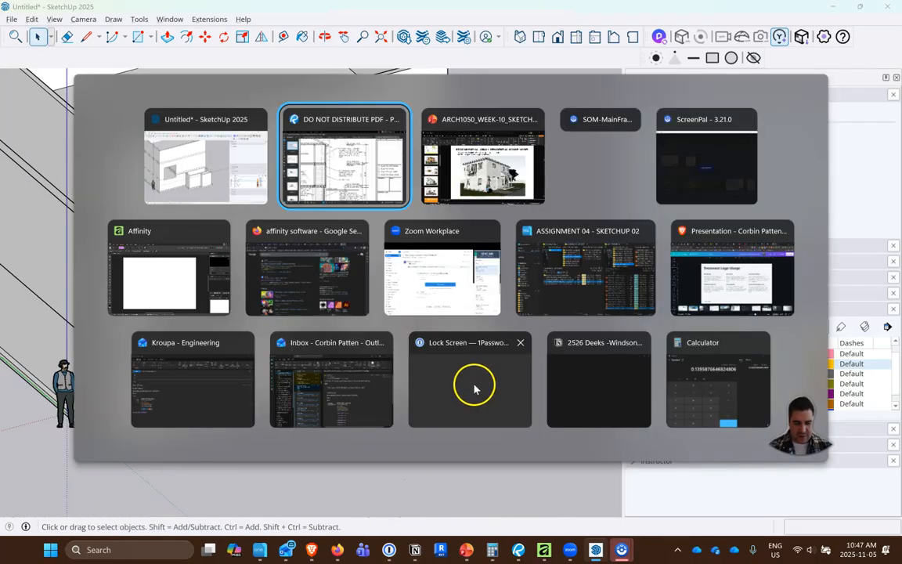
pyautogui.press('Return')
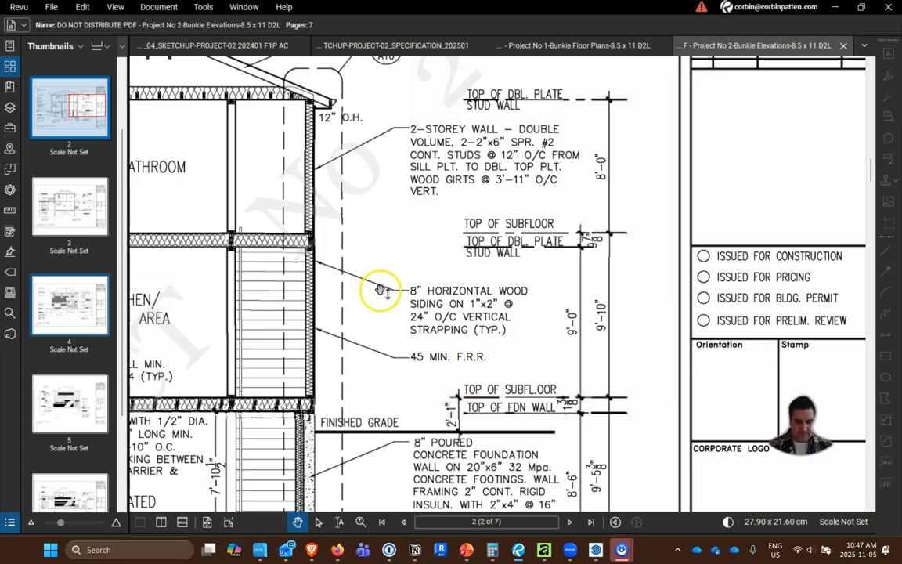
pyautogui.click(63, 206)
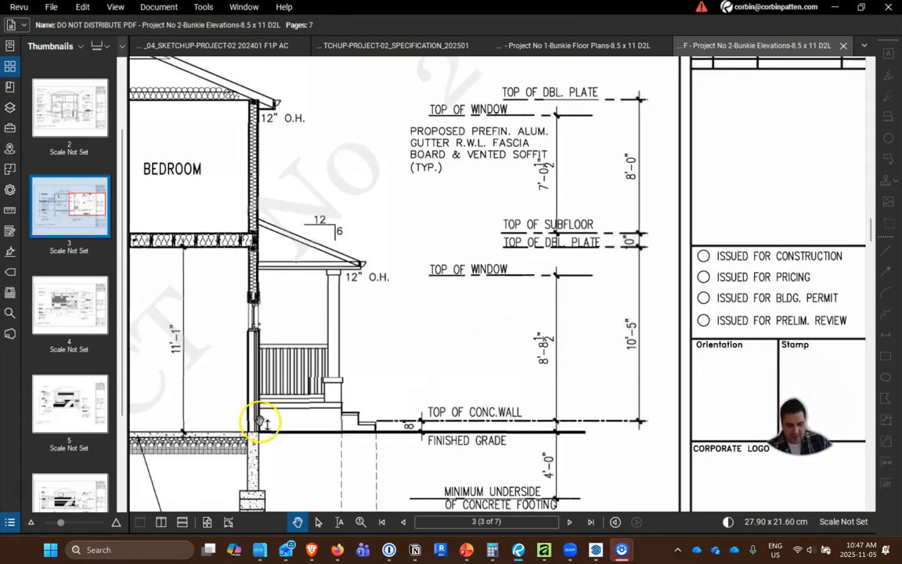
pyautogui.scroll(-3, 345, 376)
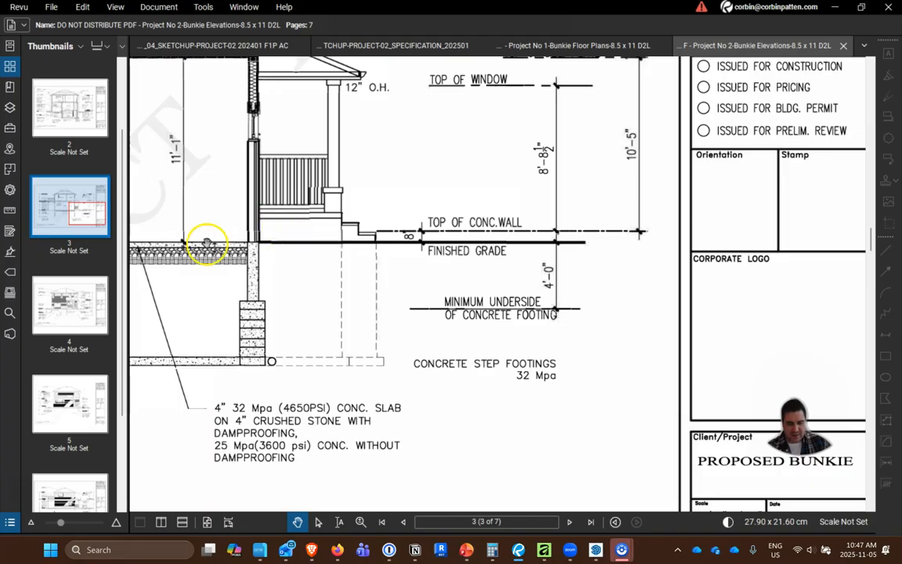
pyautogui.click(94, 302)
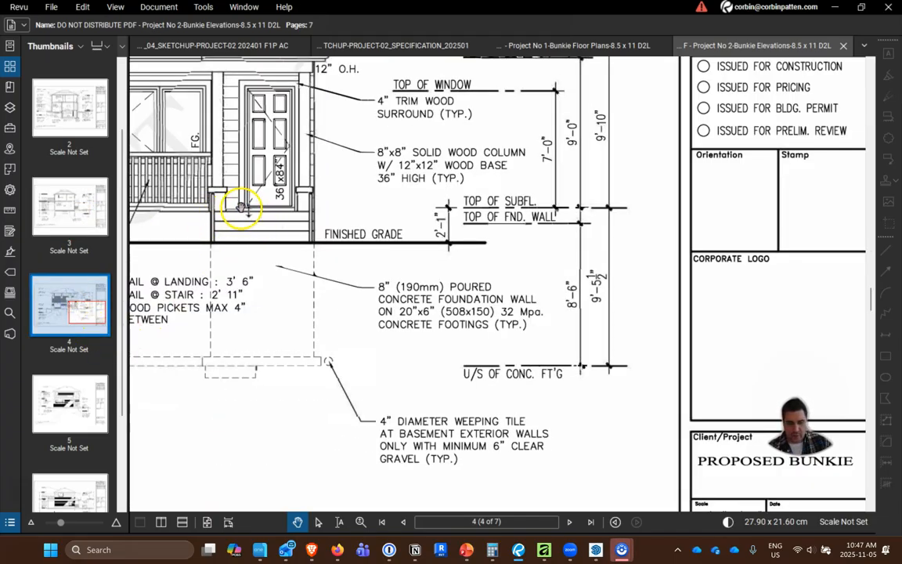
pyautogui.scroll(2, 237, 219)
pyautogui.scroll(-1, 262, 286)
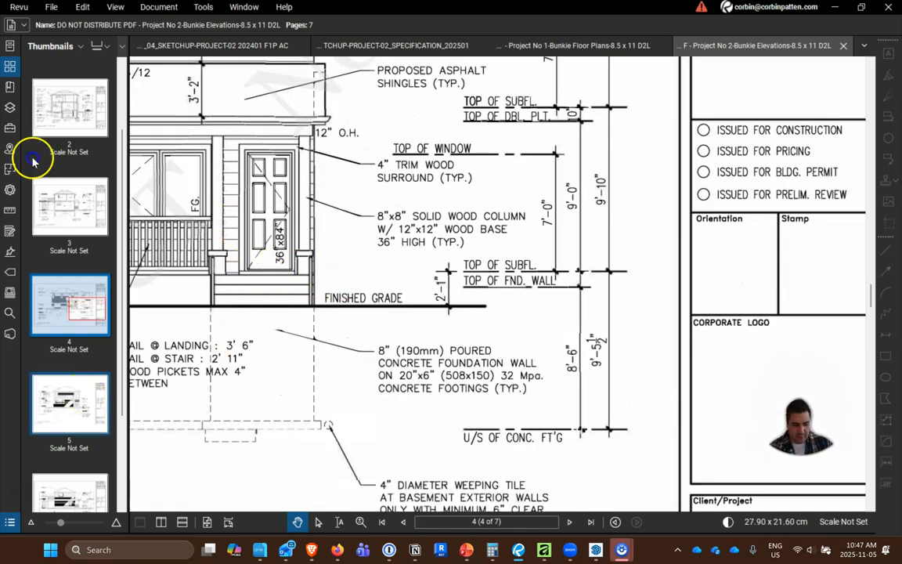
# - Examine the porch and foundation on the elevations on pages 5 and 6, and return to the front elevation on page 4
pyautogui.click(81, 395)
pyautogui.scroll(-3, 486, 297)
pyautogui.scroll(-2, 496, 291)
pyautogui.scroll(-2, 529, 237)
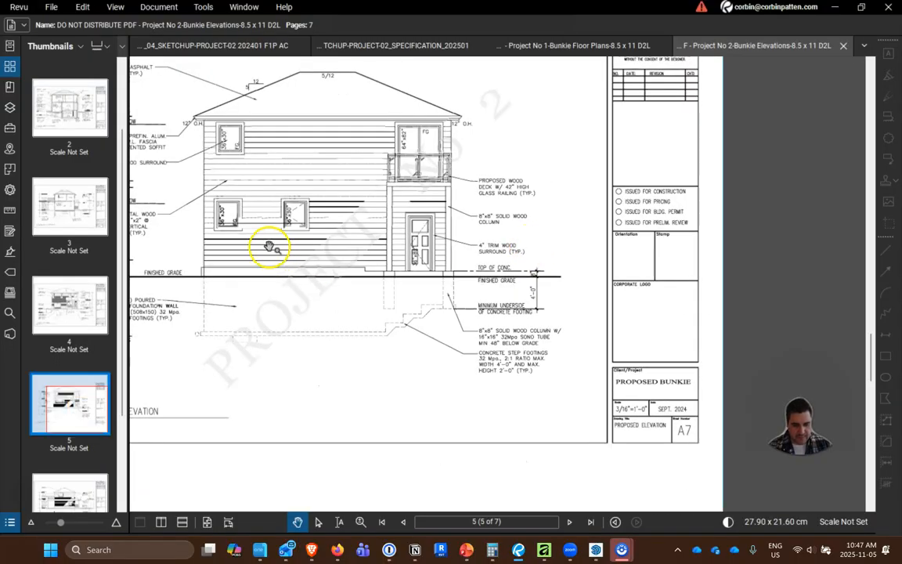
pyautogui.scroll(3, 270, 247)
pyautogui.click(90, 489)
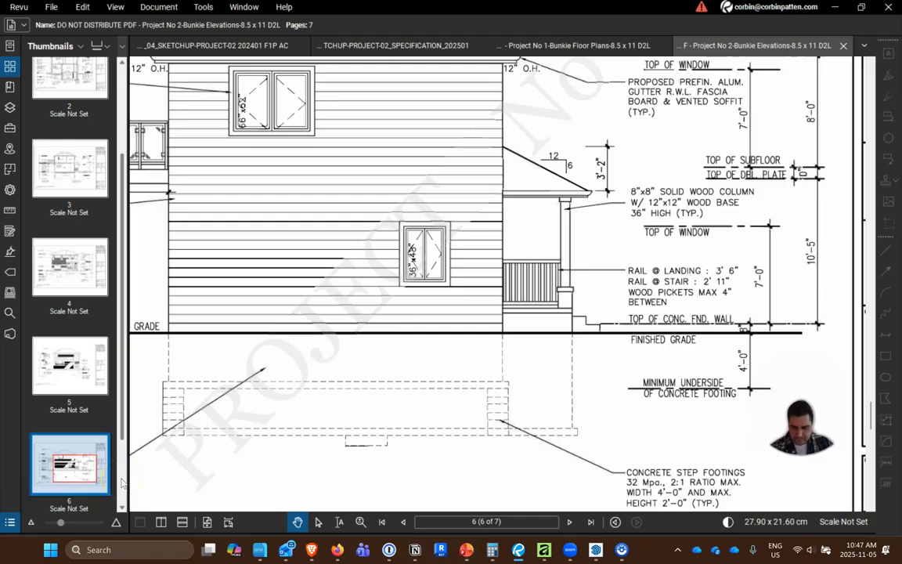
pyautogui.press('Left')
pyautogui.press('Left')
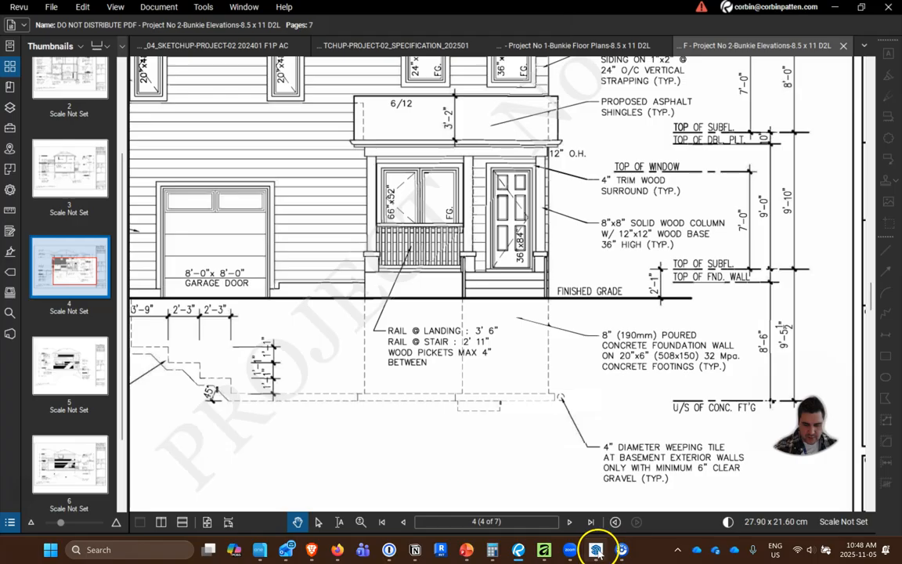
# - Return to SketchUp and draw lines along the porch foundation's edge at the house wall and its outer side to the front corner
pyautogui.moveTo(415, 550)
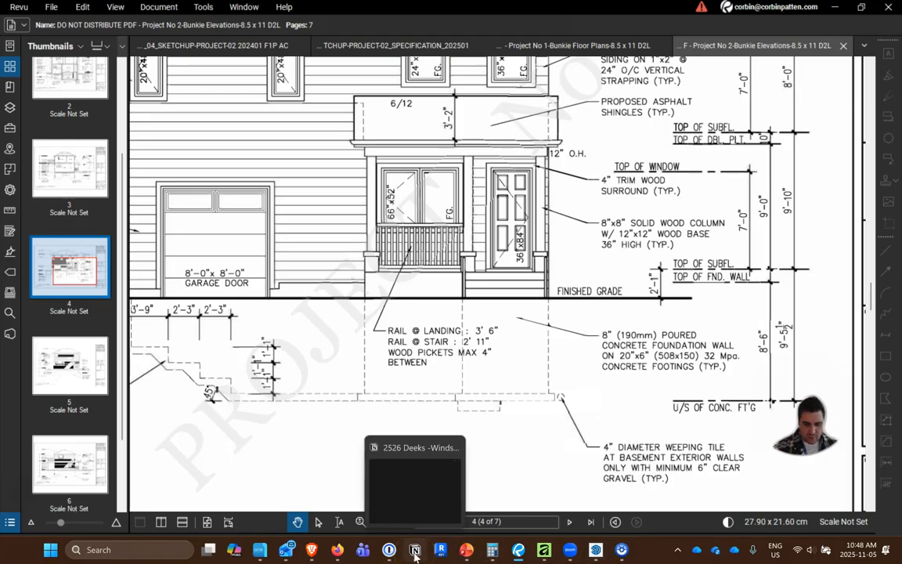
pyautogui.click(339, 551)
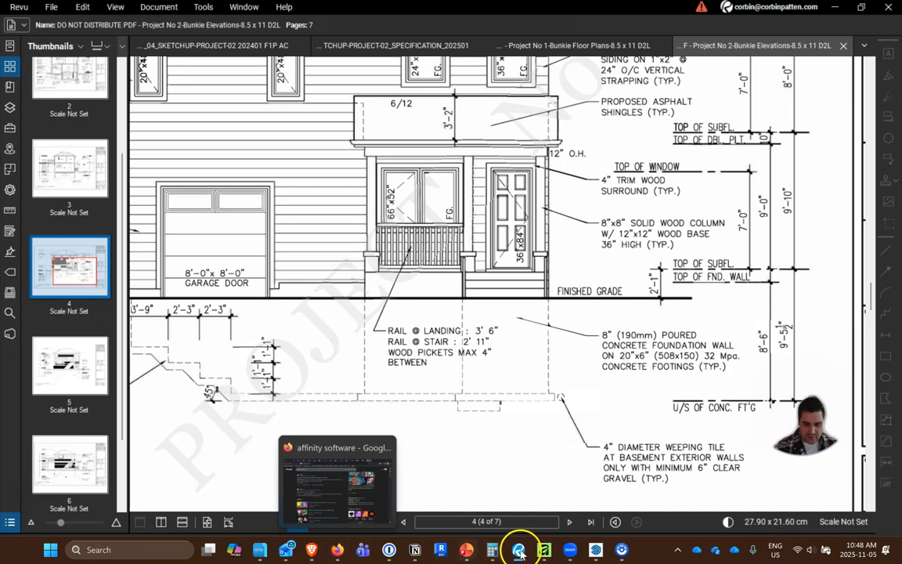
pyautogui.click(584, 548)
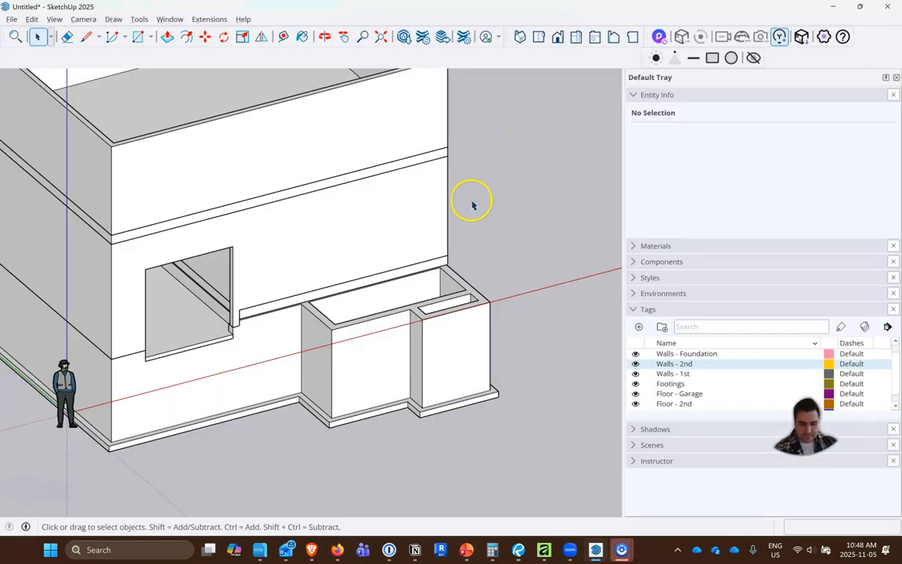
pyautogui.scroll(5, 389, 212)
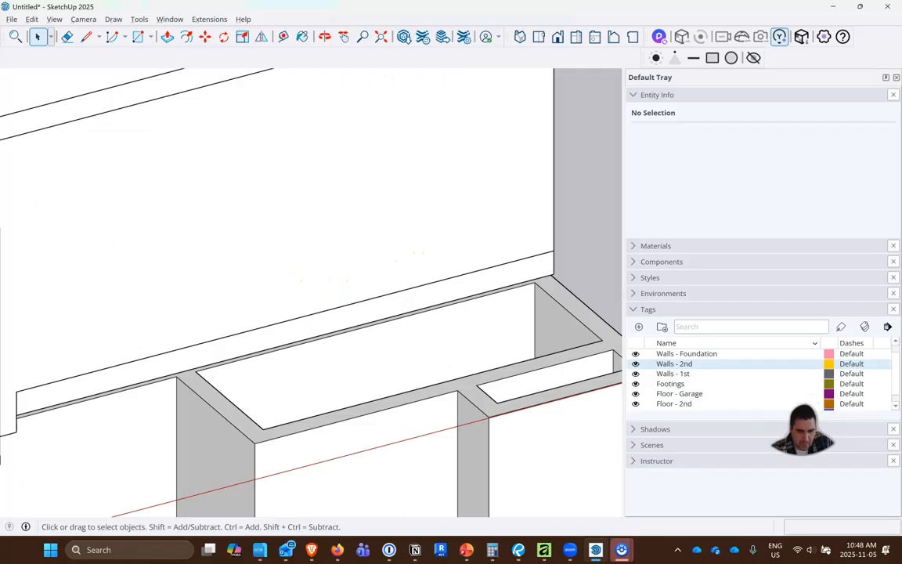
pyautogui.click(87, 37)
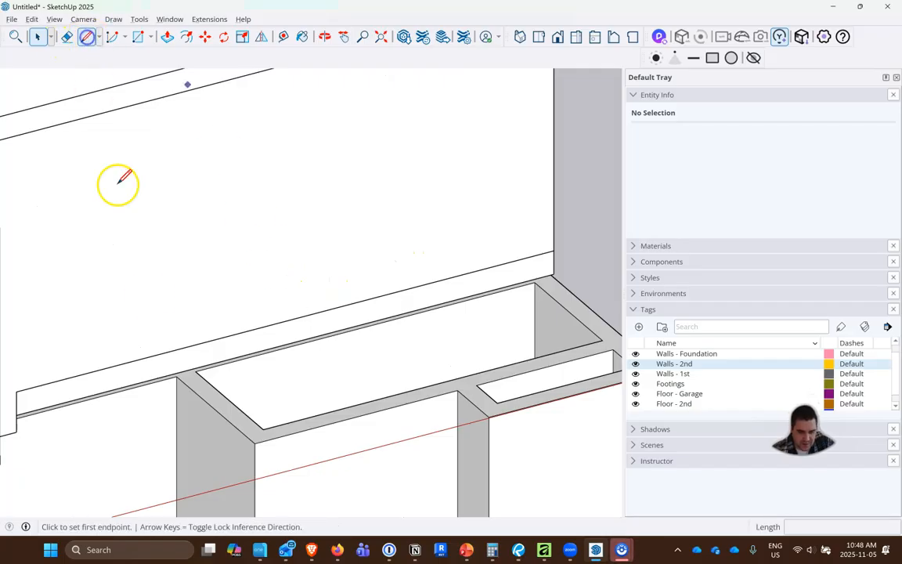
pyautogui.click(176, 380)
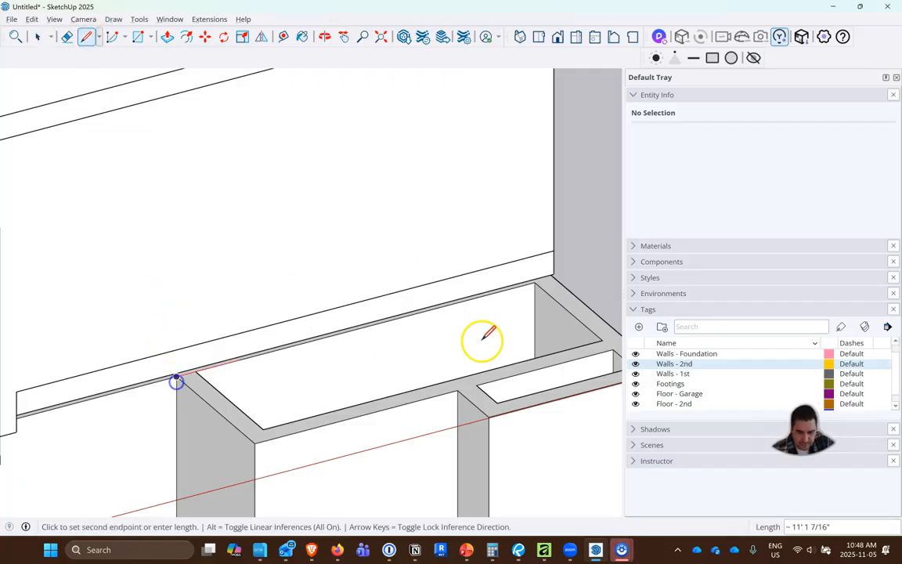
pyautogui.click(557, 280)
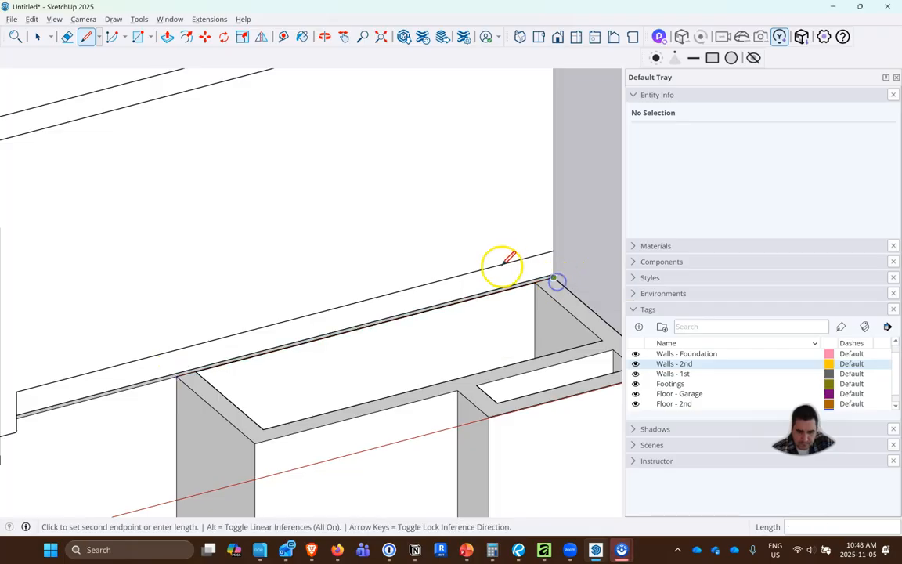
pyautogui.scroll(-2, 503, 266)
pyautogui.click(610, 341)
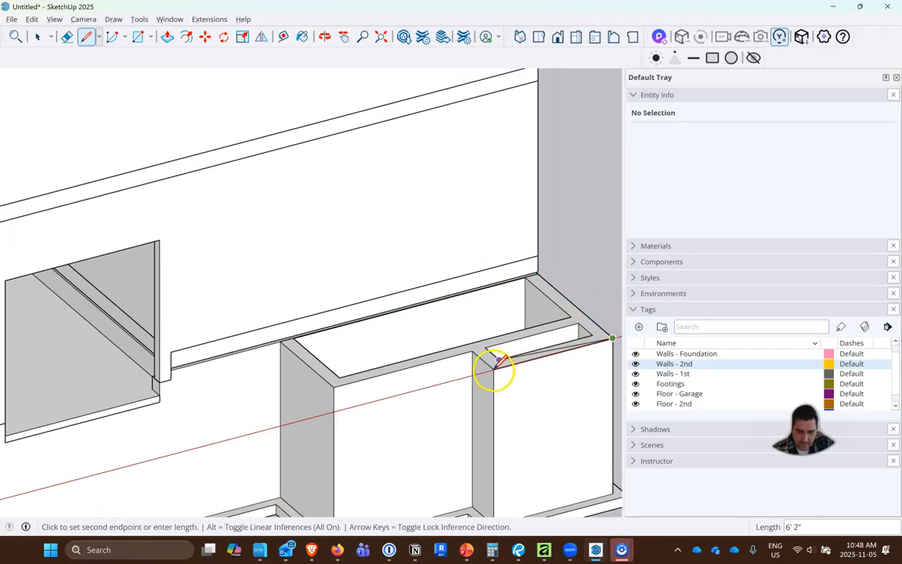
# - Examine the covered porch's extents and dimensions on the ground floor plan in the bunkie floor plans PDF, and return to SketchUp
pyautogui.hotkey('alt', 'Tab')
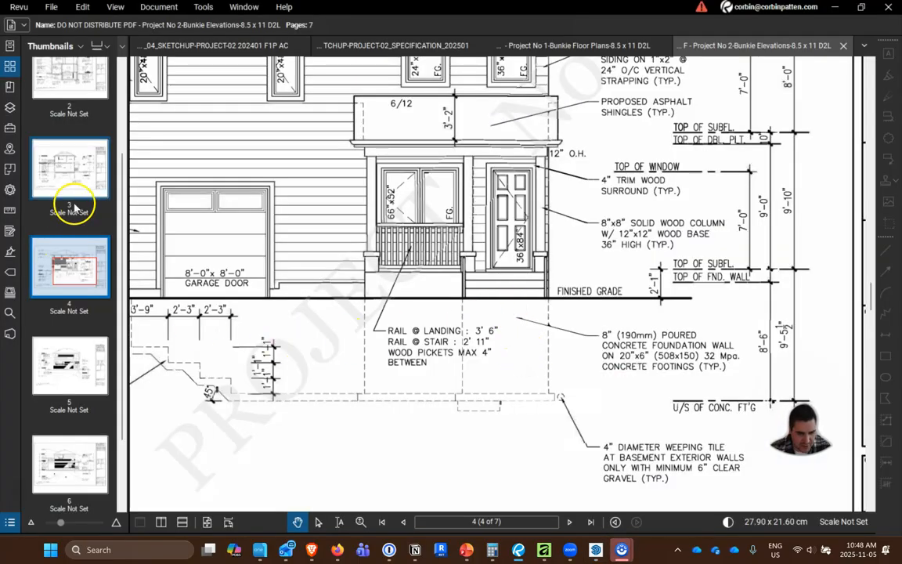
pyautogui.click(391, 46)
pyautogui.click(517, 45)
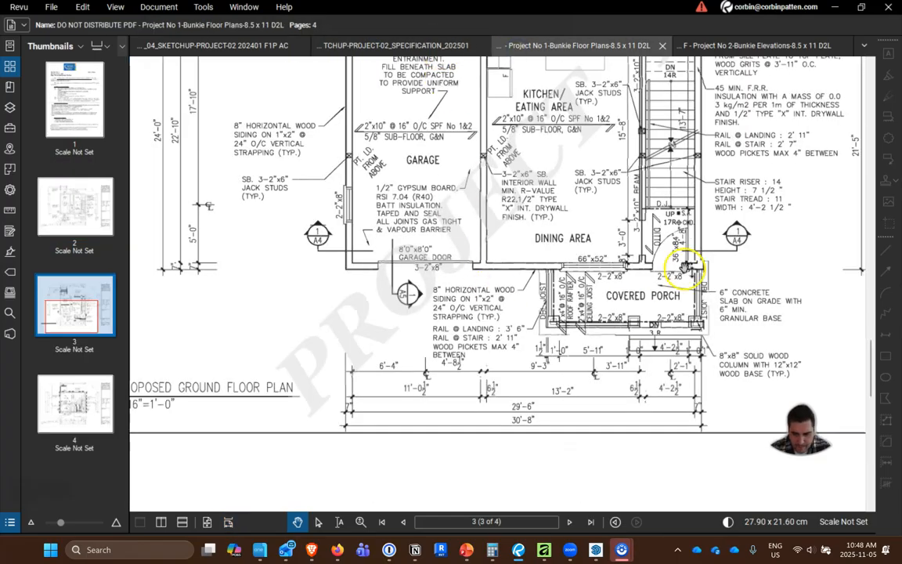
pyautogui.scroll(3, 681, 364)
pyautogui.scroll(-3, 684, 362)
pyautogui.scroll(3, 683, 363)
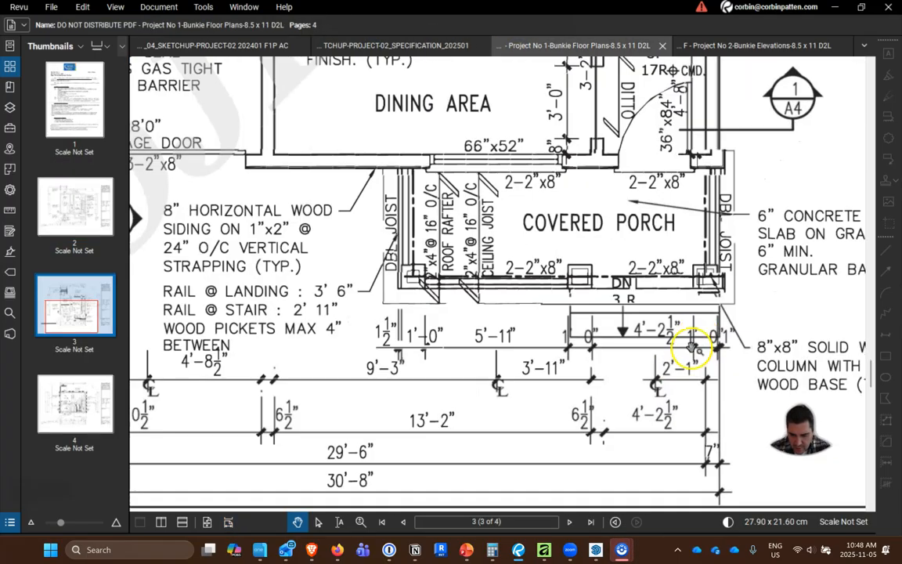
pyautogui.scroll(2, 570, 250)
pyautogui.hotkey('alt', 'Tab')
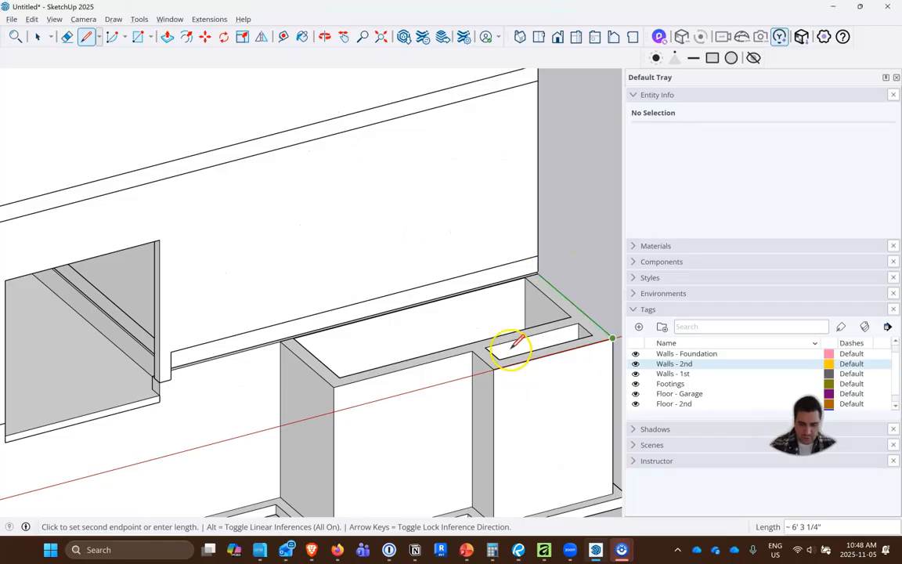
# - End the current line and draw the porch's front edge from the garage-side front corner across to the outer side line
pyautogui.press('Escape')
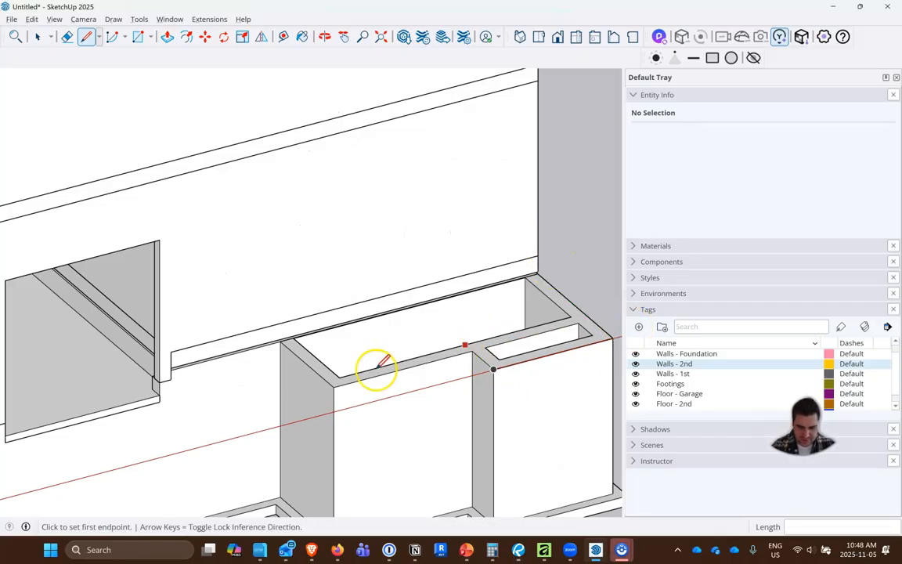
pyautogui.click(334, 387)
pyautogui.click(593, 318)
pyautogui.press('Escape')
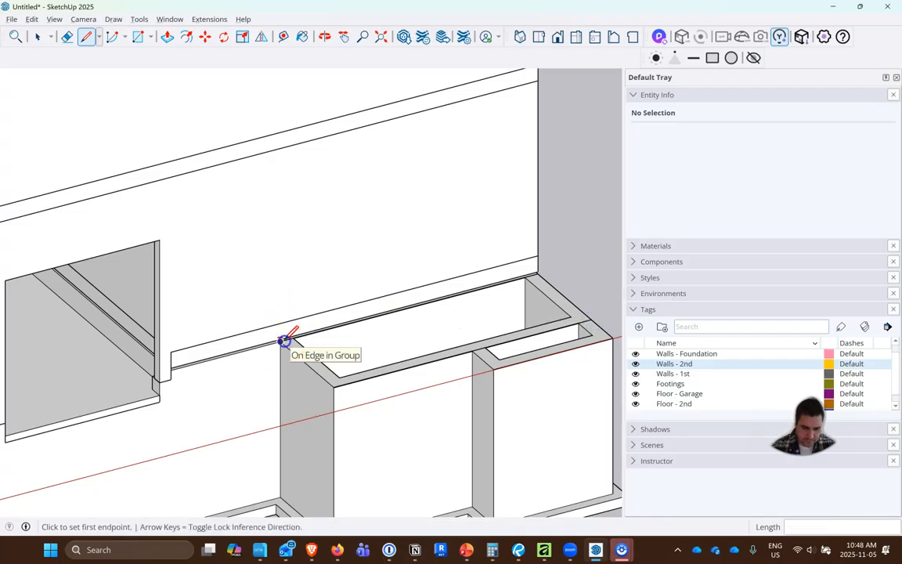
# - Draw the porch's garage-side edge from the house wall corner to the front corner to close the porch face
pyautogui.click(282, 343)
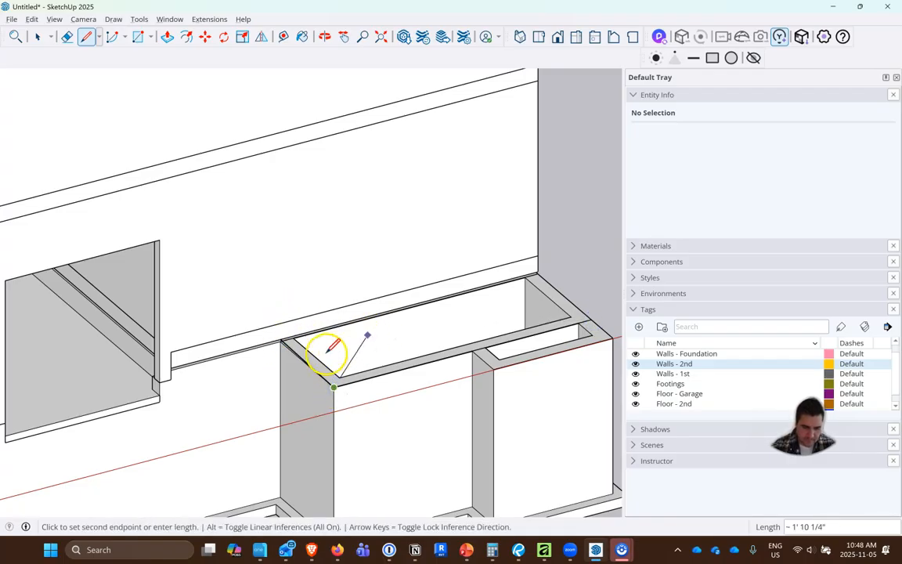
pyautogui.press('Escape')
pyautogui.scroll(1, 291, 352)
pyautogui.scroll(3, 289, 335)
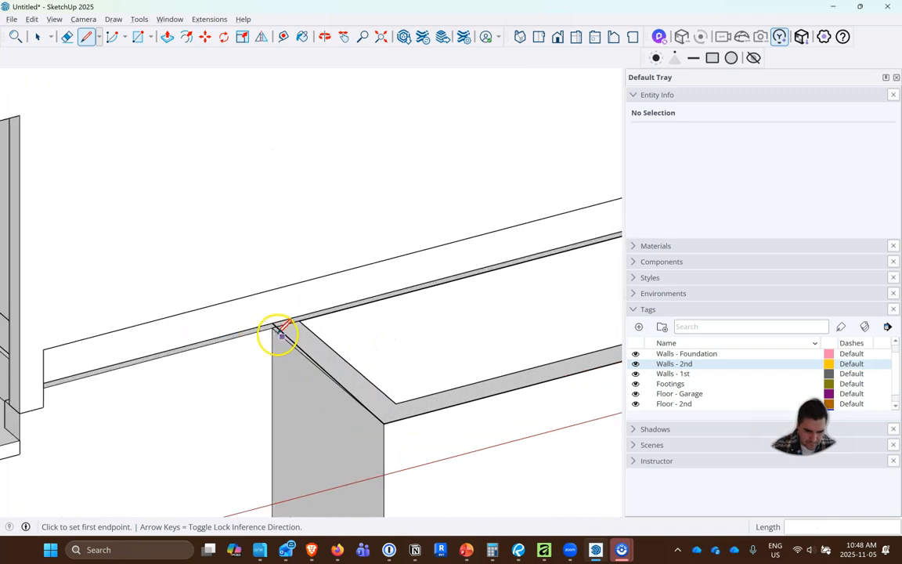
pyautogui.click(271, 324)
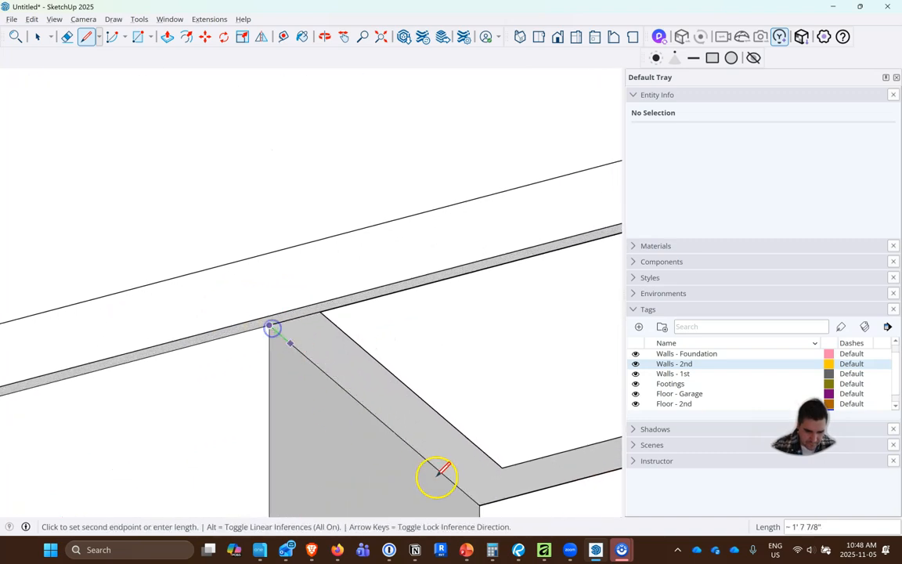
pyautogui.click(480, 505)
# - Push/Pull the porch face up to the first-floor level and lower its top by 2"
pyautogui.scroll(-7, 342, 414)
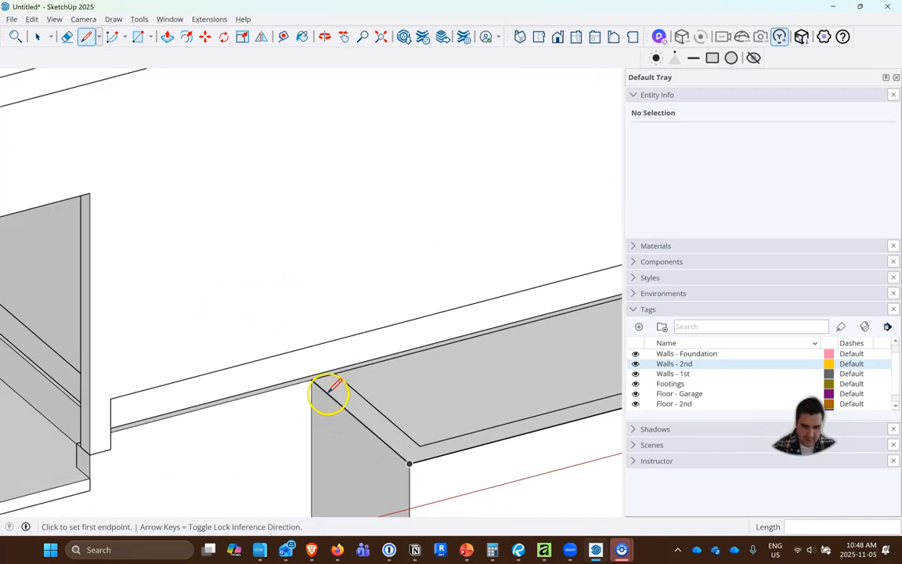
pyautogui.scroll(1, 492, 362)
pyautogui.scroll(2, 501, 358)
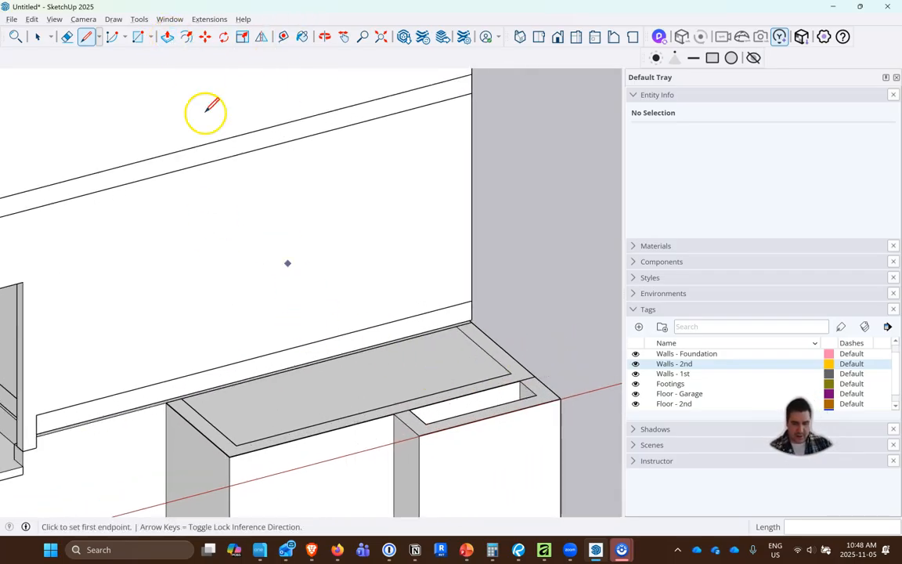
pyautogui.click(166, 37)
pyautogui.moveTo(311, 383); pyautogui.dragTo(153, 383)
pyautogui.click(232, 392)
pyautogui.write('2')
pyautogui.press('Return')
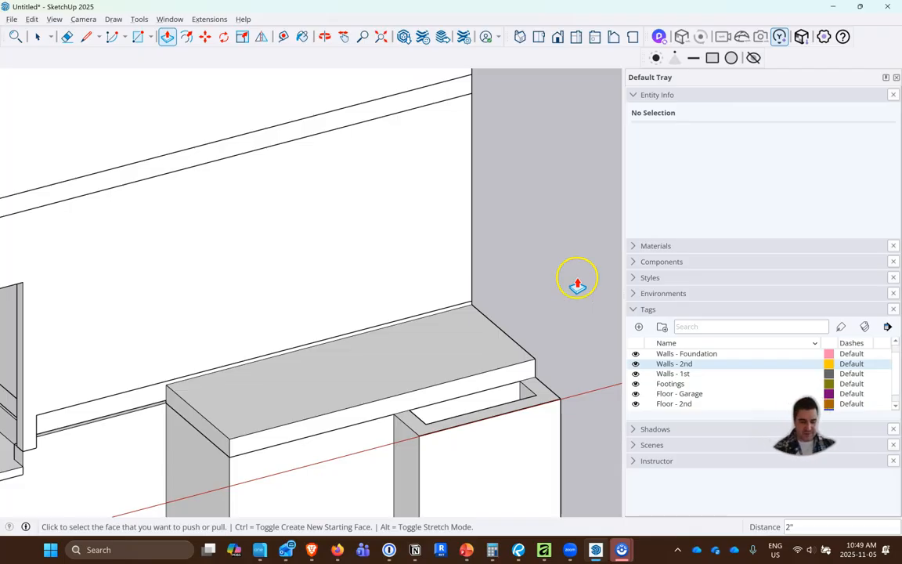
# - Examine the raised porch slab from several angles against the house wall and the adjoining step foundation
pyautogui.moveTo(321, 431); pyautogui.dragTo(190, 445, button='middle')
pyautogui.scroll(-3, 321, 338)
pyautogui.moveTo(368, 402); pyautogui.dragTo(548, 336, button='middle')
pyautogui.scroll(5, 535, 355)
pyautogui.scroll(-2, 372, 294)
pyautogui.moveTo(370, 294); pyautogui.dragTo(423, 375, button='middle')
pyautogui.scroll(-3, 503, 271)
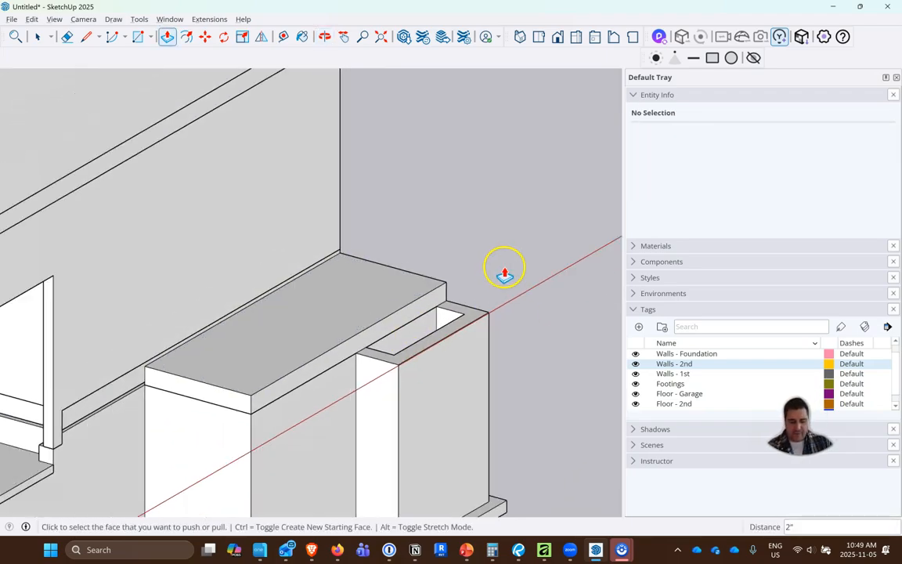
# - Measure the vertical distance from the floor edge inside the wall opening down to the garage slab
pyautogui.scroll(-2, 423, 309)
pyautogui.scroll(3, 274, 415)
pyautogui.scroll(3, 185, 384)
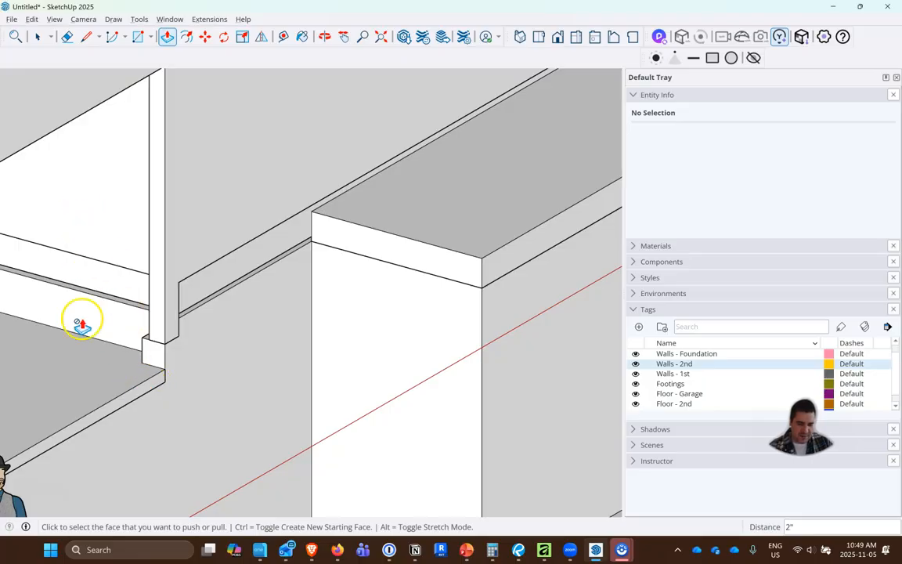
pyautogui.moveTo(77, 332); pyautogui.dragTo(116, 306, button='middle')
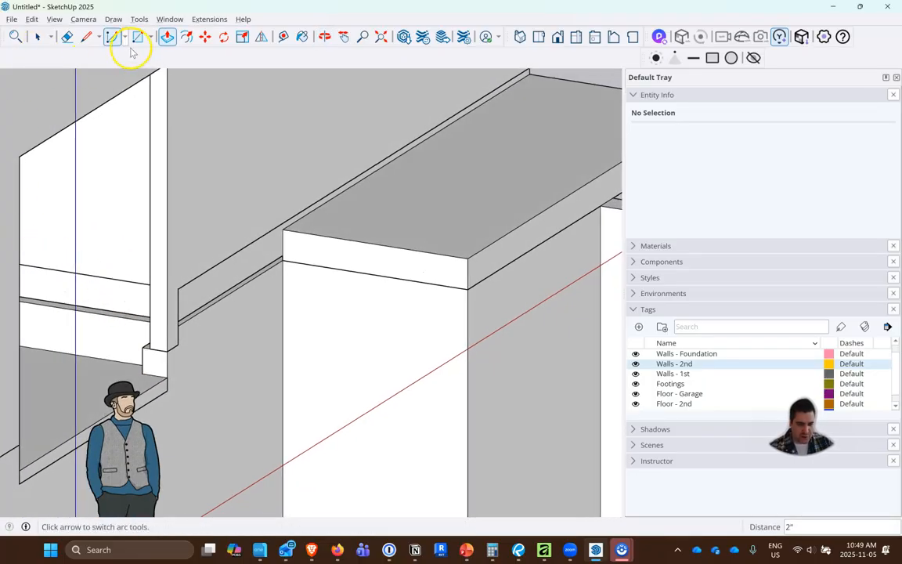
pyautogui.click(284, 37)
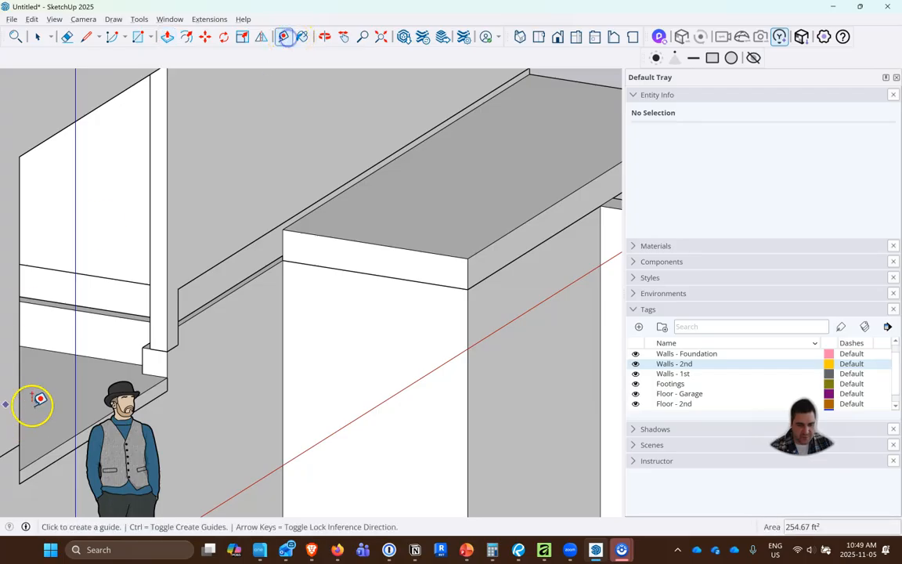
pyautogui.click(110, 278)
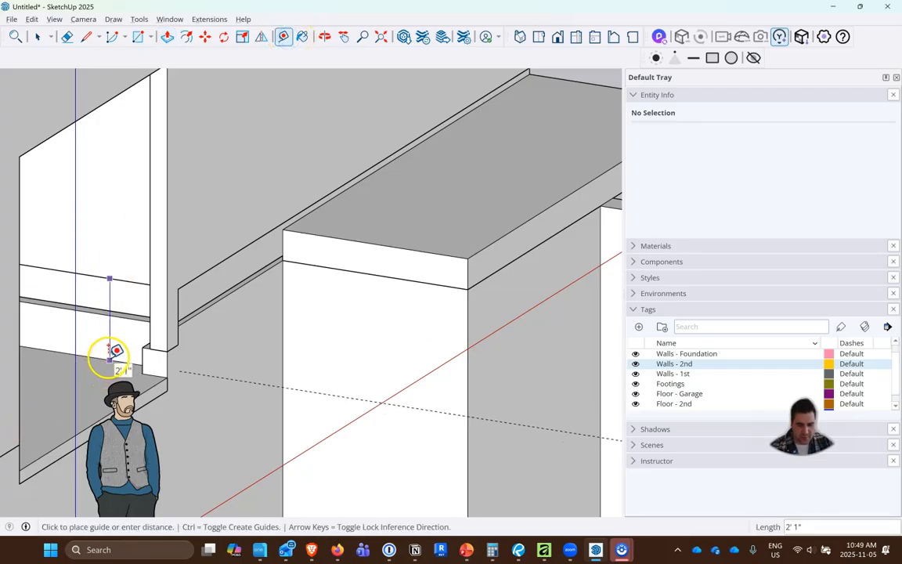
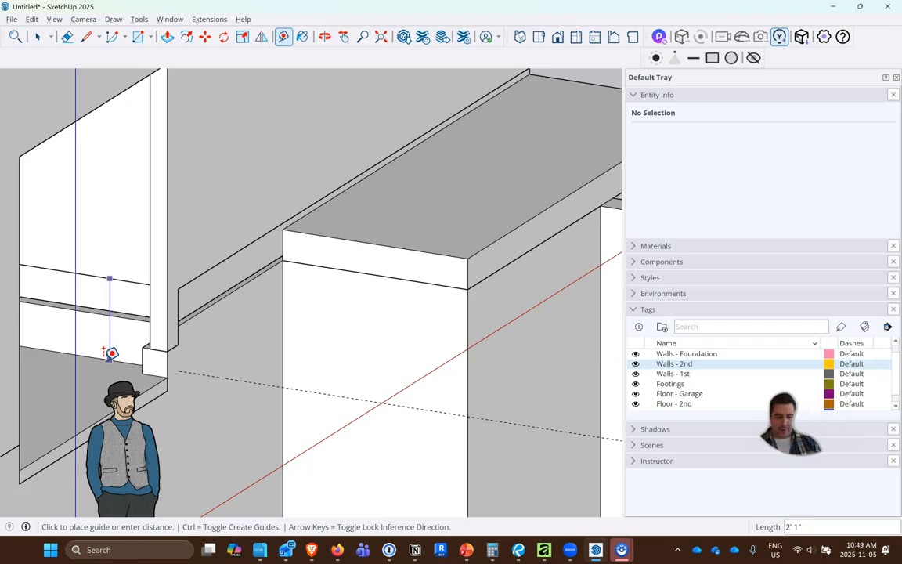
pyautogui.scroll(-5, 9, 380)
pyautogui.press('Escape')
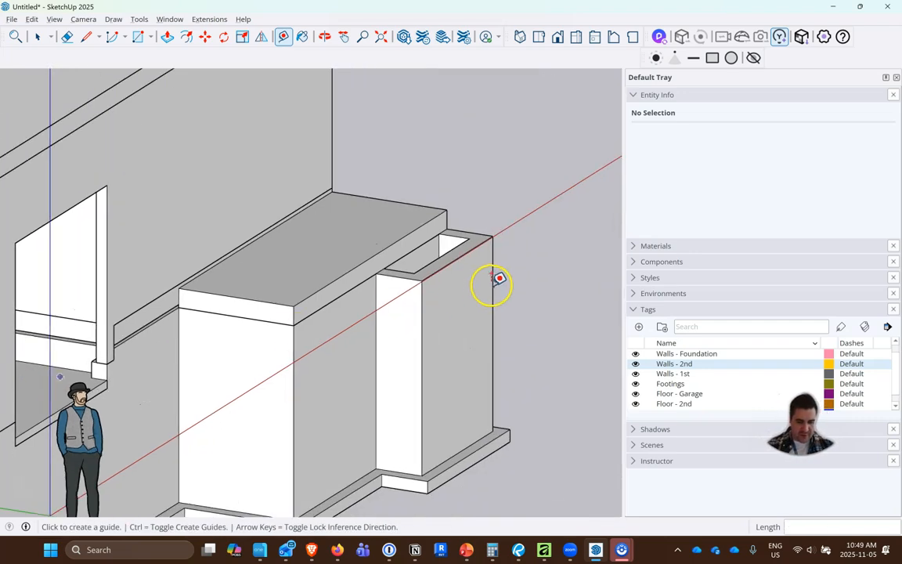
# - Draw a line outward from the porch slab's top outer corner over the step foundation and continue it 1' 9" straight down
pyautogui.scroll(5, 501, 229)
pyautogui.click(88, 37)
pyautogui.scroll(2, 192, 282)
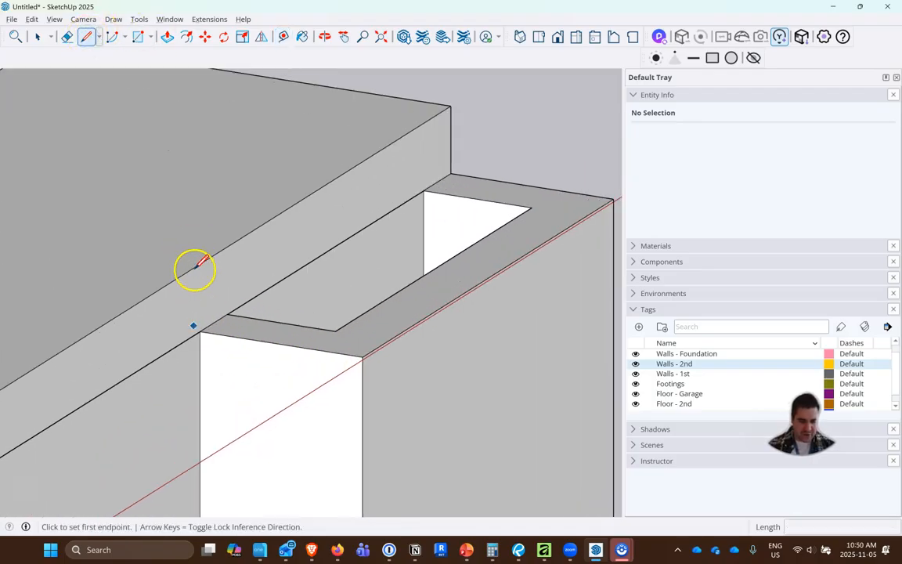
pyautogui.click(450, 107)
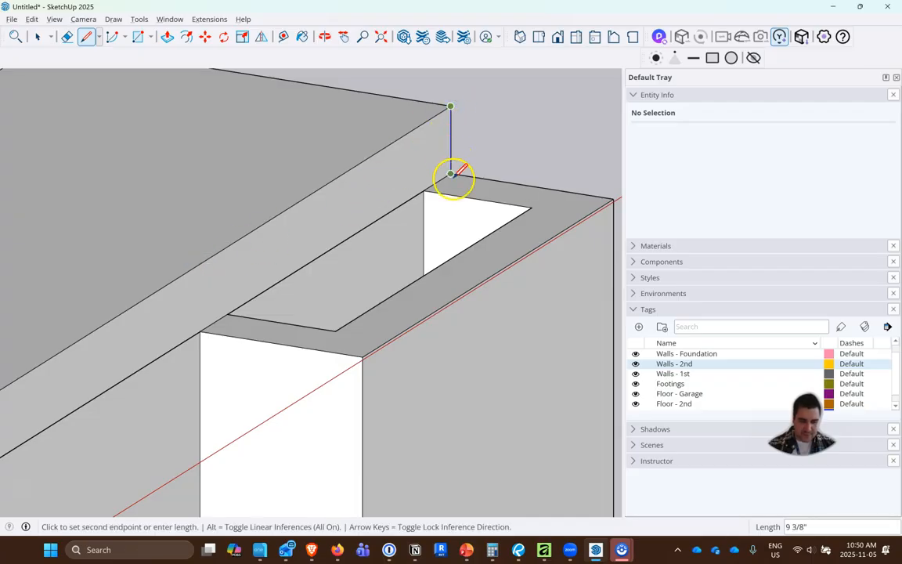
pyautogui.scroll(-3, 402, 165)
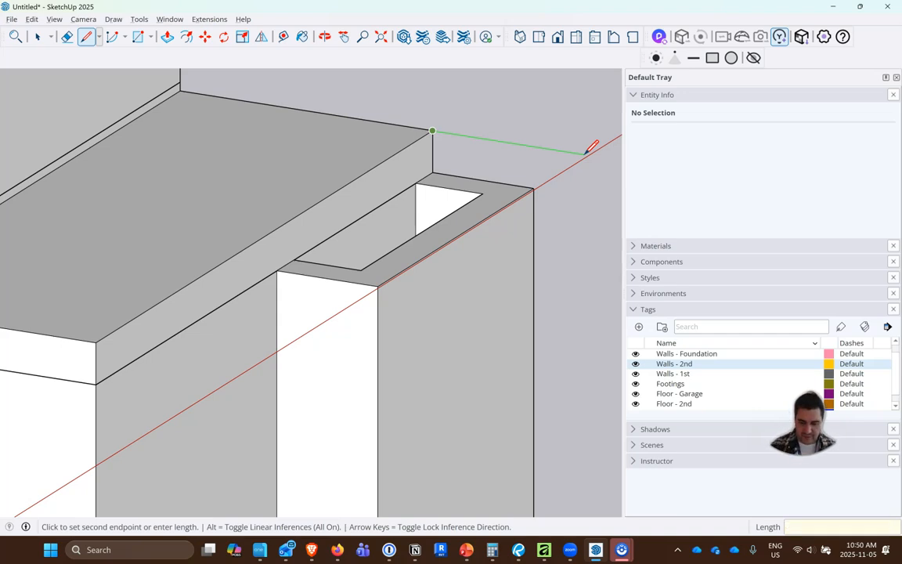
pyautogui.press('Return')
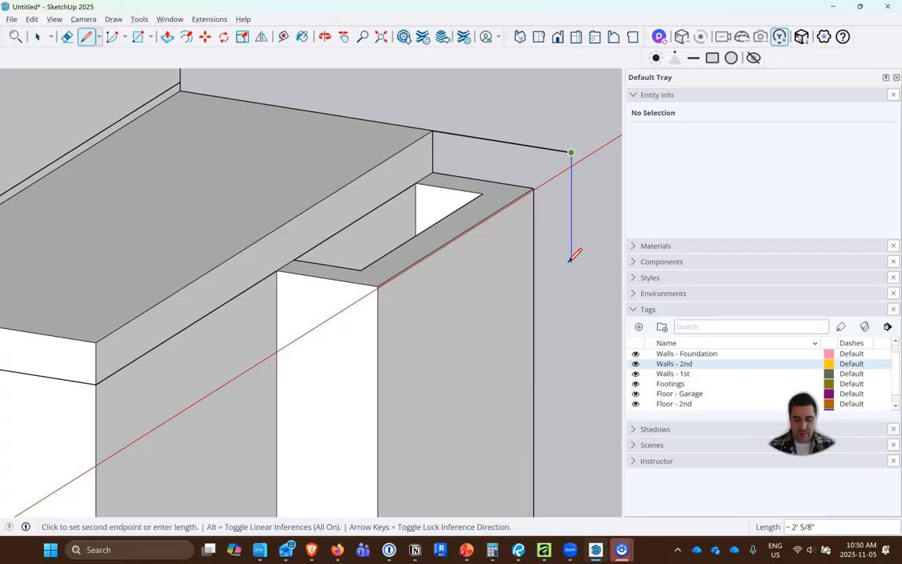
pyautogui.press('Return')
# - Draw the stair profile's bottom edge back toward the porch, ending directly beneath the slab's top corner
pyautogui.moveTo(549, 268); pyautogui.dragTo(4, 343, button='middle')
pyautogui.scroll(-2, 162, 273)
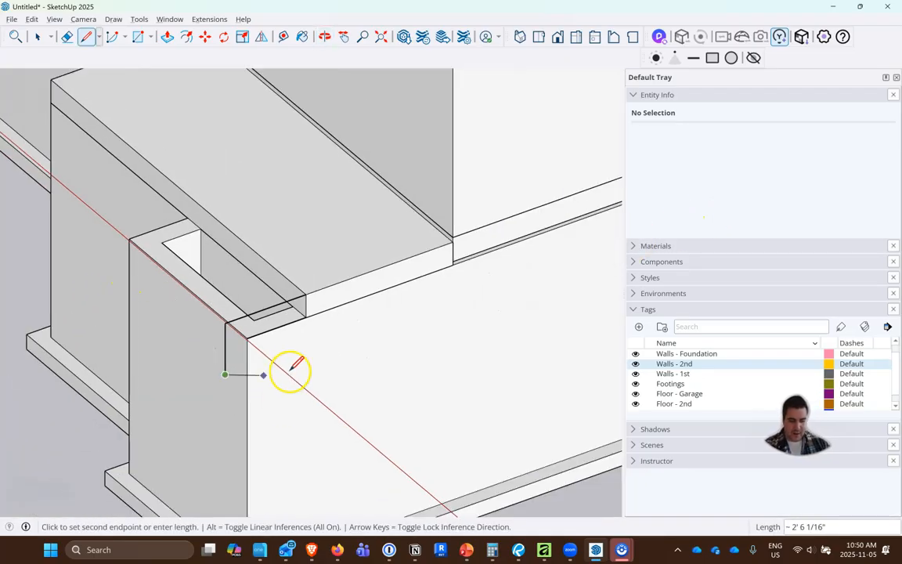
pyautogui.scroll(4, 292, 370)
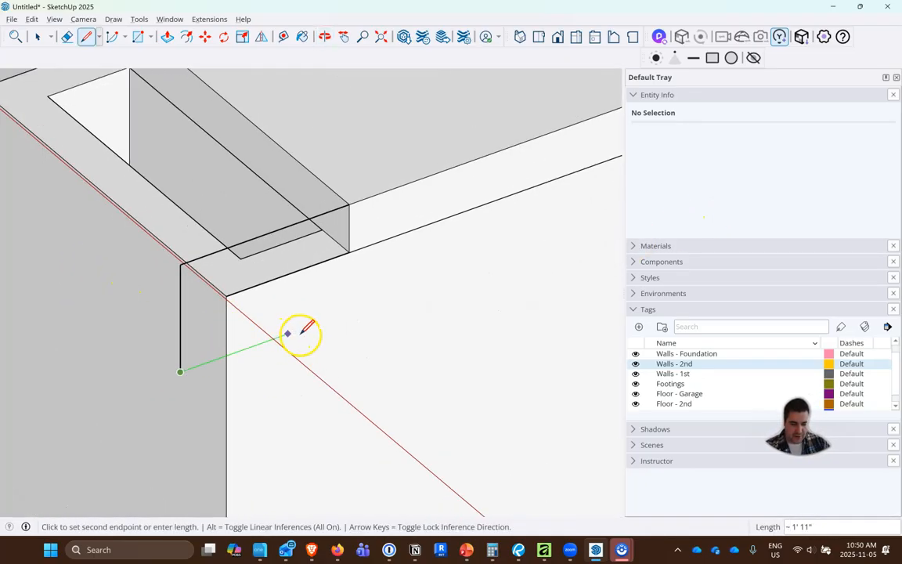
pyautogui.click(350, 311)
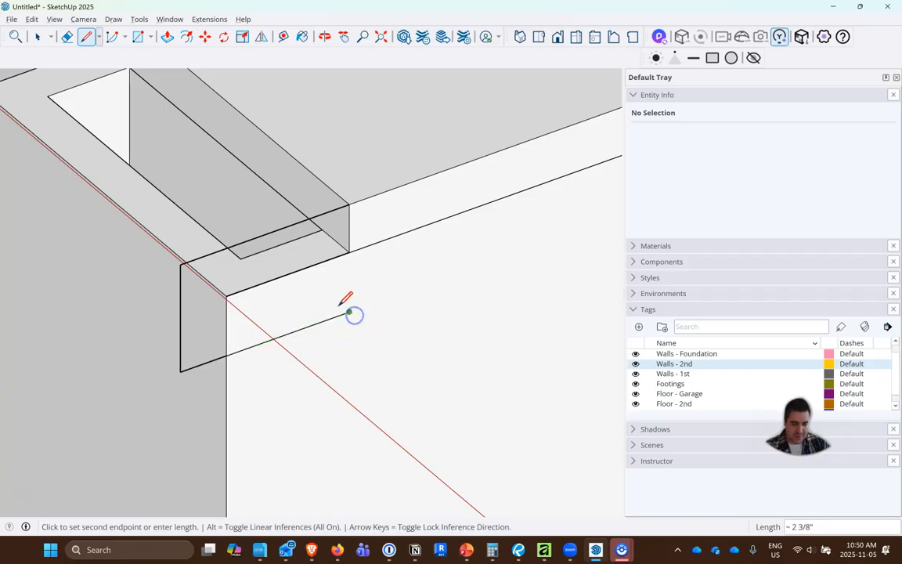
pyautogui.press('Escape')
# - Mark an 11" length from the slab corner along the profile's top line and draw a vertical riser down from it
pyautogui.click(347, 206)
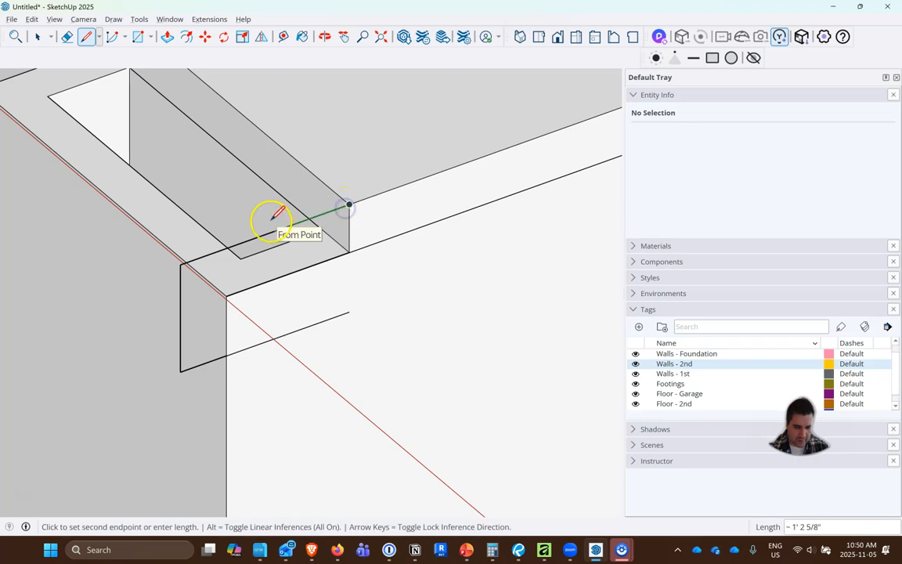
pyautogui.write('1')
pyautogui.press('Return')
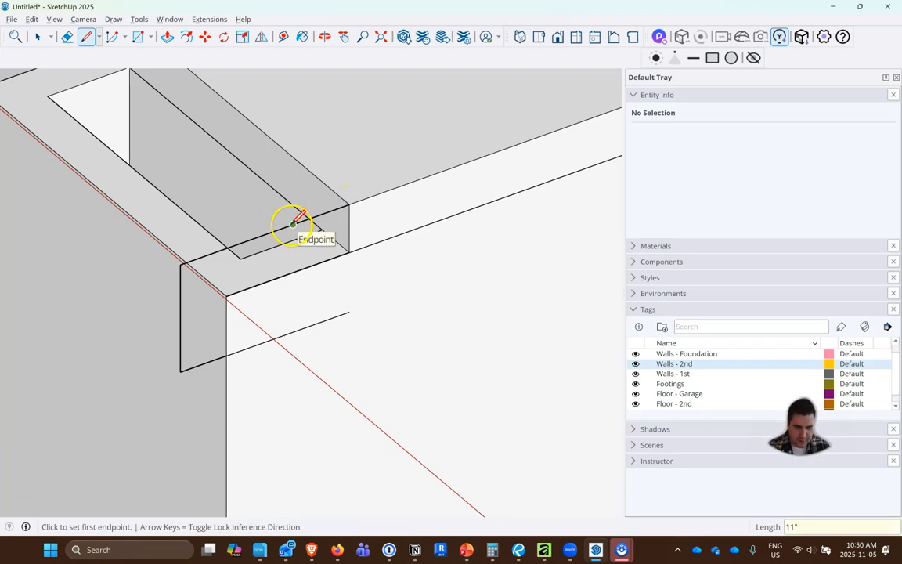
pyautogui.click(291, 225)
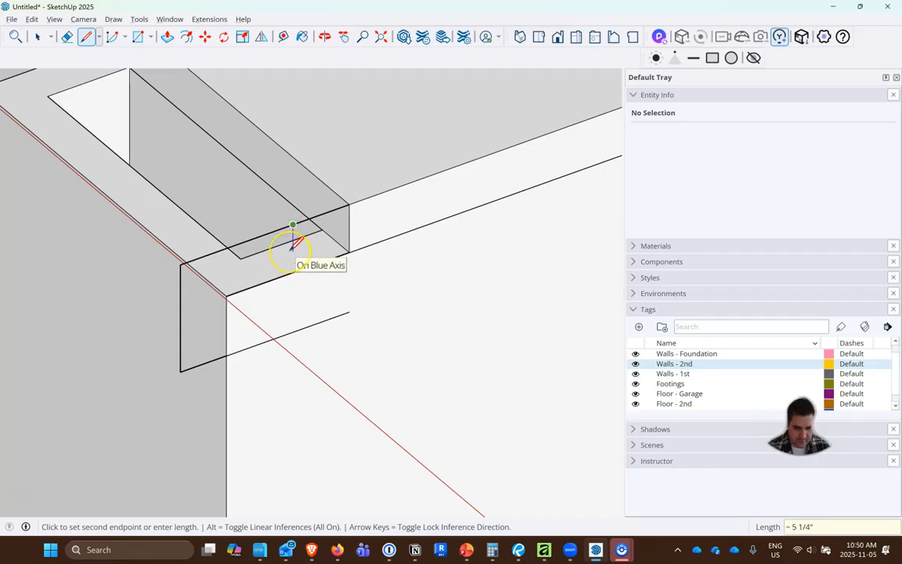
pyautogui.click(293, 260)
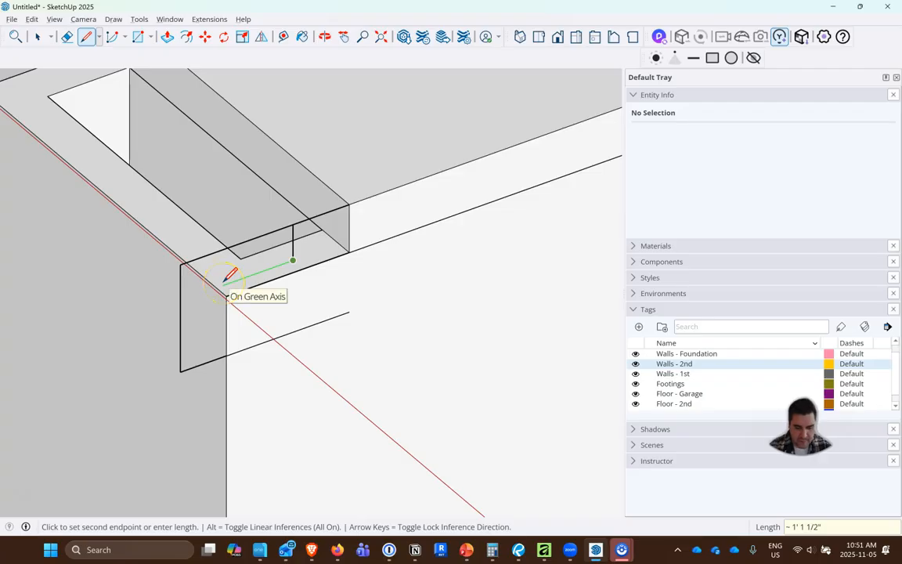
pyautogui.write('11')
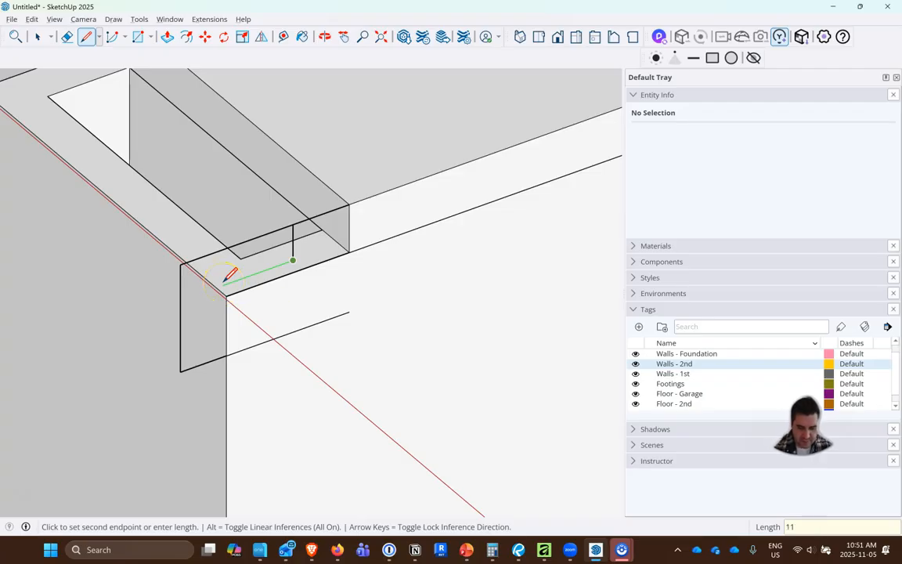
pyautogui.write("'")
pyautogui.press('Return')
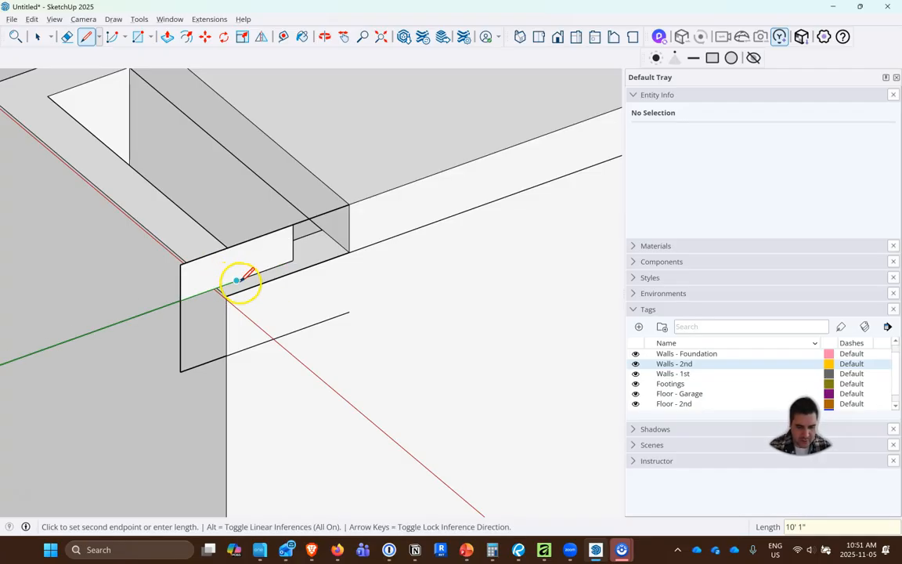
pyautogui.press('Escape')
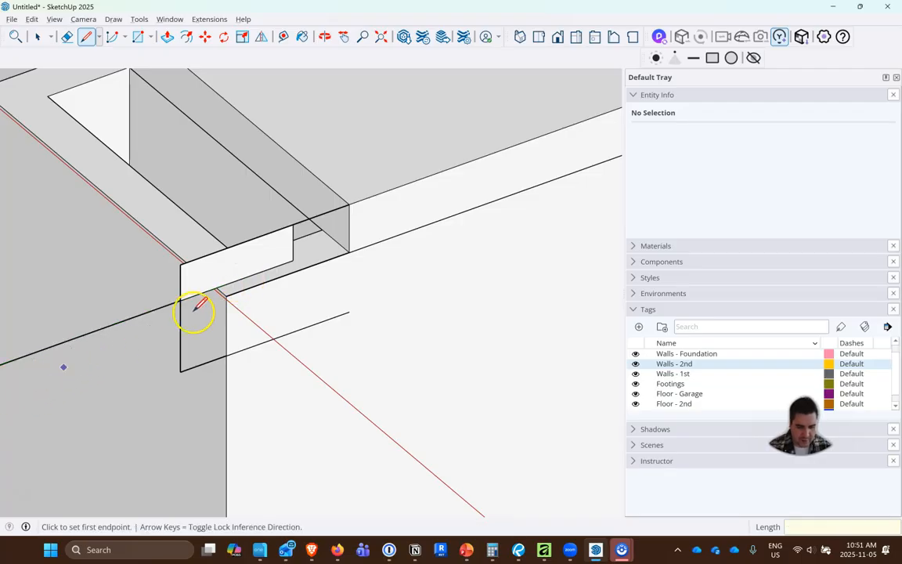
pyautogui.hotkey('ctrl', 'z')
# - Draw an 11" tread from the riser's lower end, a 7" riser below it, and the lowest tread out to the profile's outer edge
pyautogui.click(293, 260)
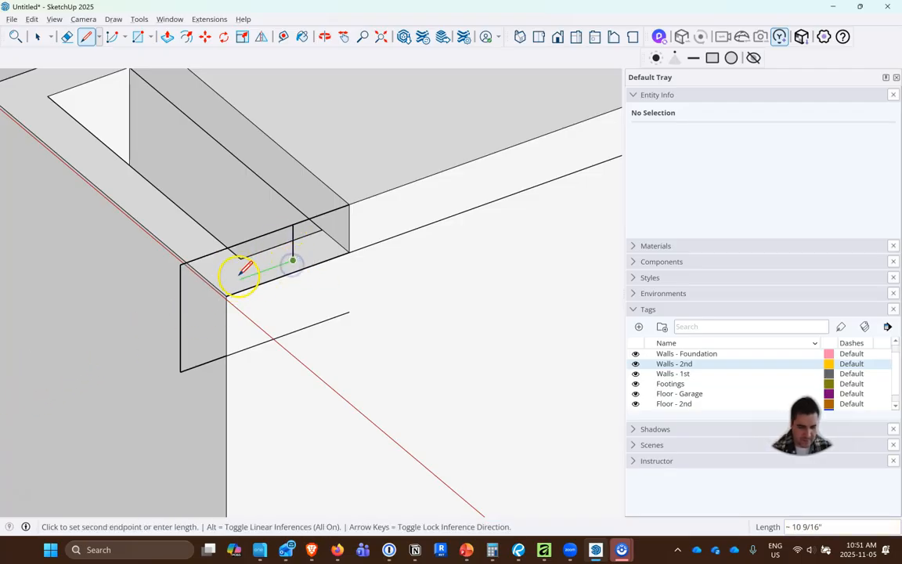
pyautogui.write('11')
pyautogui.press('Return')
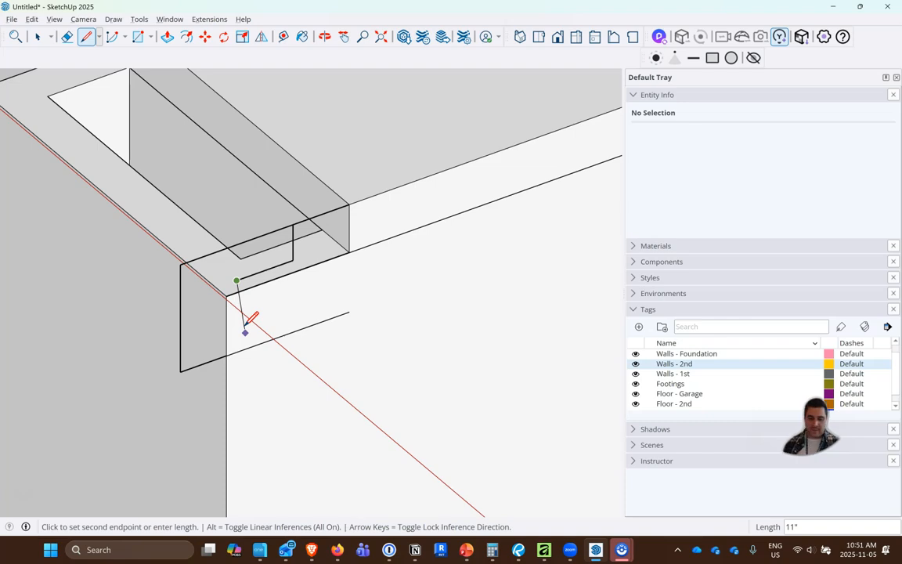
pyautogui.click(87, 350)
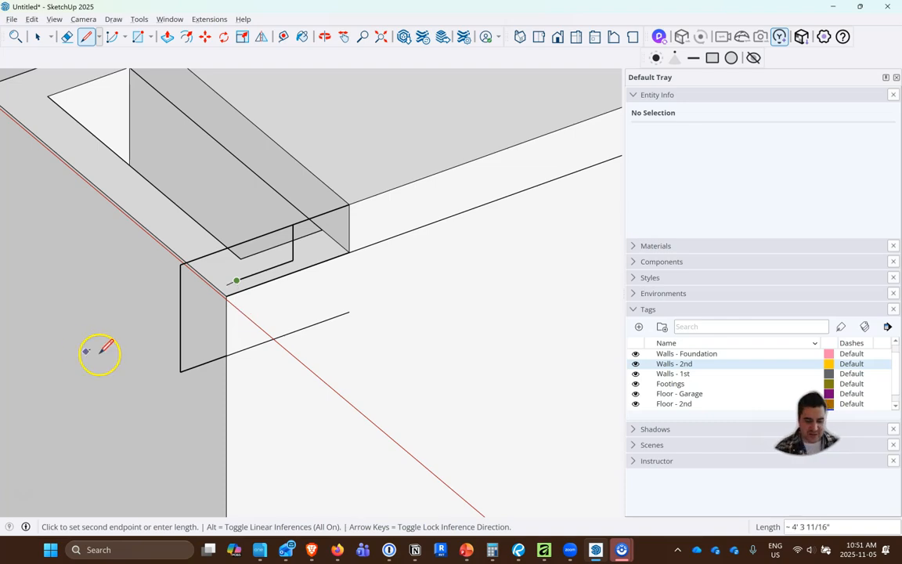
pyautogui.click(237, 304)
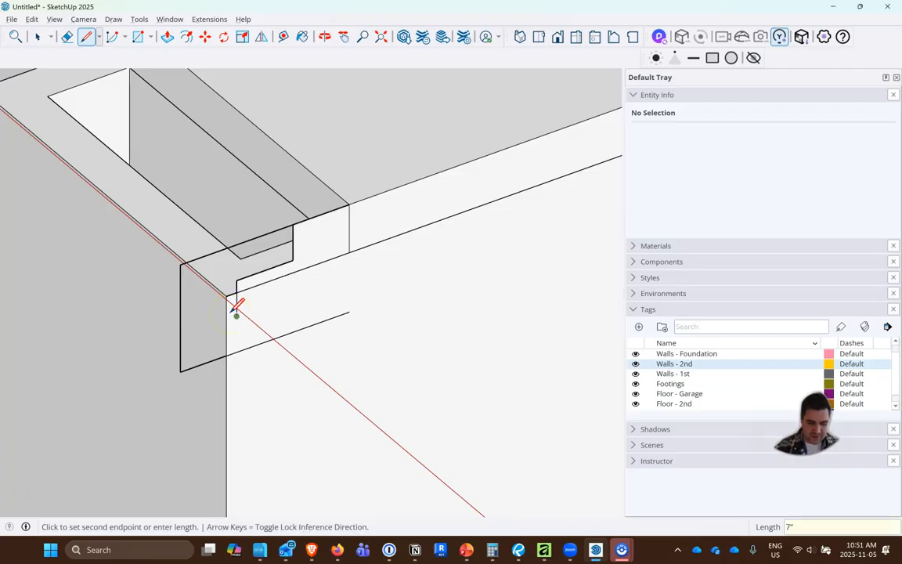
pyautogui.click(180, 335)
pyautogui.press('Escape')
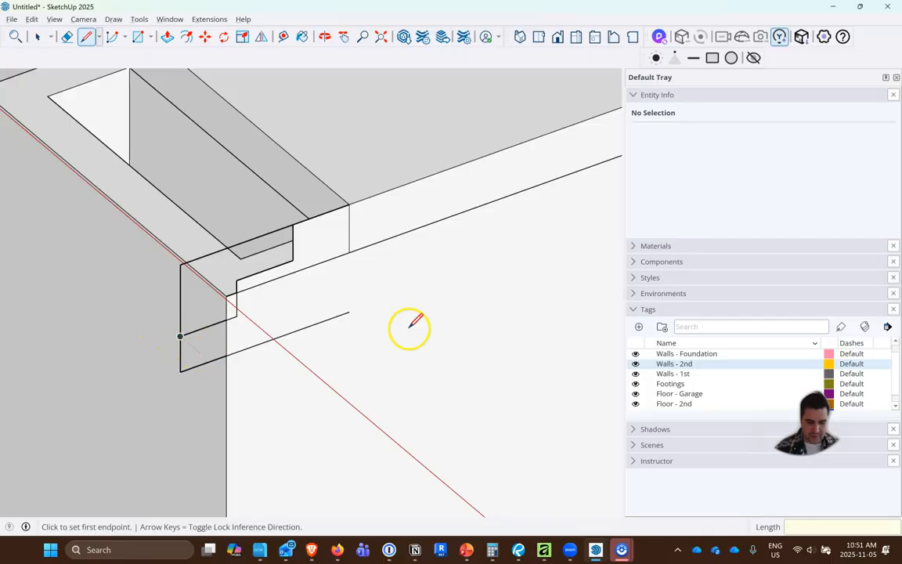
# - Close the stair profile with a vertical line up to the slab corner and erase the leftover outline above the treads
pyautogui.click(349, 312)
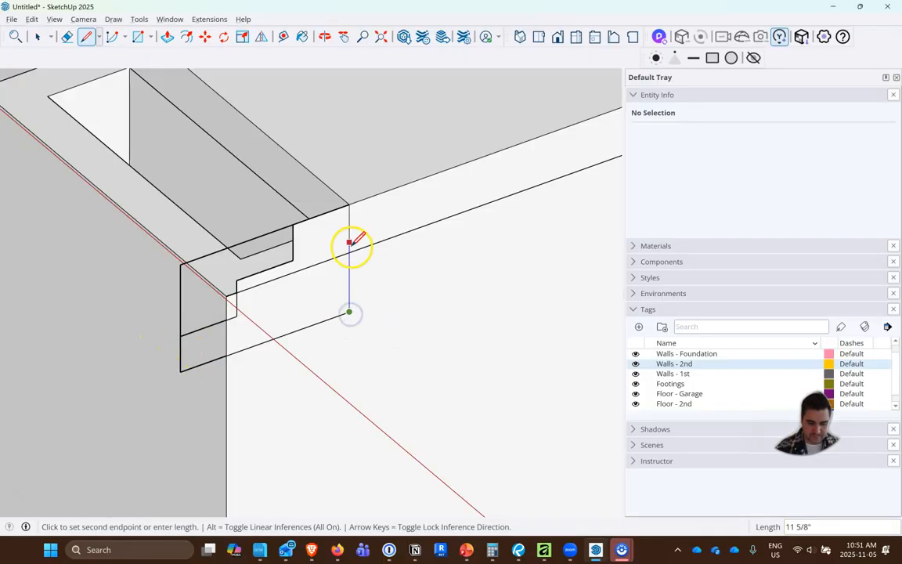
pyautogui.click(349, 205)
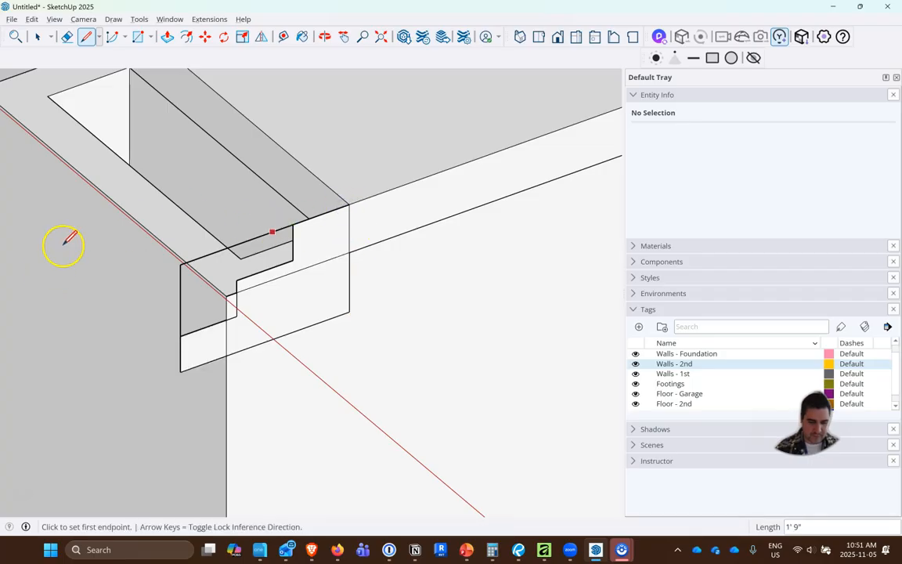
pyautogui.click(68, 36)
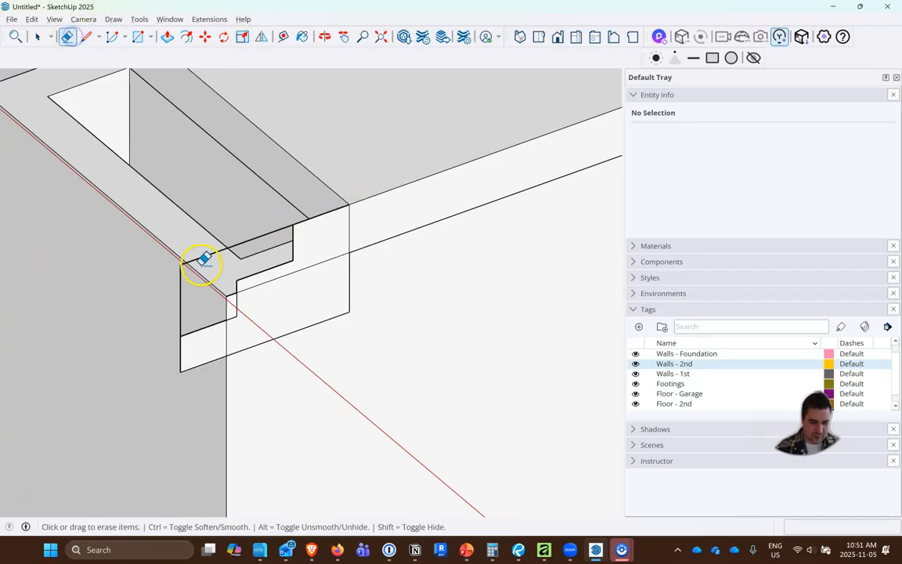
pyautogui.moveTo(188, 273)
pyautogui.mouseDown()
pyautogui.moveTo(177, 272)
pyautogui.moveTo(212, 250)
pyautogui.moveTo(216, 256)
pyautogui.mouseUp()
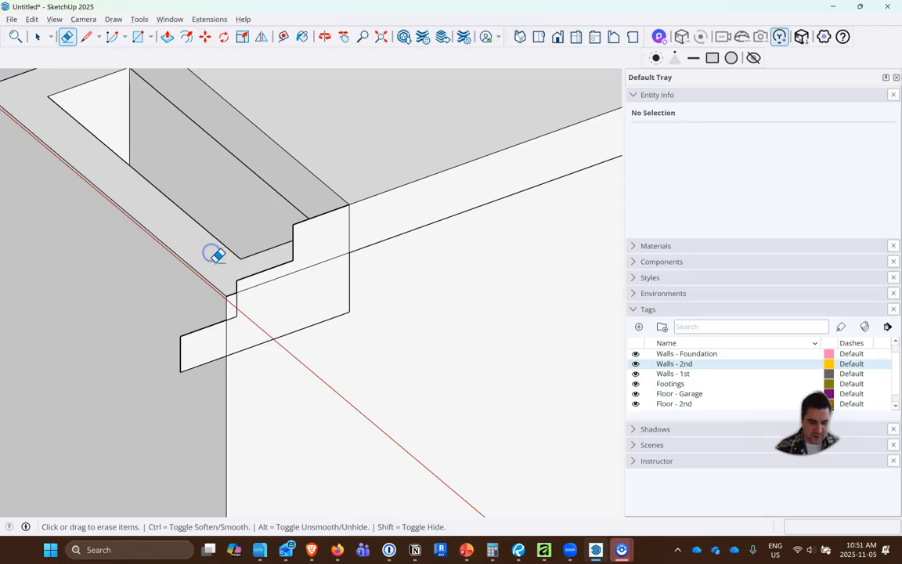
# - Push/Pull the stair profile 6' 2" across the step foundation to its far corner
pyautogui.moveTo(227, 313)
pyautogui.mouseDown(button='middle')
pyautogui.moveTo(270, 330)
pyautogui.moveTo(352, 294)
pyautogui.moveTo(387, 290)
pyautogui.mouseUp(button='middle')
pyautogui.scroll(-3, 444, 284)
pyautogui.click(168, 36)
pyautogui.click(384, 312)
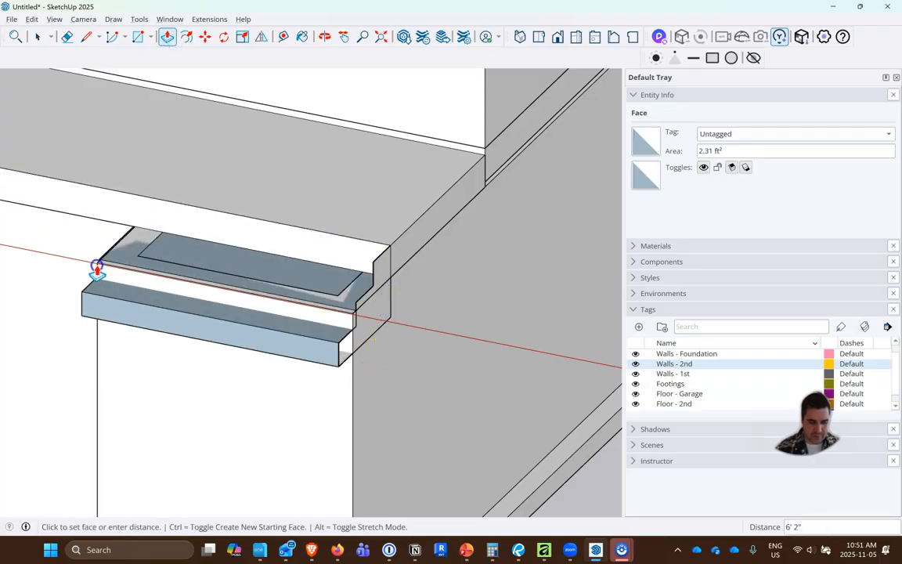
pyautogui.click(99, 270)
pyautogui.moveTo(439, 366); pyautogui.dragTo(236, 306, button='middle')
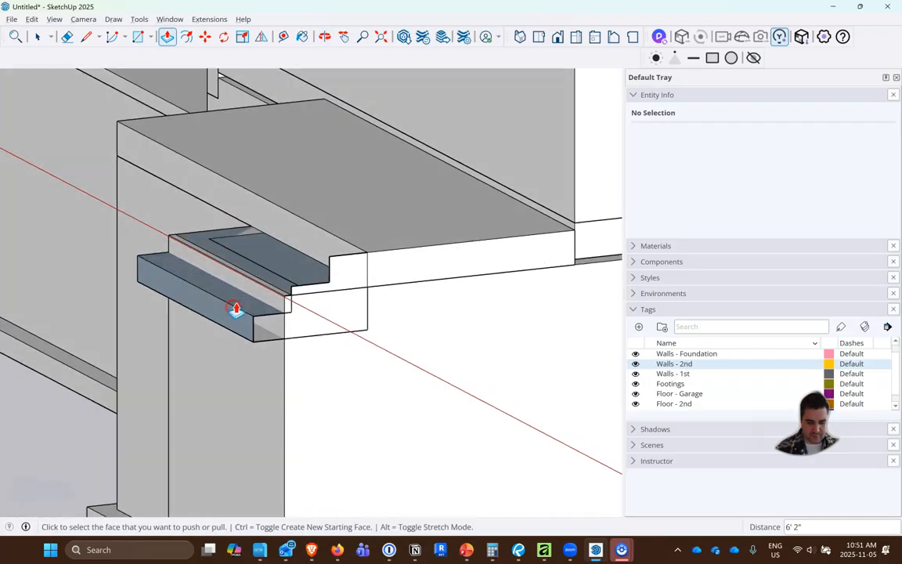
# - Hide the Walls - Foundation tag and erase the stray line across the stair's side face
pyautogui.scroll(5, 317, 293)
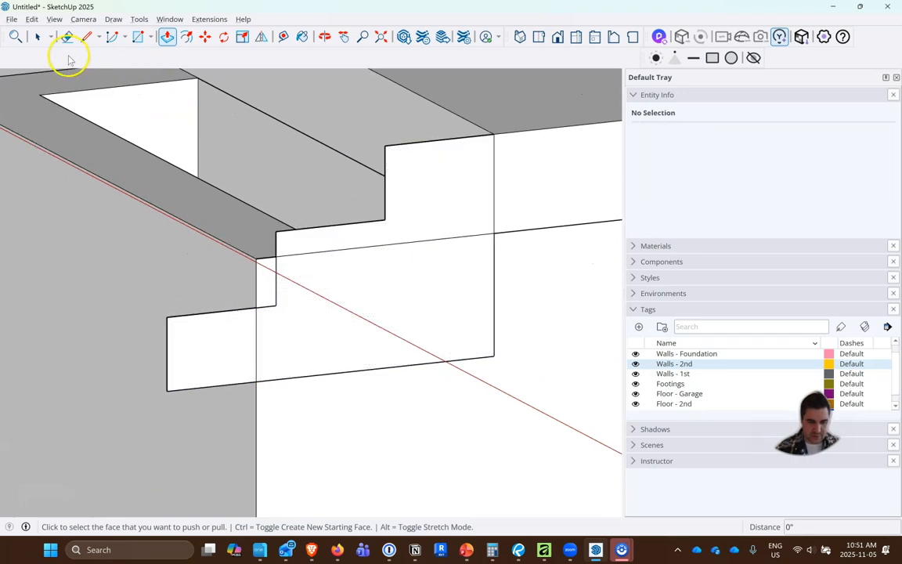
pyautogui.click(68, 39)
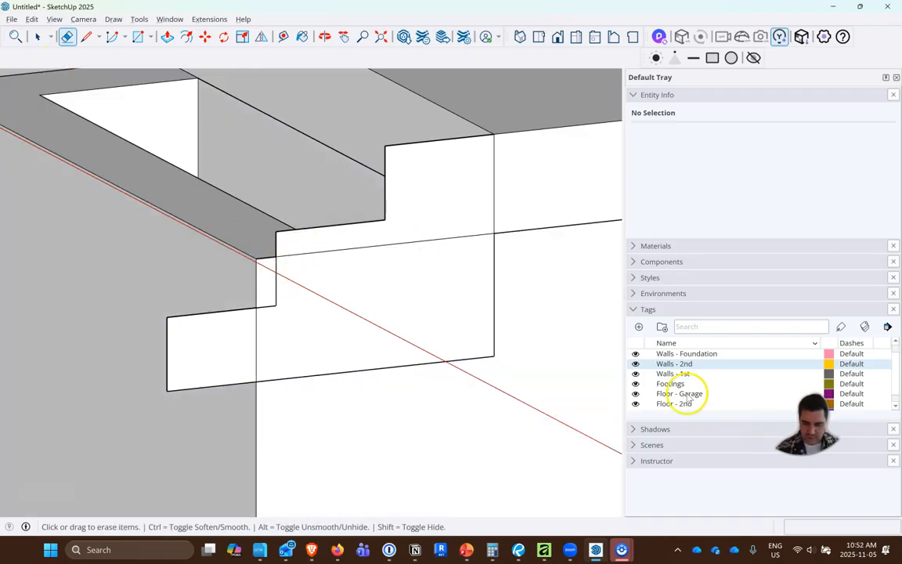
pyautogui.click(636, 354)
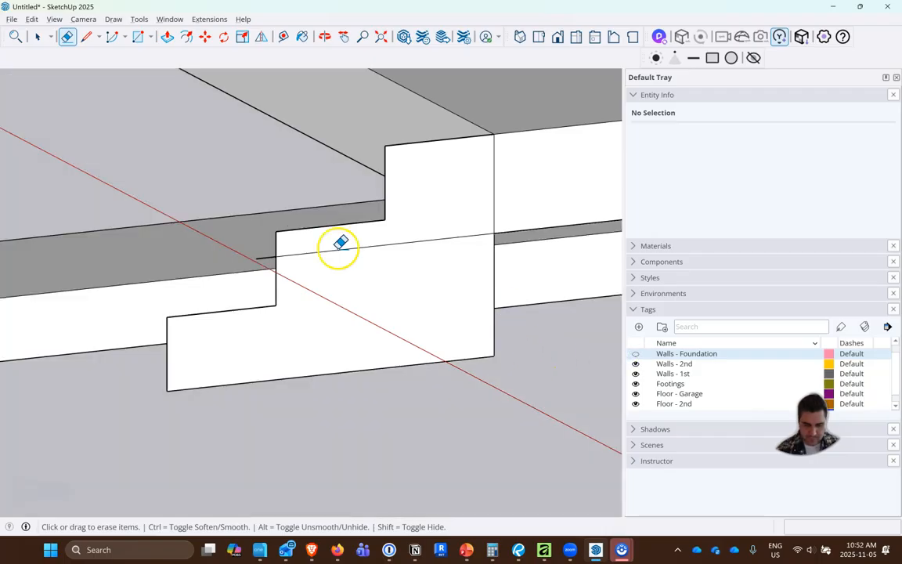
pyautogui.click(292, 257)
pyautogui.moveTo(367, 274)
pyautogui.mouseDown(button='middle')
pyautogui.moveTo(429, 302)
pyautogui.moveTo(435, 343)
pyautogui.moveTo(509, 369)
pyautogui.mouseUp(button='middle')
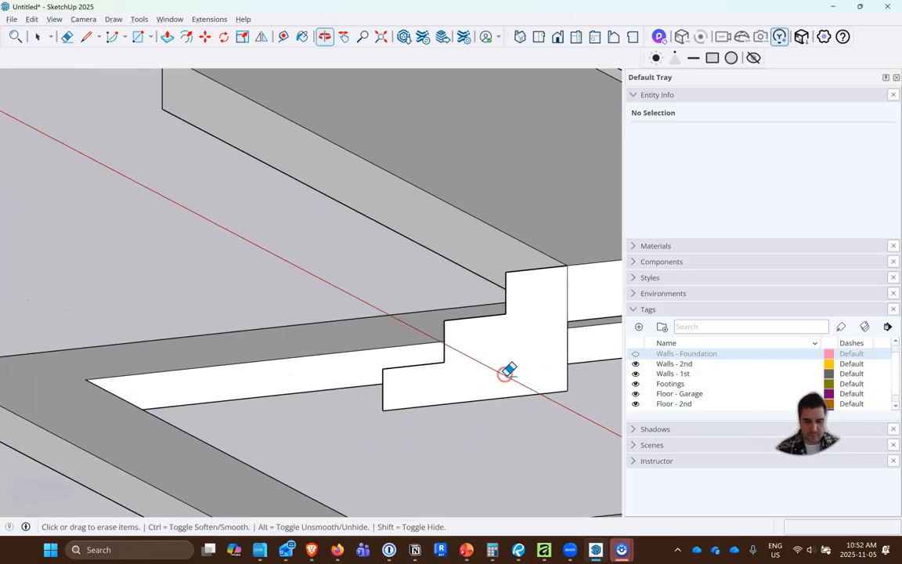
# - Push/Pull the stair profile about 6' 8" across the step foundation
pyautogui.scroll(-3, 510, 357)
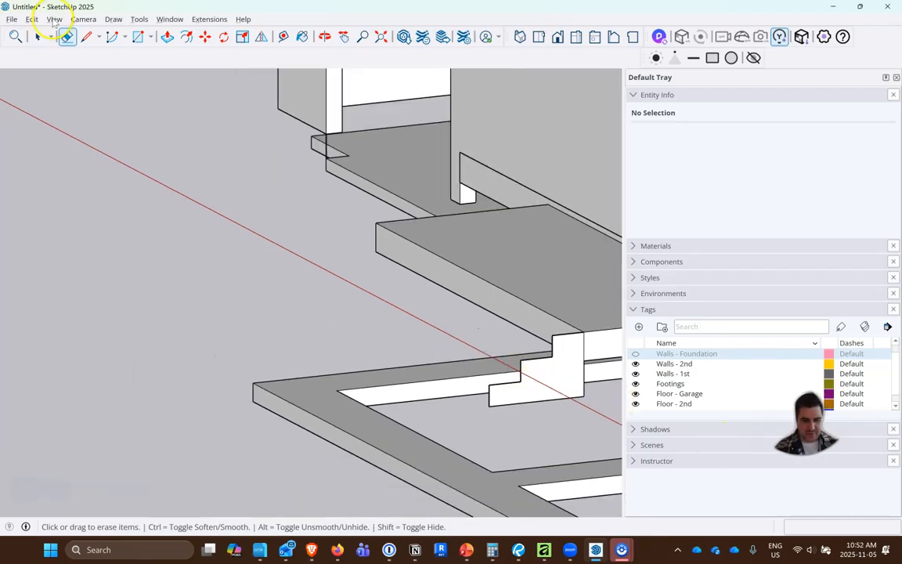
pyautogui.click(168, 36)
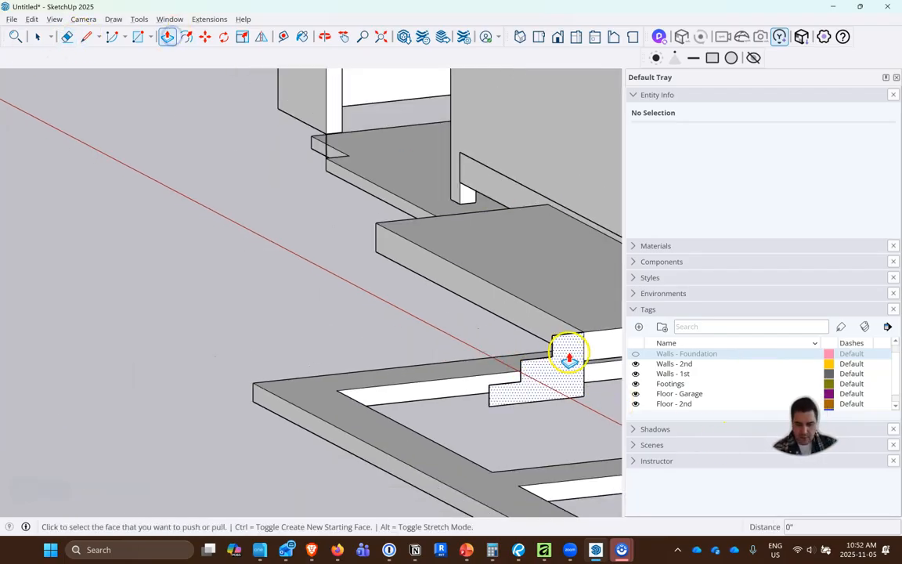
pyautogui.click(570, 359)
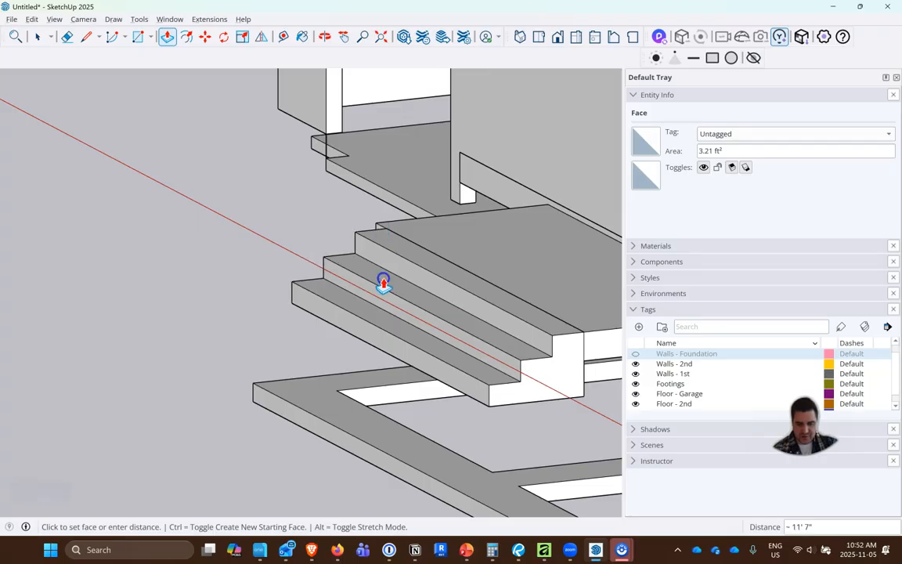
pyautogui.click(440, 350)
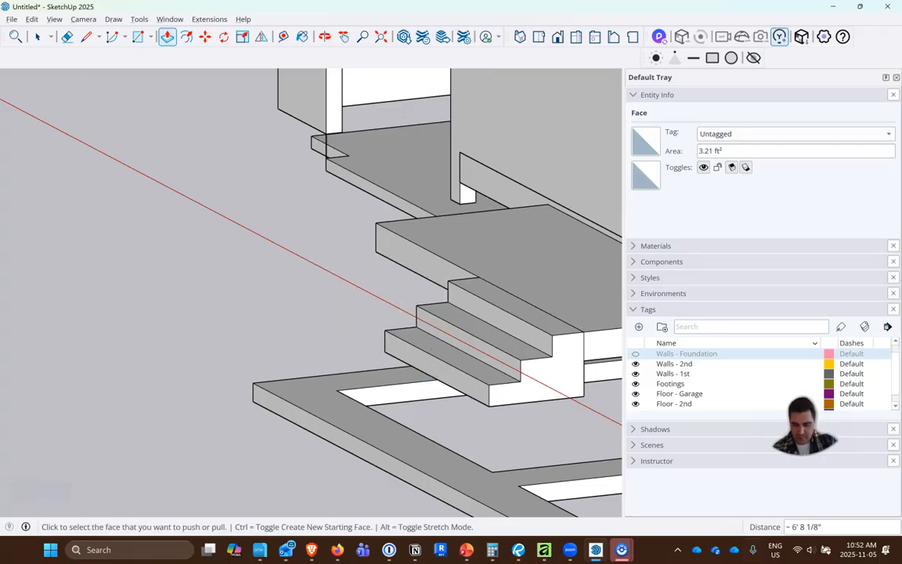
# - Show the Walls - Foundation tag and push the stair's far end face back about 6 1/8" to the foundation edge
pyautogui.click(636, 353)
pyautogui.moveTo(429, 392); pyautogui.dragTo(466, 171, button='middle')
pyautogui.scroll(6, 366, 270)
pyautogui.moveTo(329, 319); pyautogui.dragTo(396, 331)
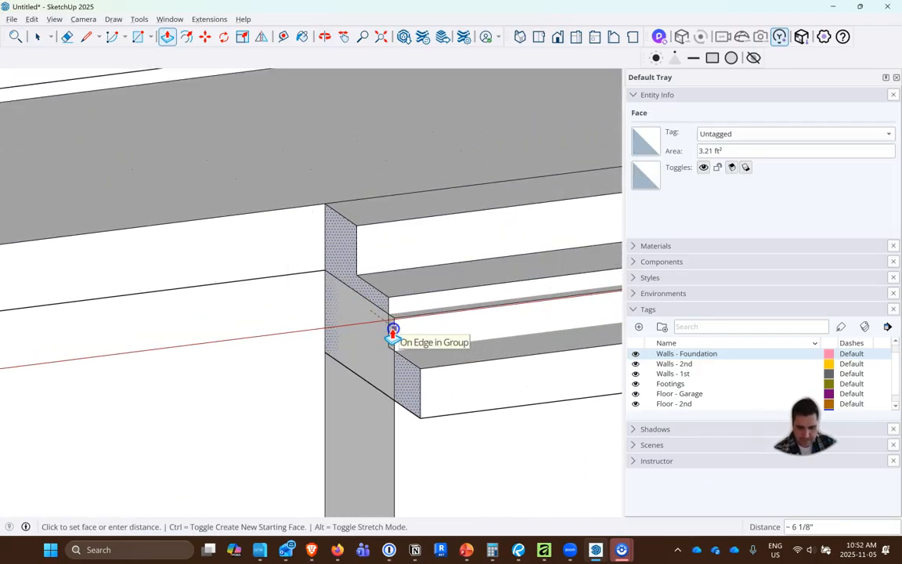
pyautogui.click(394, 329)
pyautogui.scroll(-3, 274, 326)
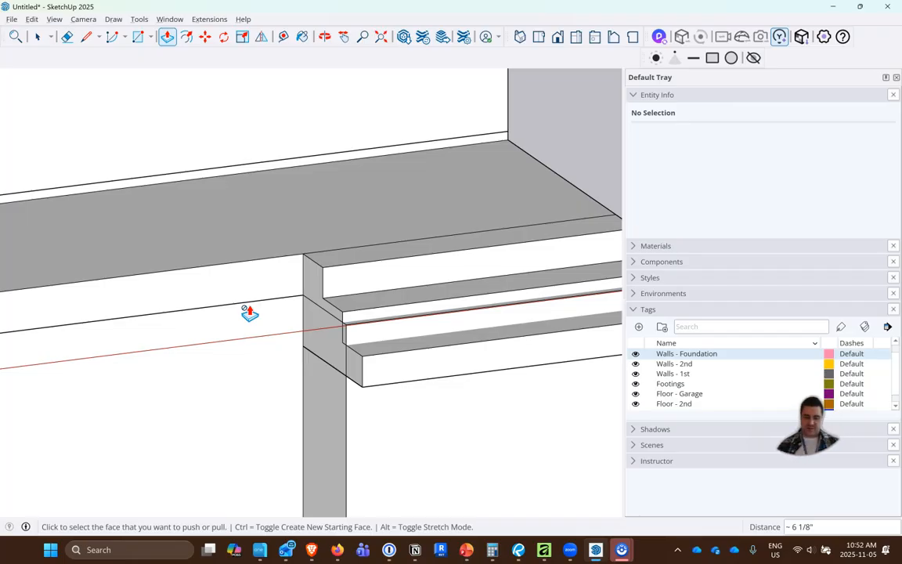
# - Pull the middle riser out flush with the foundation's outer edge, and move the top riser outward to lengthen the top tread
pyautogui.moveTo(249, 314); pyautogui.dragTo(527, 325, button='middle')
pyautogui.scroll(4, 517, 325)
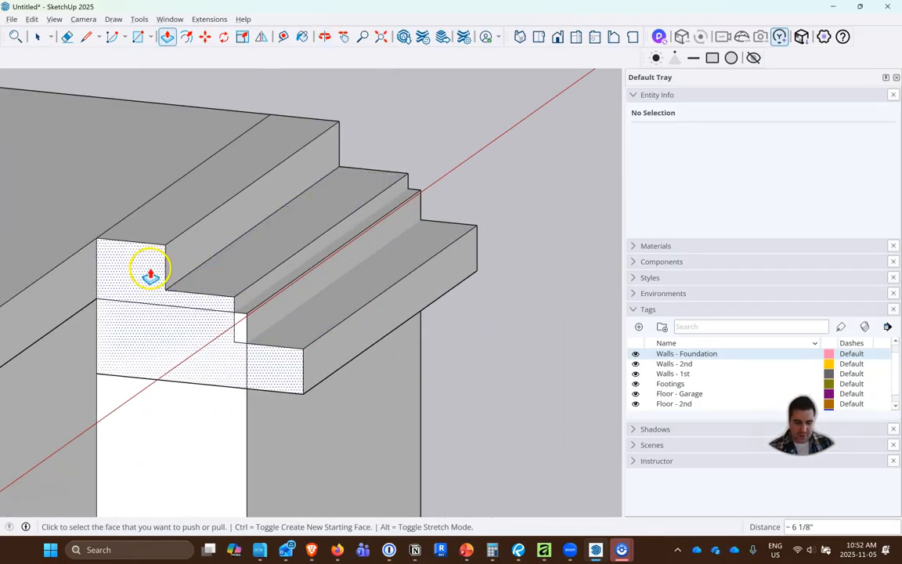
pyautogui.scroll(1, 166, 73)
pyautogui.click(274, 349)
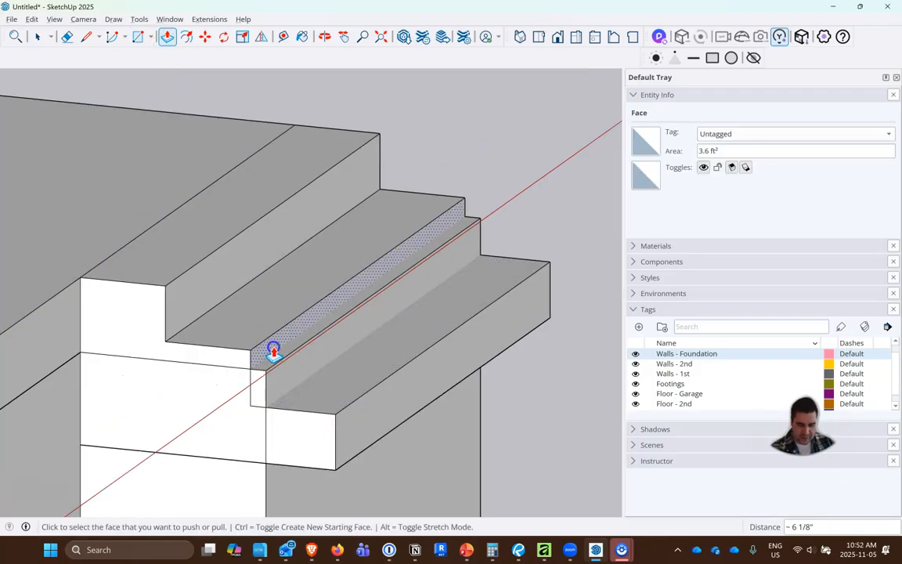
pyautogui.click(228, 328)
pyautogui.click(167, 296)
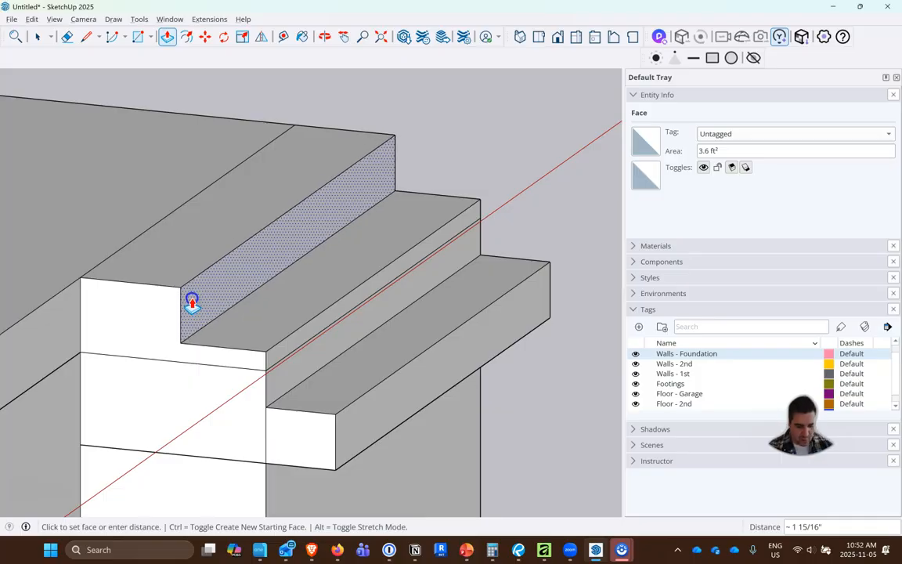
pyautogui.click(195, 300)
# - Push the top riser back 12" to the slab edge, the middle riser back 12", and the lowest riser back 9"
pyautogui.click(197, 296)
pyautogui.click(70, 288)
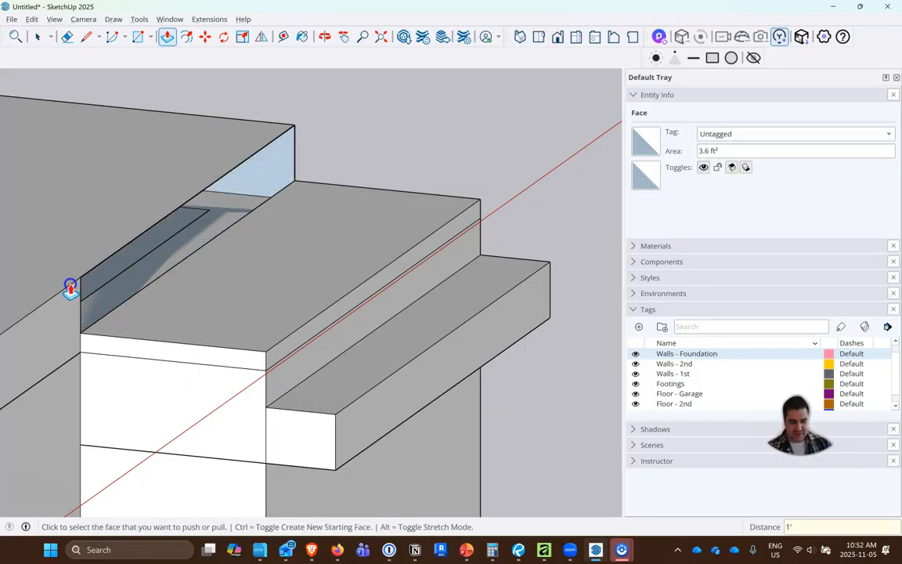
pyautogui.click(285, 358)
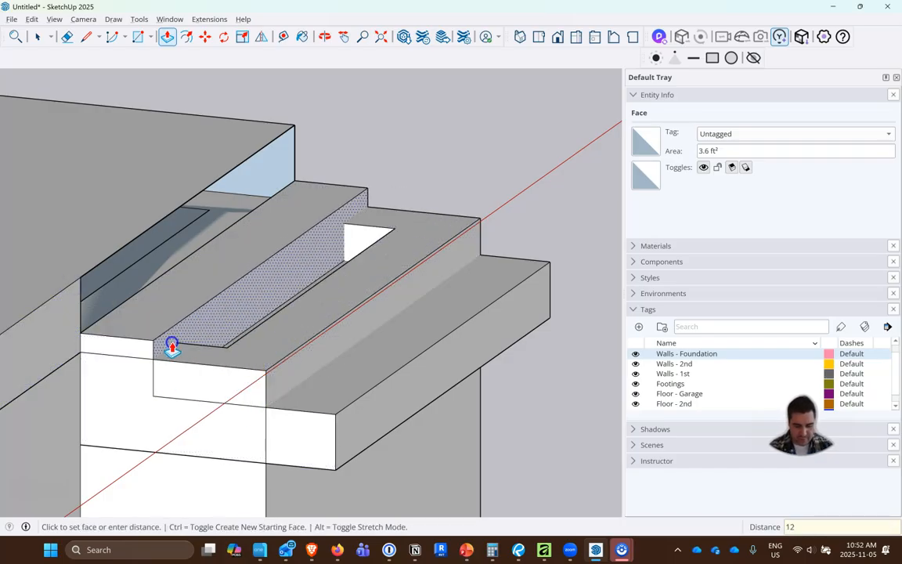
pyautogui.write('12')
pyautogui.press('Return')
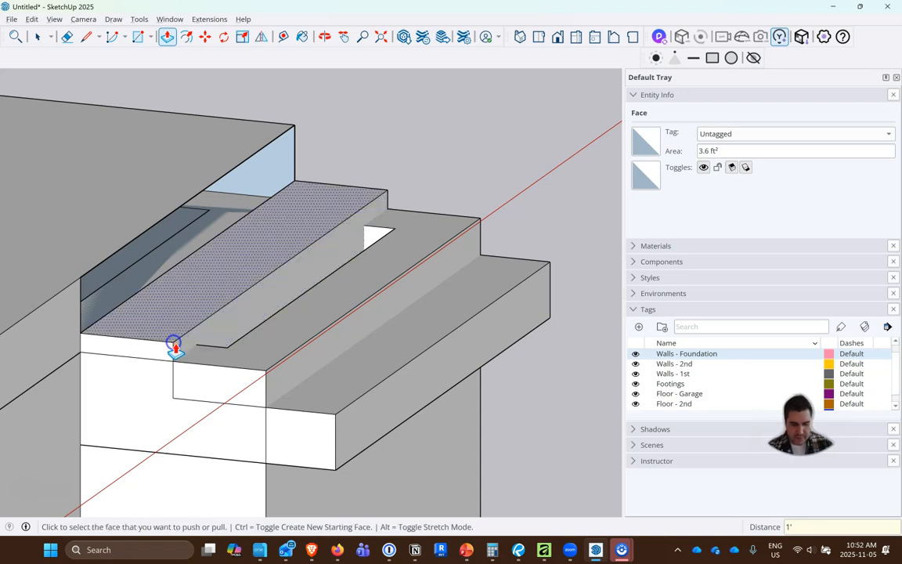
pyautogui.click(385, 423)
pyautogui.click(312, 362)
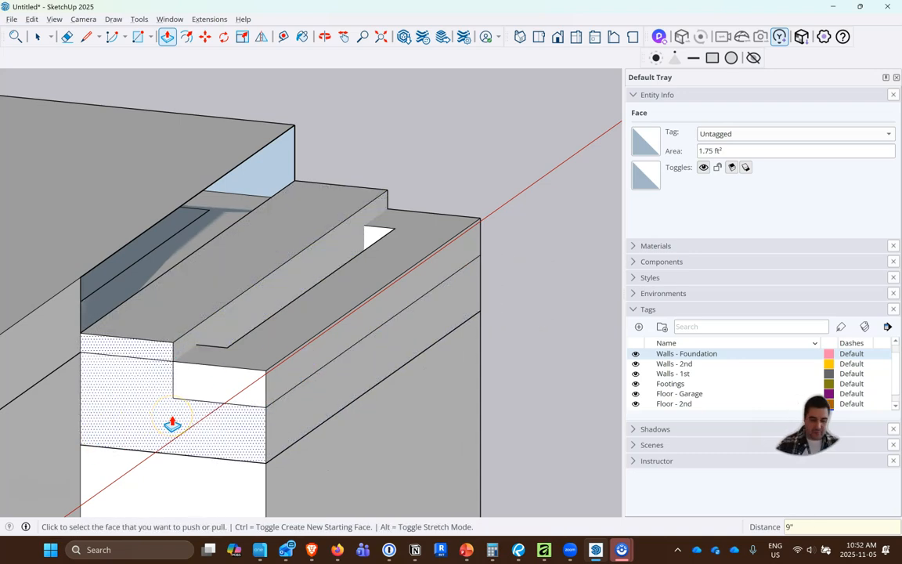
# - Draw a 6' 2" line along the back of the upper tread to close the opening in the slab's side
pyautogui.click(85, 36)
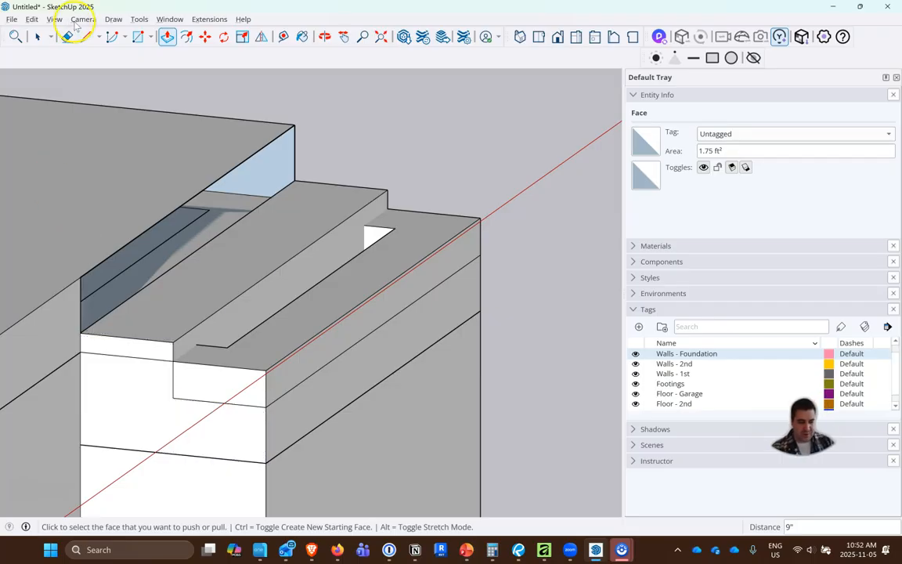
pyautogui.click(81, 333)
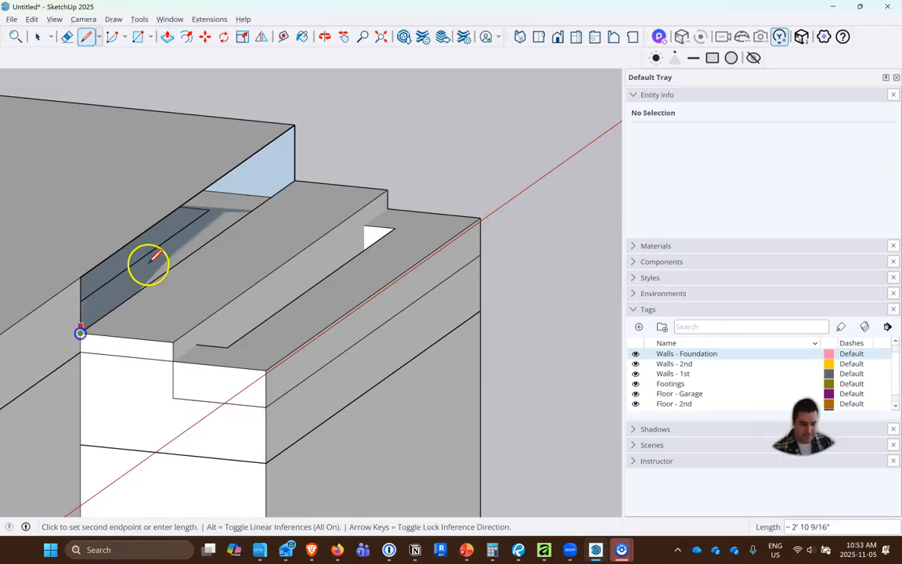
pyautogui.click(294, 182)
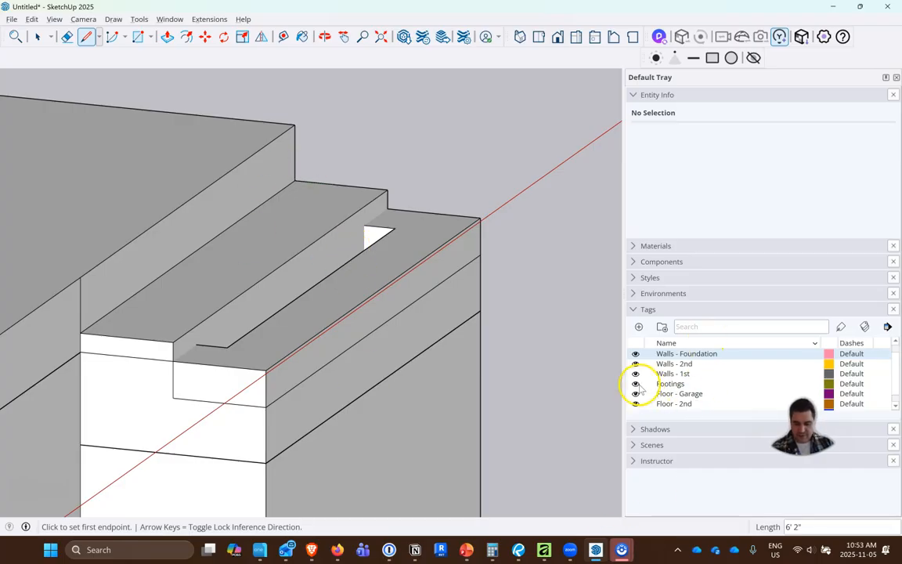
# - Hide the Walls - Foundation, Walls - 2nd, Walls - 1st, Footings, Floor - Garage, Floor - 2nd and Floor - 1st tags
pyautogui.scroll(-1, 522, 263)
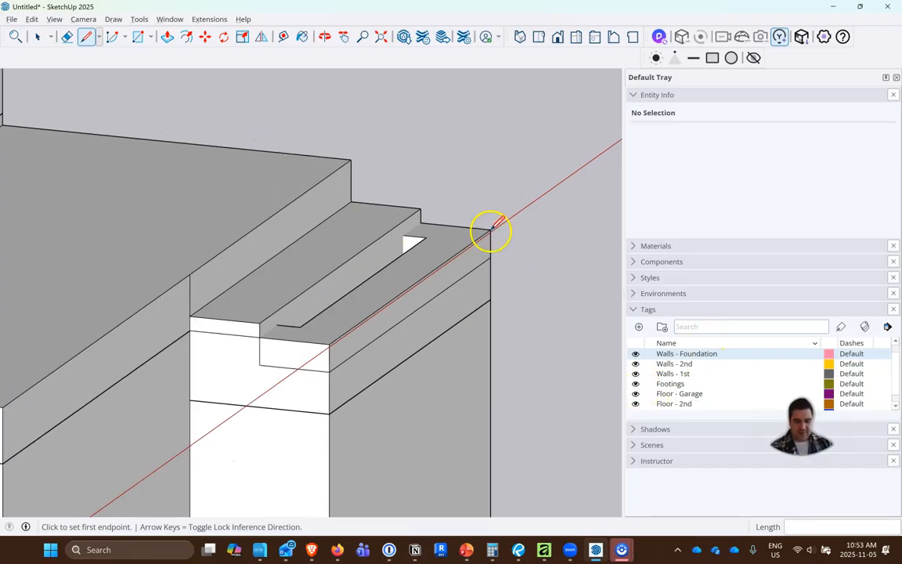
pyautogui.click(635, 357)
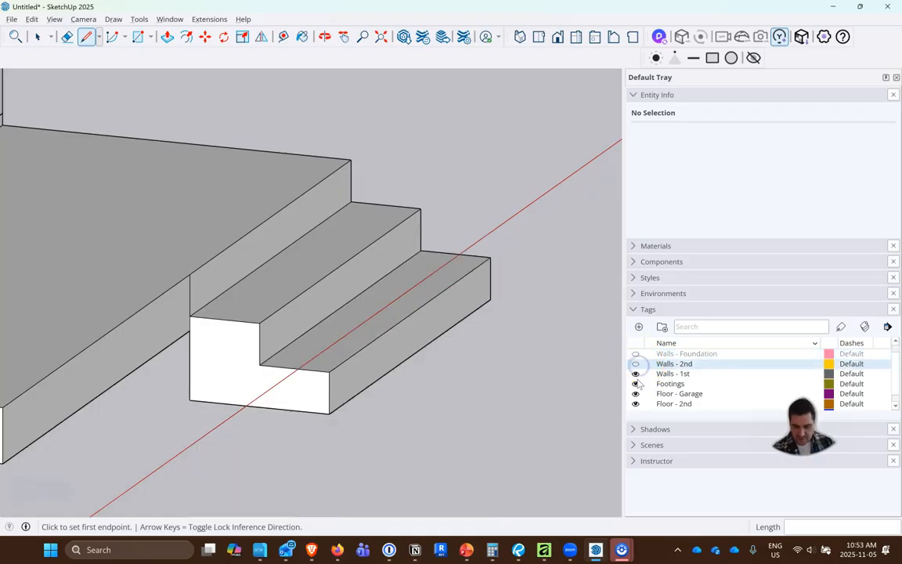
pyautogui.click(635, 374)
pyautogui.click(636, 384)
pyautogui.click(635, 393)
pyautogui.click(635, 403)
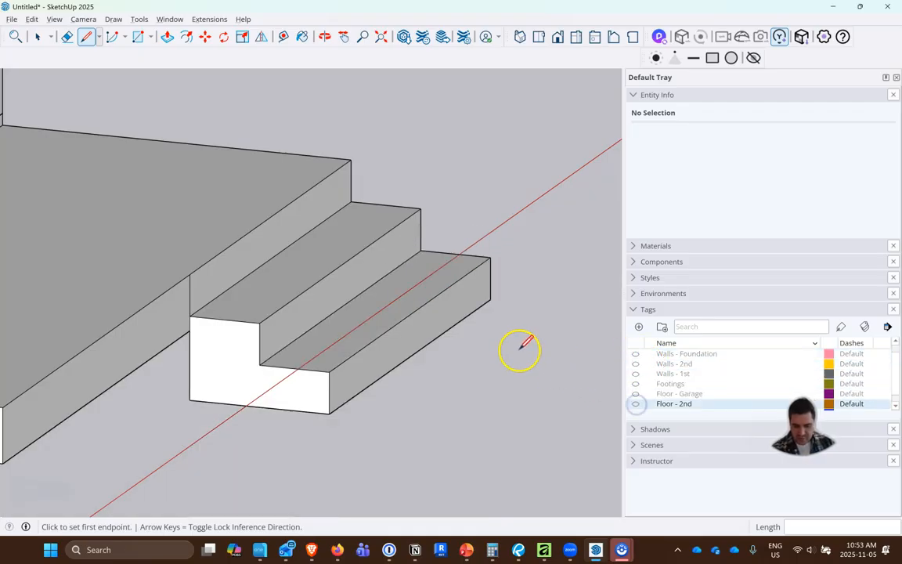
pyautogui.scroll(-3, 520, 350)
pyautogui.scroll(1, 655, 368)
pyautogui.scroll(-2, 641, 396)
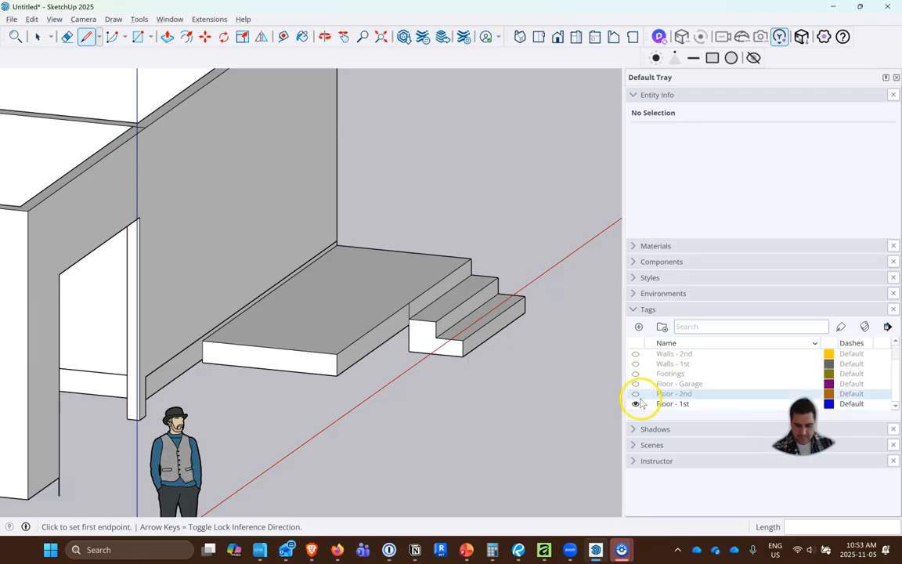
pyautogui.click(636, 404)
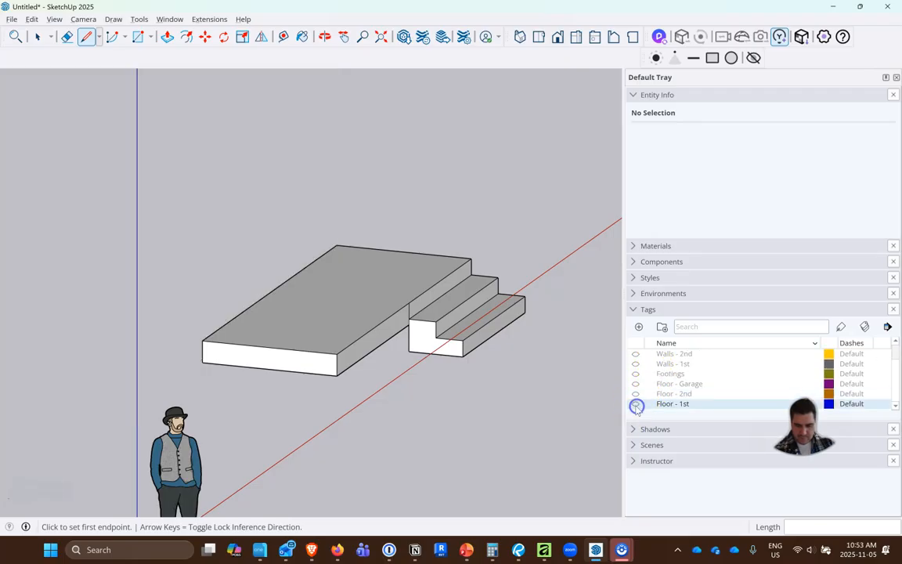
# - Select the whole porch slab with its steps and make it a group
pyautogui.click(36, 36)
pyautogui.moveTo(148, 167); pyautogui.dragTo(505, 373)
pyautogui.rightClick(401, 307)
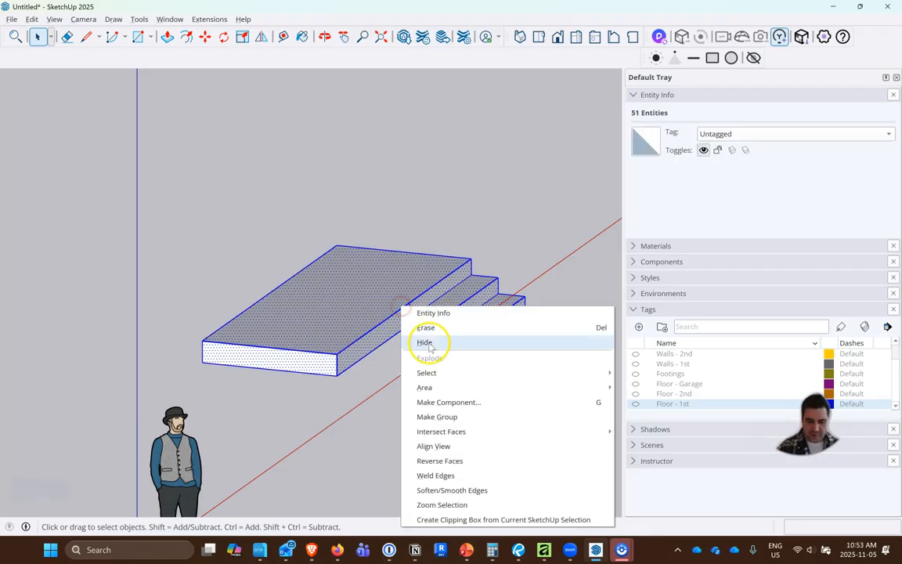
pyautogui.click(456, 415)
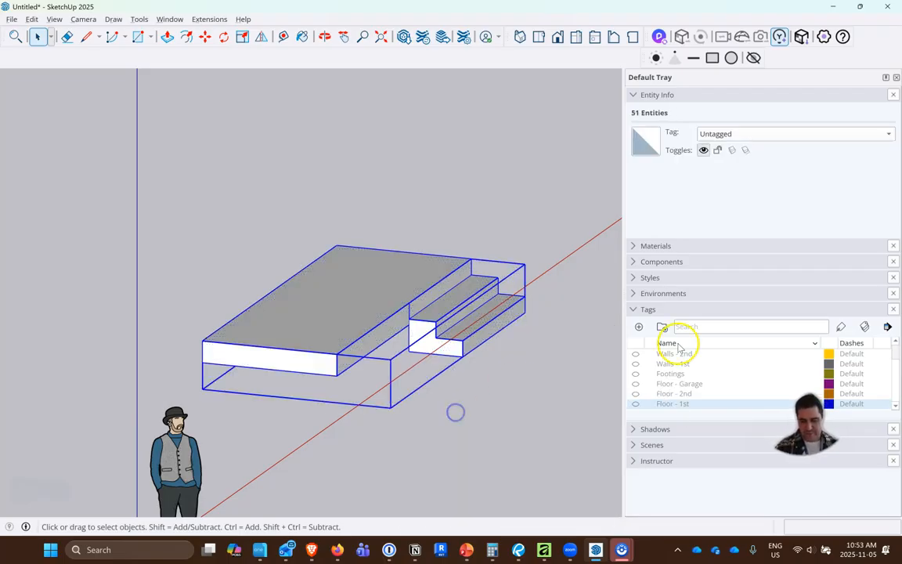
# - Add a new tag named "Floor - Entry"
pyautogui.click(641, 327)
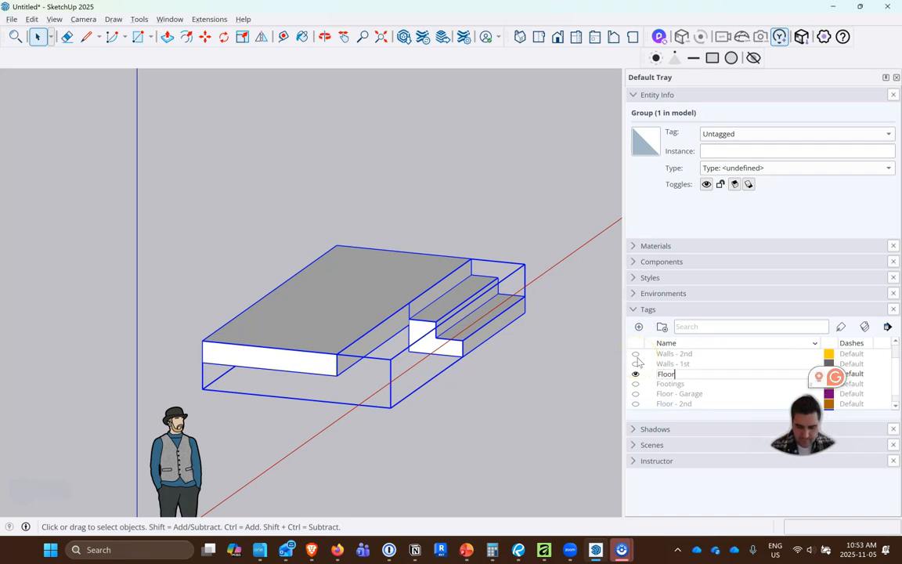
pyautogui.write('Floor - Entry')
pyautogui.press('Return')
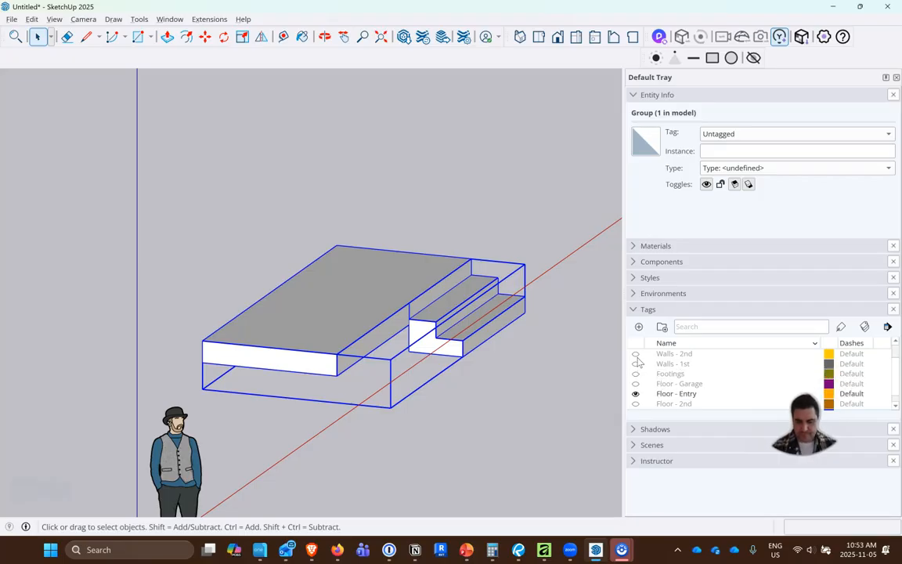
# - Open the porch slab group, erase the stray vertical edge on the slab's side above the steps, and close the group
pyautogui.scroll(3, 423, 352)
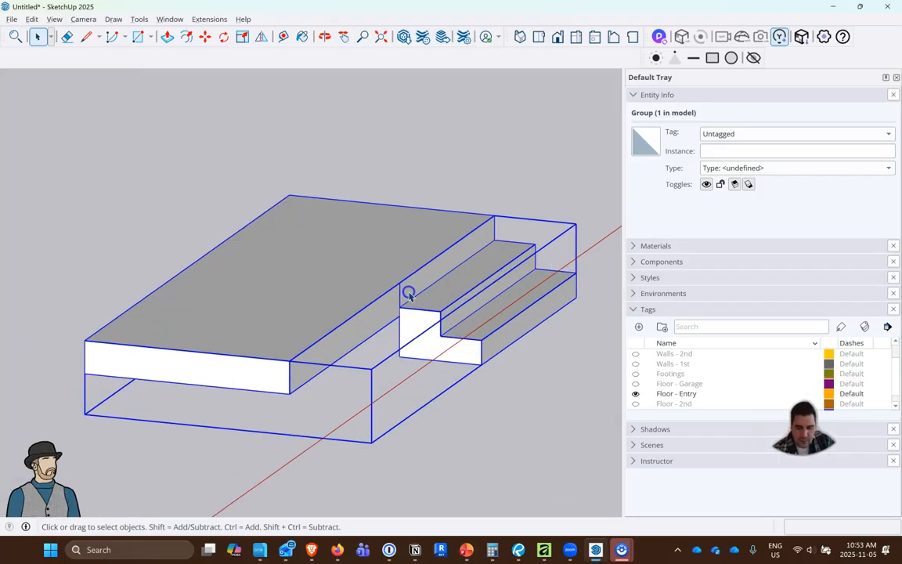
pyautogui.doubleClick(409, 292)
pyautogui.click(67, 37)
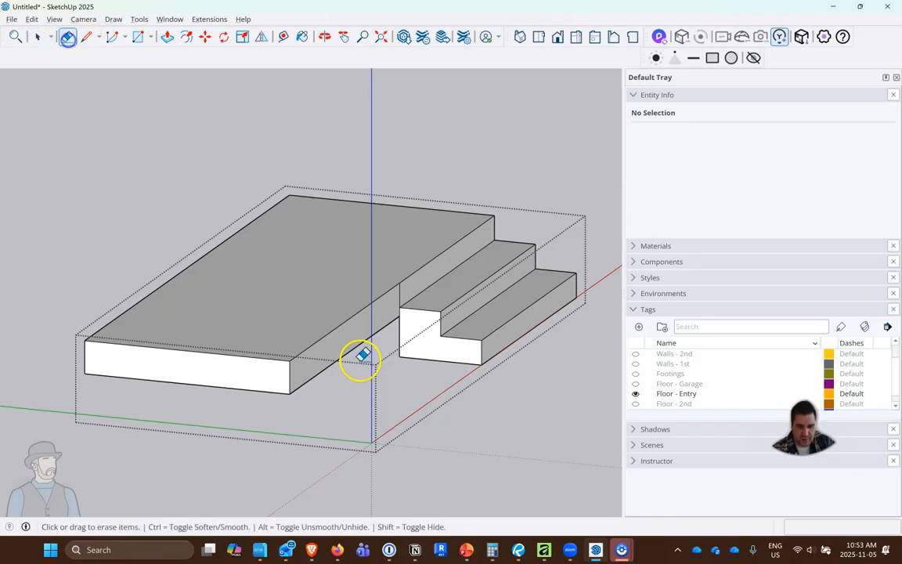
pyautogui.scroll(1, 375, 273)
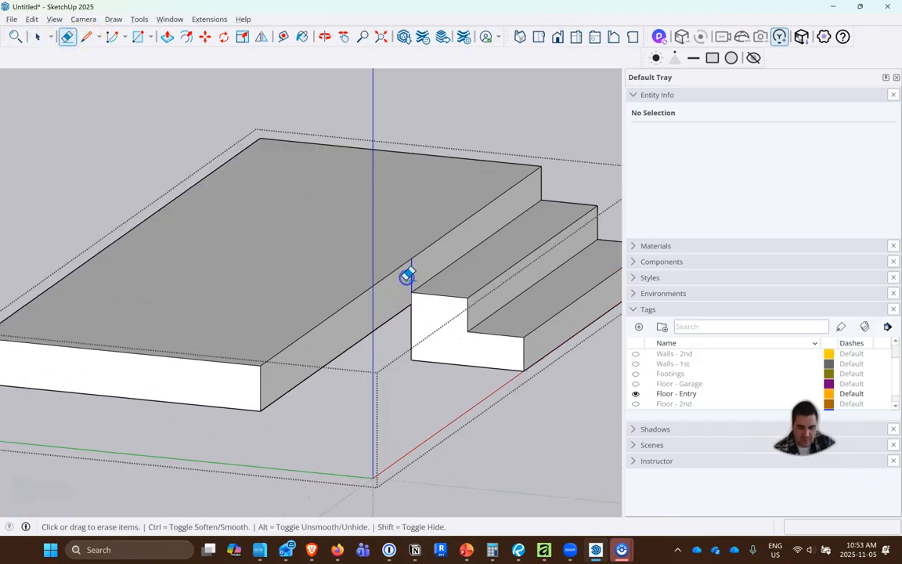
pyautogui.scroll(-2, 302, 256)
pyautogui.click(37, 37)
pyautogui.rightClick(508, 343)
pyautogui.click(532, 347)
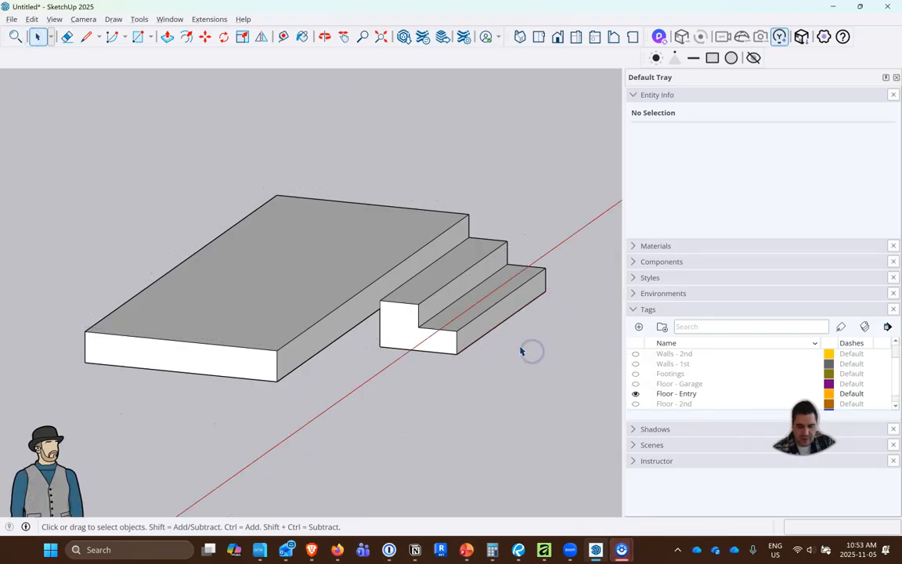
# - Show the Walls - Foundation tag and hide the Floor - Entry tag
pyautogui.scroll(2, 644, 394)
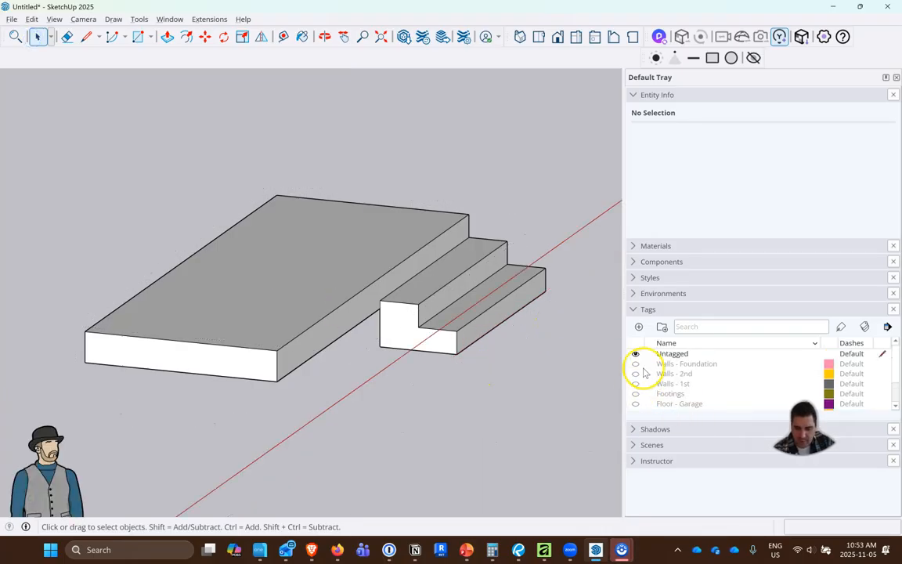
pyautogui.click(636, 364)
pyautogui.scroll(5, 453, 327)
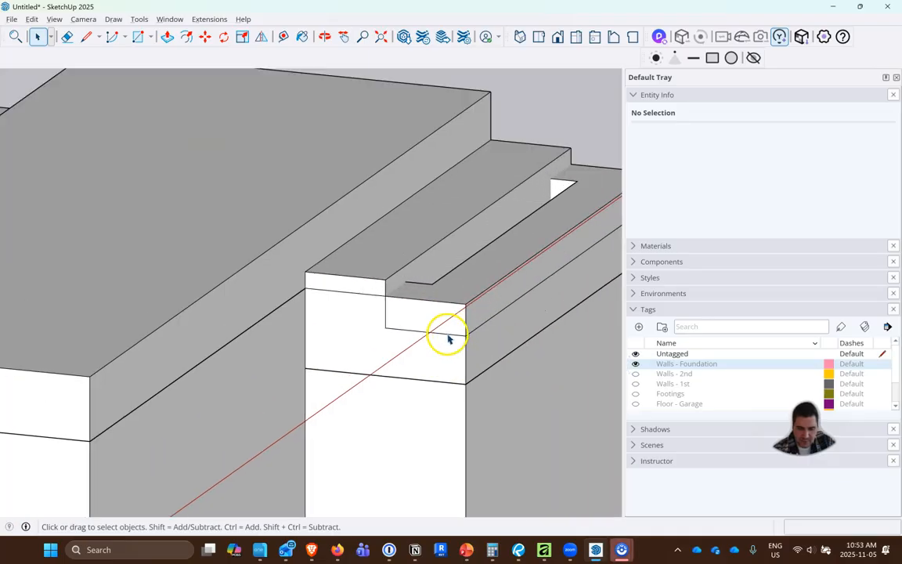
pyautogui.scroll(-3, 643, 384)
pyautogui.click(636, 386)
# - Assign the porch slab and steps group to the Floor - Entry tag
pyautogui.scroll(-2, 242, 337)
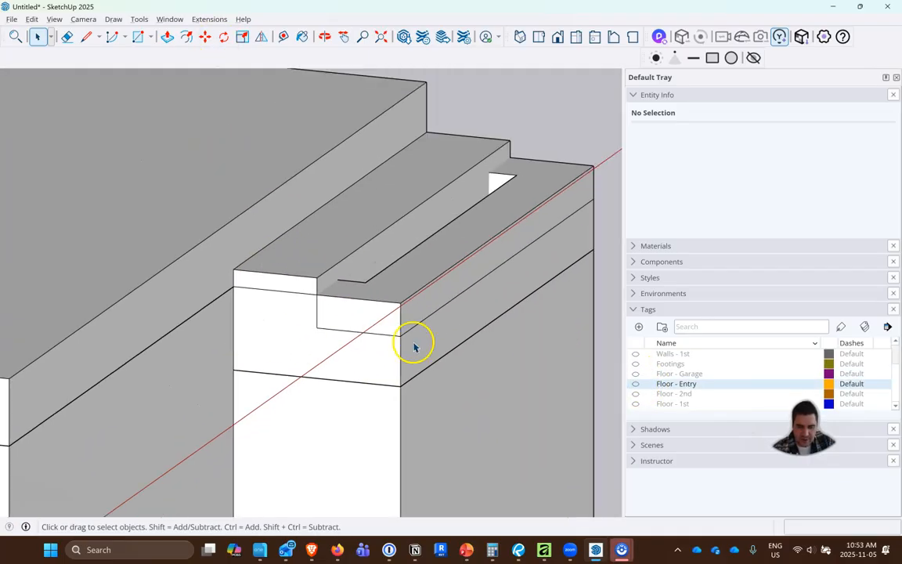
pyautogui.scroll(-2, 426, 288)
pyautogui.click(399, 248)
pyautogui.click(719, 133)
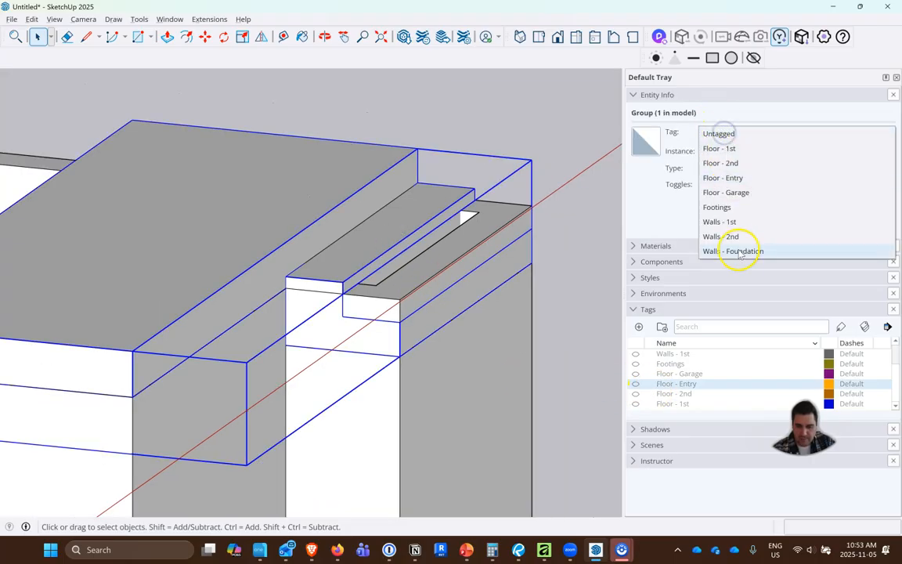
pyautogui.click(713, 192)
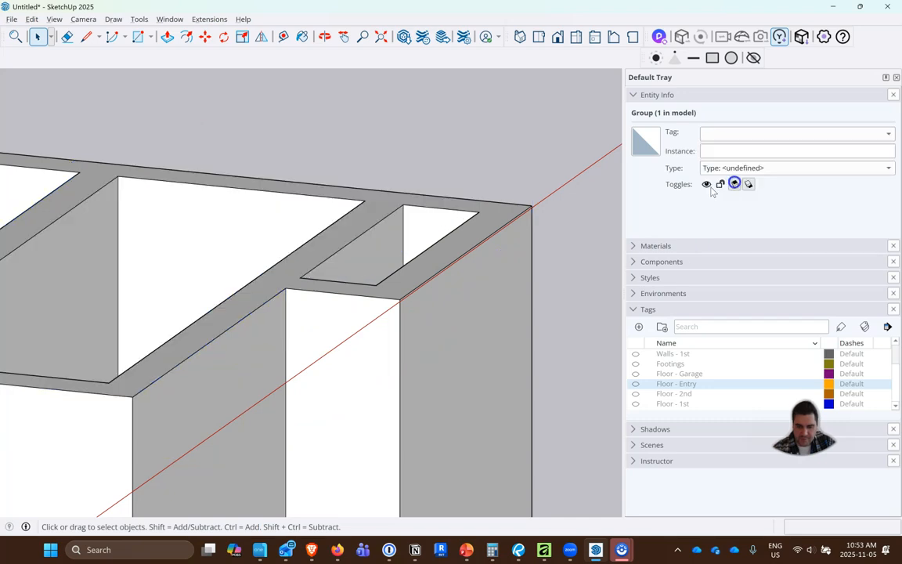
pyautogui.scroll(2, 311, 276)
pyautogui.click(86, 36)
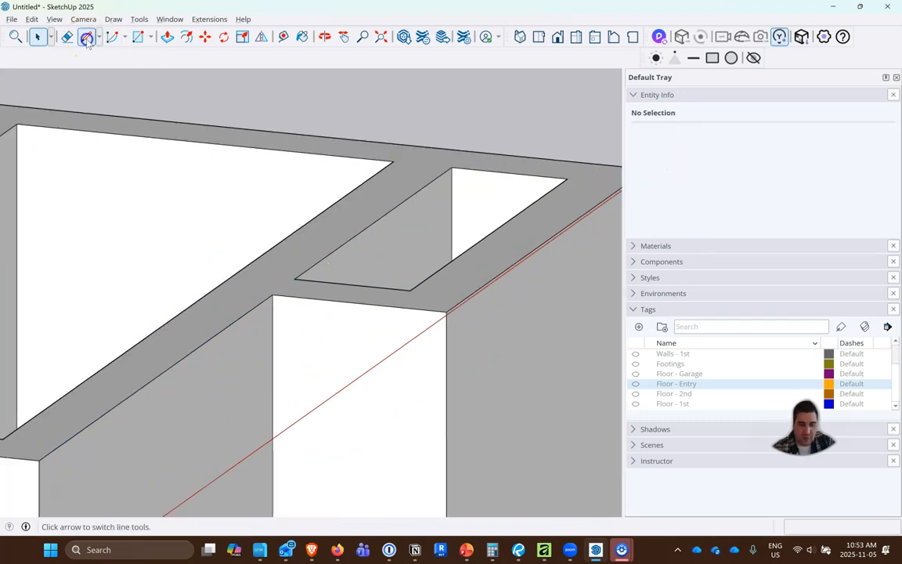
pyautogui.click(272, 295)
pyautogui.click(475, 150)
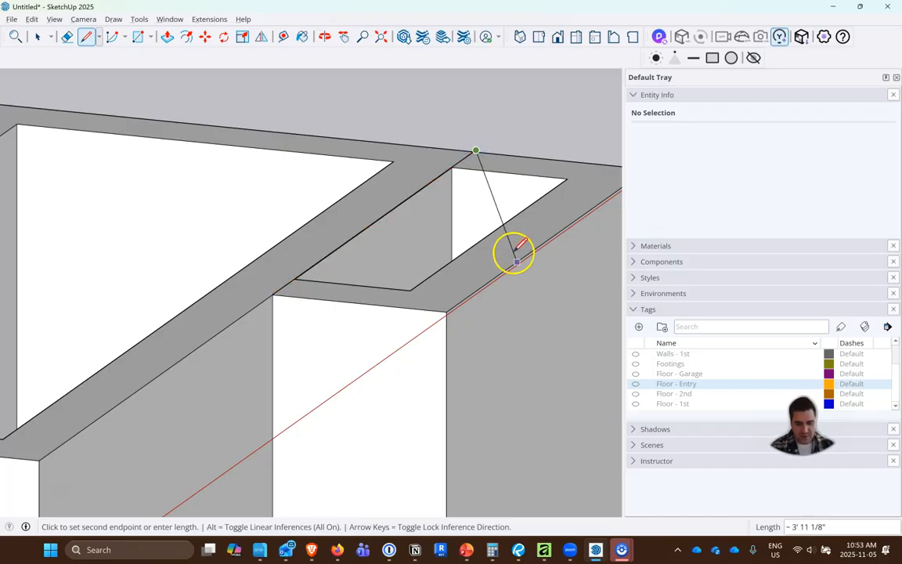
pyautogui.press('Escape')
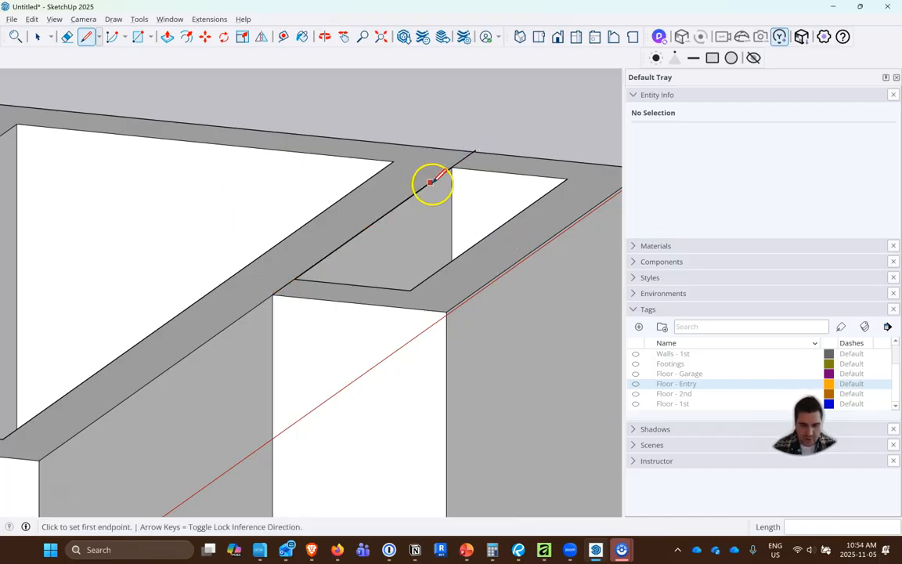
# - Open the foundation walls group and draw a 6' 2" line across the wall tops, separating the step walls from the porch wall
pyautogui.click(41, 38)
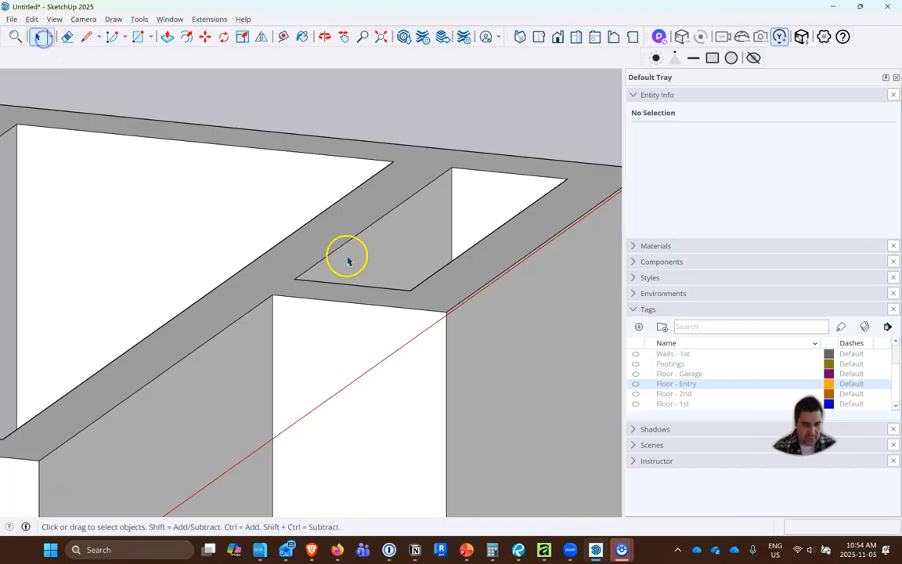
pyautogui.click(85, 37)
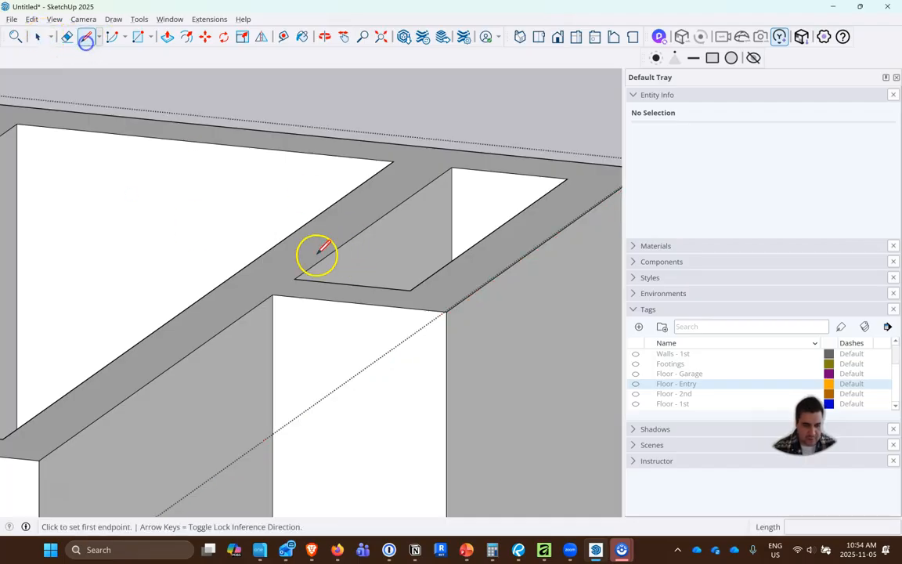
pyautogui.click(273, 295)
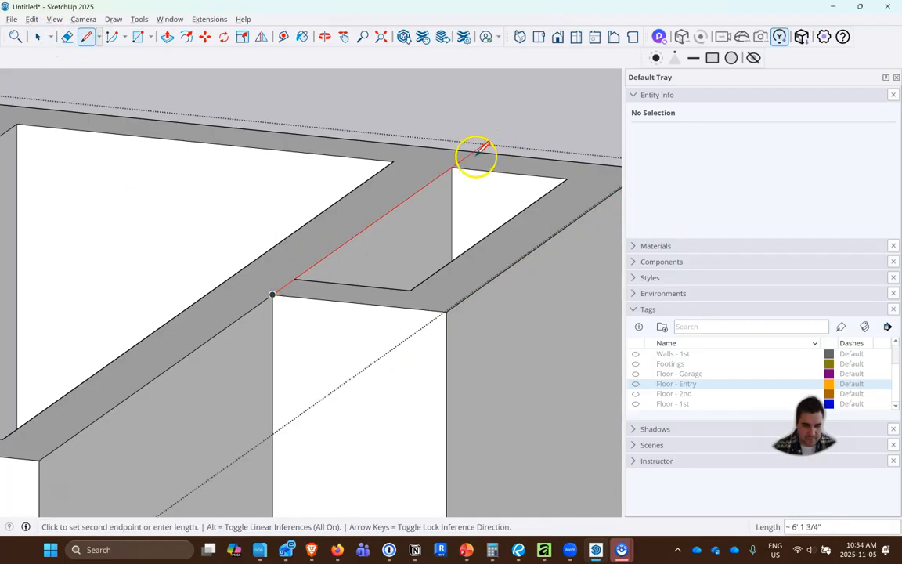
pyautogui.click(476, 155)
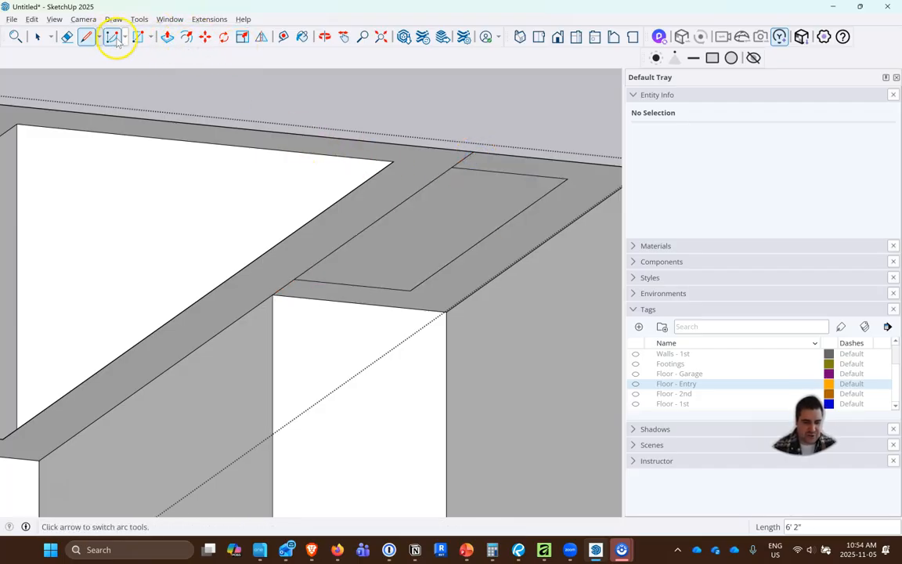
# - Delete the face that fills the opening between the step foundation walls
pyautogui.click(51, 37)
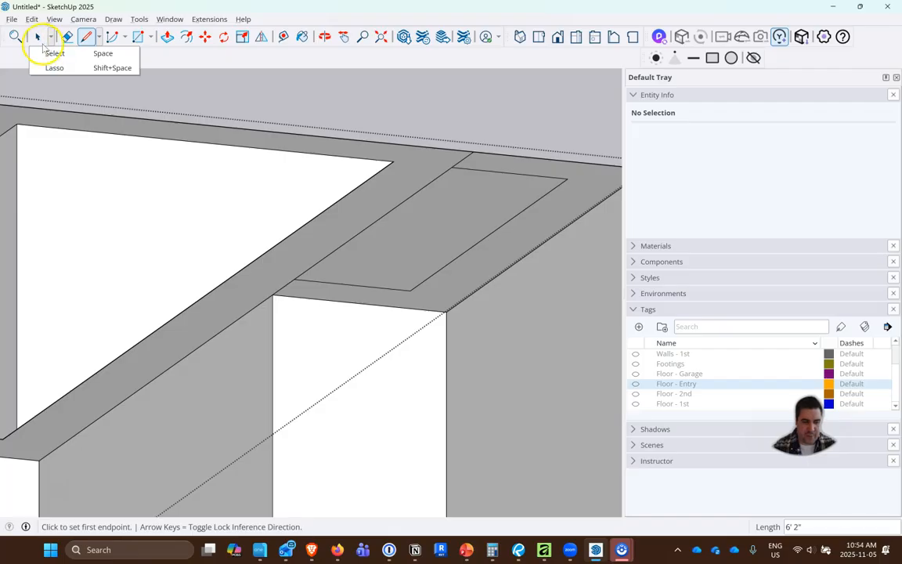
pyautogui.click(43, 42)
pyautogui.click(37, 36)
pyautogui.click(454, 223)
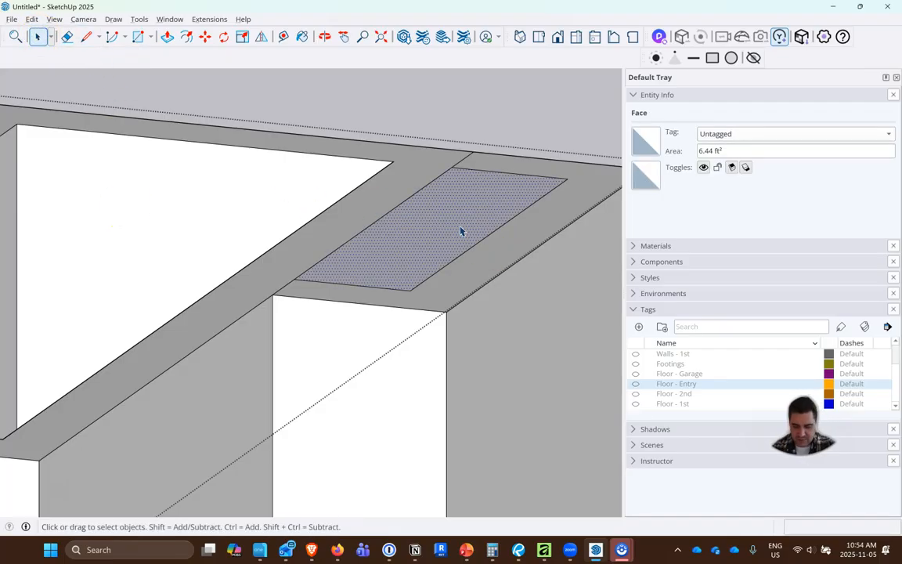
pyautogui.press('Delete')
# - Push the top face of the step foundation walls down about 2' 5 1/8" and erase the leftover vertical edges on the porch wall
pyautogui.click(167, 37)
pyautogui.click(401, 277)
pyautogui.click(481, 485)
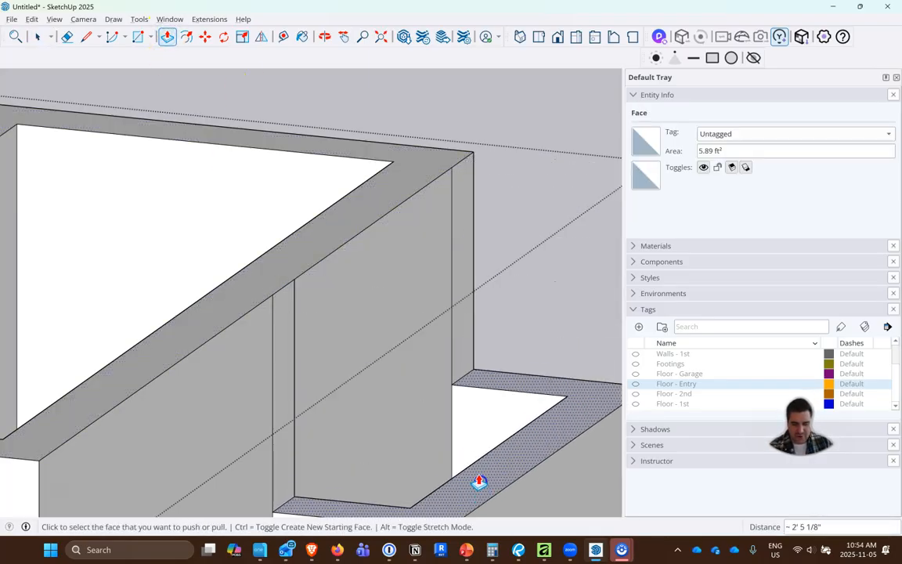
pyautogui.scroll(-4, 395, 166)
pyautogui.scroll(4, 428, 278)
pyautogui.click(66, 37)
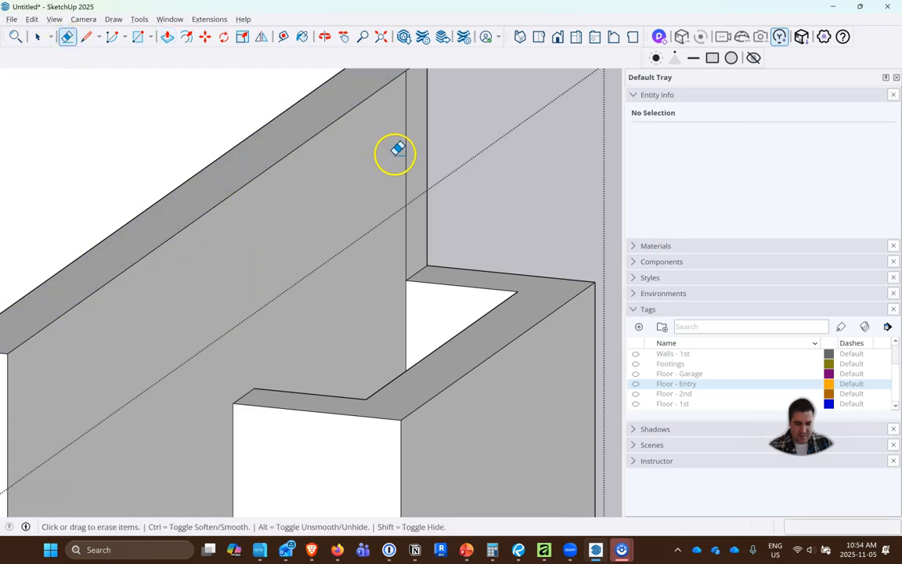
pyautogui.scroll(-3, 232, 207)
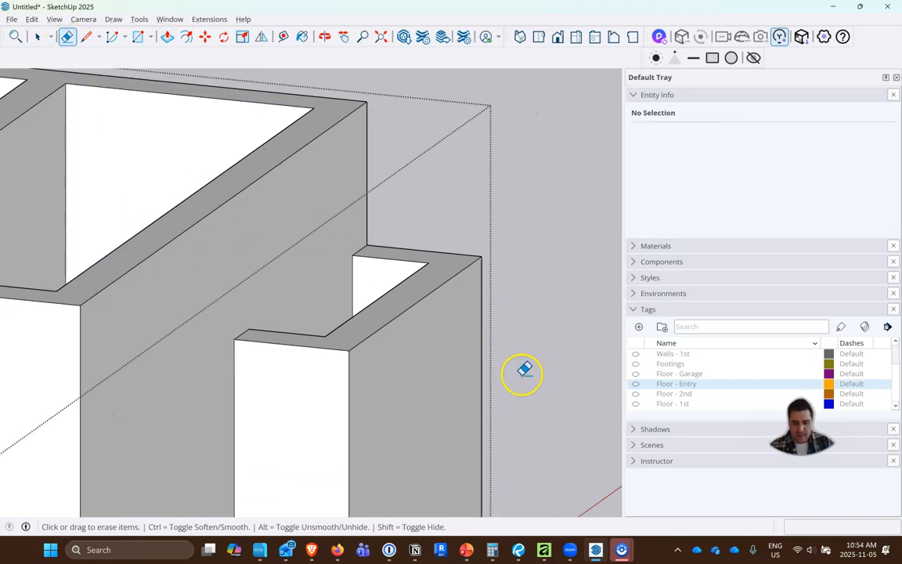
# - Show the Floor - Entry tag and pull the step foundation walls up about 1' 5 1/2" to the underside of the steps
pyautogui.click(636, 385)
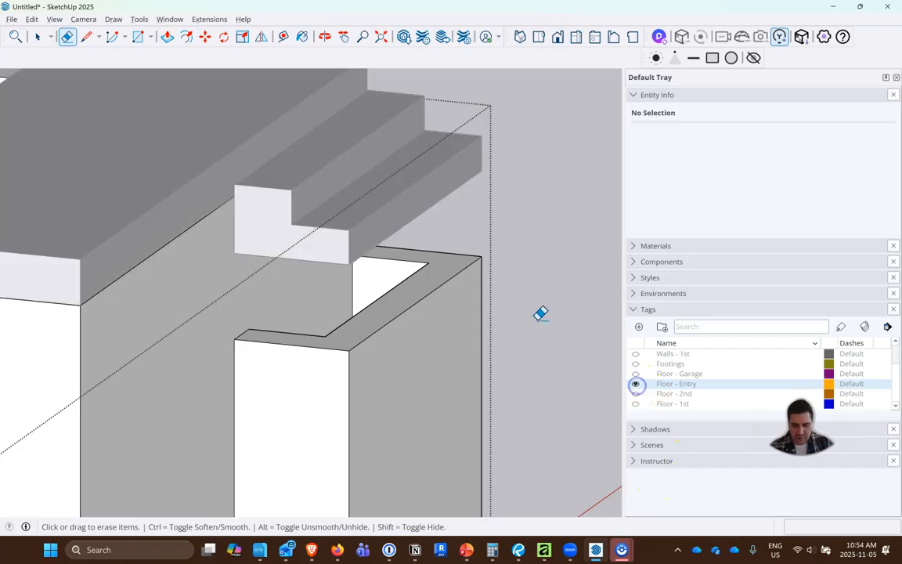
pyautogui.click(167, 37)
pyautogui.click(374, 325)
pyautogui.click(346, 274)
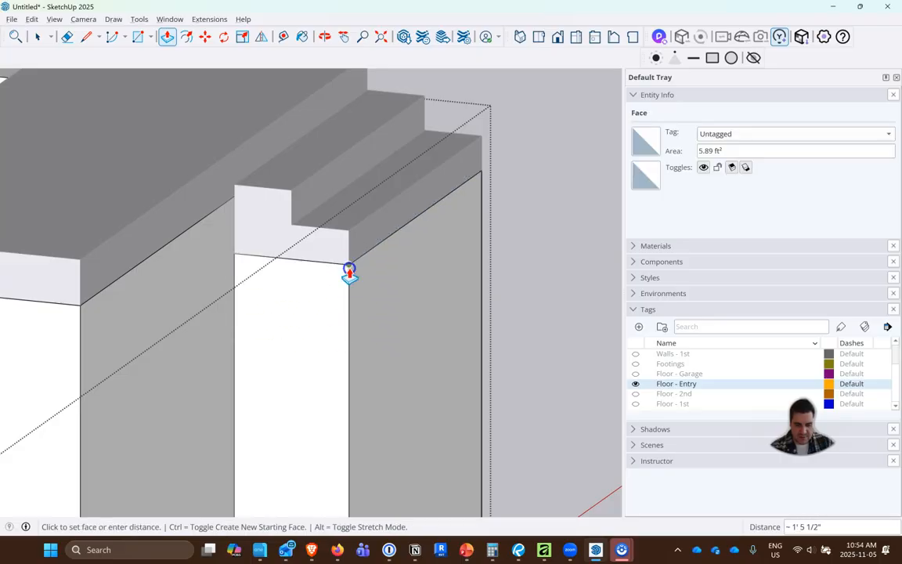
# - Show the Floor - 1st, Floor - 2nd, Floor - Garage, Footings and Walls - 1st tags
pyautogui.scroll(-5, 409, 276)
pyautogui.moveTo(477, 281); pyautogui.dragTo(438, 314, button='middle')
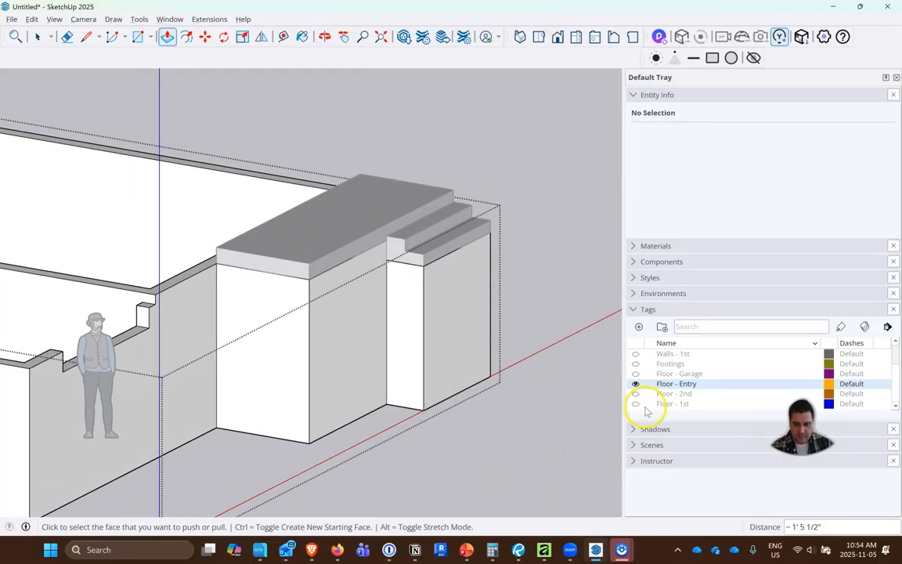
pyautogui.click(636, 404)
pyautogui.click(636, 394)
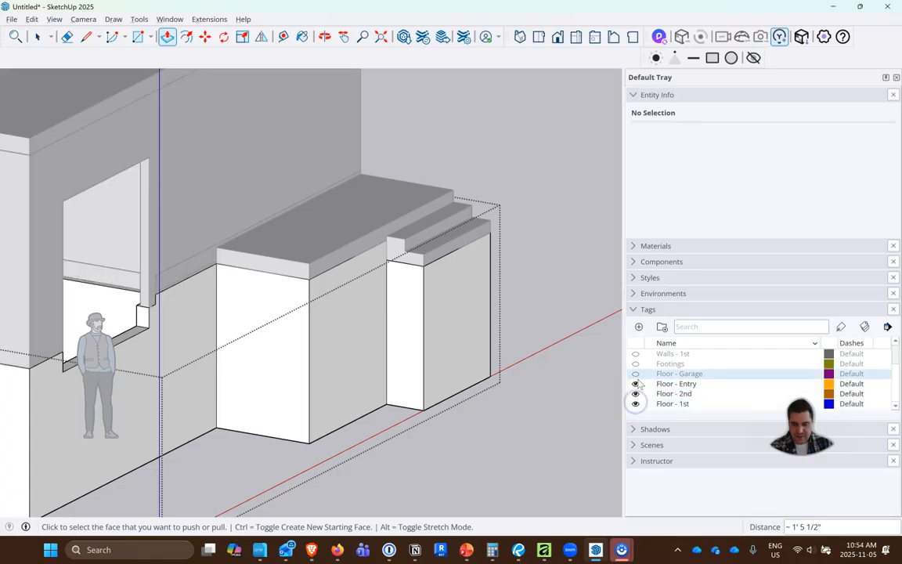
pyautogui.click(636, 374)
pyautogui.click(636, 363)
pyautogui.click(636, 353)
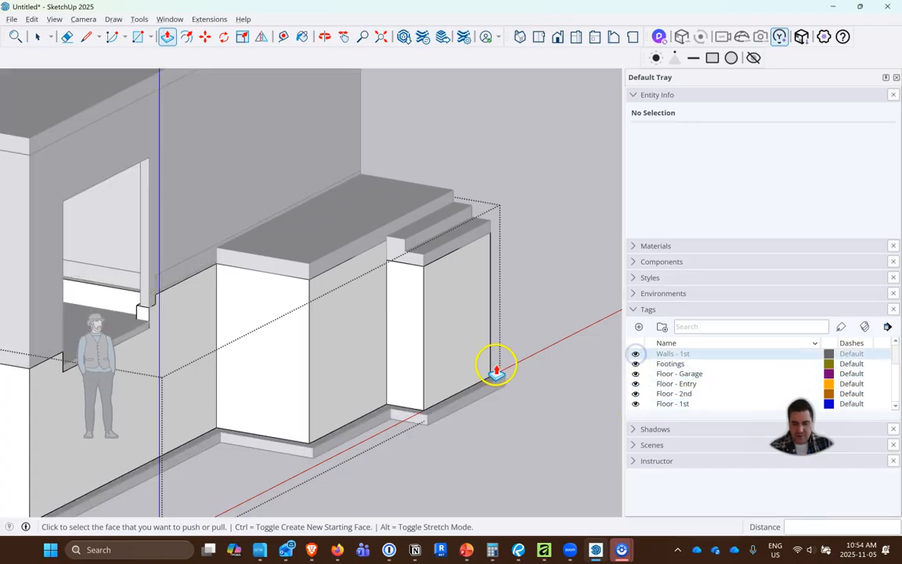
# - Close the foundation walls group and show the Walls - 2nd tag
pyautogui.scroll(-5, 533, 352)
pyautogui.scroll(-2, 544, 343)
pyautogui.rightClick(568, 278)
pyautogui.click(596, 282)
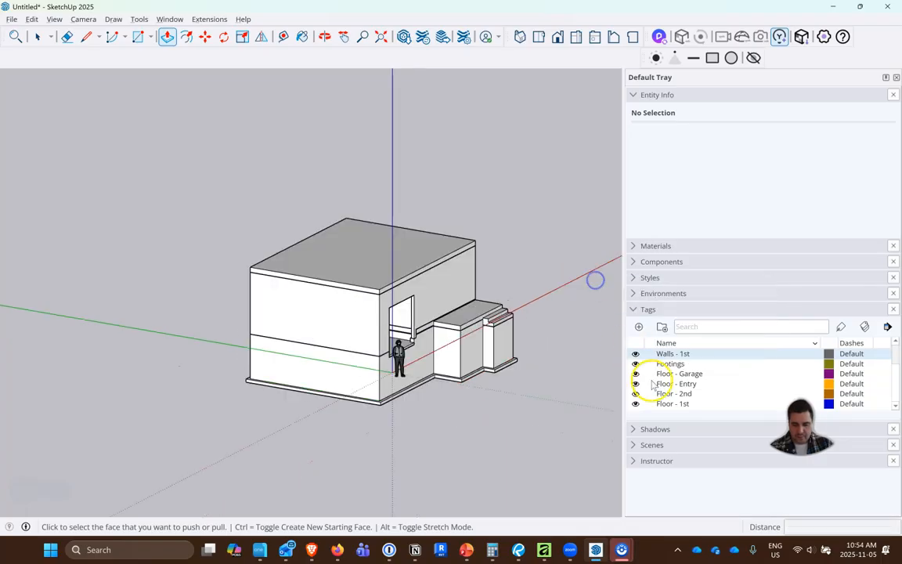
pyautogui.scroll(1, 647, 380)
pyautogui.click(633, 375)
pyautogui.moveTo(568, 310); pyautogui.dragTo(322, 321, button='middle')
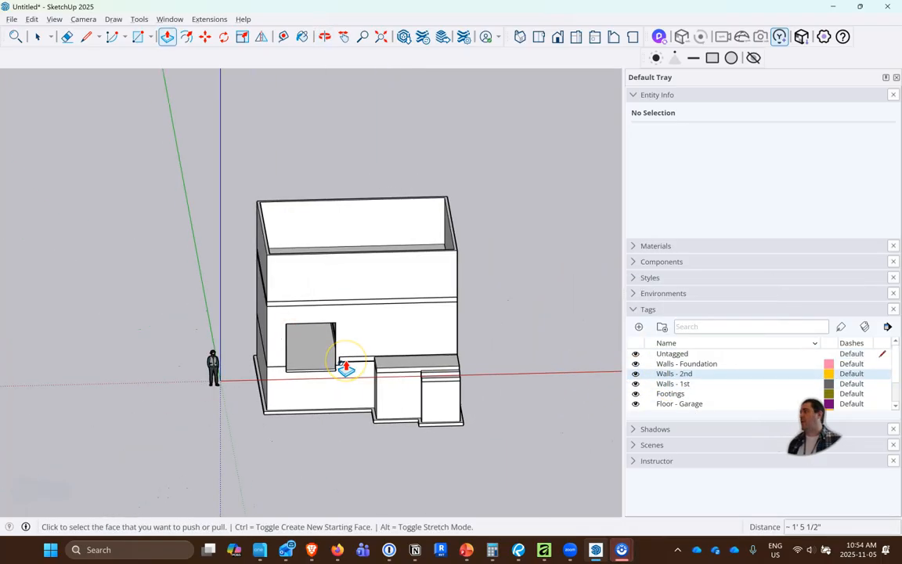